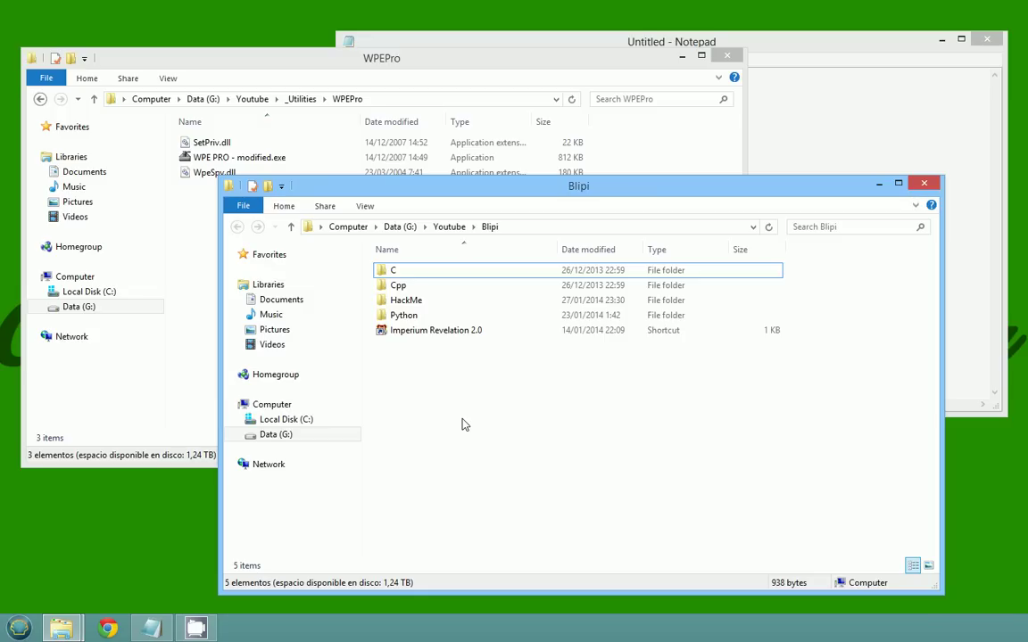
Run WPE PRO - modified.exe as administrator and move its window away from the Blipi folder window
left_click(419, 65)
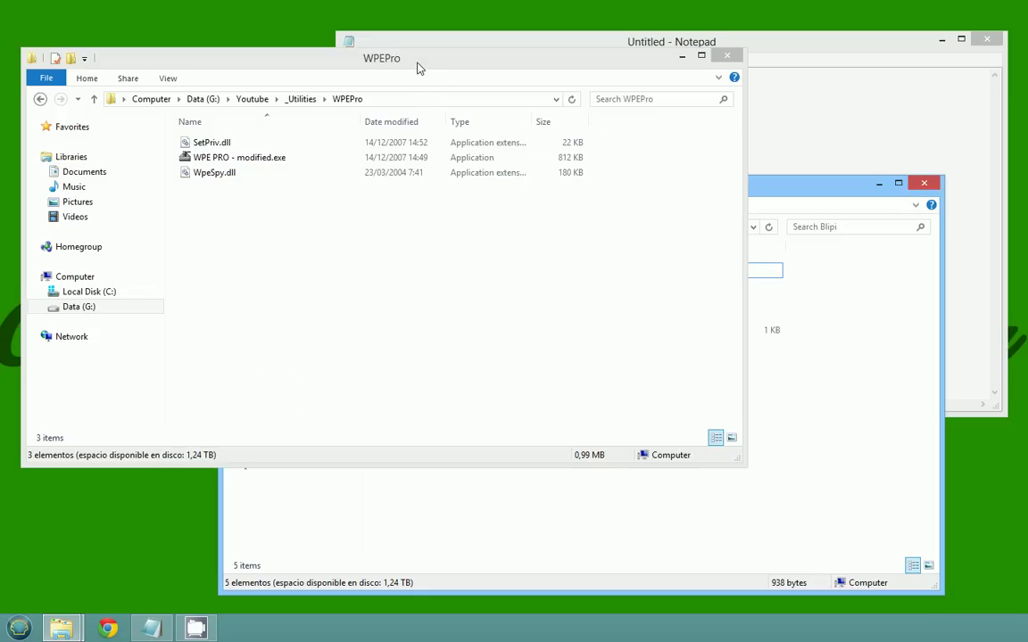
left_click(811, 448)
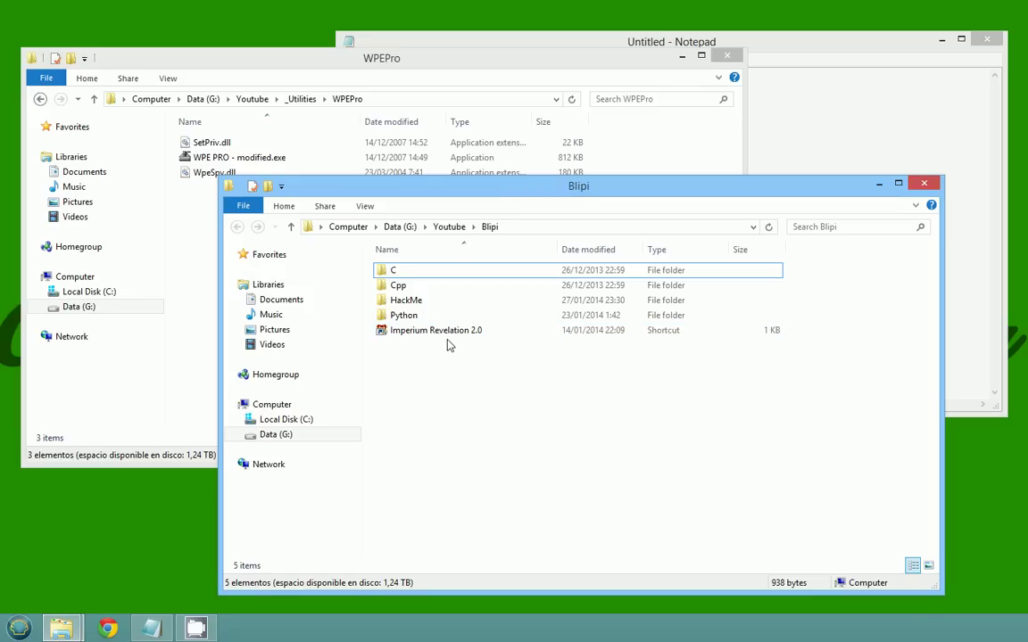
left_click(266, 157)
right_click(260, 155)
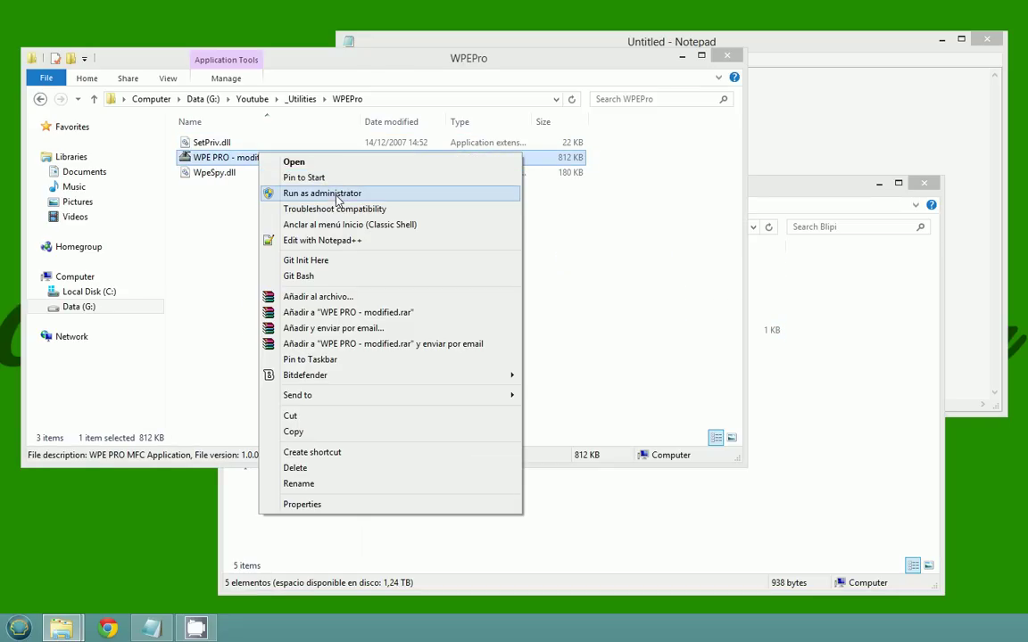
left_click(321, 194)
left_click(567, 355)
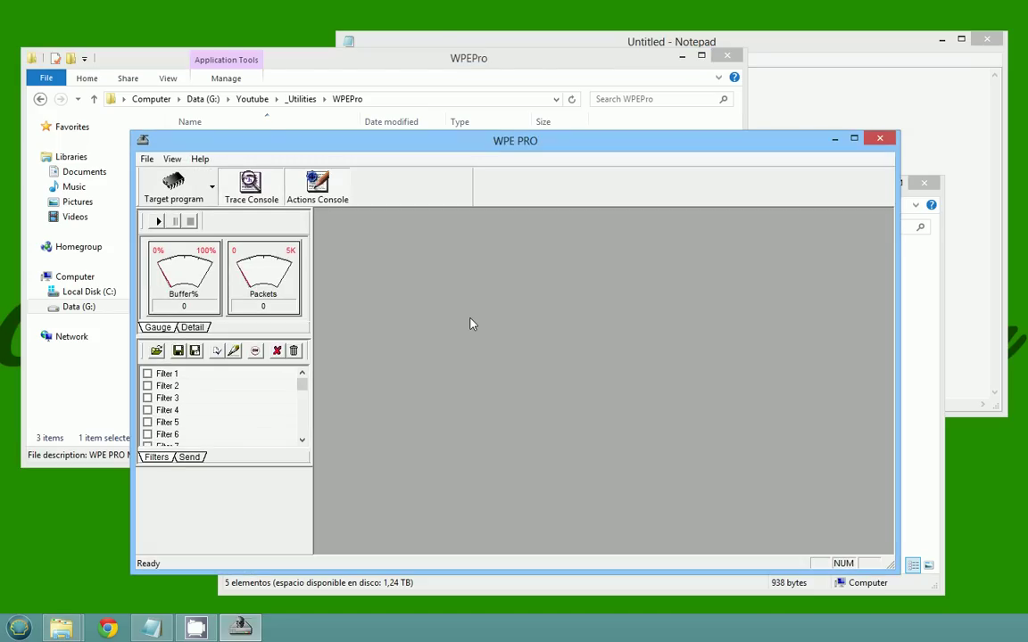
left_click_drag(266, 152, 186, 71)
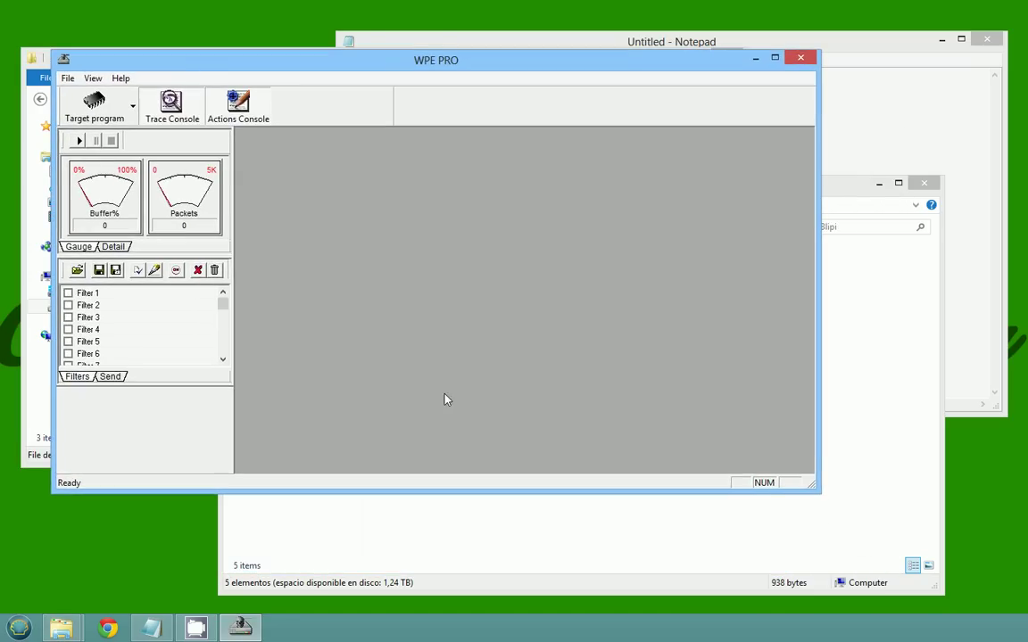
Launch Imperium Revelation 2.0 from the Blipi folder and decline full-screen mode
left_click(473, 521)
double_click(424, 328)
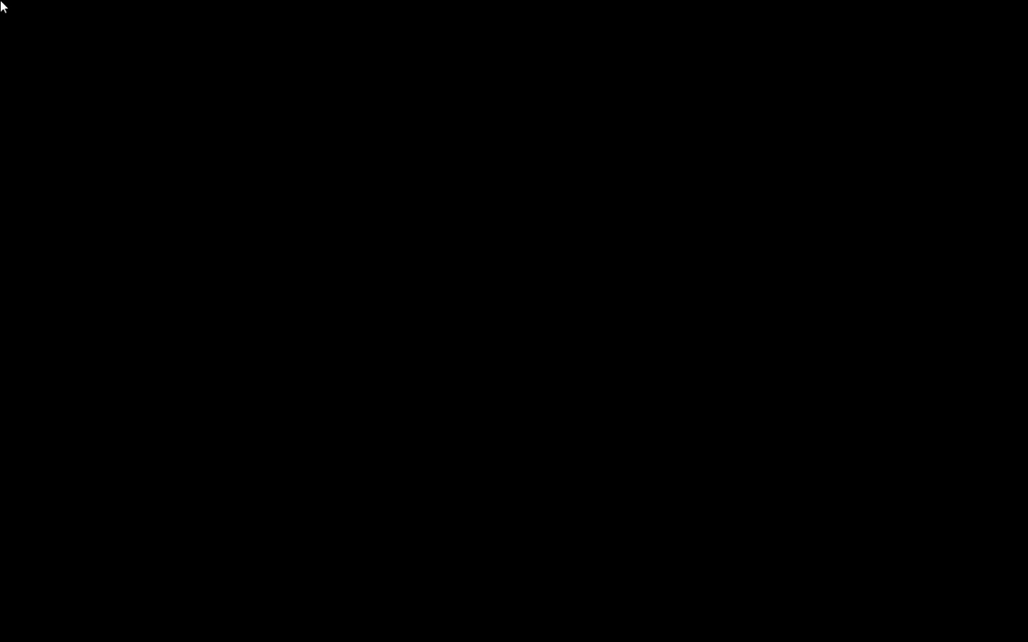
left_click(569, 349)
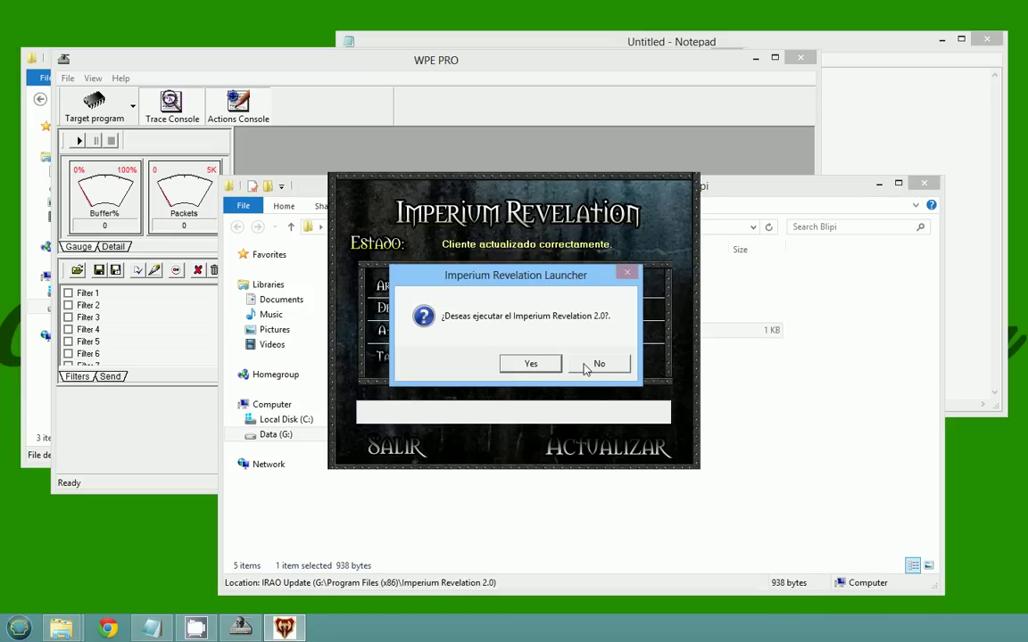
left_click(540, 367)
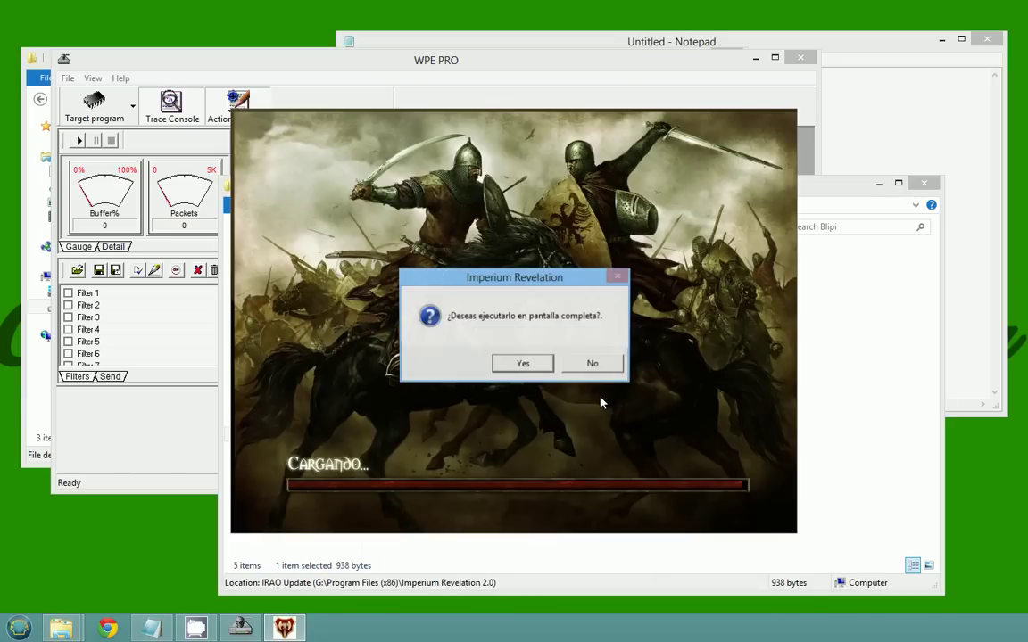
left_click(589, 365)
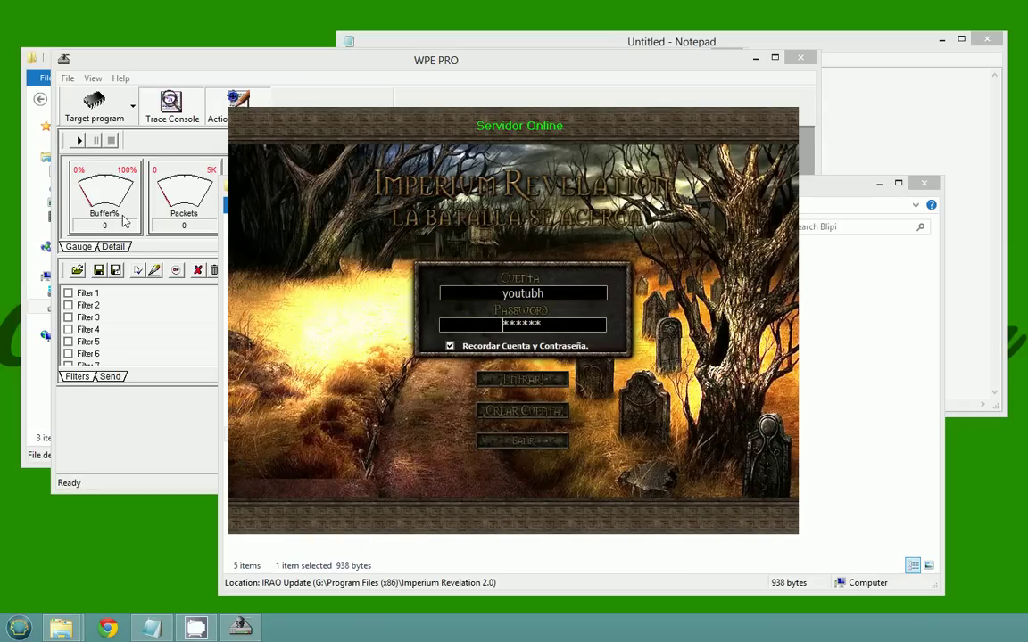
Try to capture the game's login traffic by starting the packet trace and entering with the saved account
left_click(78, 142)
left_click(80, 143)
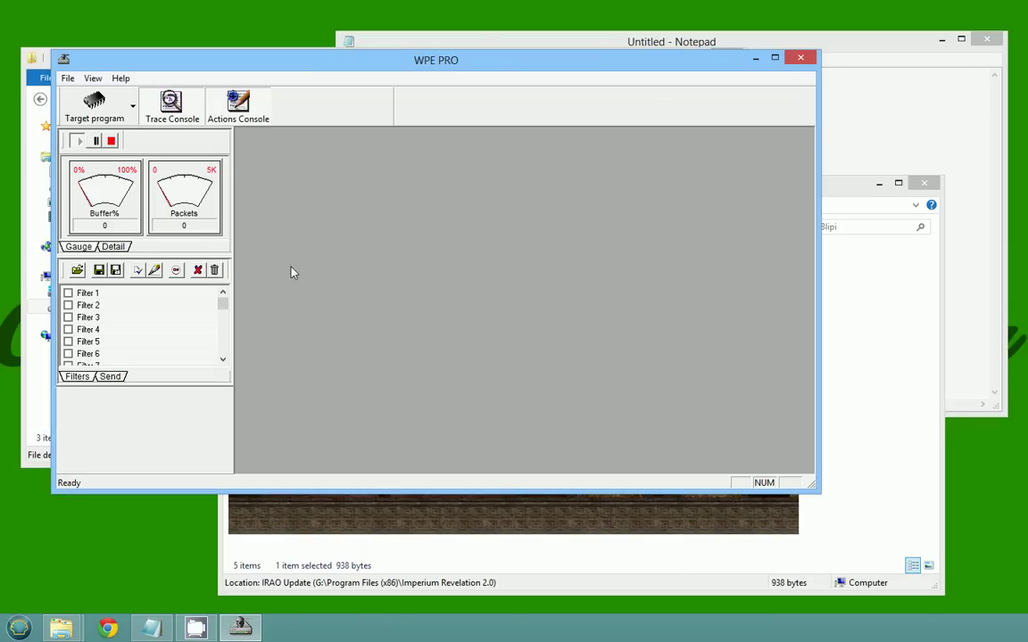
left_click(461, 522)
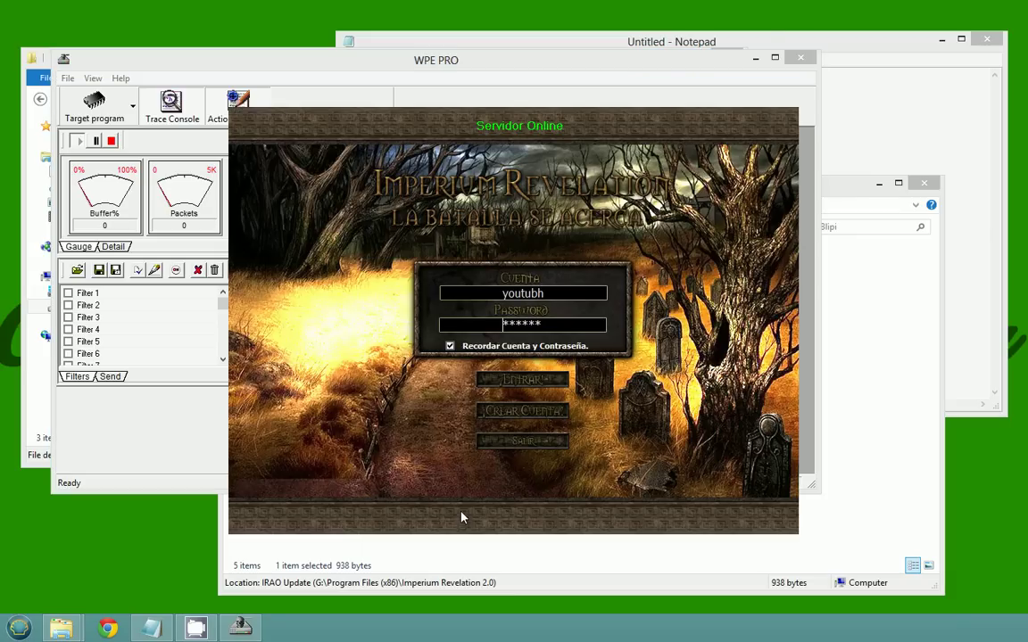
left_click(526, 382)
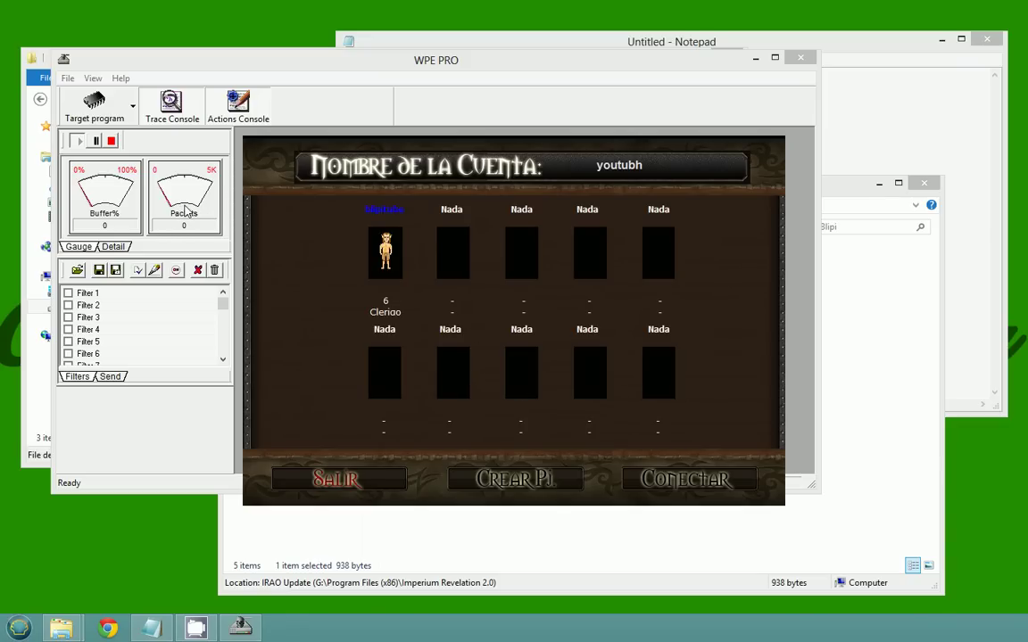
Select Imperium Revelation 2.0.exe as the target program in WPE PRO
left_click(185, 207)
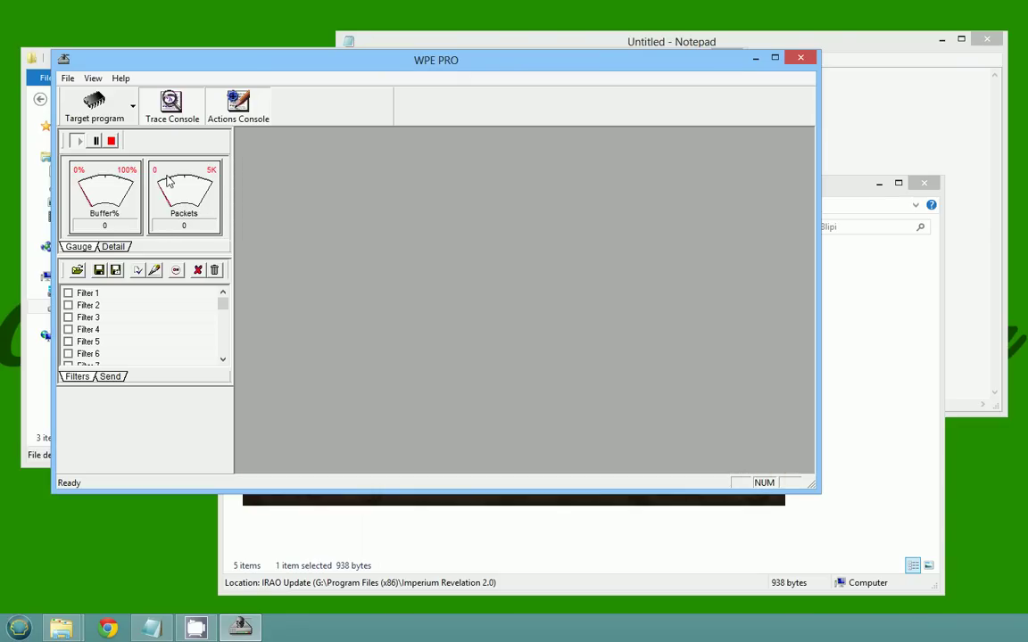
left_click(132, 106)
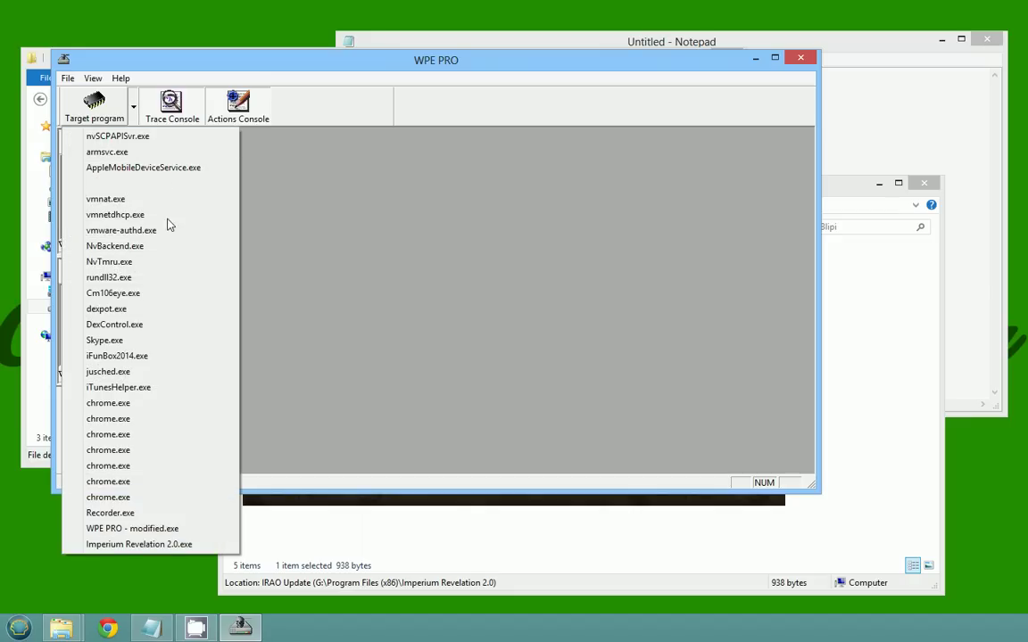
left_click(185, 545)
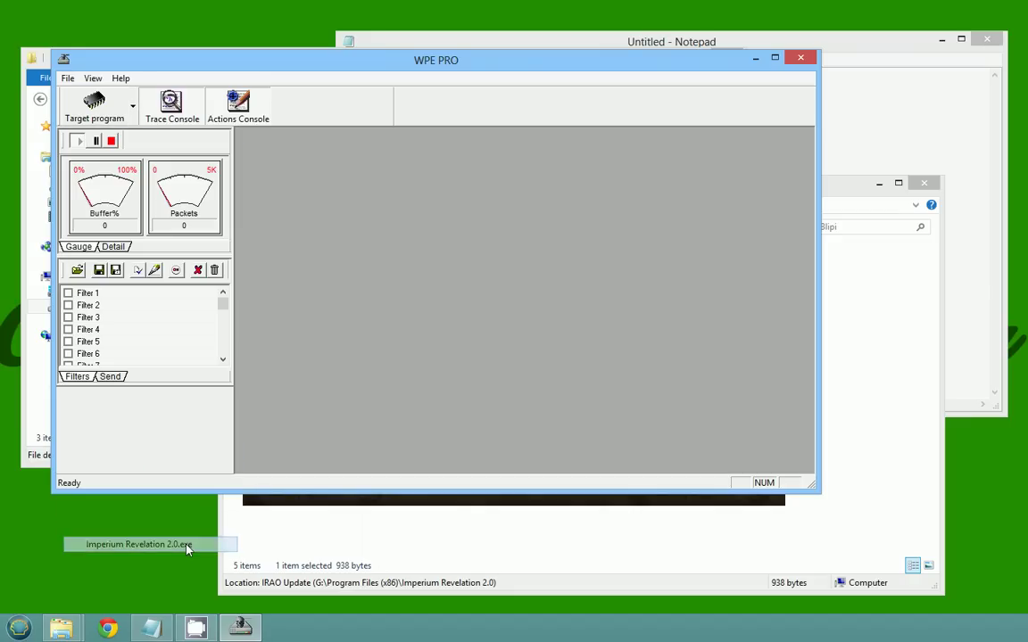
Return to the game and leave the character selection to get back to the login screen
left_click(725, 508)
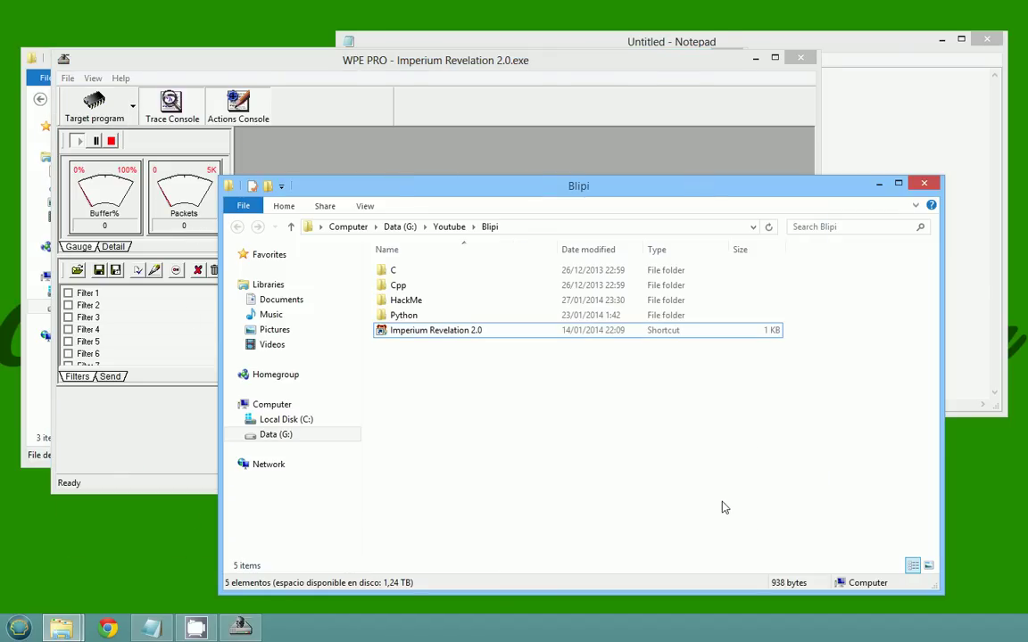
left_click(241, 628)
left_click(241, 628)
left_click(446, 141)
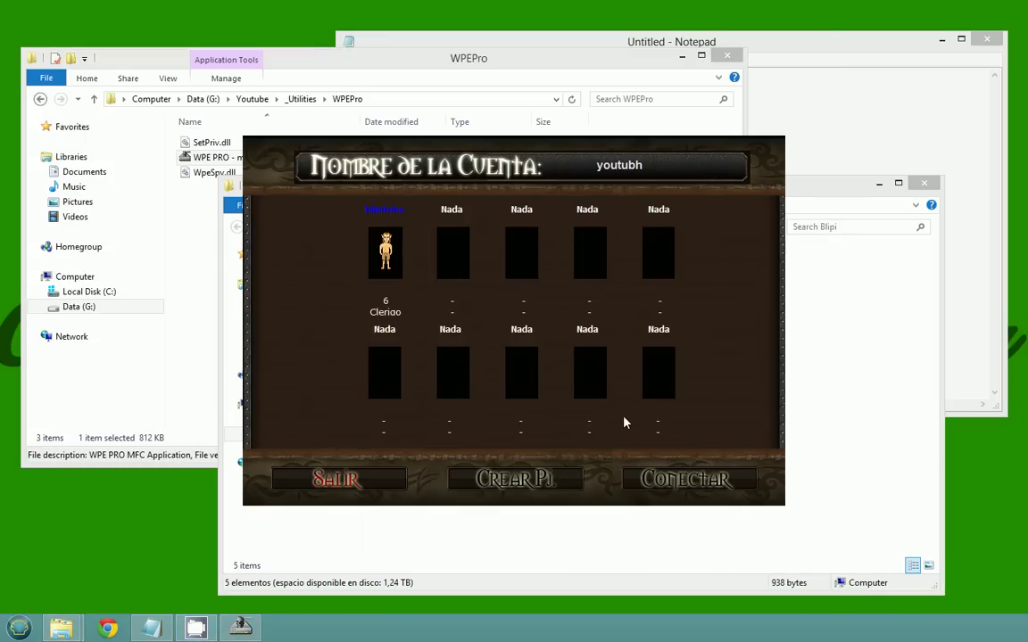
left_click(334, 479)
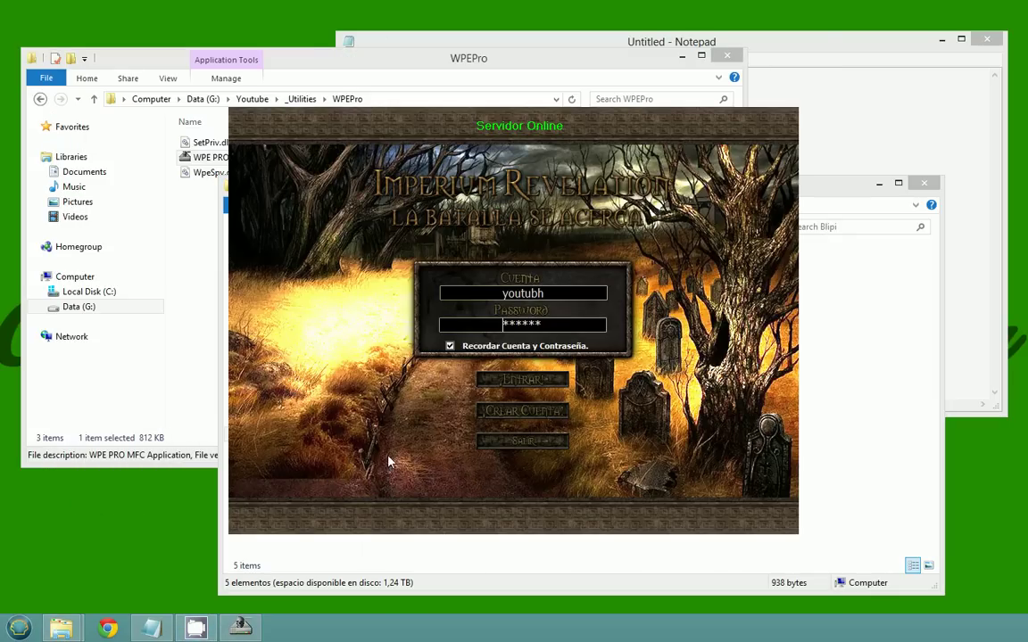
Capture the game's login packets by running the WPE PRO trace while logging in with the saved account
left_click(240, 629)
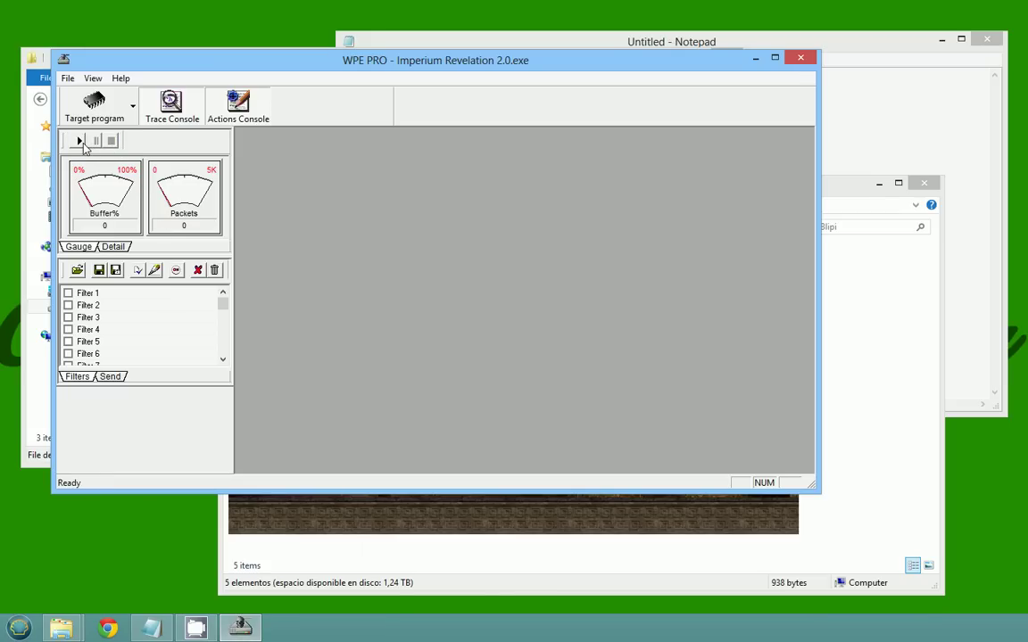
left_click(411, 510)
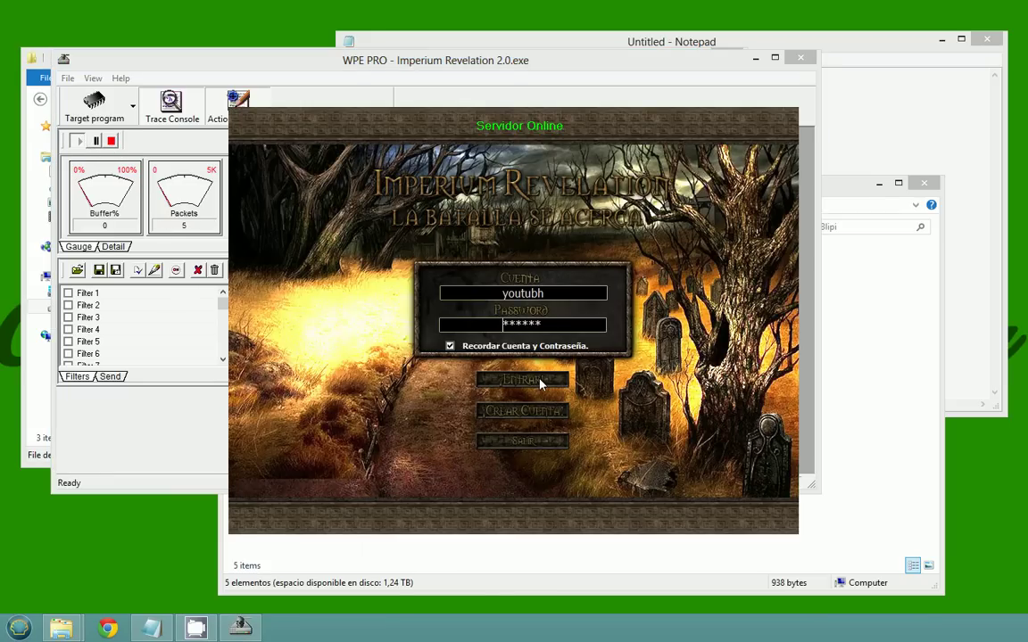
left_click(536, 381)
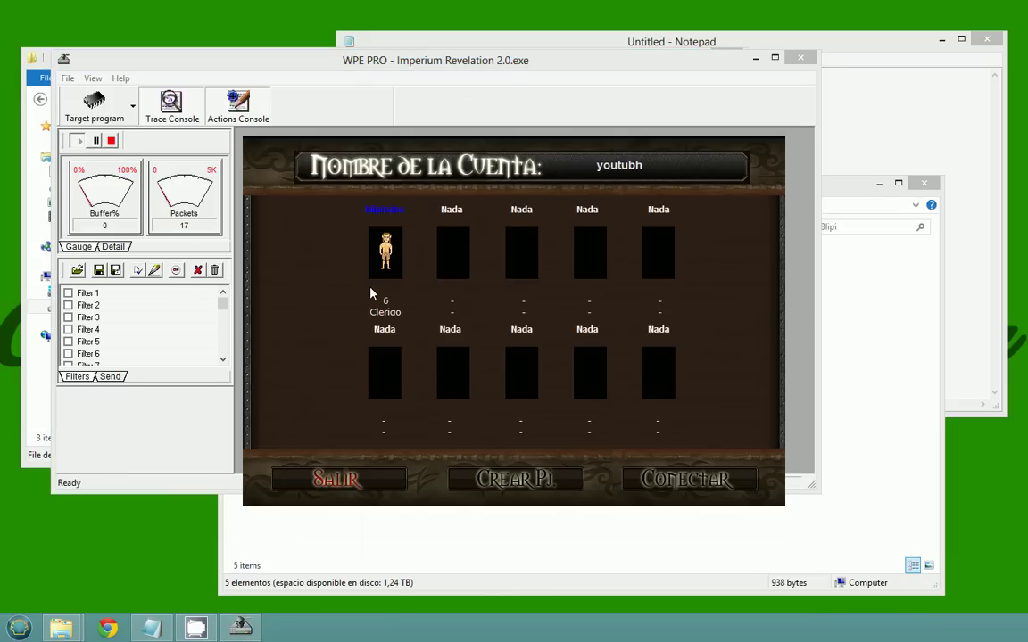
left_click(110, 141)
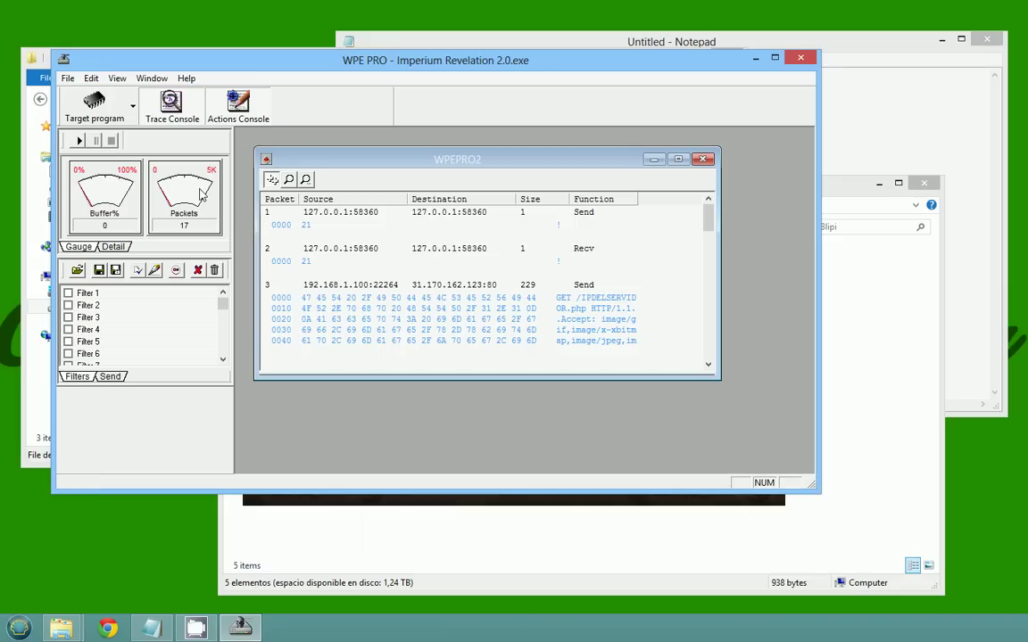
Maximize the captured trace and the WPE PRO window, and enlarge the packet list over the detail pane
double_click(446, 158)
double_click(430, 60)
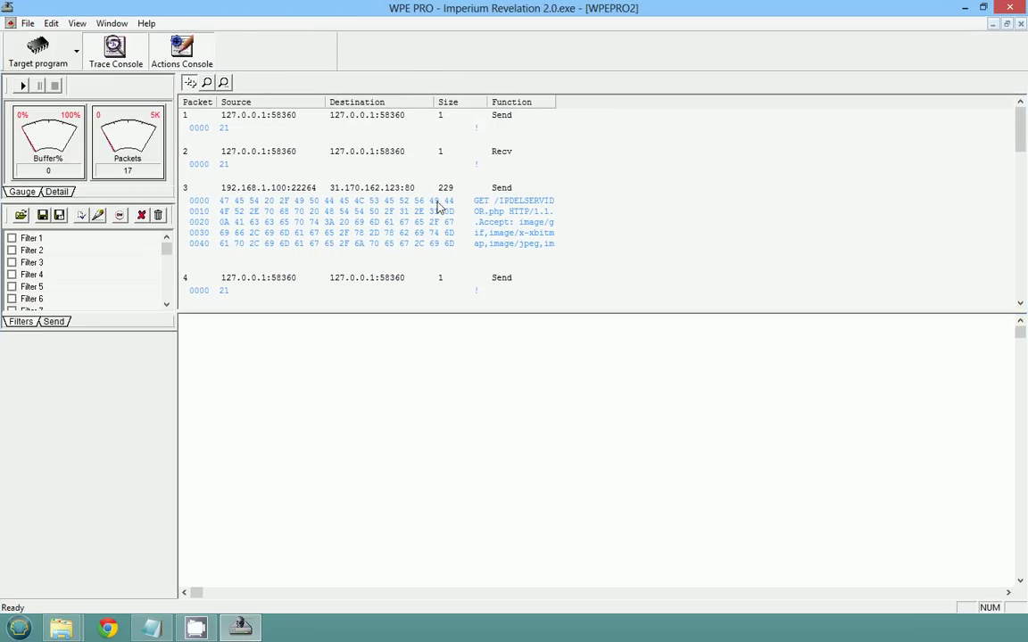
left_click_drag(555, 317, 551, 516)
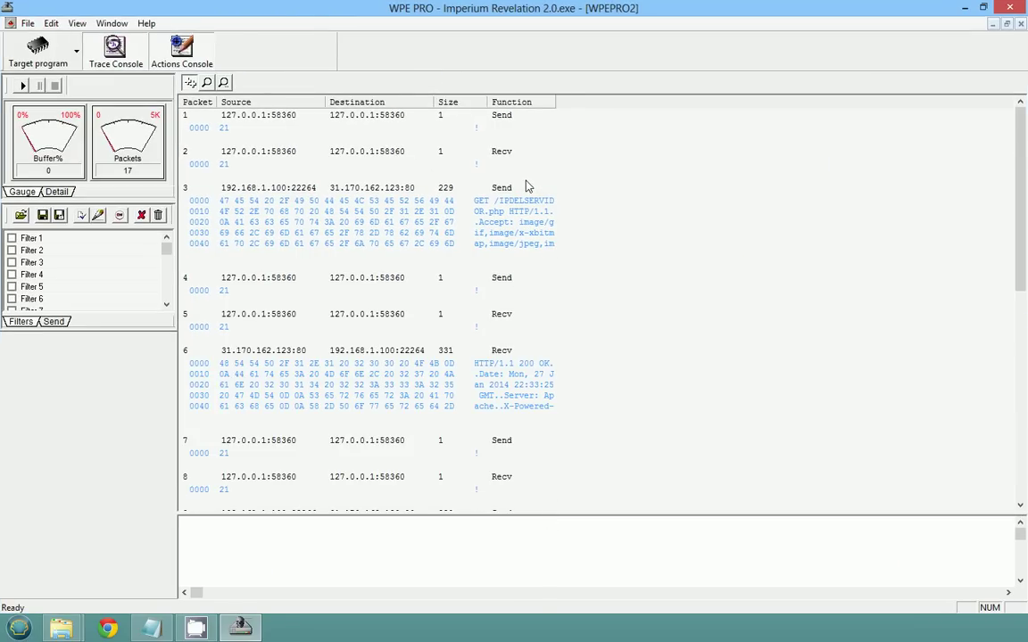
Examine the captured packets, focusing on the contents of packets 13, 14 and 15 exchanged with the game server
left_click(514, 161)
left_click(500, 141)
scroll(500, 141, "down", 3)
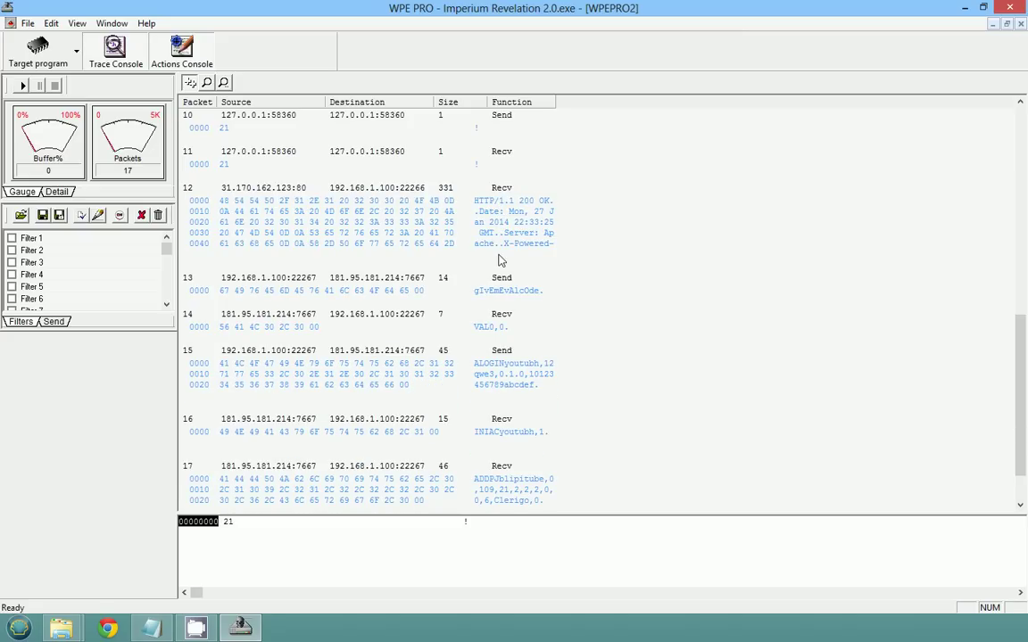
left_click(498, 288)
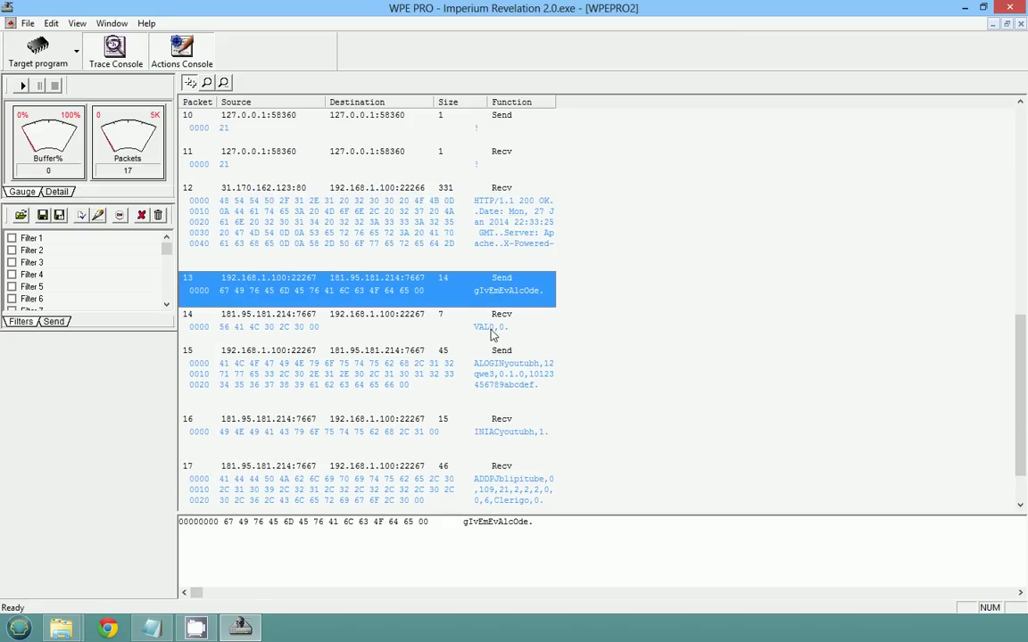
left_click(496, 318)
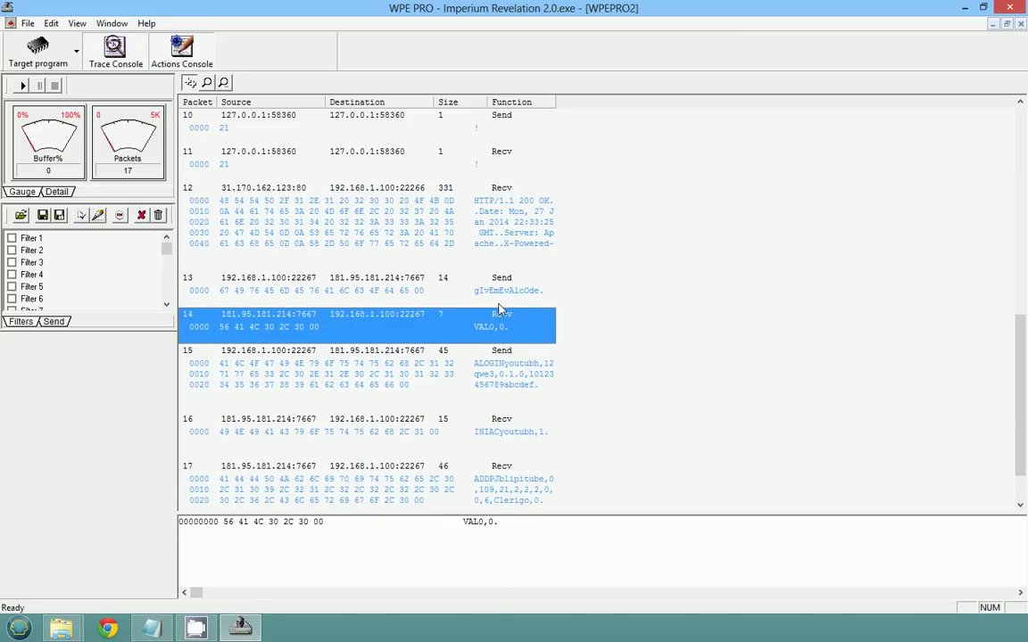
scroll(500, 326, "down", 1)
left_click(502, 332)
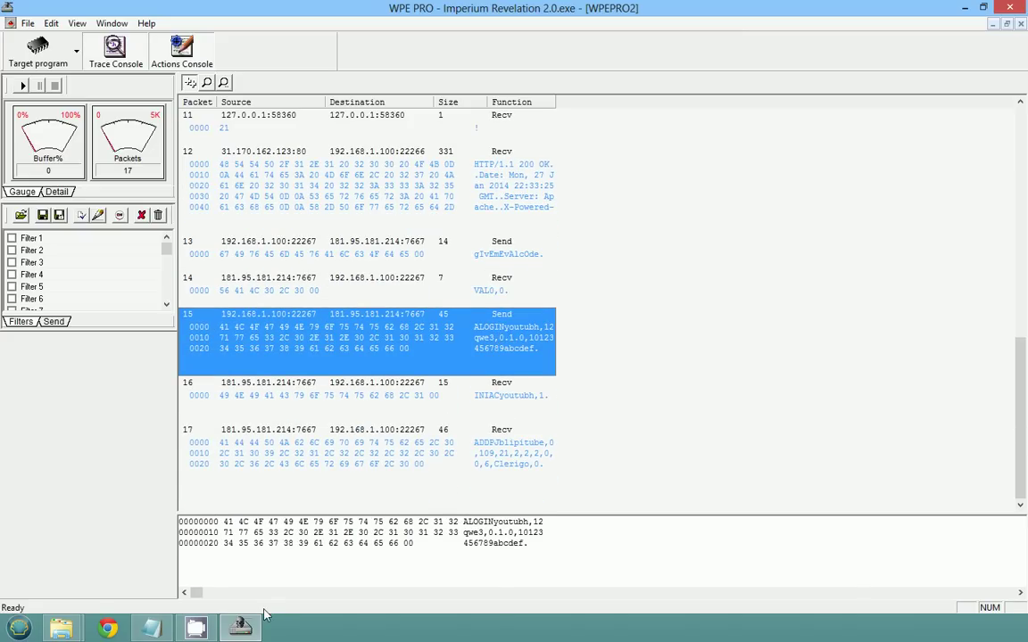
Place a narrowed Notepad window beside the packet list and set it to stay always on top
left_click(165, 629)
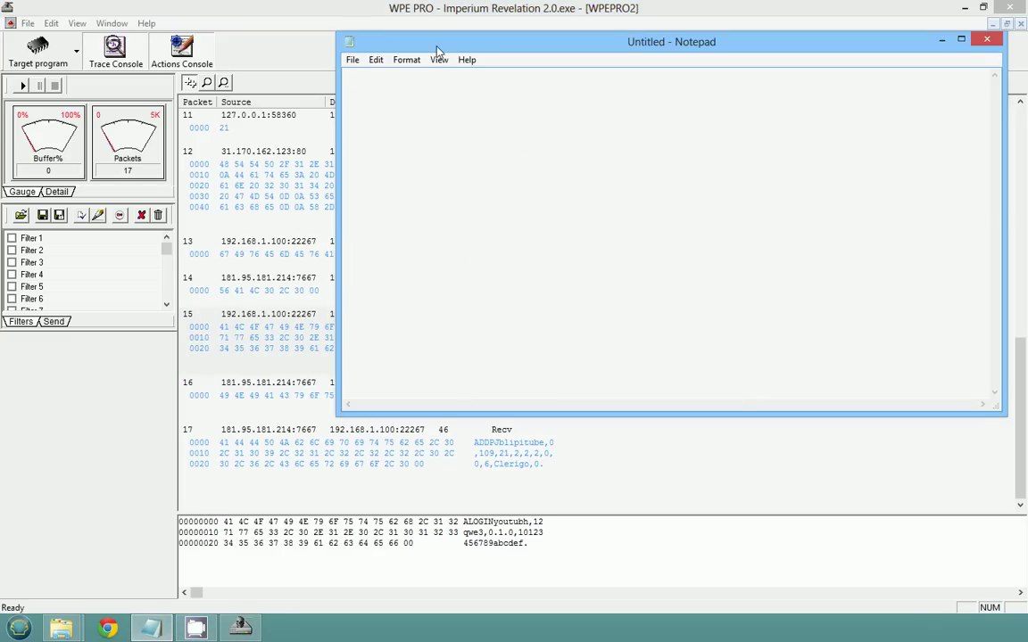
left_click_drag(393, 41, 644, 122)
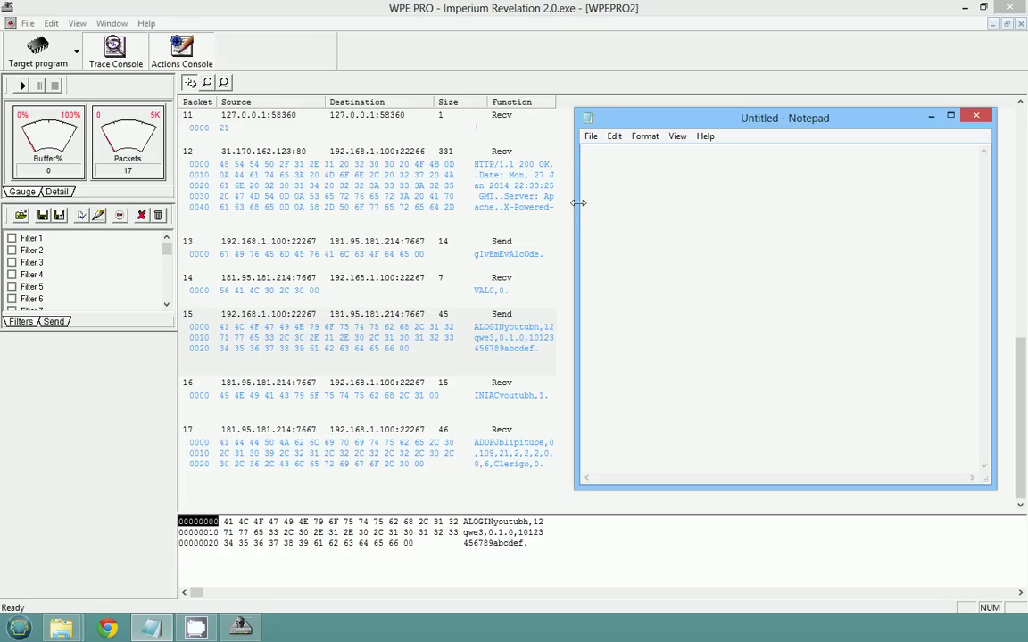
left_click_drag(576, 202, 696, 201)
right_click(735, 114)
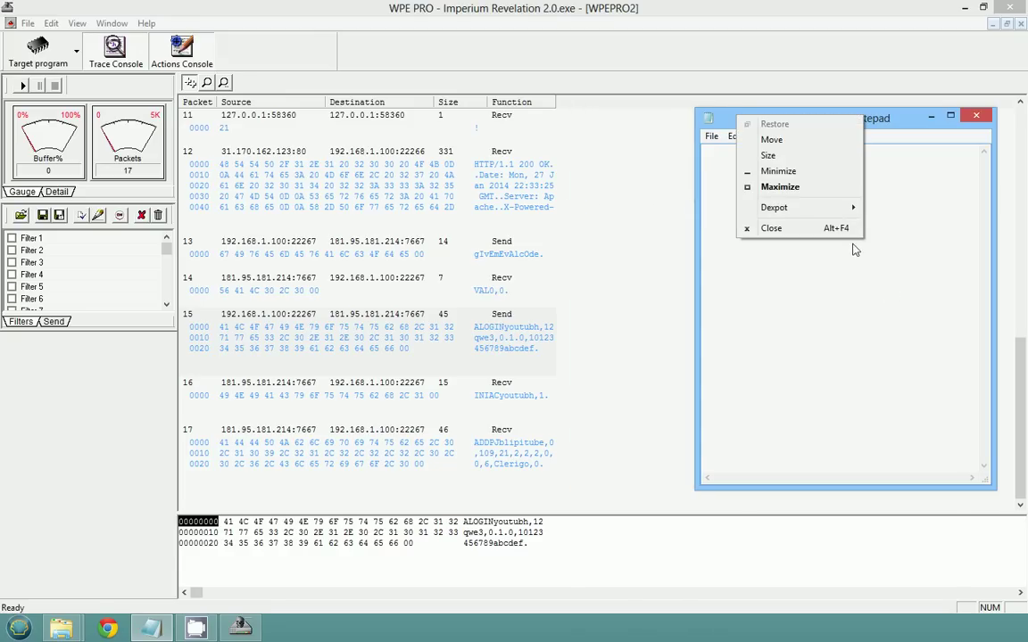
mouse_move(829, 207)
left_click(919, 282)
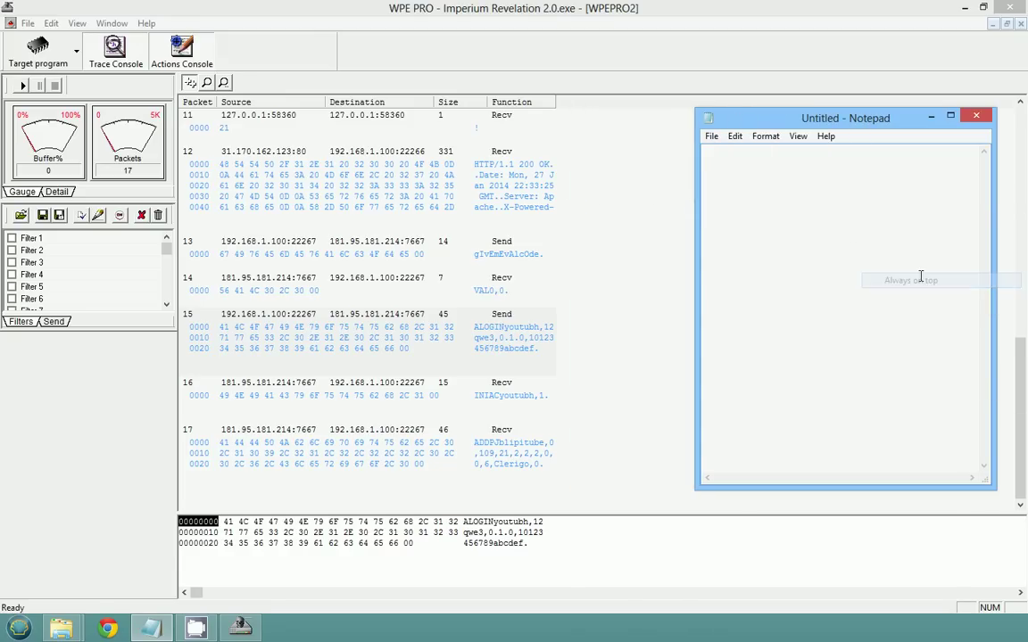
Copy packet 15's decoded text, including the account password, from the detail pane into Notepad after an opening bracket
left_click(601, 296)
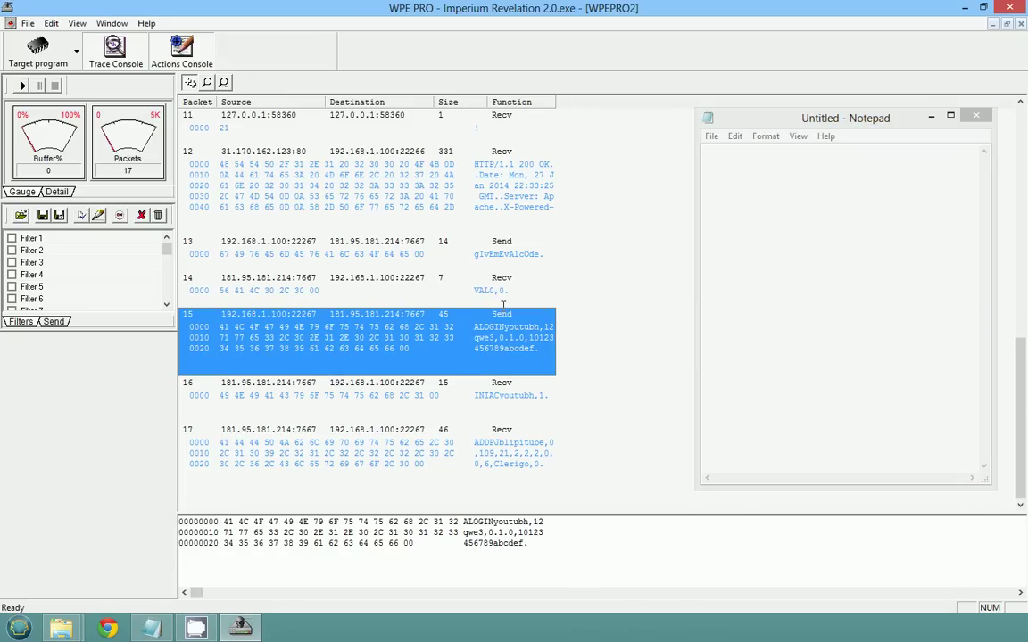
left_click(464, 522)
left_click_drag(465, 522, 529, 544)
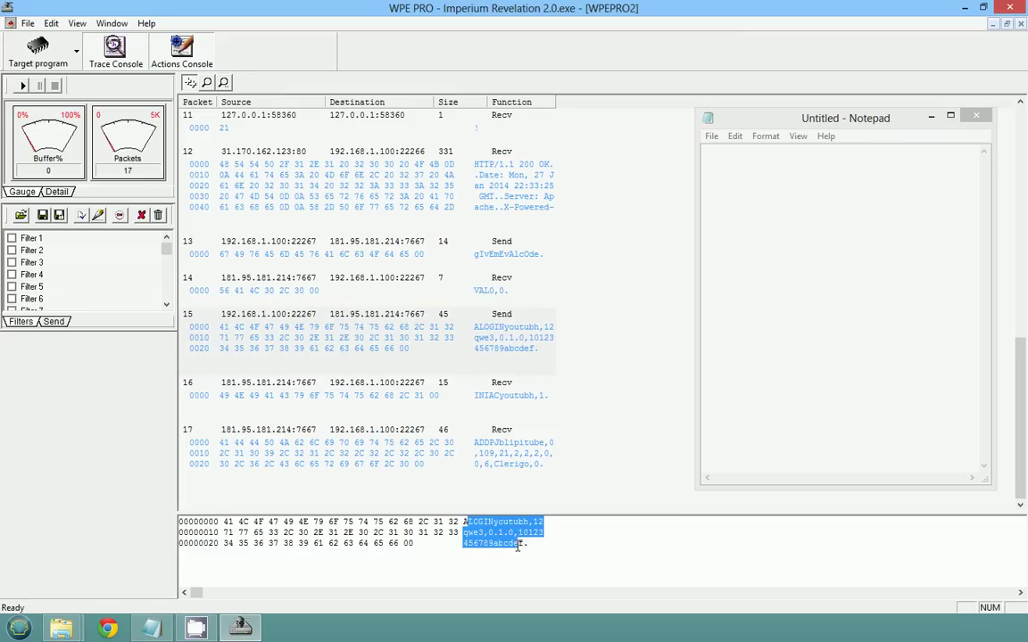
right_click(524, 545)
left_click(556, 553)
left_click(828, 242)
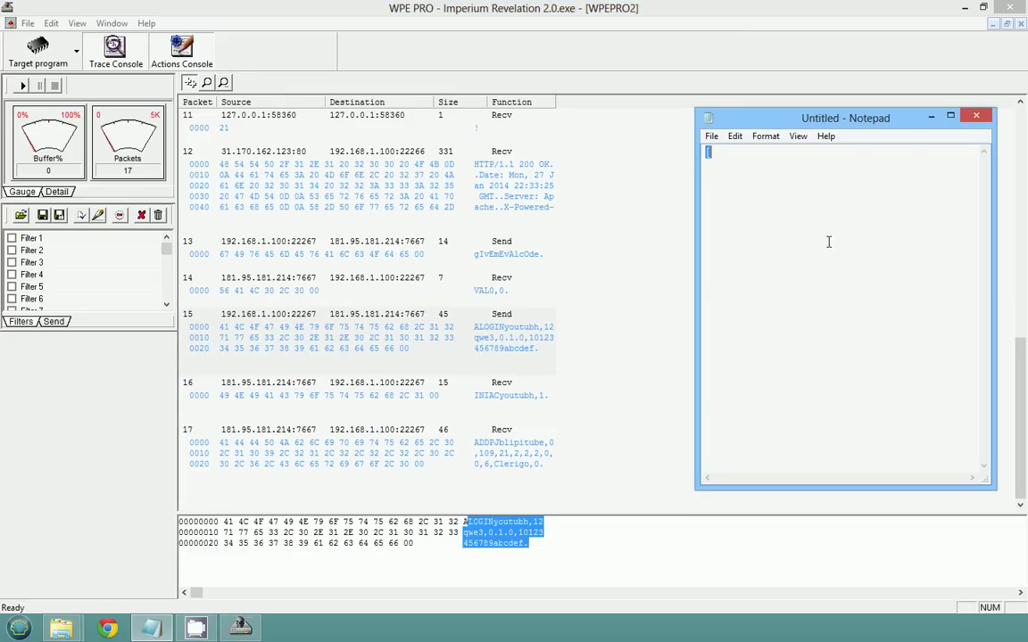
key("ctrl+v")
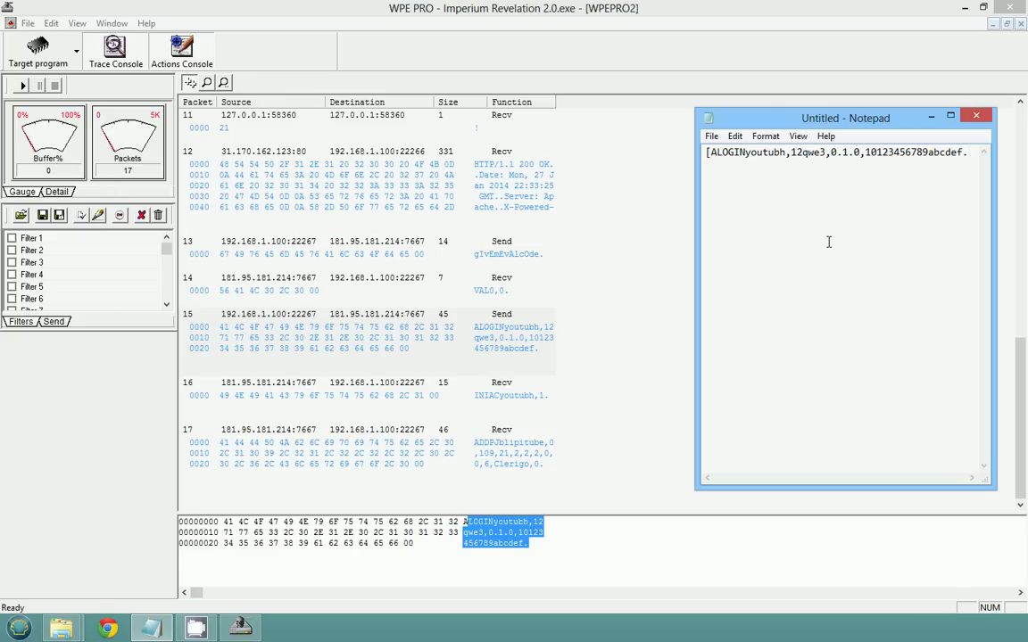
Close the bracket around the ALOGIN header and move the remaining packet data to an indented line below it
left_click(743, 153)
type("][")
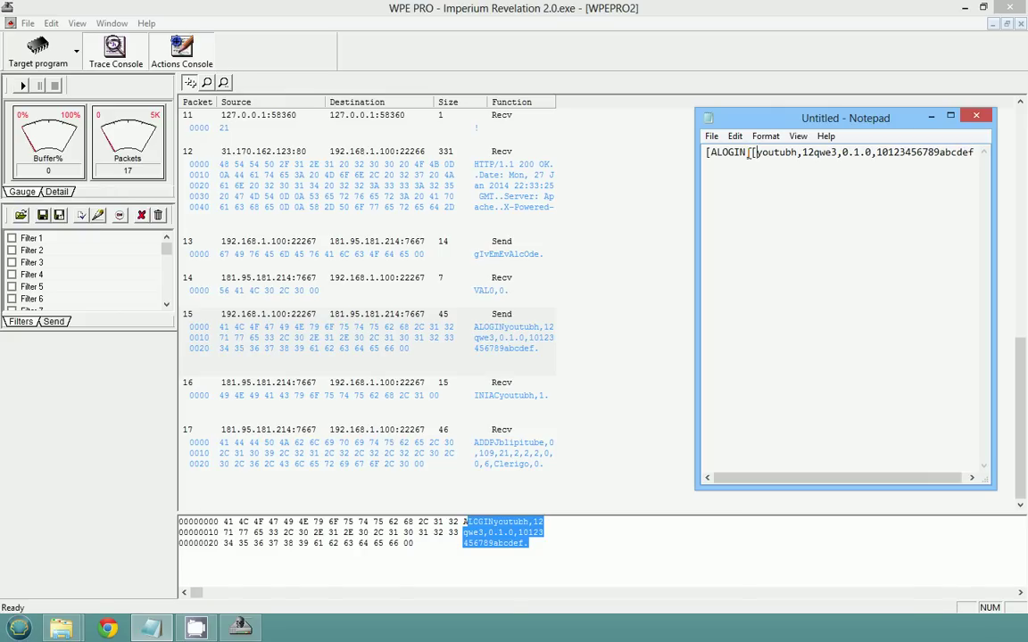
type("]")
key("Return")
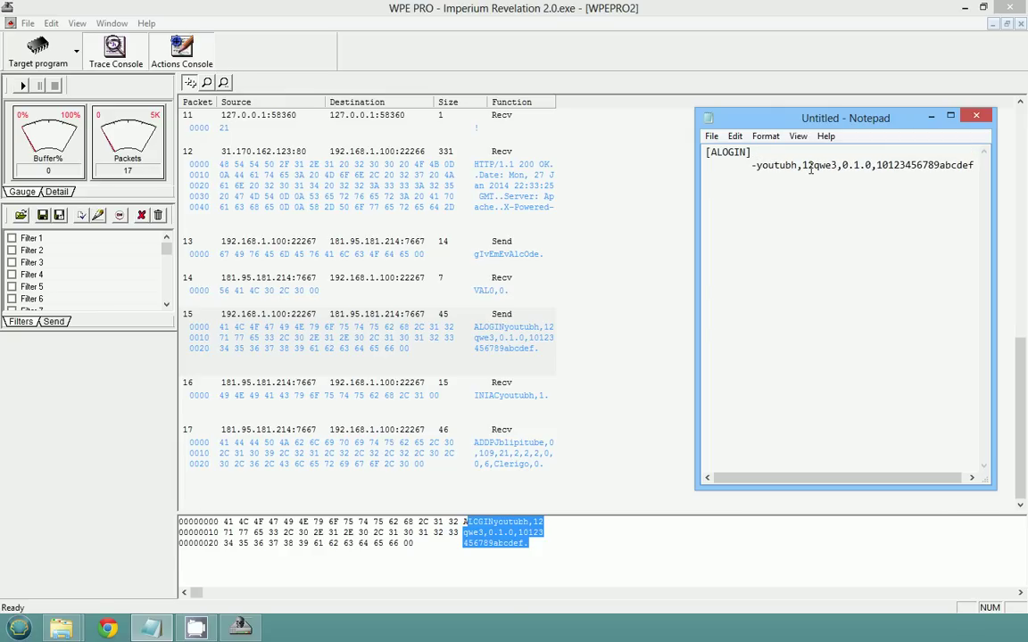
Replace the account name under [ALOGIN] with the field label "- usuario"
key("Delete")
key("Delete")
key("Delete")
key("Delete")
key("Delete")
key("Delete")
key("Delete")
type("usuario")
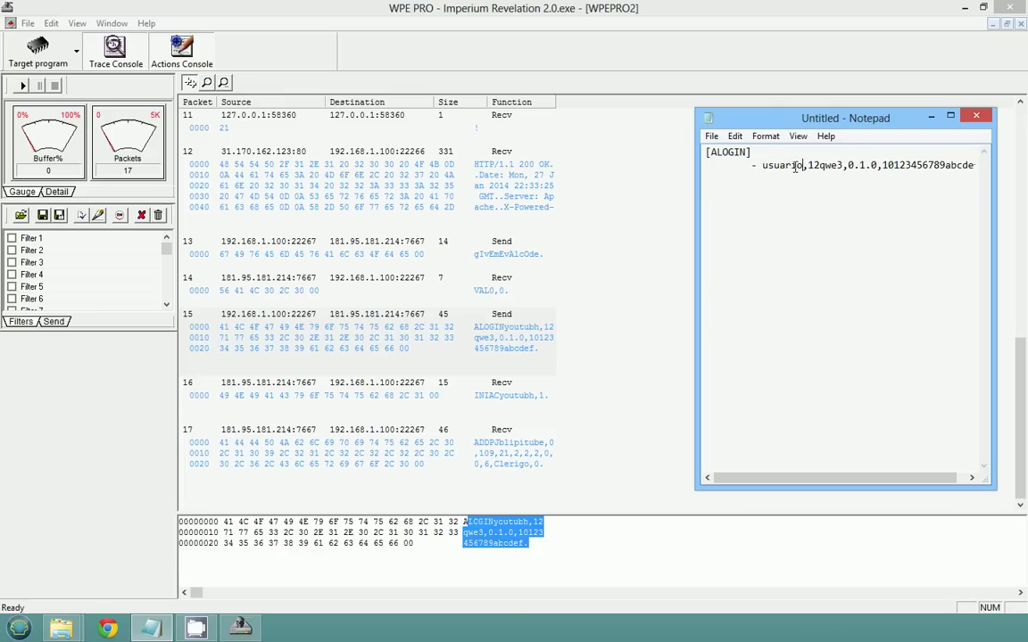
Replace the password value with the field label "- contraseña" on its own indented line
key("Delete")
key("Return")
key("Tab")
key("Delete")
type("- contraseña")
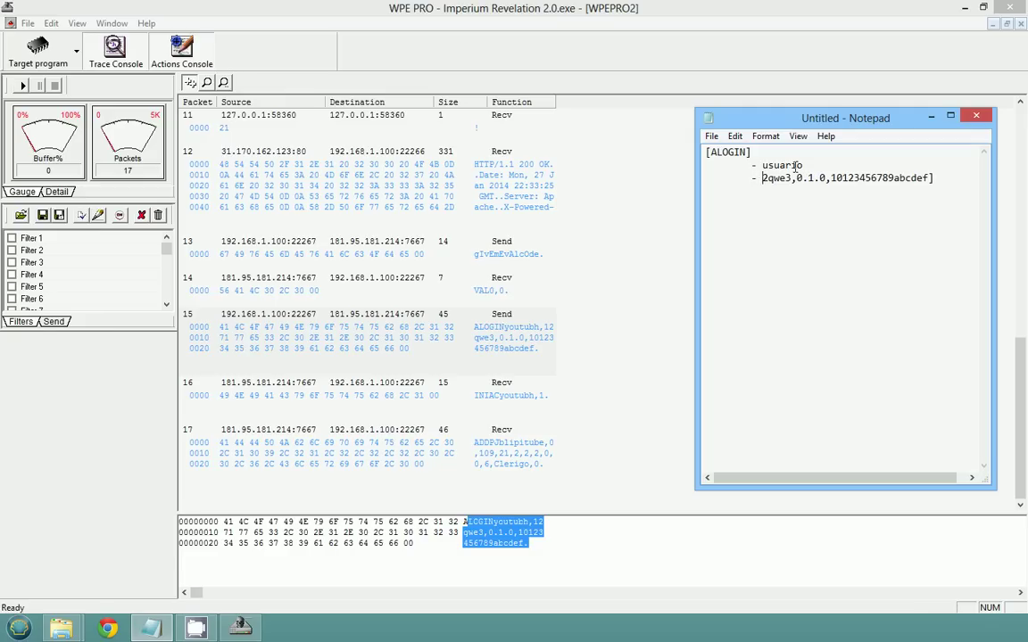
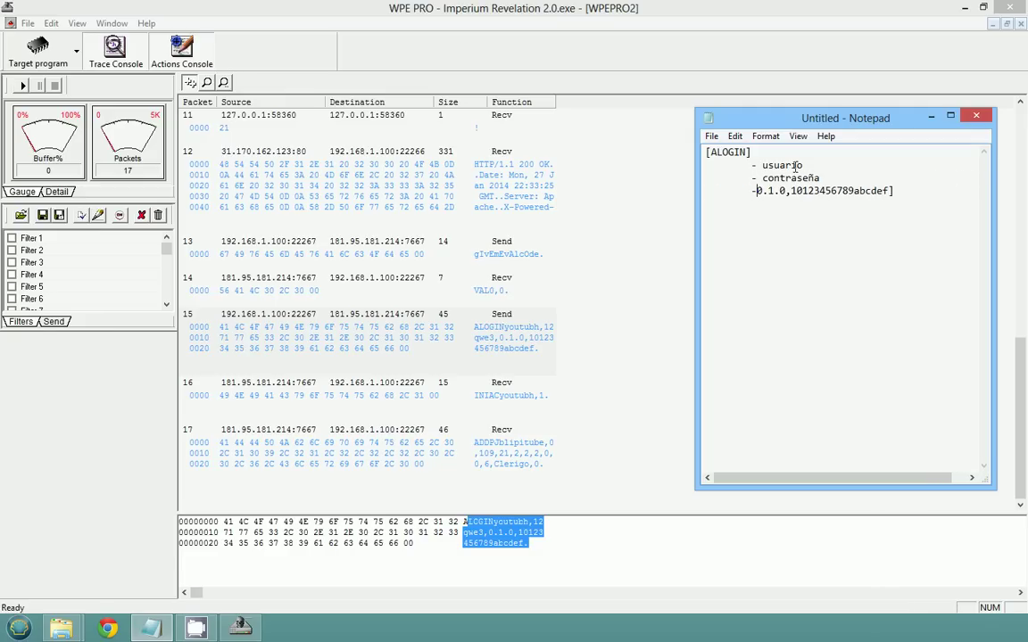
List the remaining ALOGIN data as "- version (0.1.0)" and "- Codigo?" with the code string in parentheses
type("(")
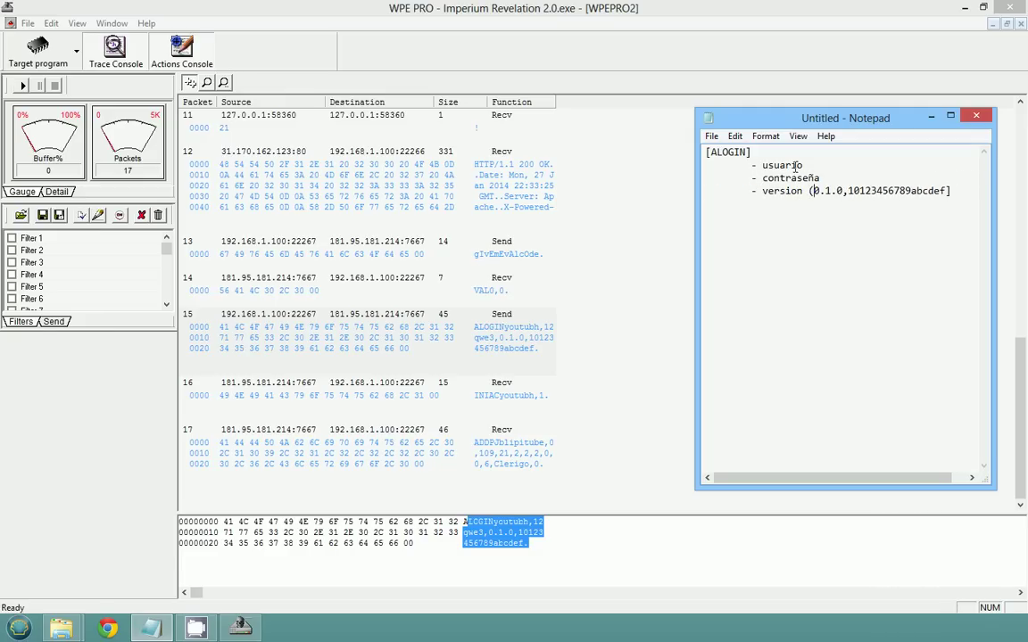
type(")")
key("Return")
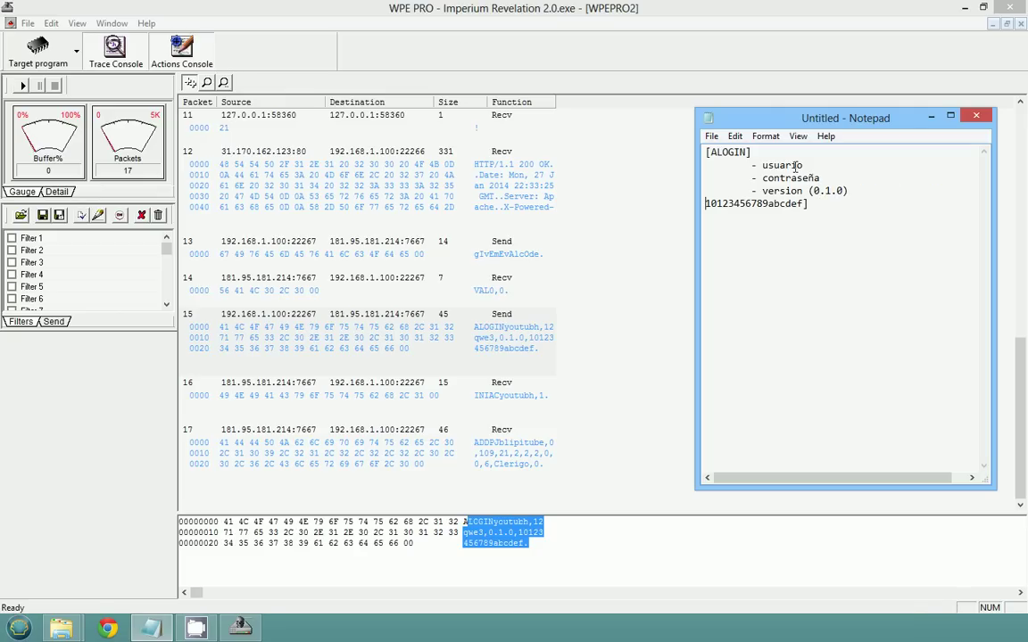
type("- Codigo? ")
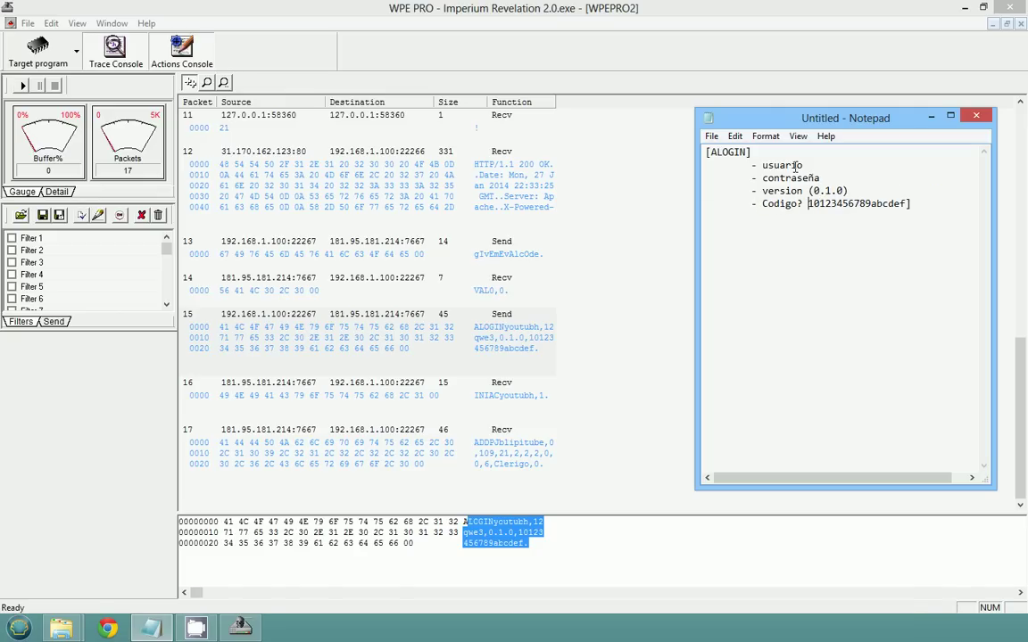
type("(")
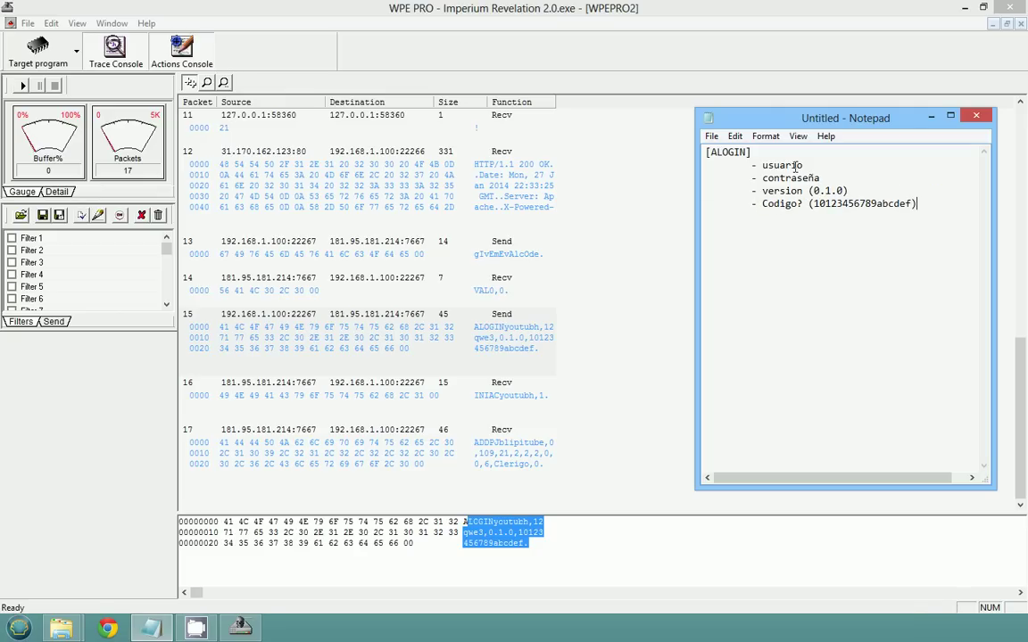
Prefix the ALOGIN header with [C->S] and add an [S->C] section below containing the indented line "MAL: [PQ][PW]"
left_click(917, 301)
type("[C-S")
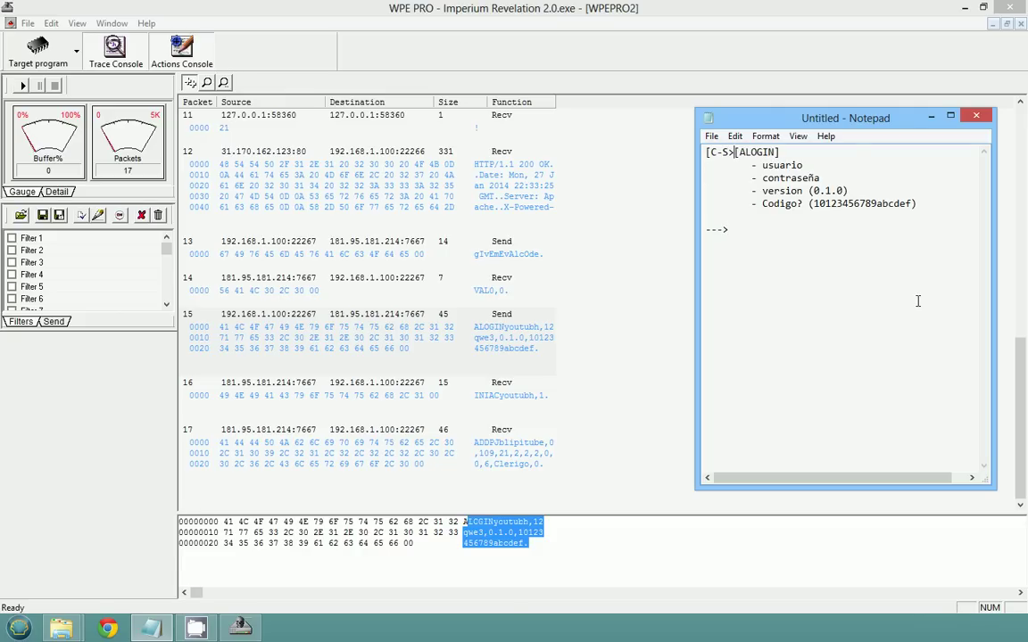
key("BackSpace")
type(">S]")
key("shift+Home")
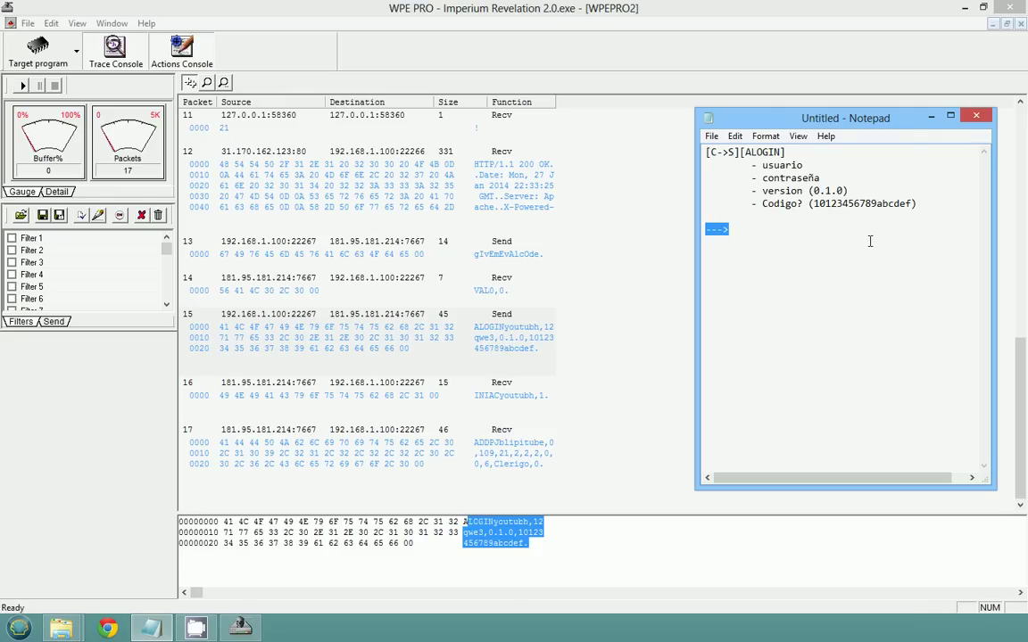
type("[S")
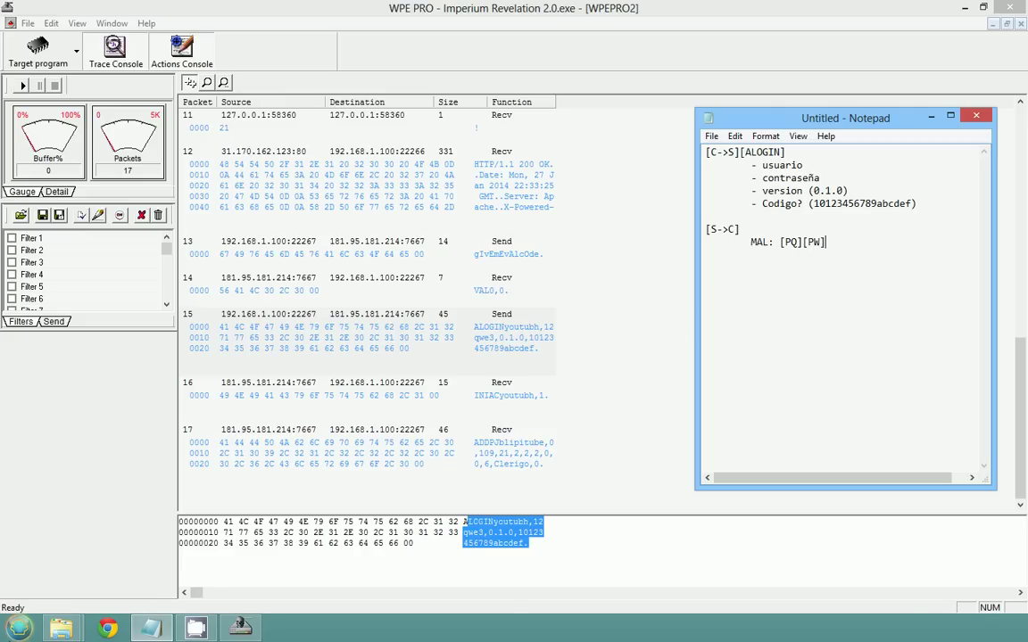
left_click(712, 138)
left_click(738, 168)
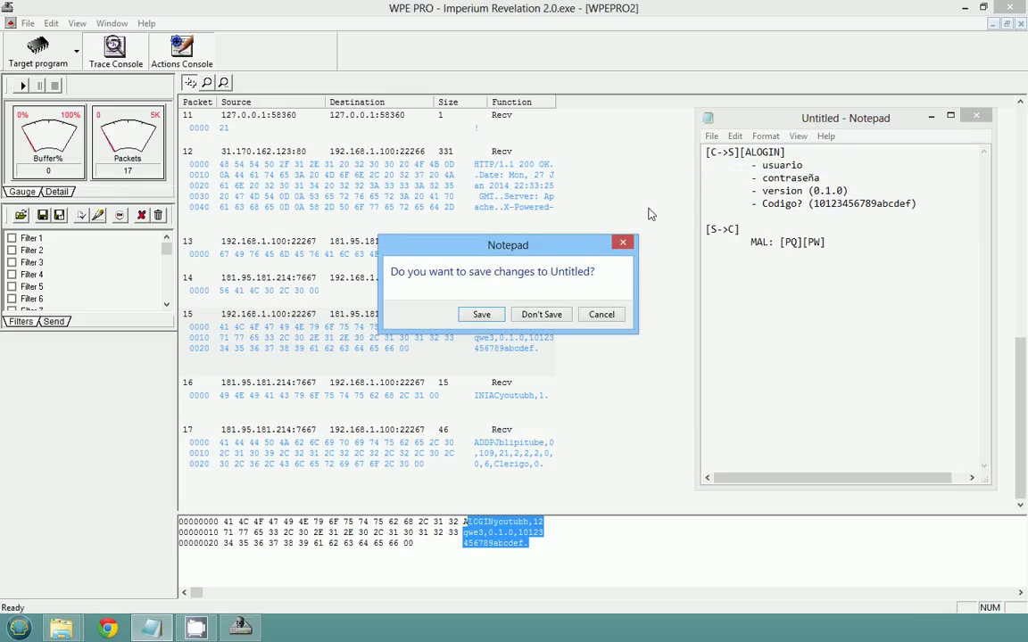
left_click(602, 318)
Open IR.txt from Documents in a second Notepad window and look up the server reply noted below ALOGIN
key("super")
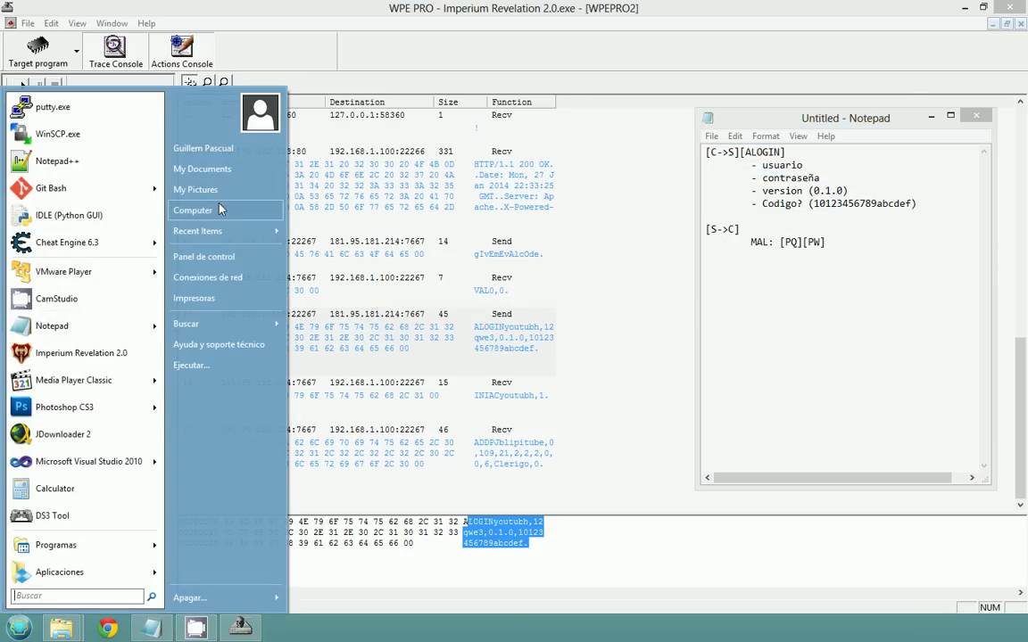
left_click(56, 327)
left_click(349, 184)
left_click(363, 216)
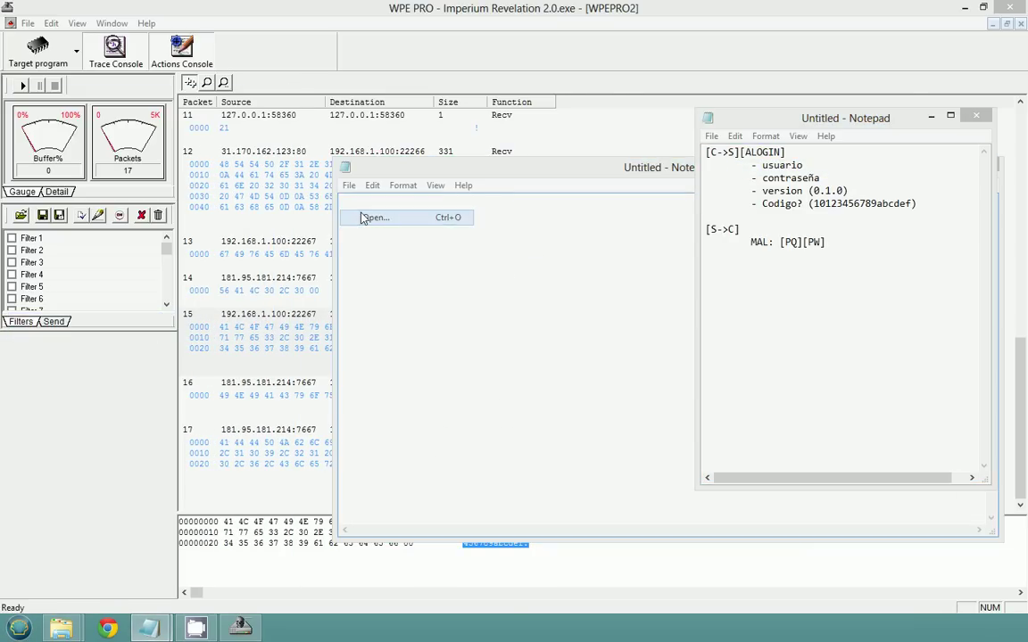
scroll(515, 404, "down", 3)
double_click(501, 414)
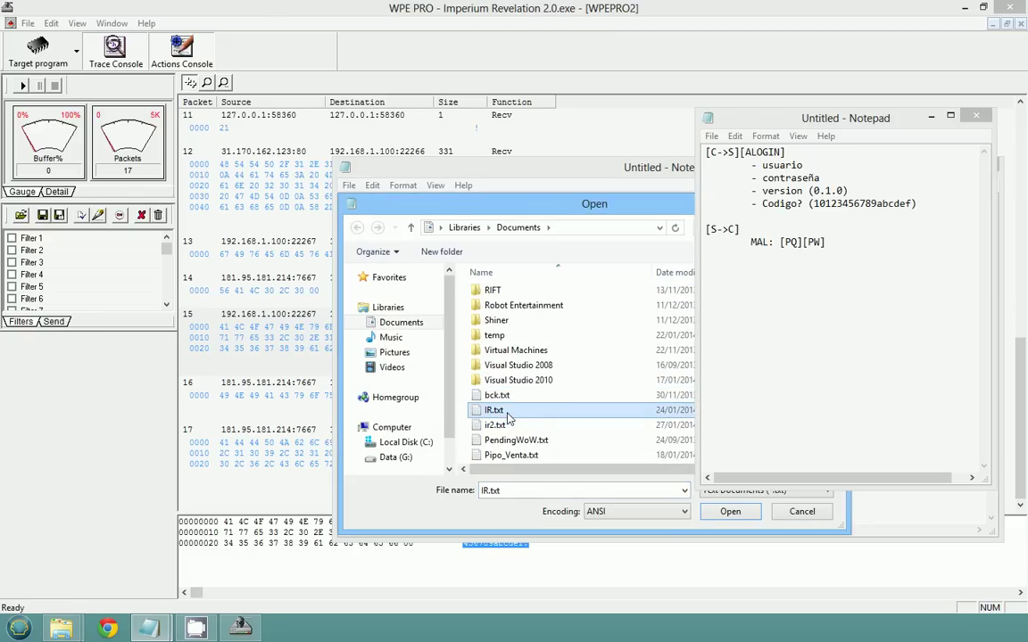
scroll(437, 306, "down", 3)
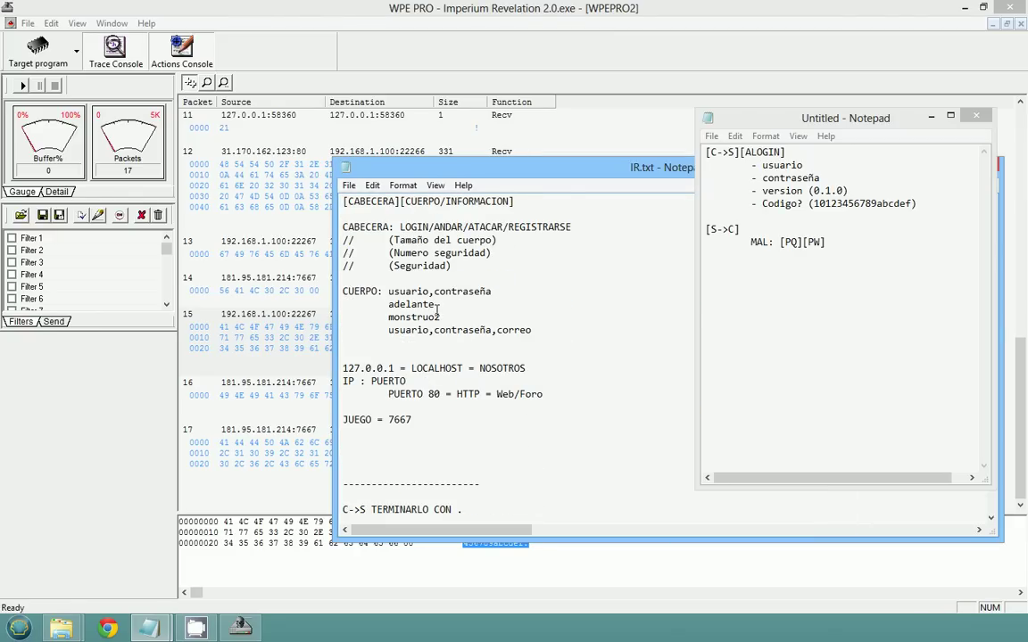
scroll(418, 349, "down", 5)
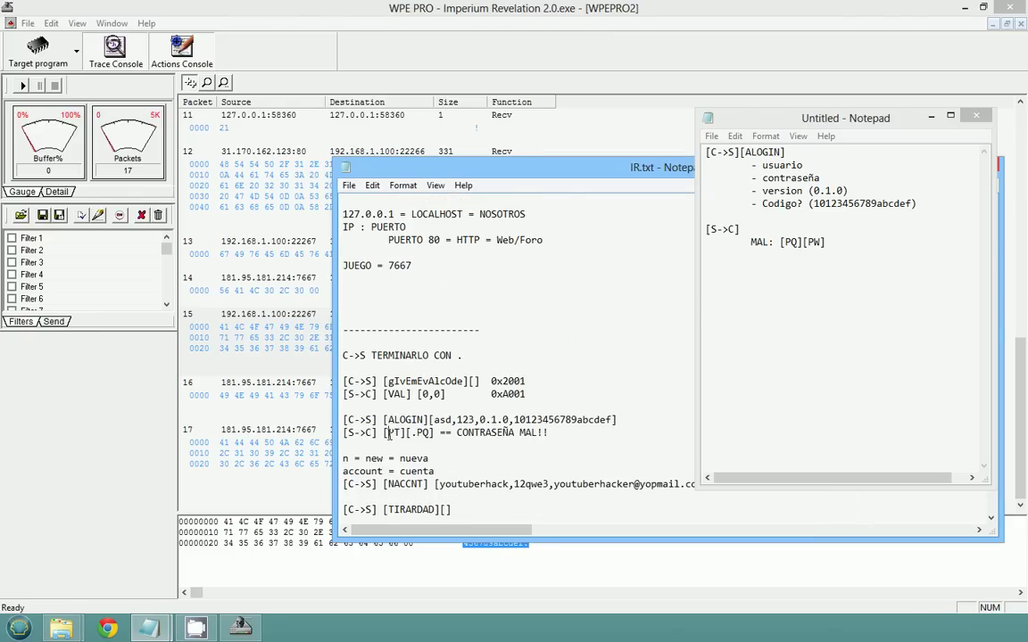
Correct the MAL line to "[PT] [PQ]" according to the wrong-password reply in IR.txt
left_click(796, 246)
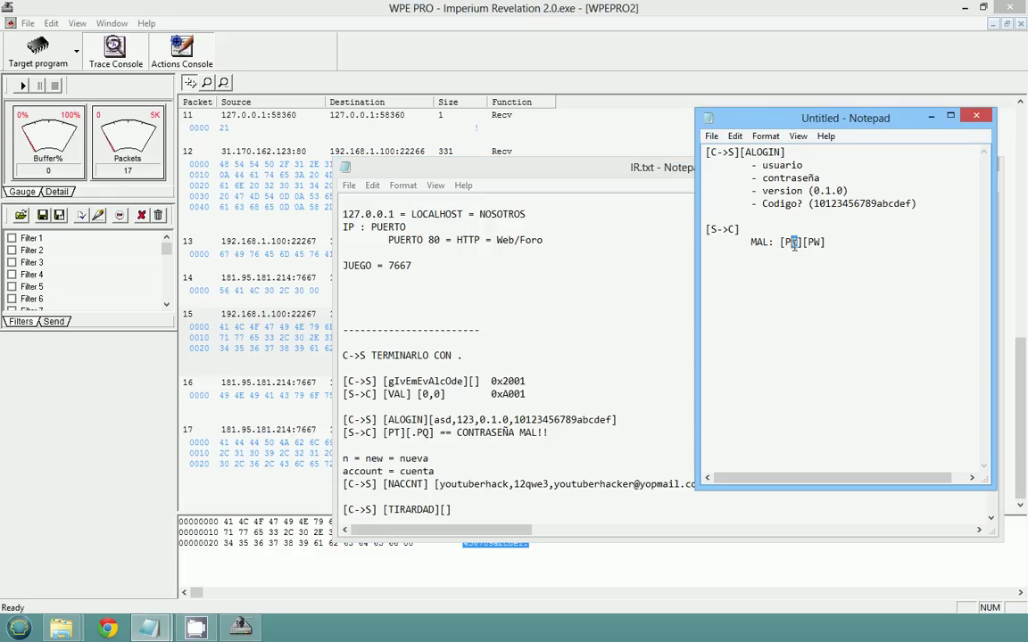
left_click_drag(824, 242, 817, 242)
type("Q")
left_click(413, 434)
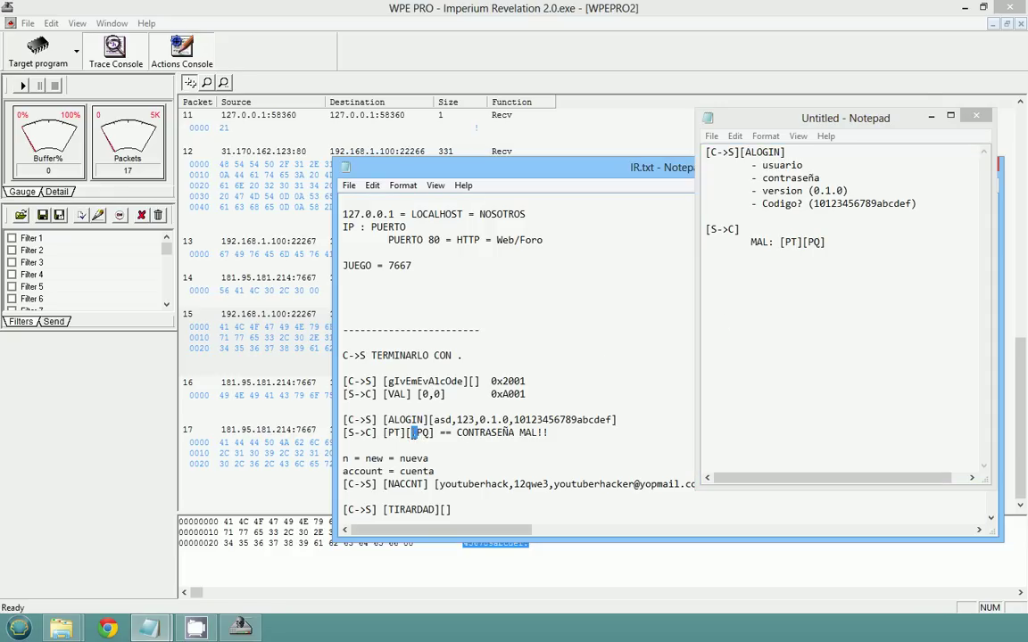
type(".")
left_click_drag(401, 434, 425, 434)
left_click_drag(827, 242, 785, 242)
left_click(804, 242)
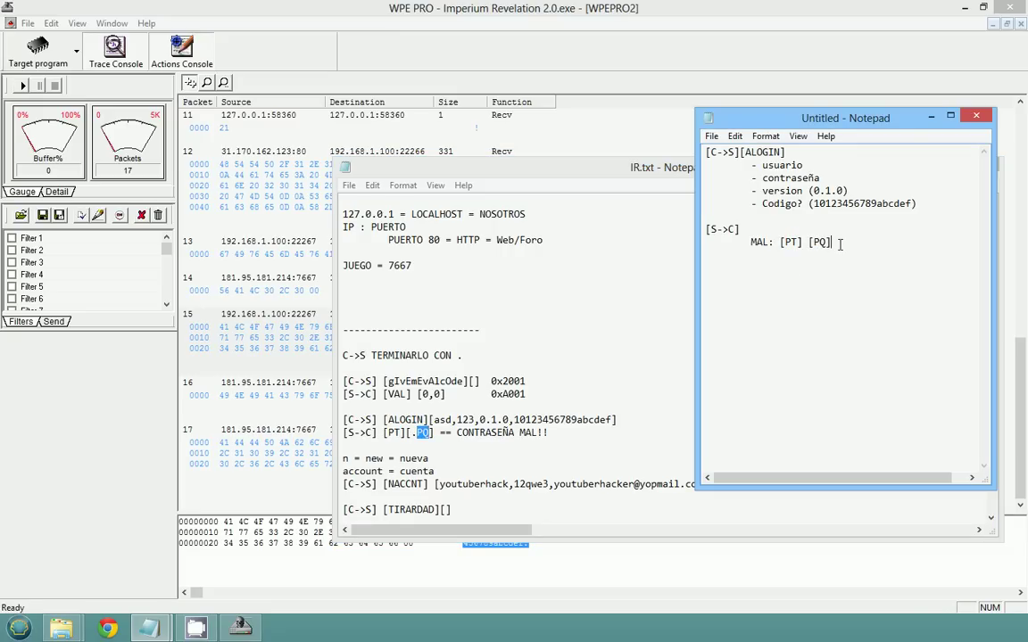
Close the IR.txt Notepad window
left_click(498, 174)
right_click(675, 171)
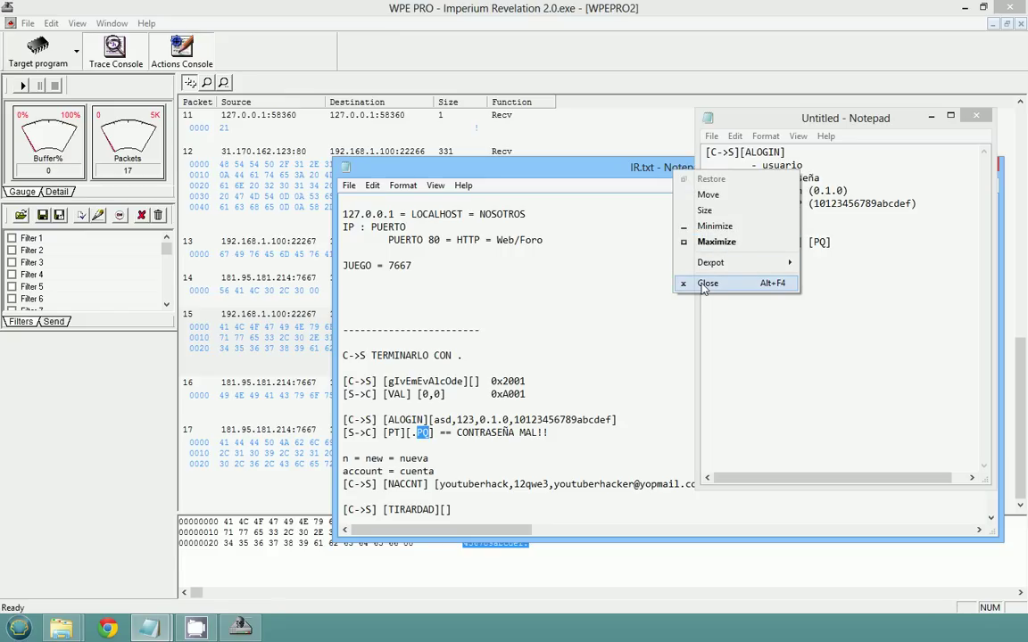
left_click(705, 288)
Copy packet 16's decoded text into the [S->C] section on a new indented line starting with "BIEN: ["
left_click(518, 395)
right_click(518, 396)
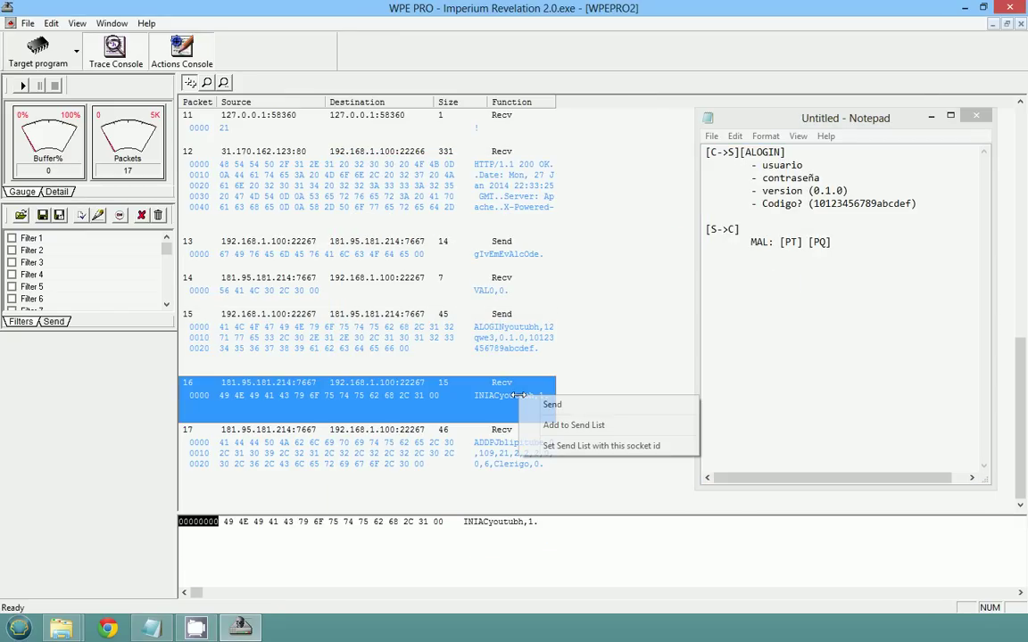
left_click(490, 526)
left_click_drag(466, 522, 533, 522)
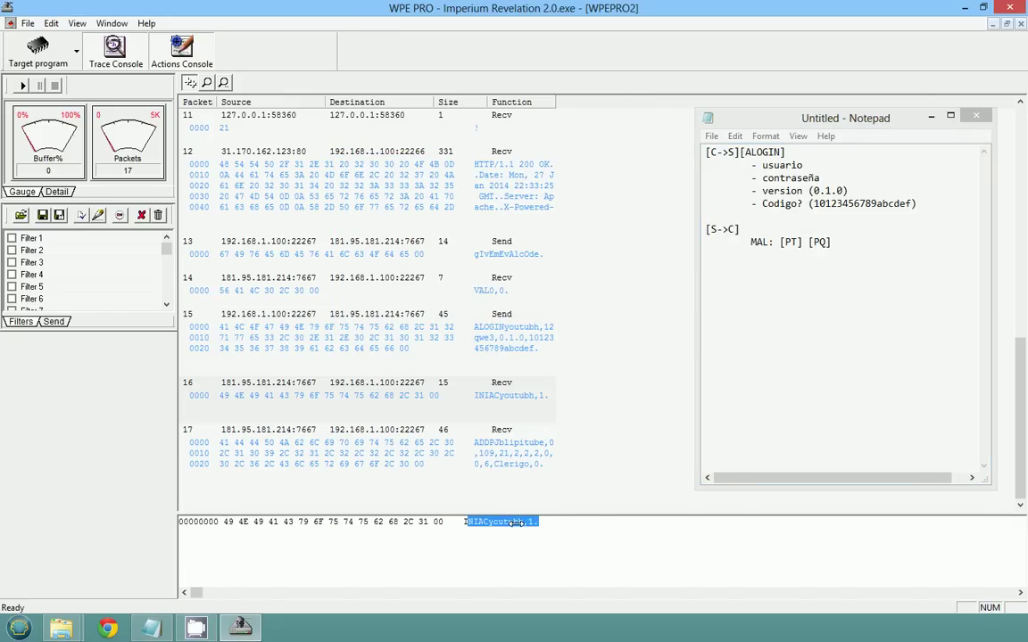
right_click(518, 522)
left_click(544, 532)
left_click(812, 283)
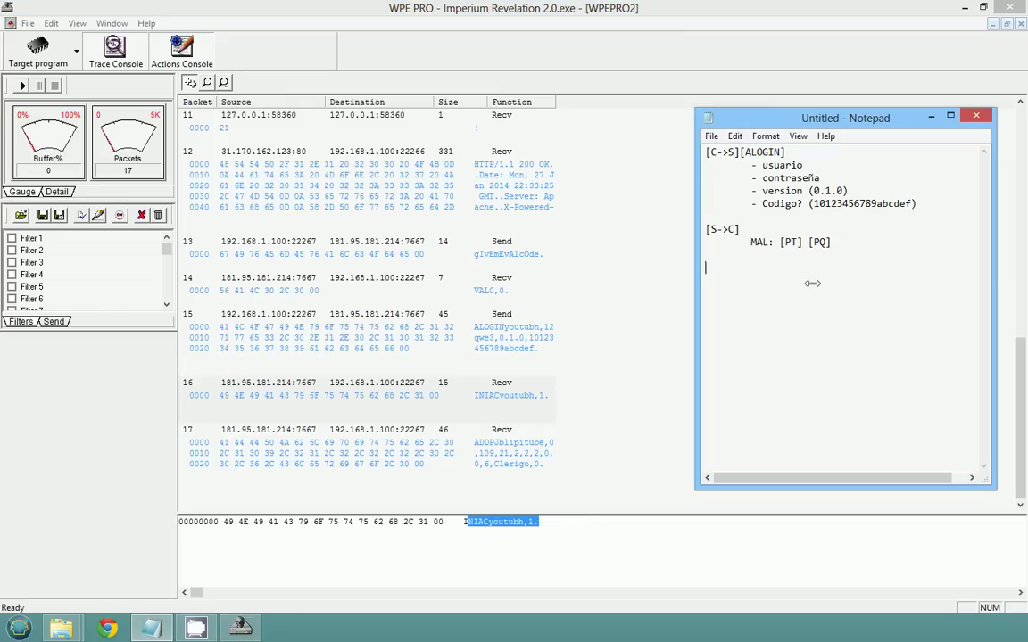
type("BIEN: [")
key("ctrl+v")
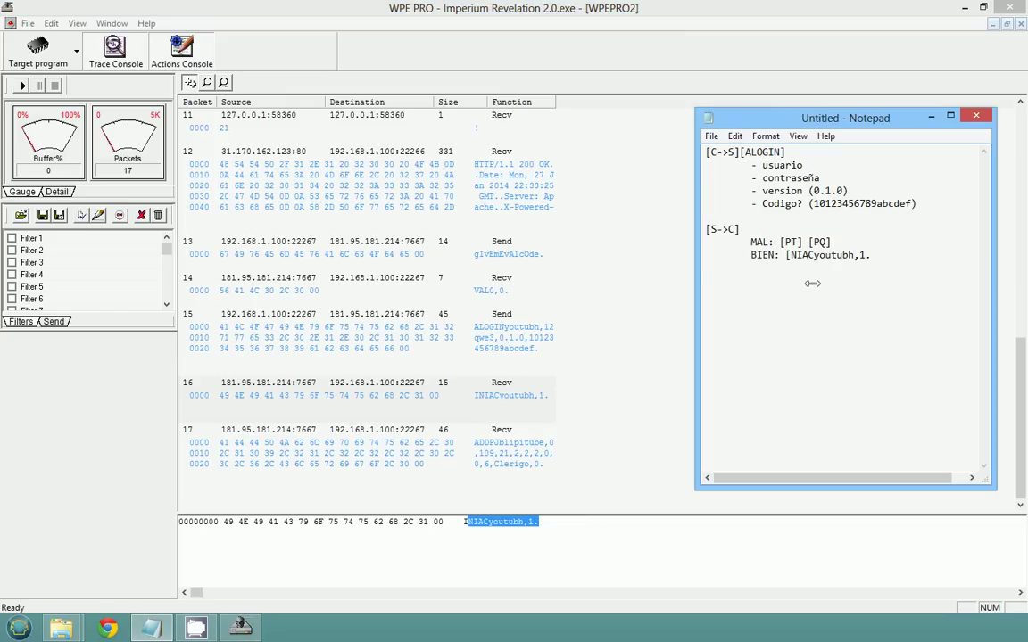
Close the bracket around the NIAC header and start an indented field list below it with "- usuario"
left_click(811, 255)
type("]")
key("Return")
key("Tab")
key("Tab")
type("usuario")
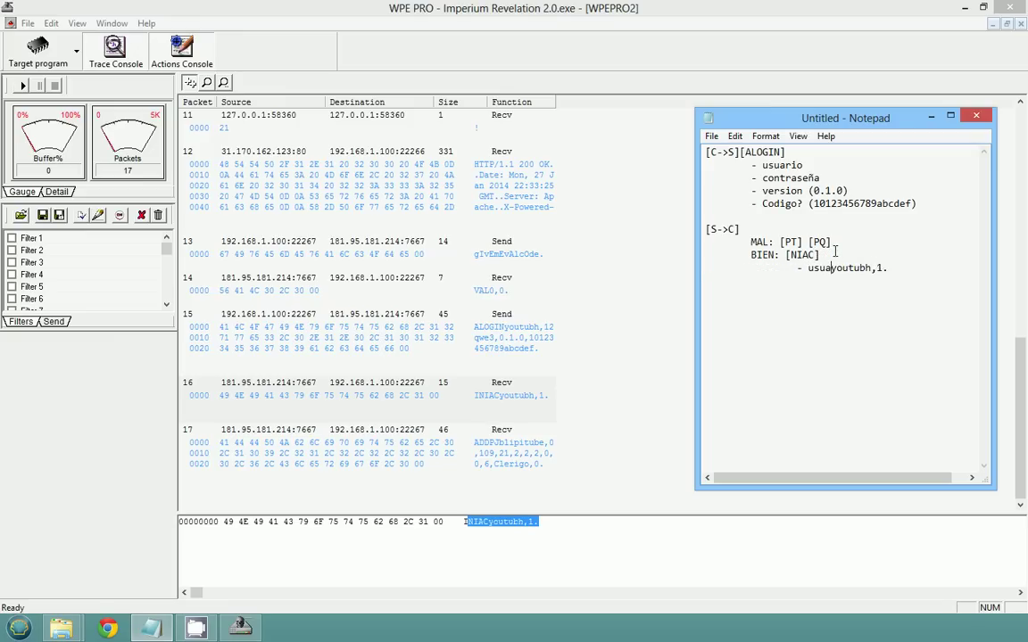
Replace the leftover packet text under usuario with the indented entry "- 1"
key("Return")
key("Tab")
key("Tab")
key("shift+End")
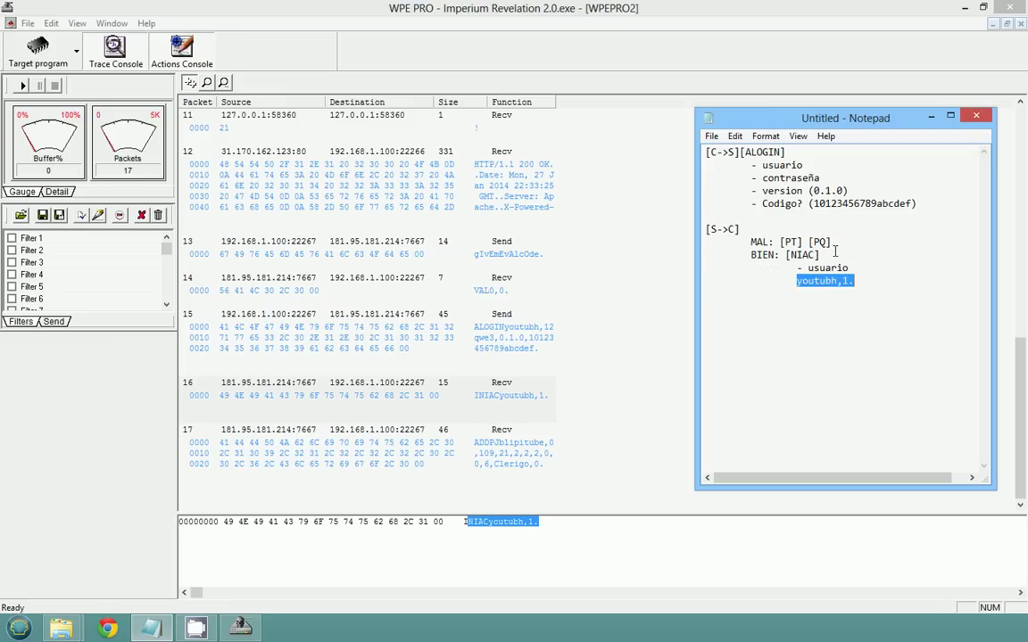
type("- 1")
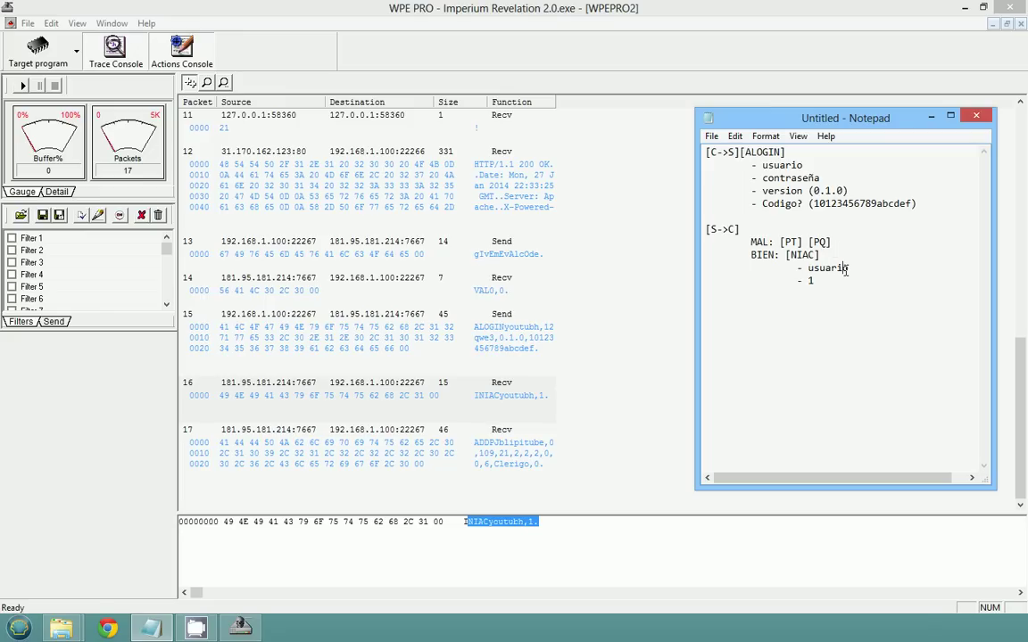
Compare the usuario field of the BIEN reply with the one listed under [ALOGIN]
double_click(844, 269)
double_click(793, 165)
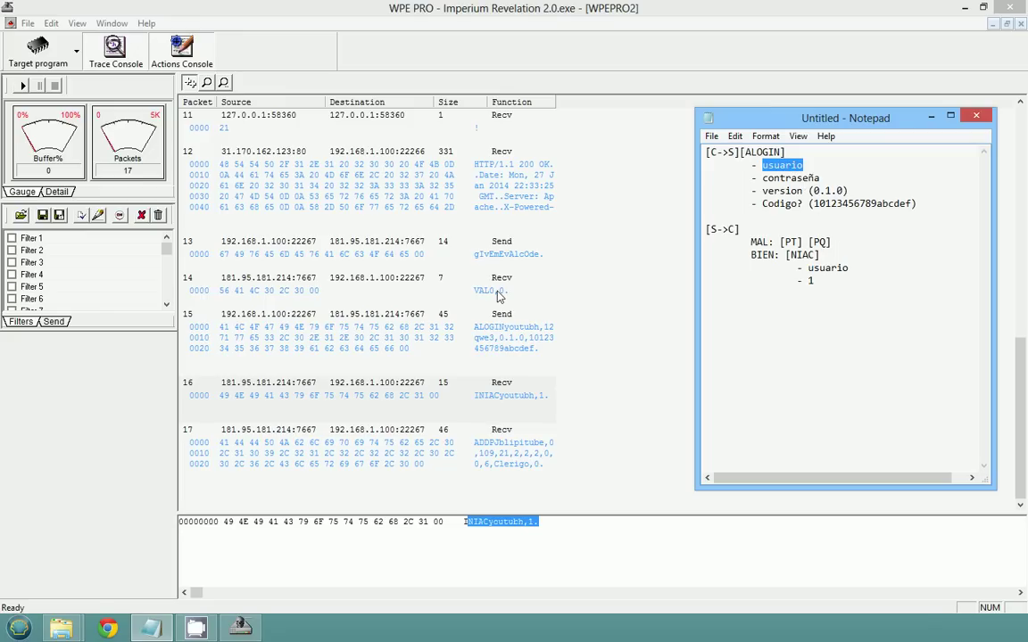
left_click(774, 332)
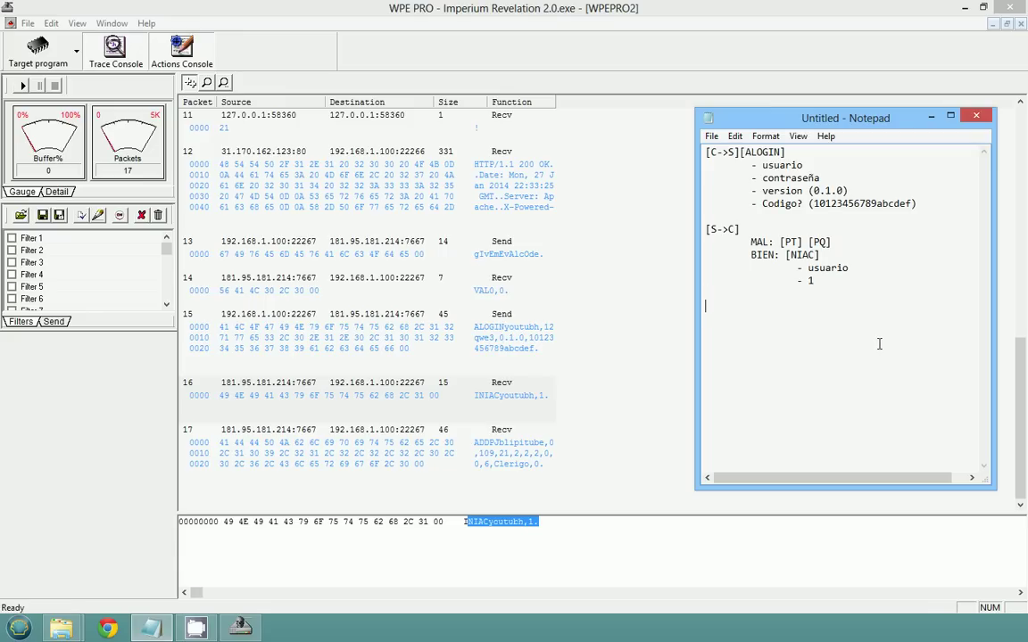
Copy packet 17's full decoded text from WPE PRO into the Notepad notes, below the BIEN reply's field list
left_click(491, 446)
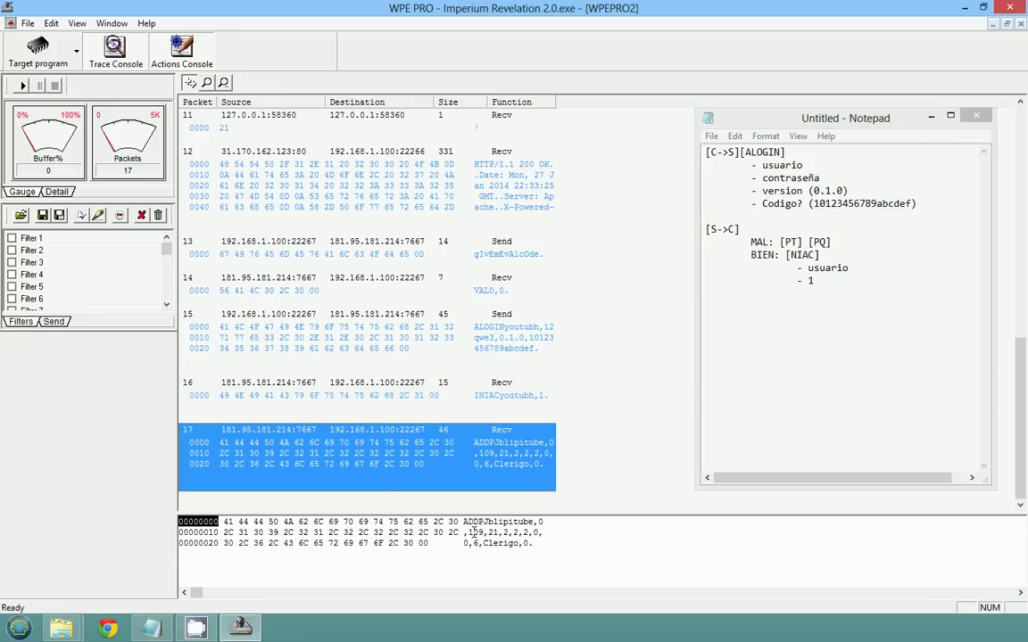
left_click_drag(465, 522, 538, 545)
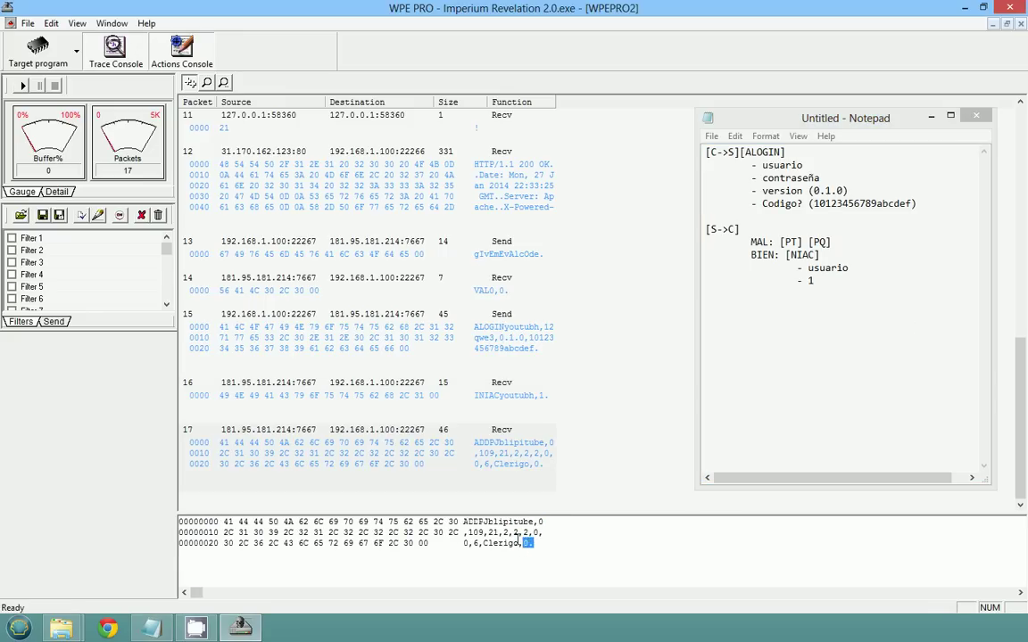
left_click_drag(463, 521, 534, 543)
right_click(472, 528)
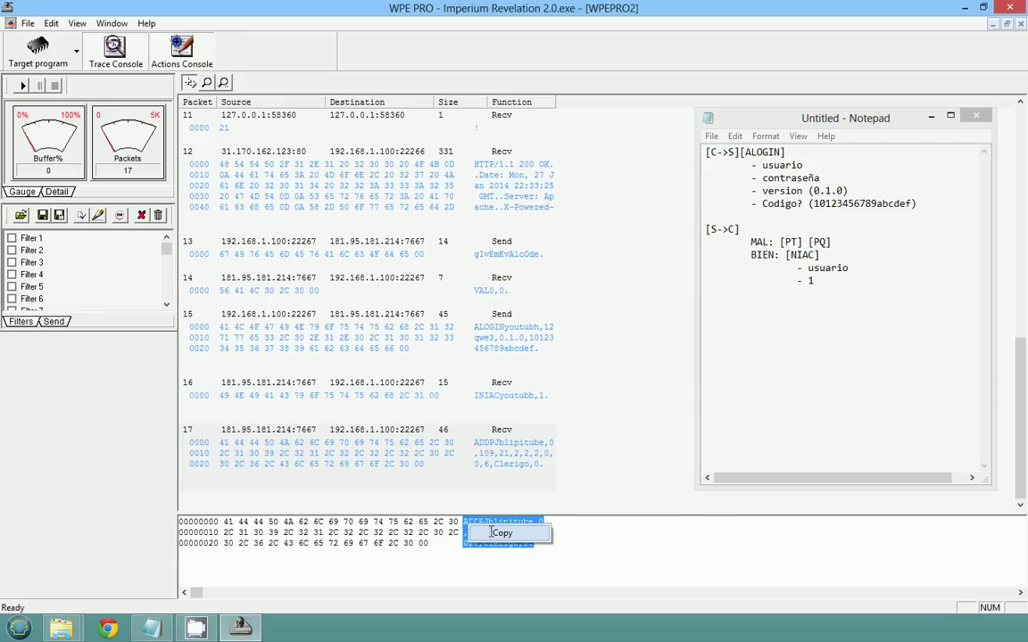
left_click(504, 533)
left_click(768, 341)
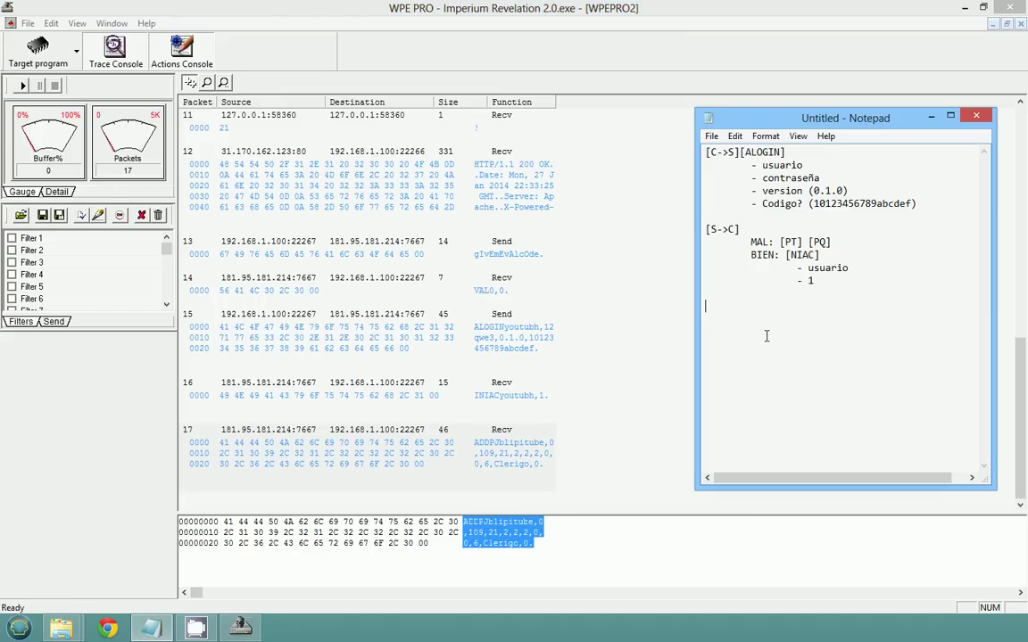
key("ctrl+v")
Format the pasted header as [S->C][ADDPJ] "Add PJ" => "Añadir personaje", with the remaining packet text on an indented line below
type("[")
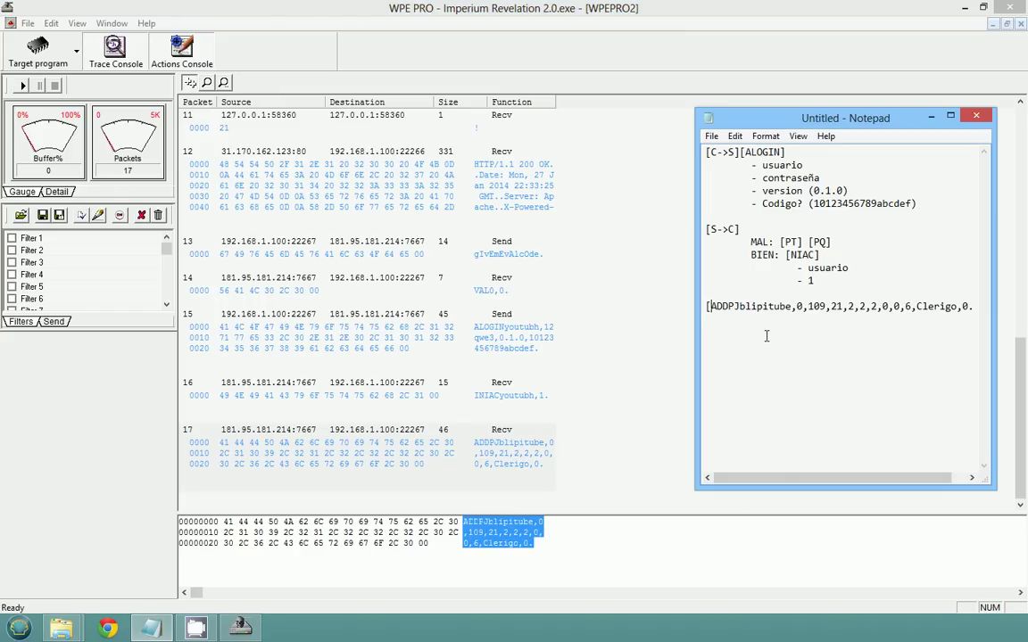
type("S->C]")
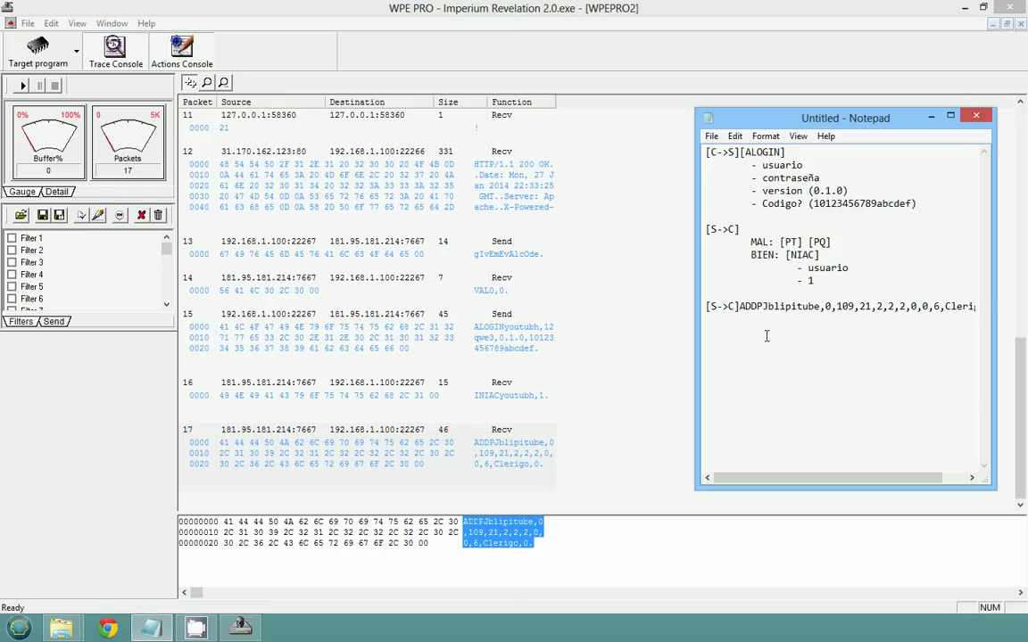
type("[ADDPJ")
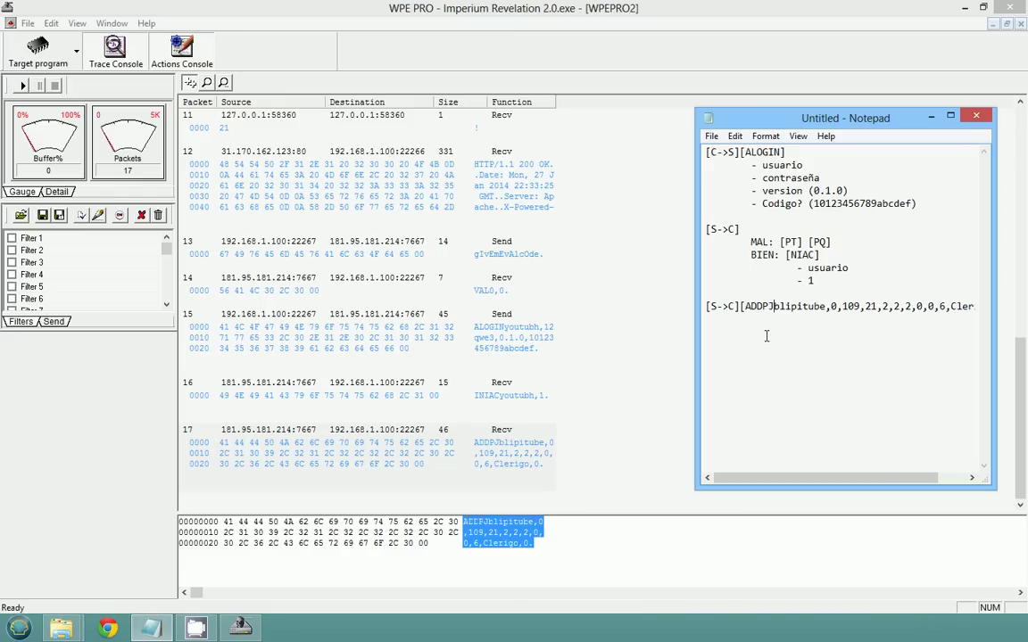
type("]")
key("Return")
key("Tab")
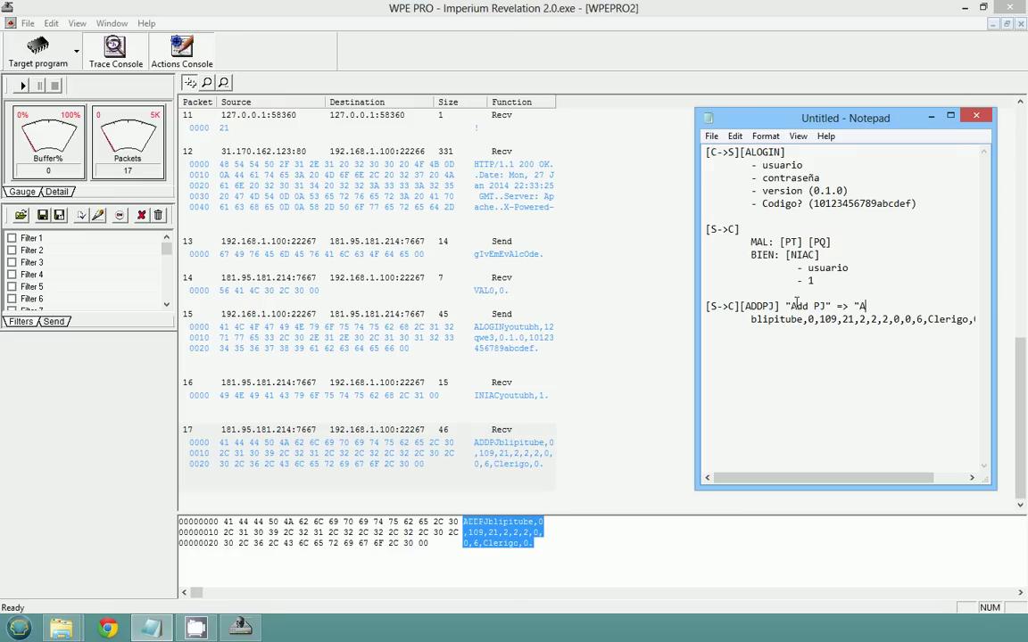
type("personaje")
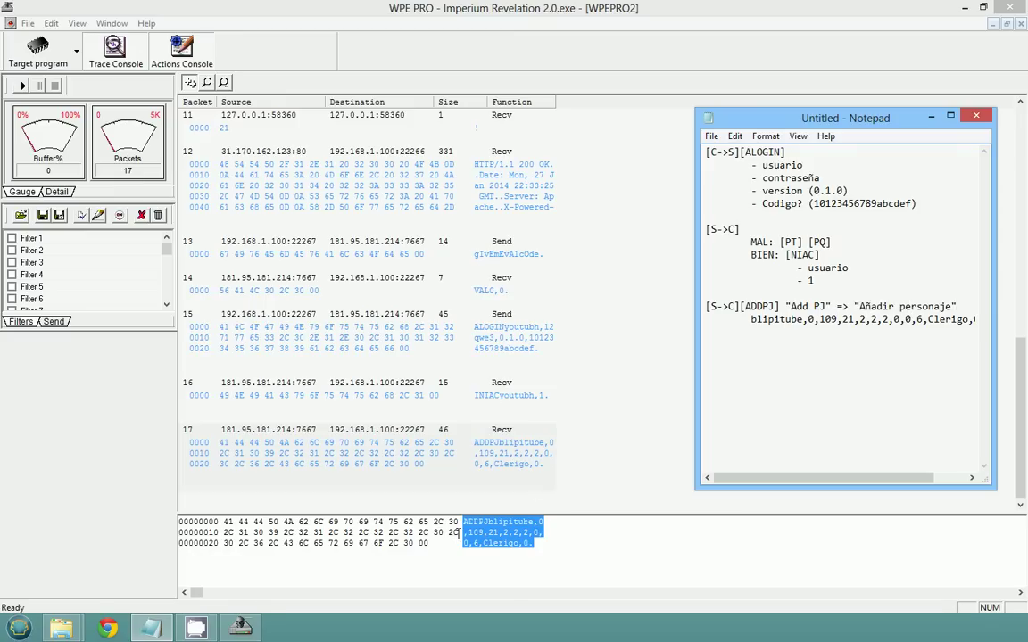
Relaunch Imperium Revelation without full screen and log in with the remembered account to reach its character list
left_click(228, 632)
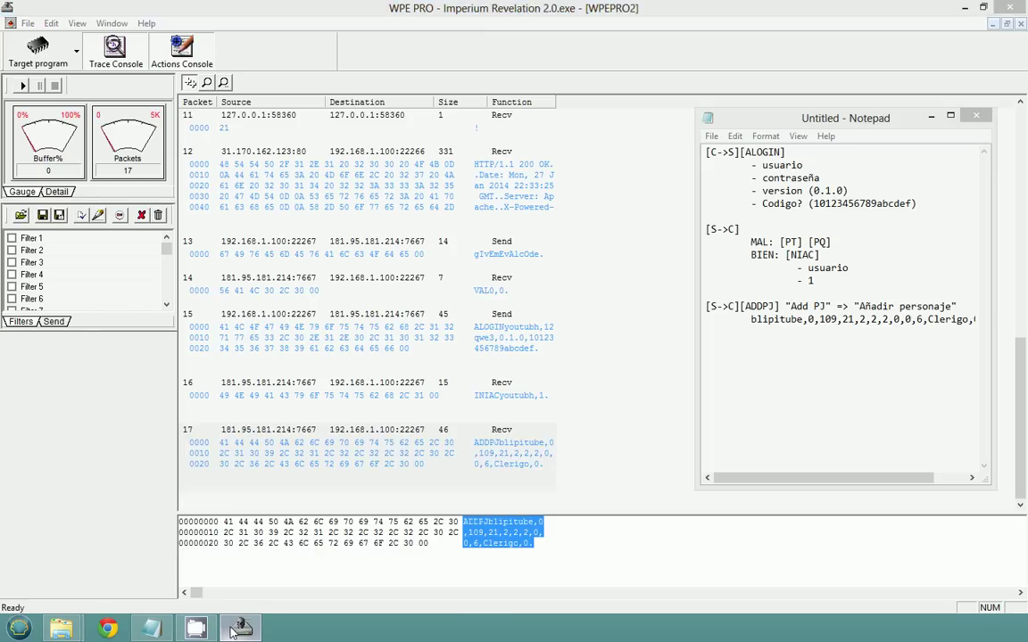
left_click(229, 632)
double_click(410, 391)
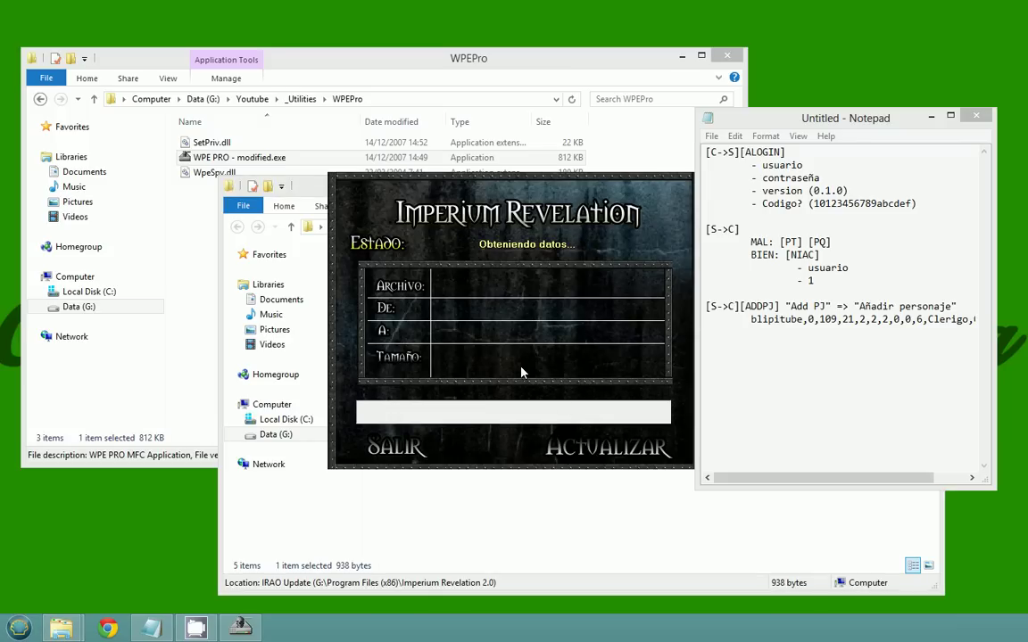
left_click(524, 361)
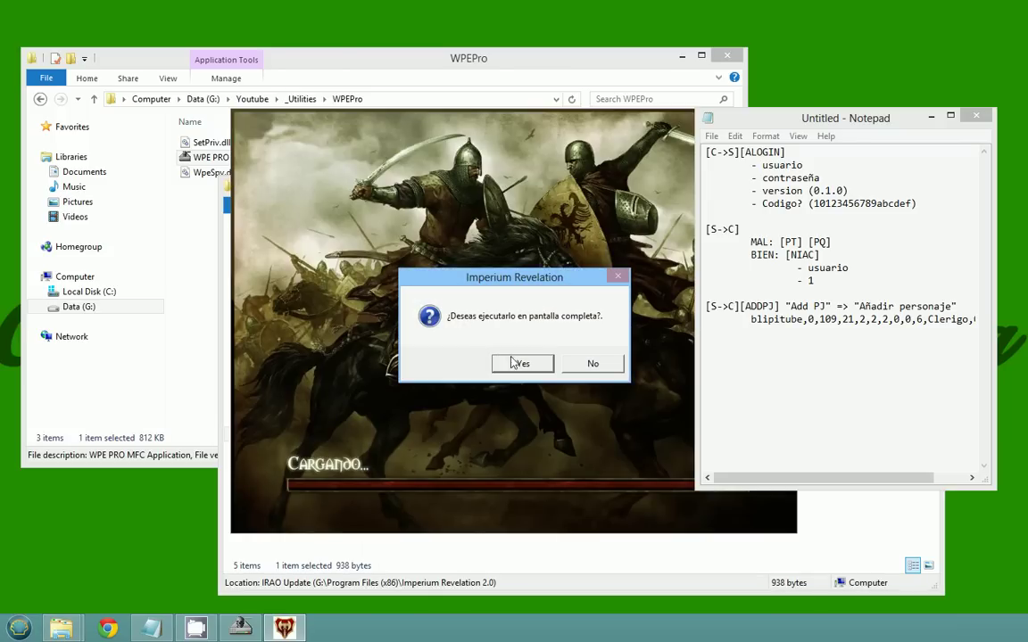
left_click(592, 362)
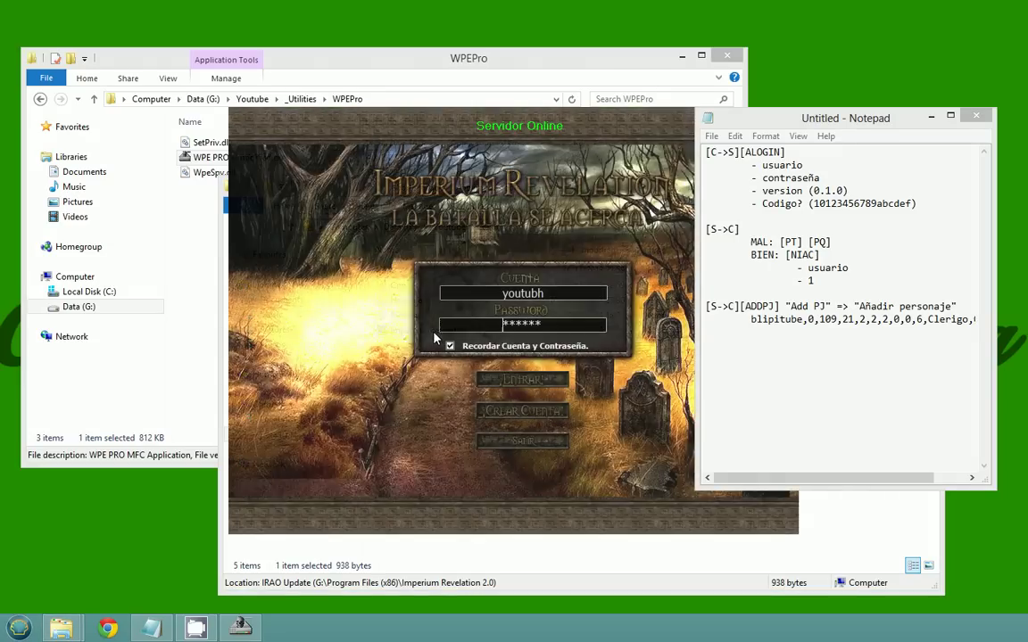
key("Return")
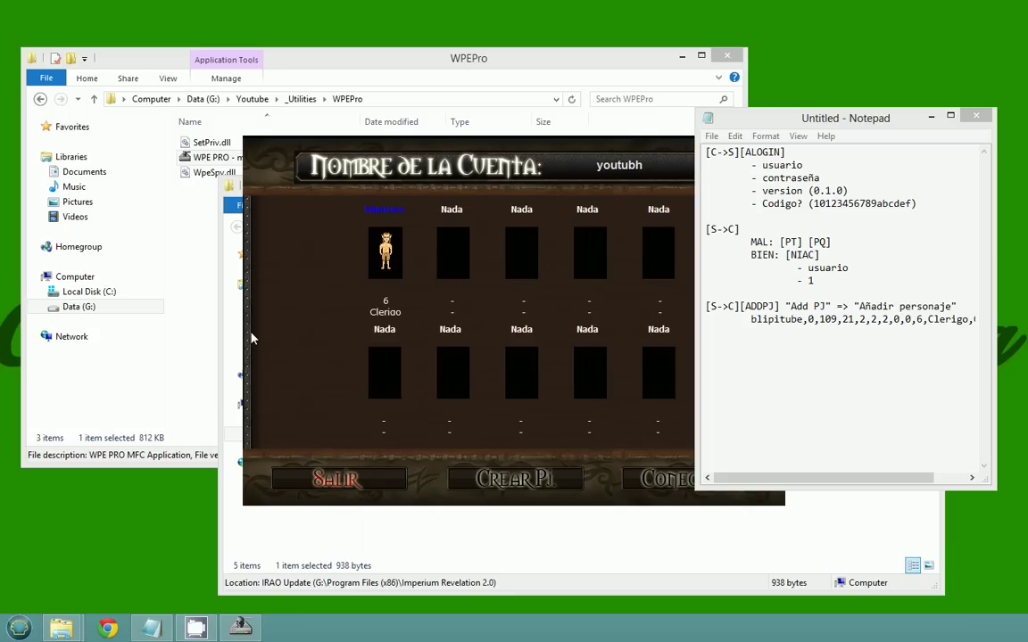
Add the indented field "- nombrePJ" directly under the ADDPJ header in Notepad
left_click(747, 320)
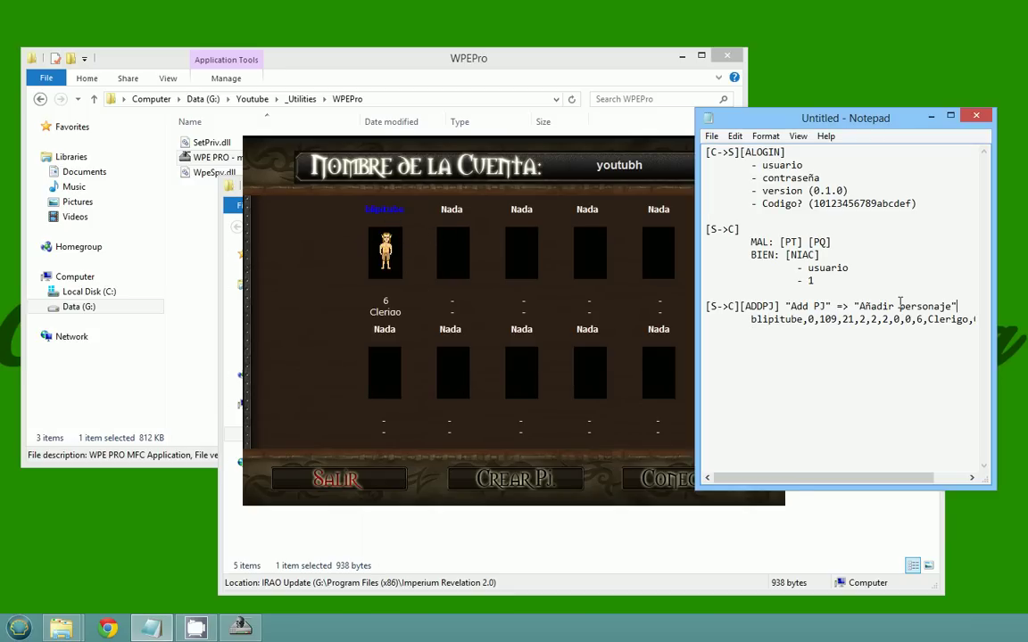
key("Return")
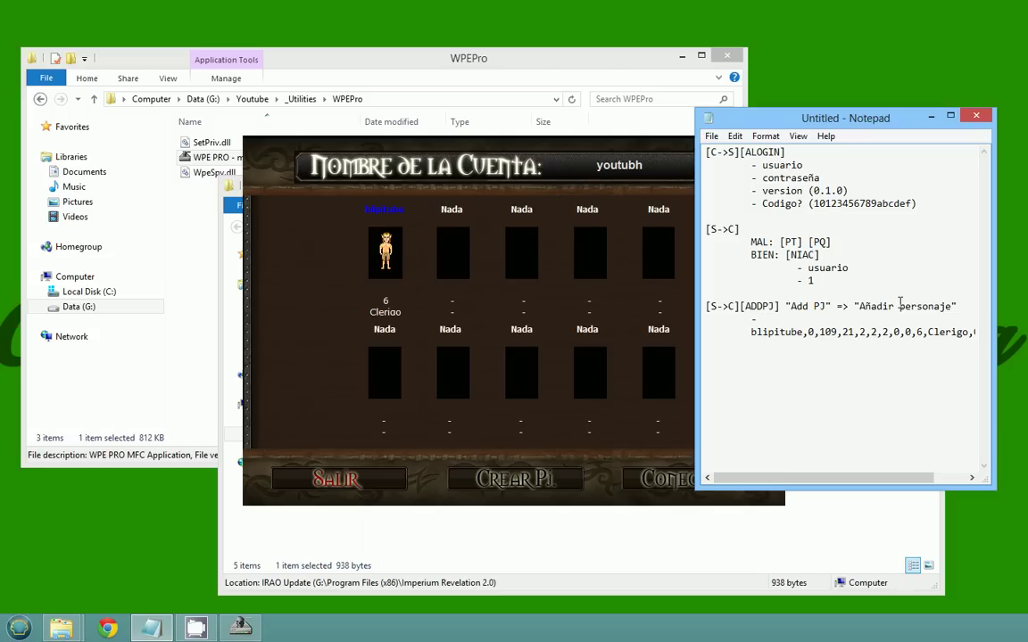
type("- nombrePJ")
key("Return")
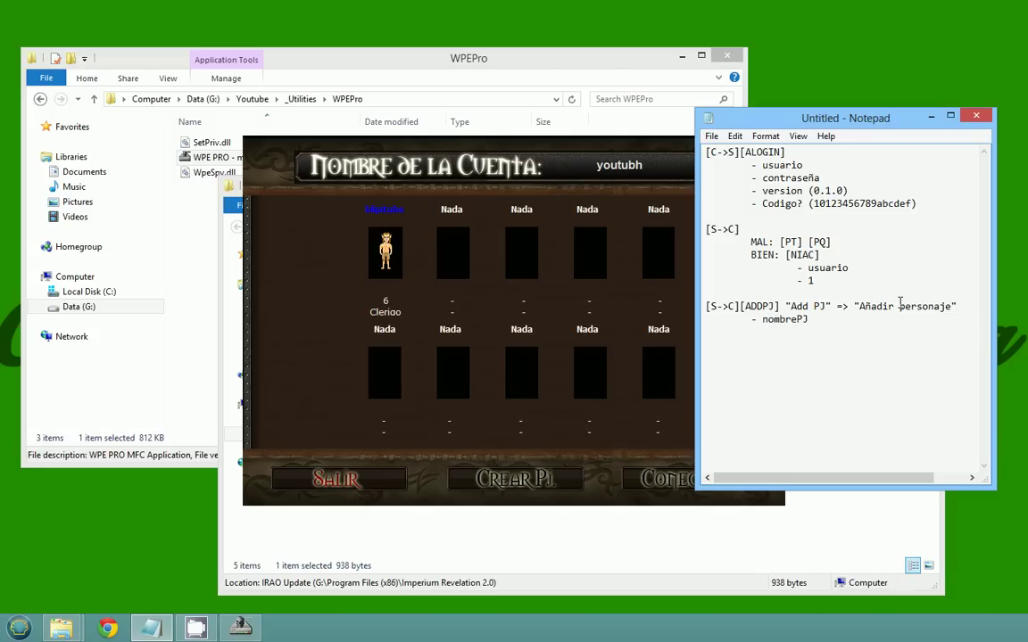
Start a second dashed ADDPJ field with the leftover packet values, removing the extra line break and the character name before them
type("-")
key("shift+Right")
key("shift+Right")
key("shift+Right")
key("shift+Right")
key("shift+Right")
key("shift+Right")
key("shift+Right")
key("shift+Right")
key("shift+Right")
key("shift+Right")
key("shift+Right")
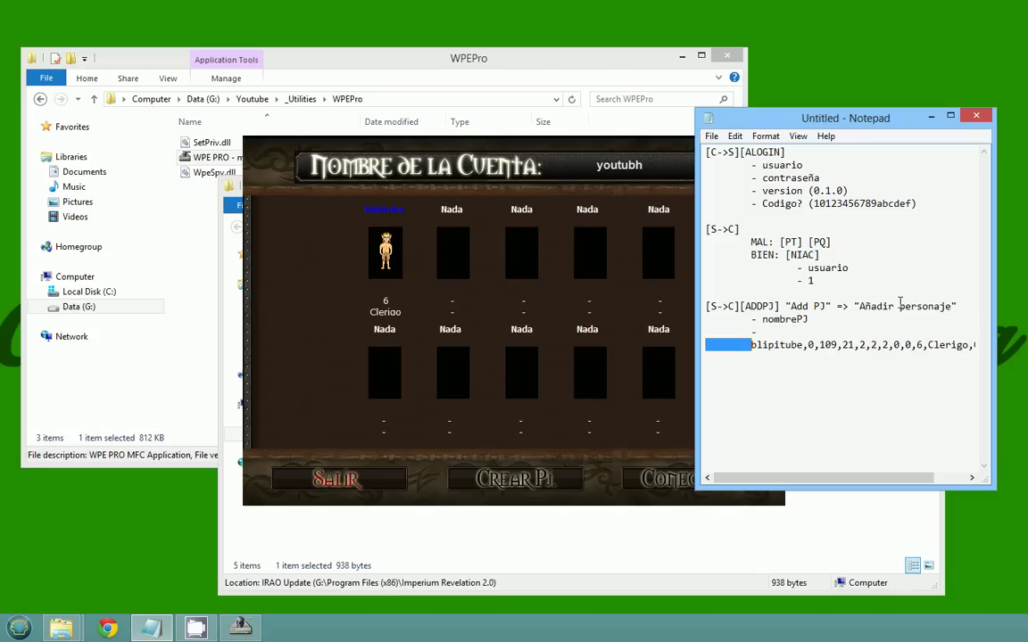
key("BackSpace")
key("BackSpace")
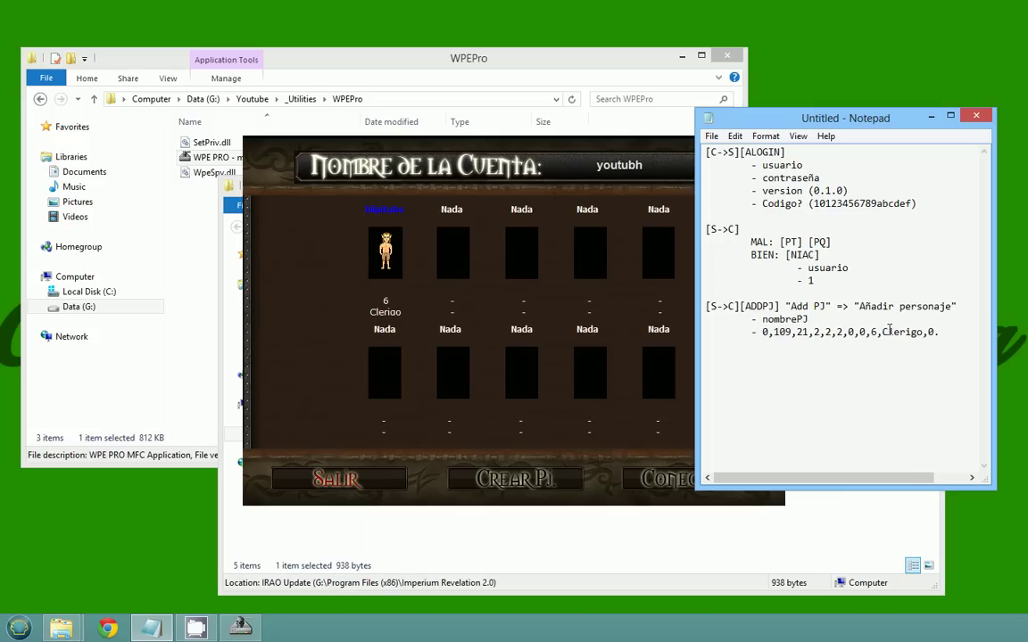
Split the class value onto its own indented line in the ADDPJ list as "- Clase (Clerigo)"
double_click(889, 331)
left_click(886, 331)
key("Return")
key("Tab")
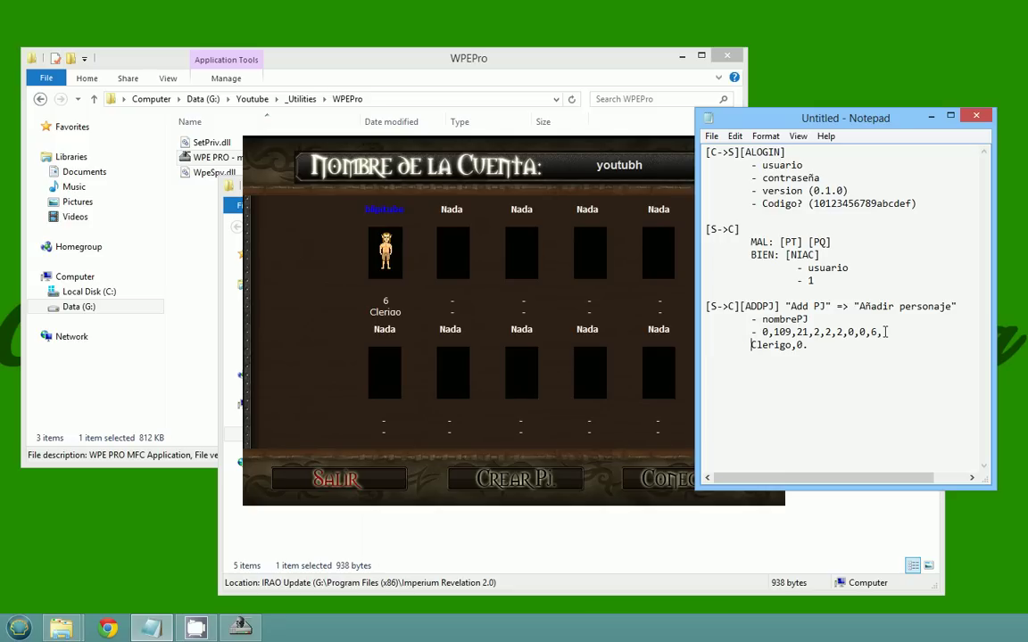
type("- Classe")
key("BackSpace")
key("BackSpace")
type("e (")
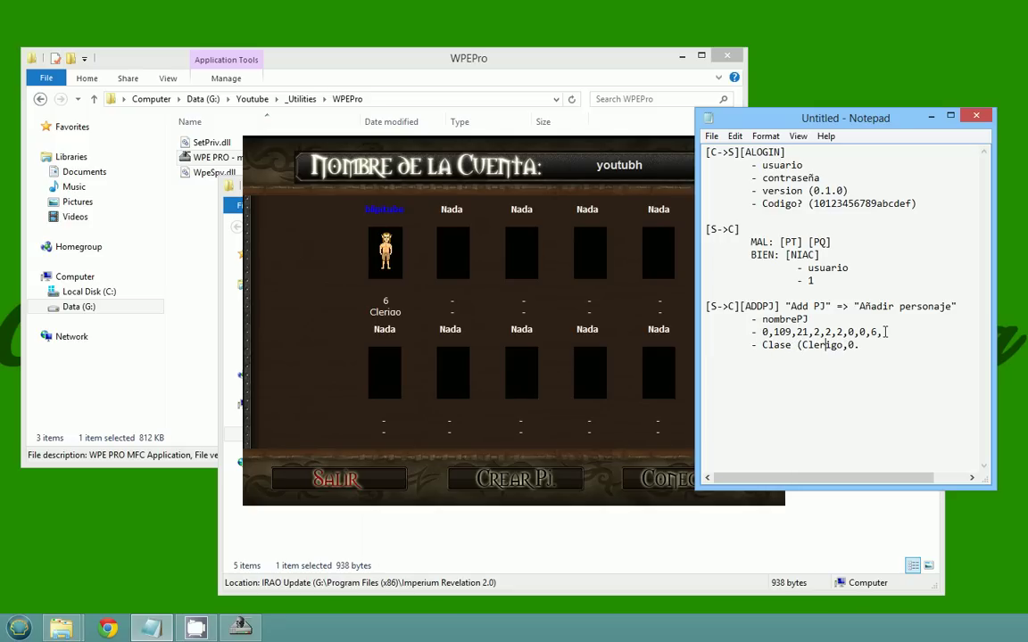
type(")")
Put the final 0 on its own dashed line and mark both it and the numeric sequence above Clase with "?"
key("Return")
key("Tab")
type("-")
left_click_drag(885, 332, 757, 332)
left_click(758, 332)
type("? ")
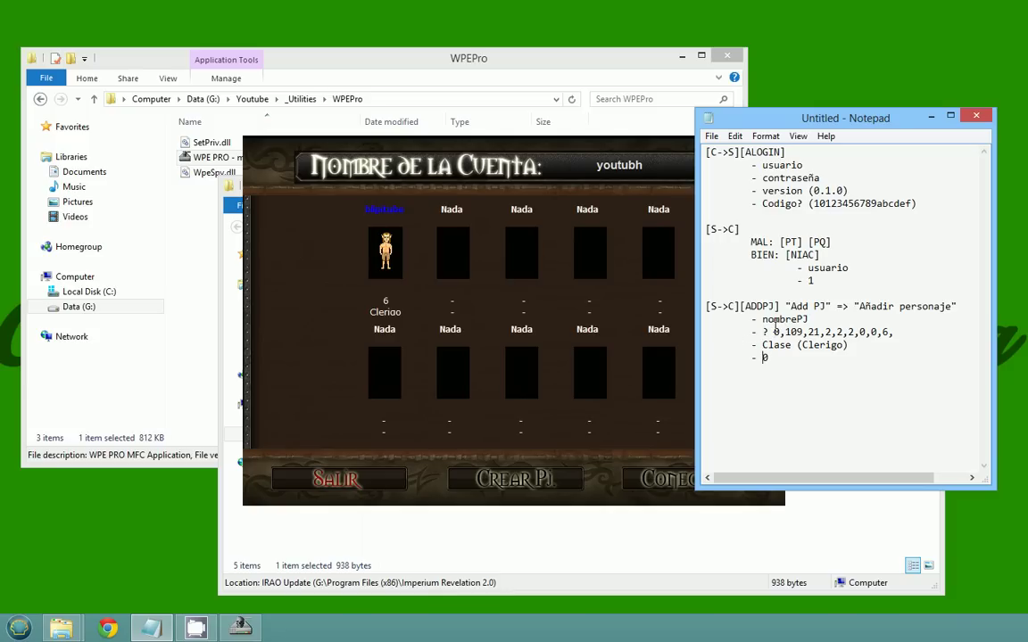
type("?")
key("Down")
Switch to WPE PRO, attach it to the running Imperium Revelation process and start a new packet capture
left_click(238, 628)
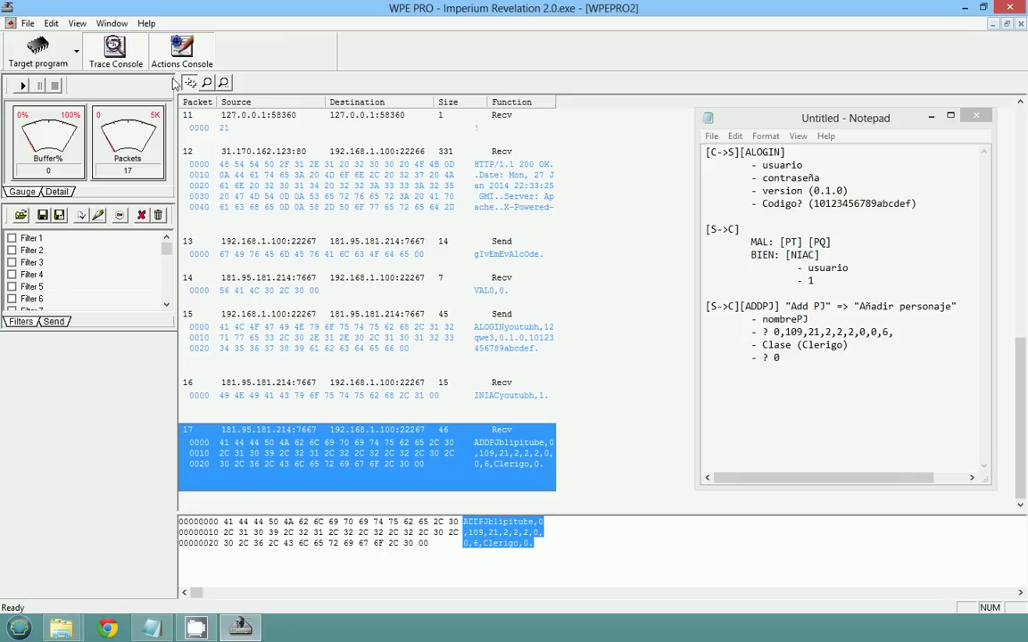
left_click(50, 73)
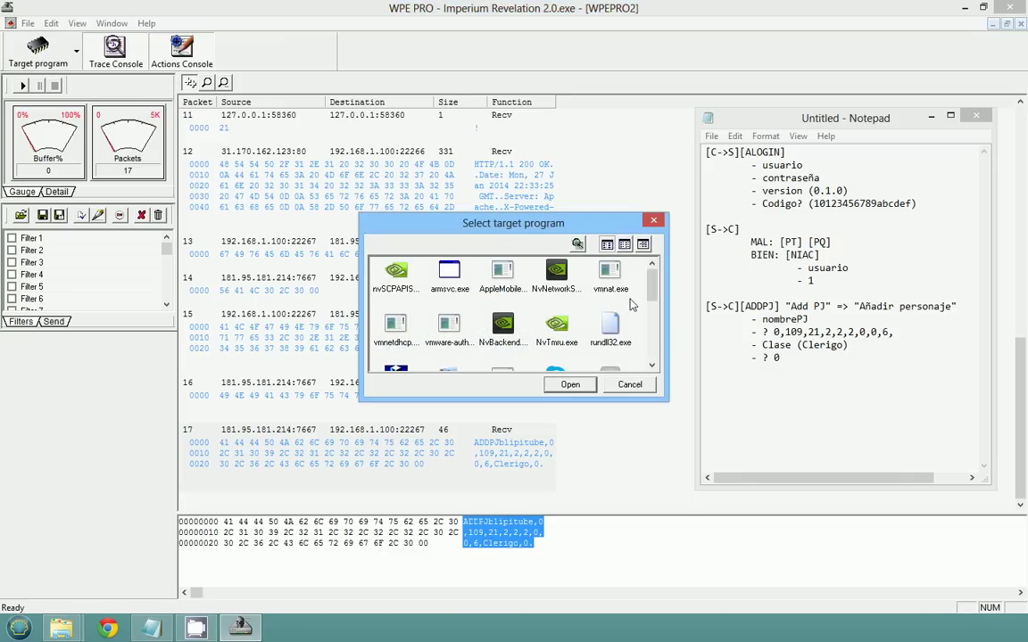
left_click(653, 314)
left_click_drag(651, 315, 651, 355)
double_click(466, 337)
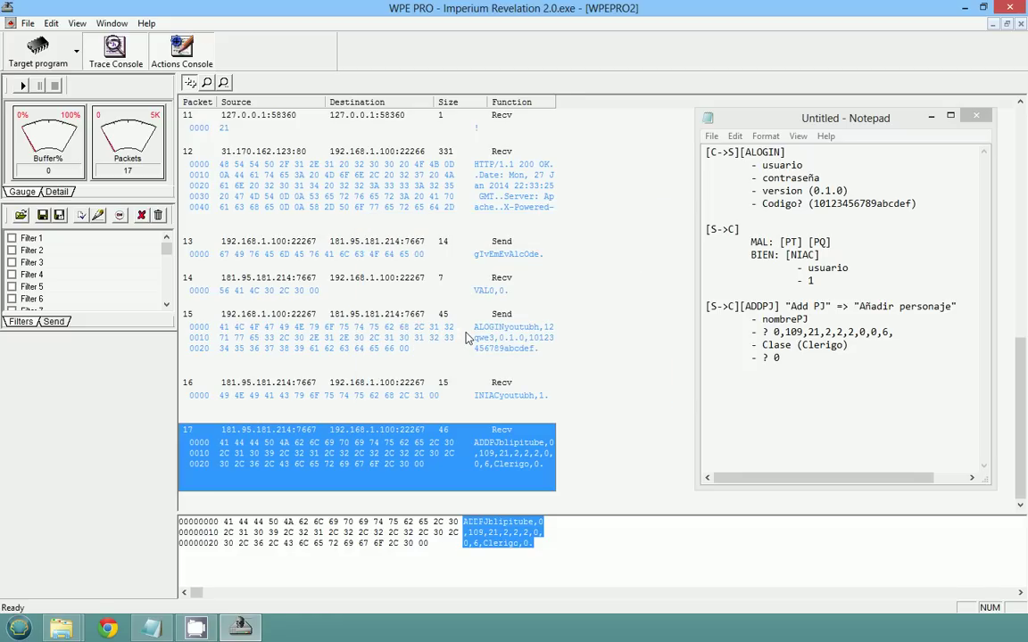
left_click(17, 82)
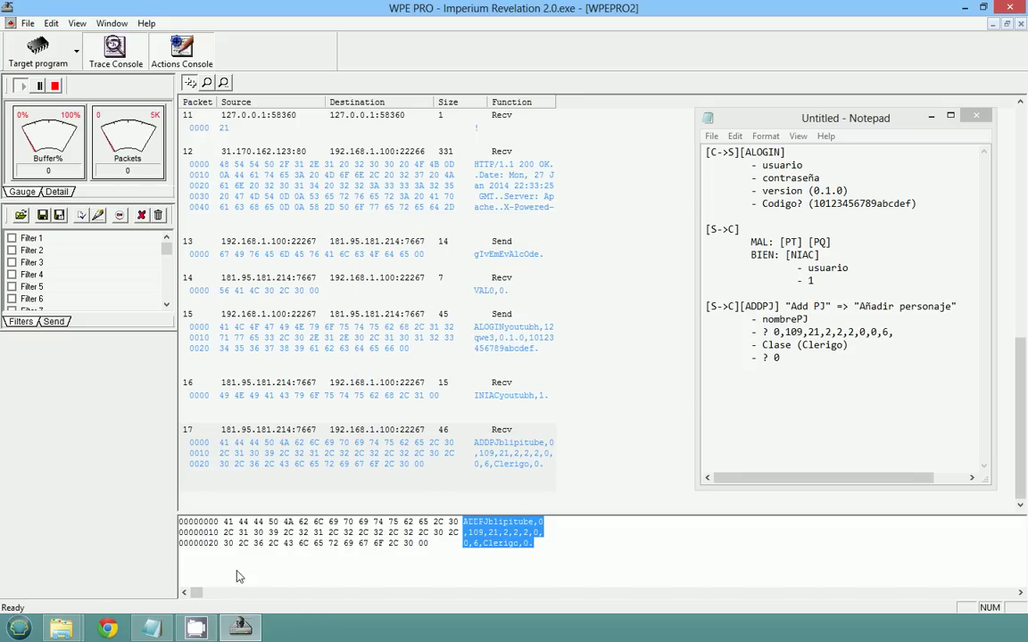
Connect the existing character to the game world, then return to WPE PRO and stop the capture
left_click(213, 631)
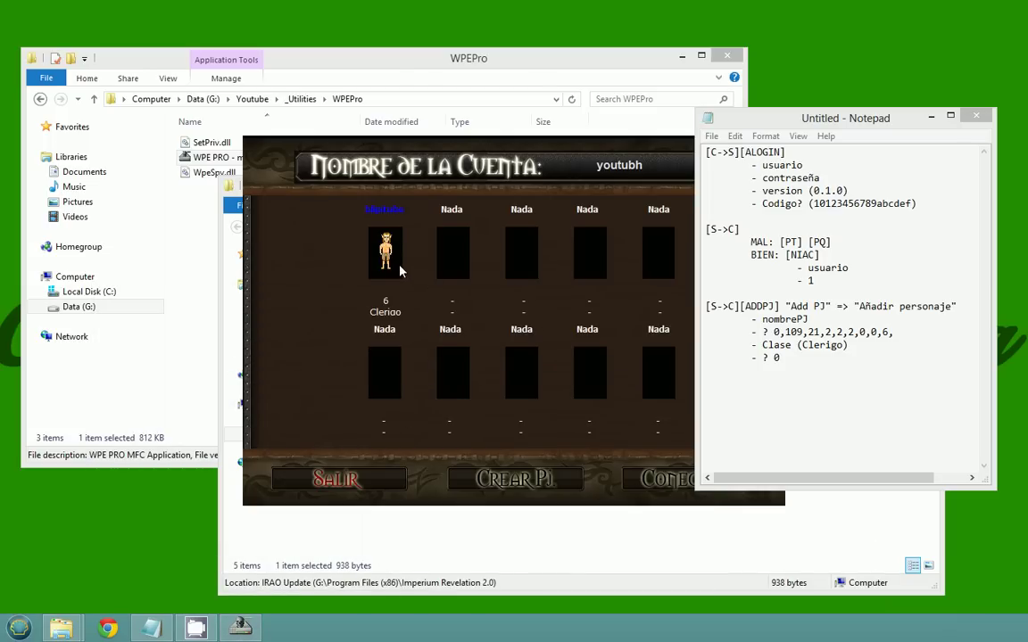
left_click(647, 482)
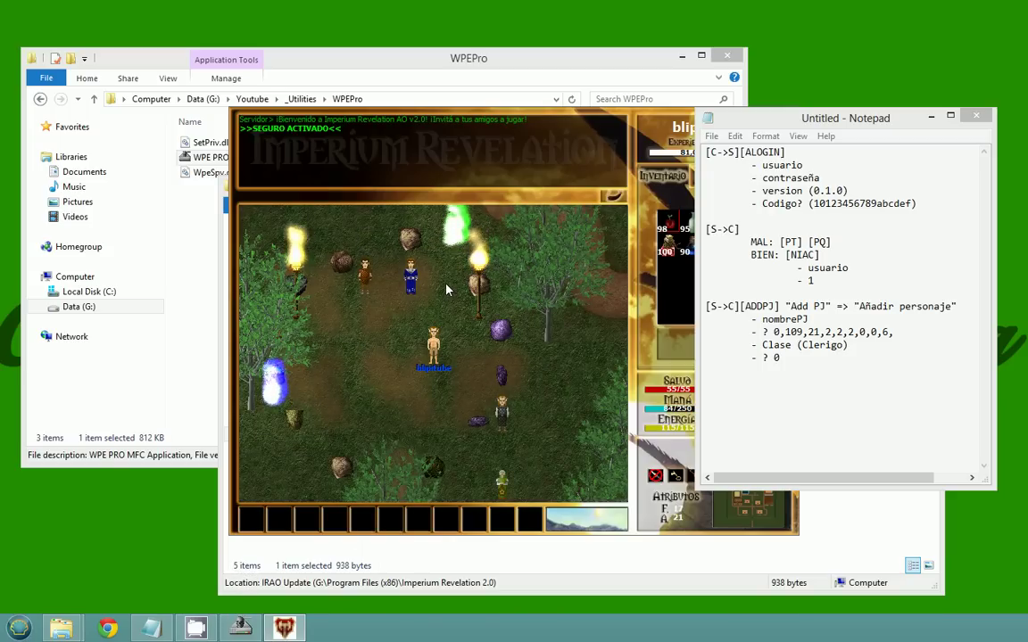
left_click(241, 629)
left_click(55, 85)
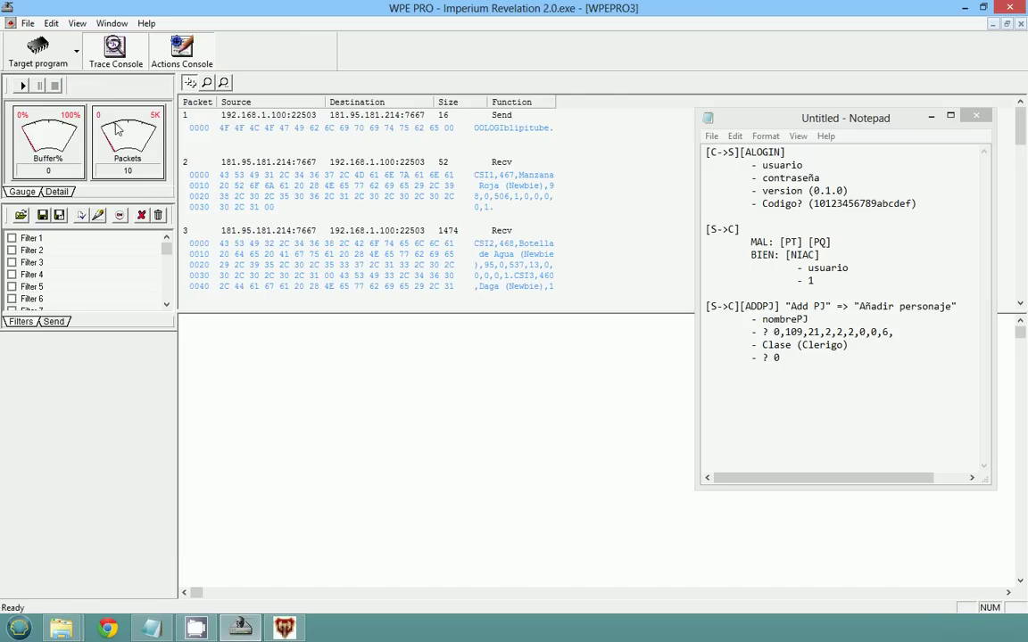
Enlarge the packet list and copy packet 1's decoded OOLOGI text onto a new line below the ADDPJ notes
left_click_drag(529, 314, 534, 479)
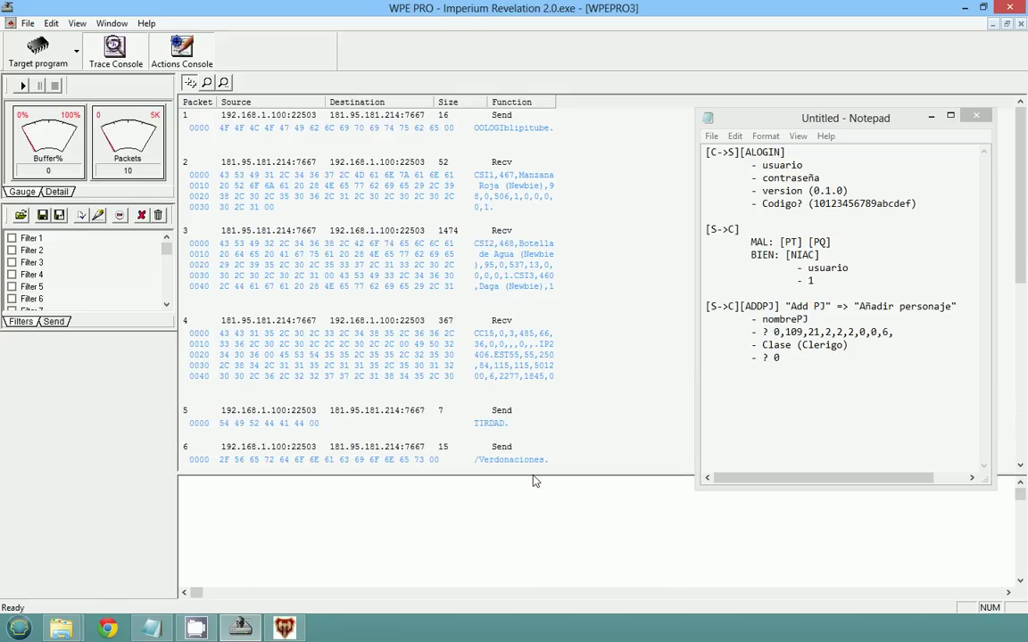
left_click(403, 118)
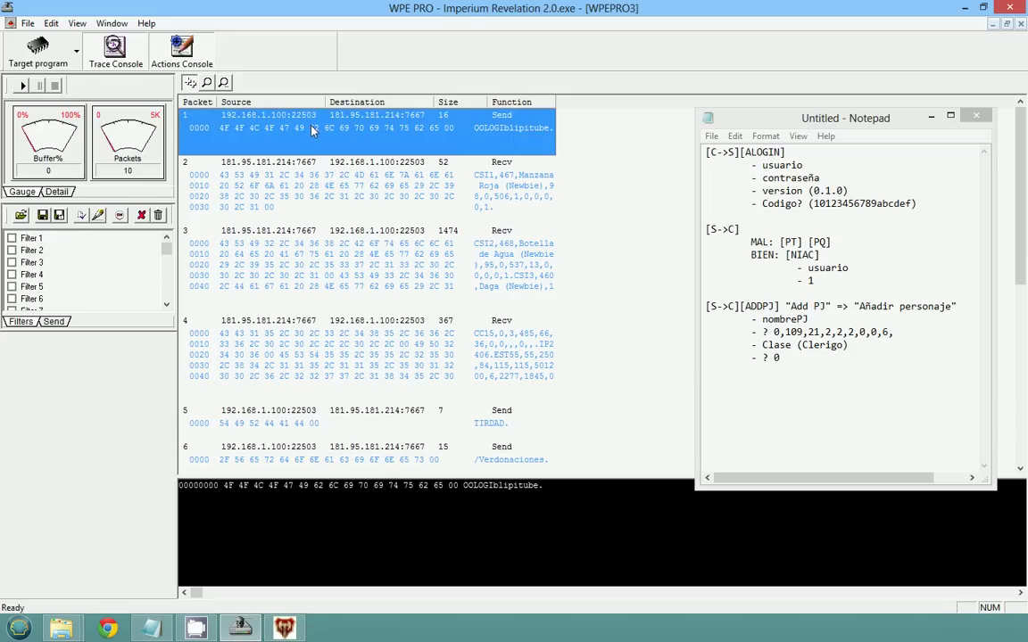
right_click(498, 127)
left_click(465, 494)
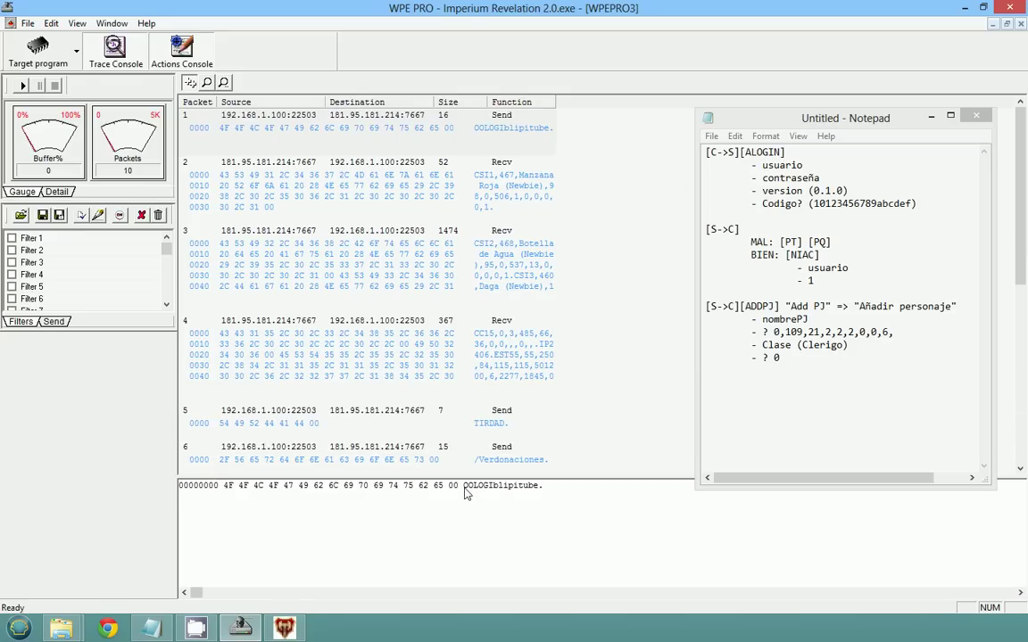
left_click_drag(466, 493, 518, 492)
right_click(542, 494)
left_click(569, 498)
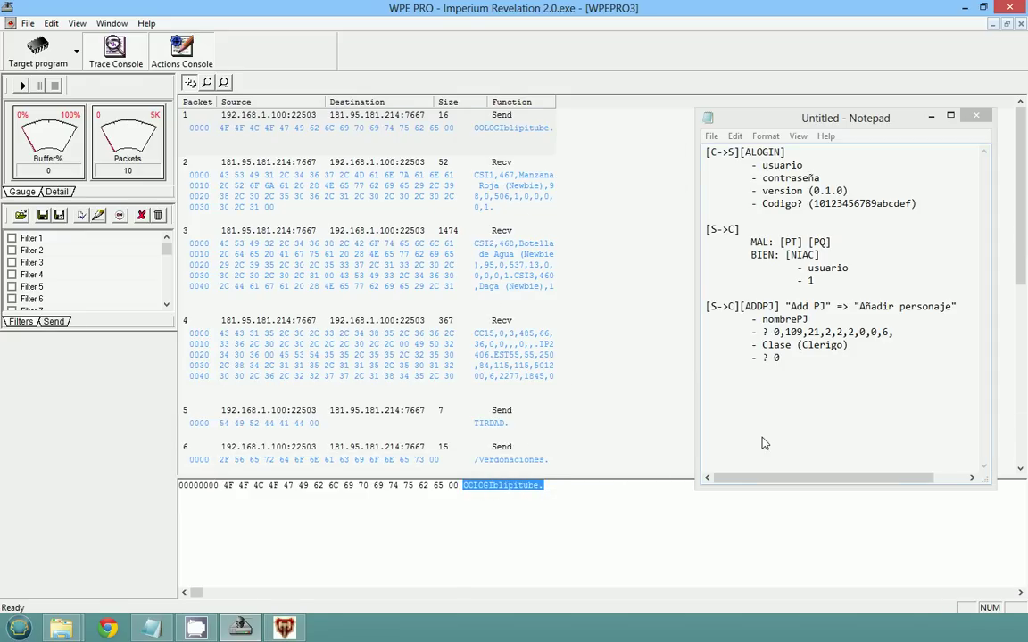
left_click(767, 441)
key("ctrl+v")
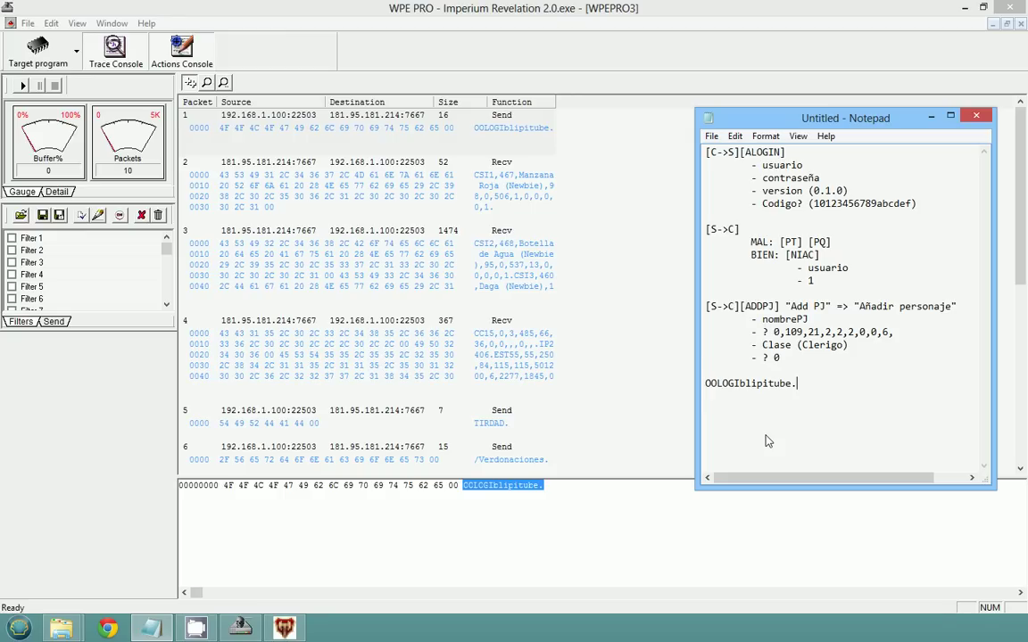
Format the pasted OOLOGI text as a [C->S][OOLOGI] header with its value on an indented dashed line below
key("Home")
type("[C->S][OOLOGI")
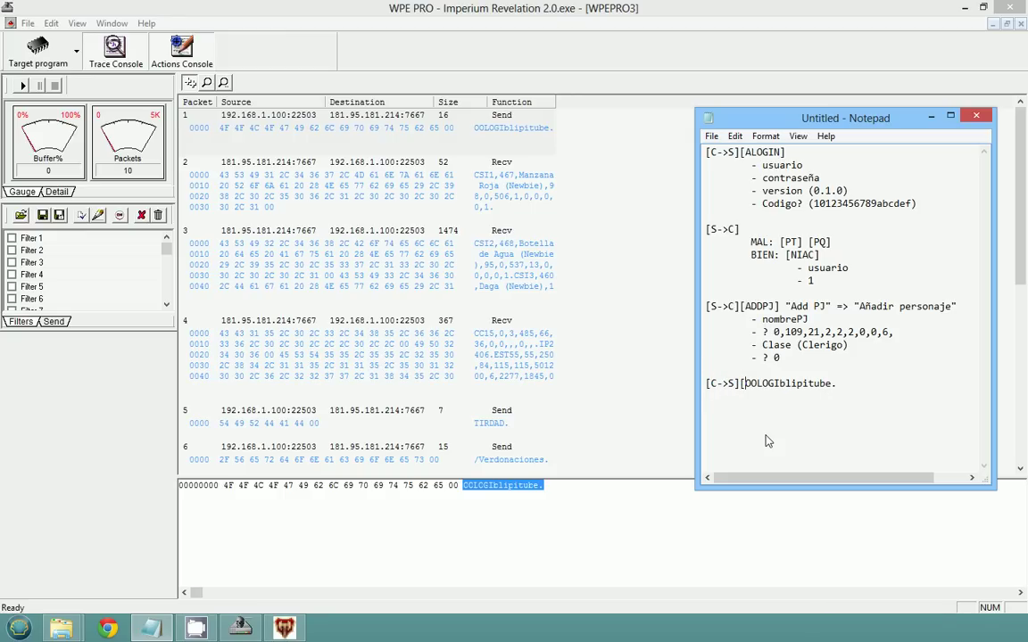
type("]")
key("Return")
key("Tab")
type("-")
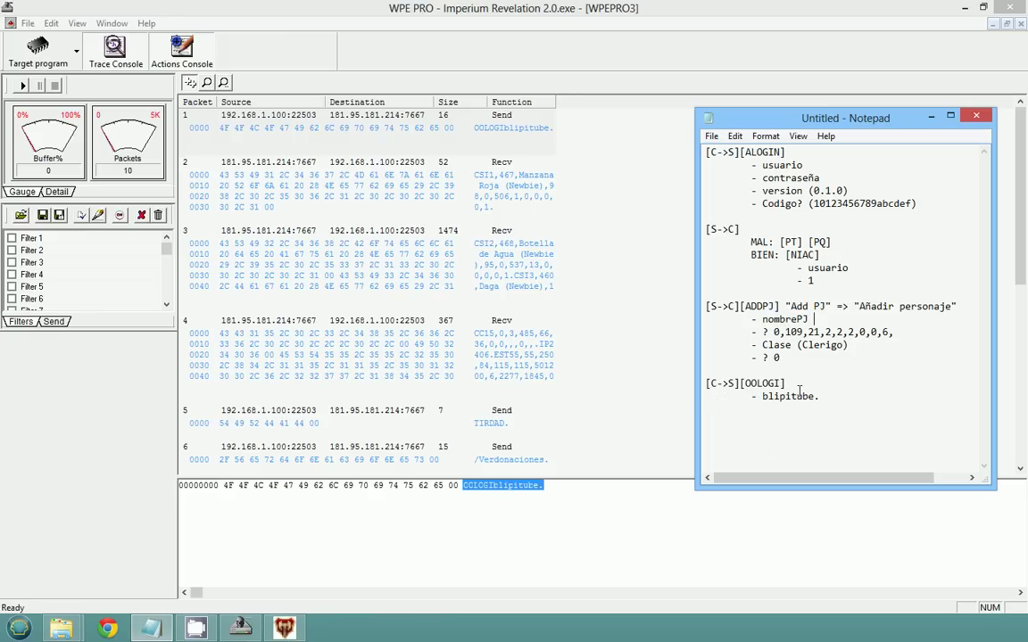
Add the character's name in parentheses after nombrePJ in the ADDPJ notes and replace the OOLOGI value with nombrePJ
double_click(763, 396)
left_click(826, 319)
type("(")
key("ctrl+v")
left_click_drag(763, 396, 837, 396)
type("nombre")
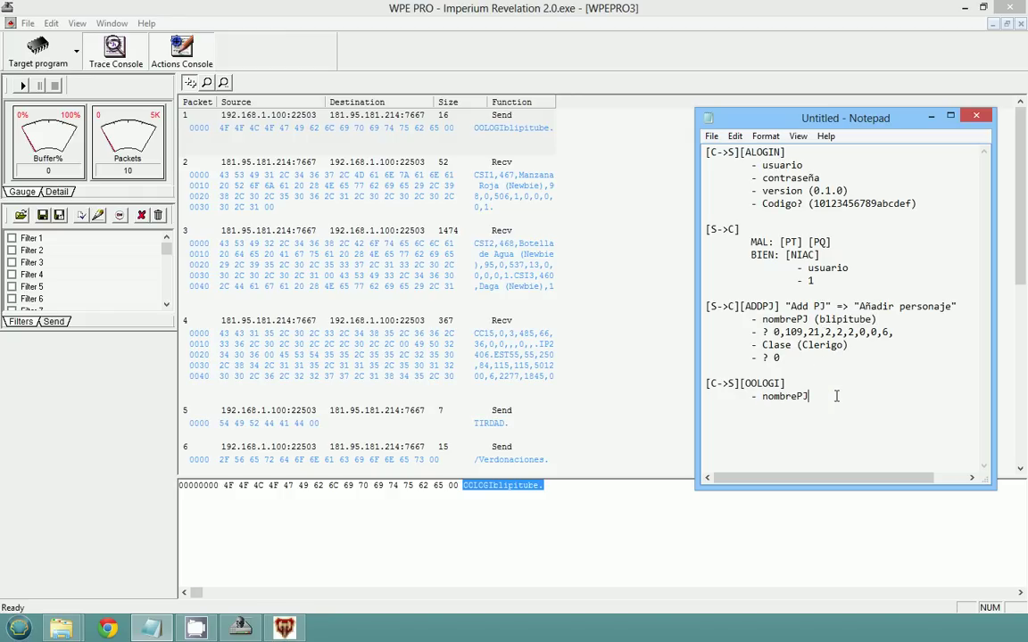
Duplicate the ADDPJ block below itself as a second-character example numbered 2, and remove the copy again
left_click_drag(779, 357, 709, 306)
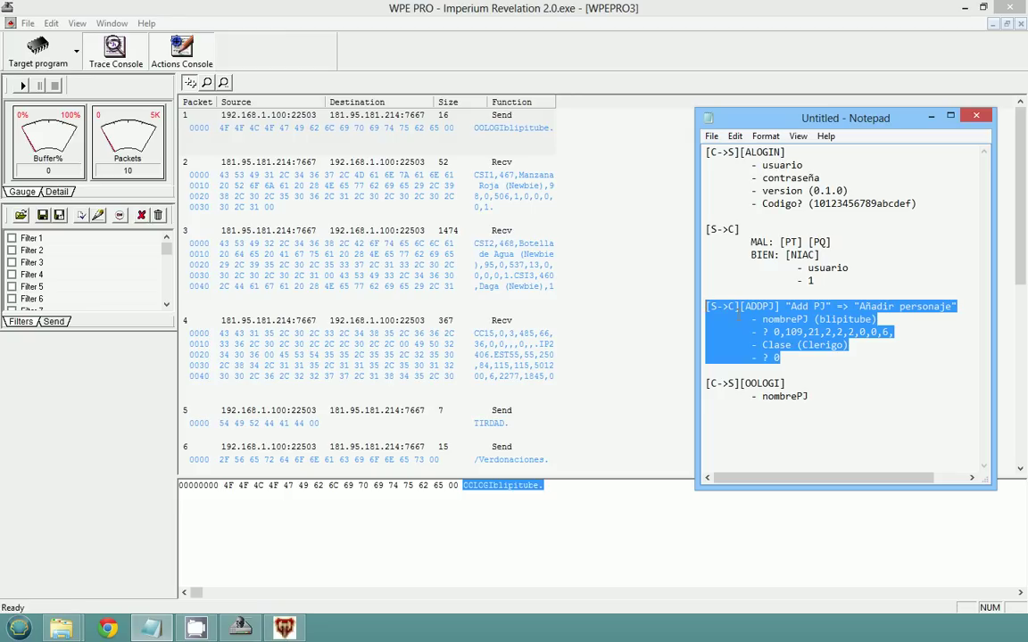
key("ctrl+c")
left_click(803, 355)
key("Return")
key("Return")
key("ctrl+v")
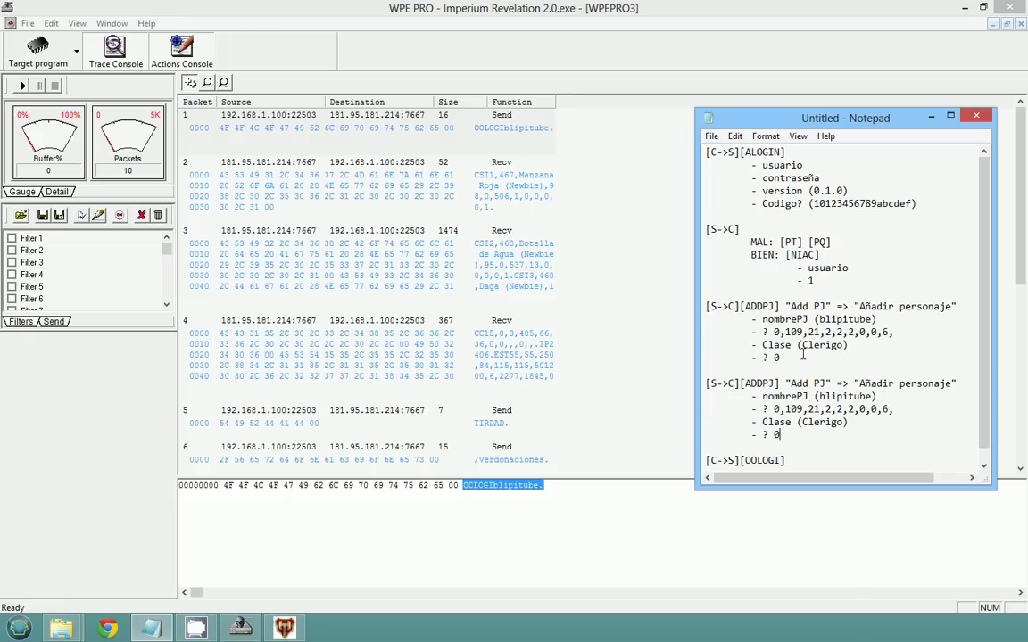
left_click(876, 397)
type("2")
left_click_drag(781, 435, 706, 384)
key("Delete")
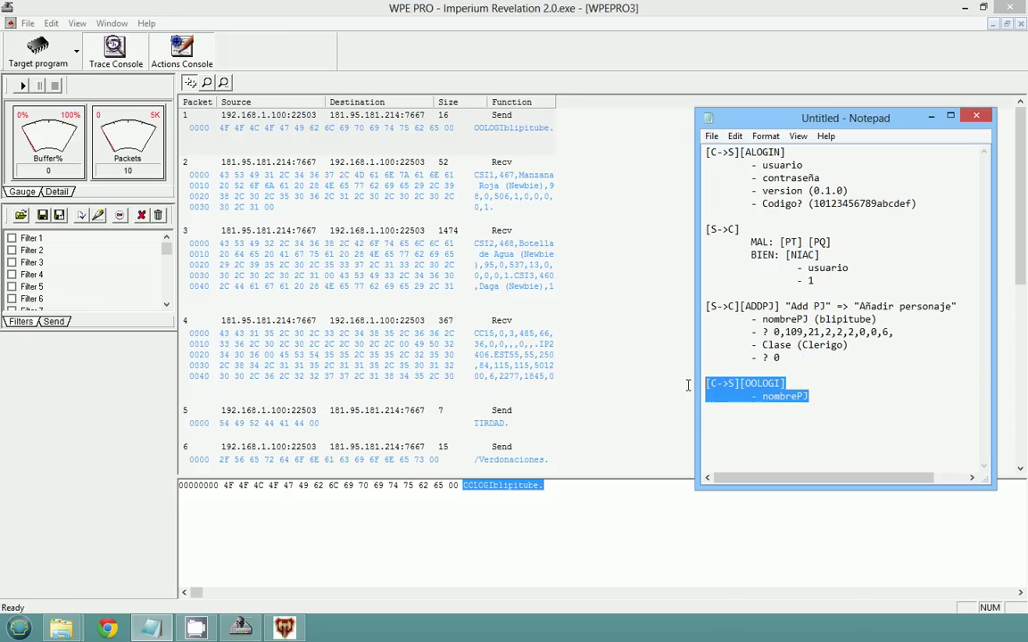
double_click(766, 396)
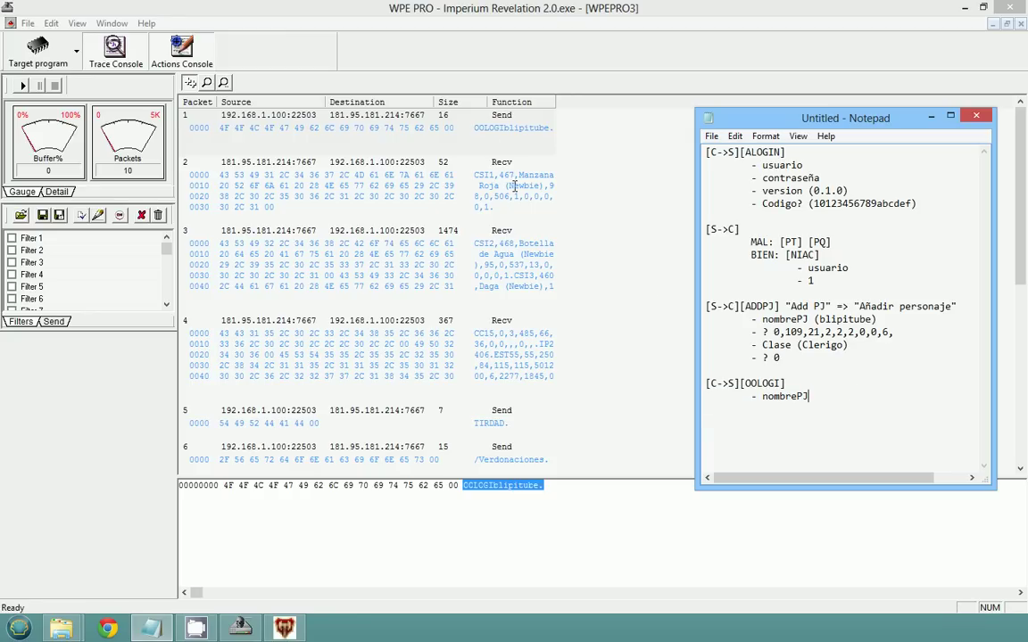
Copy packet 2's decoded CSI text from WPE PRO onto a new line below the OOLOGI notes in Notepad
left_click(464, 168)
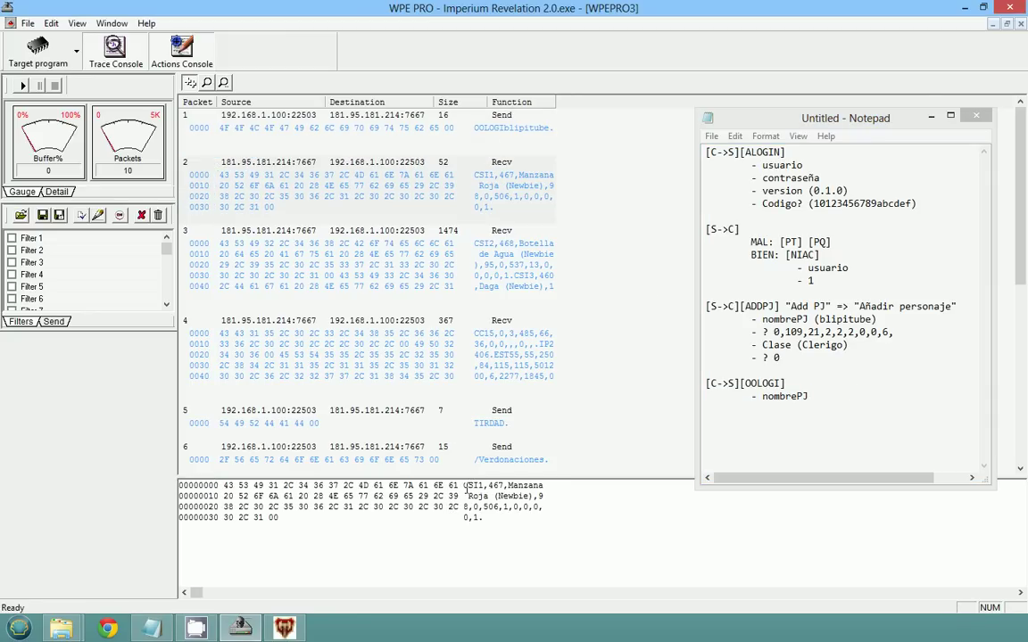
mouse_move(464, 486)
left_mouse_down()
mouse_move(492, 519)
mouse_move(463, 486)
left_mouse_up()
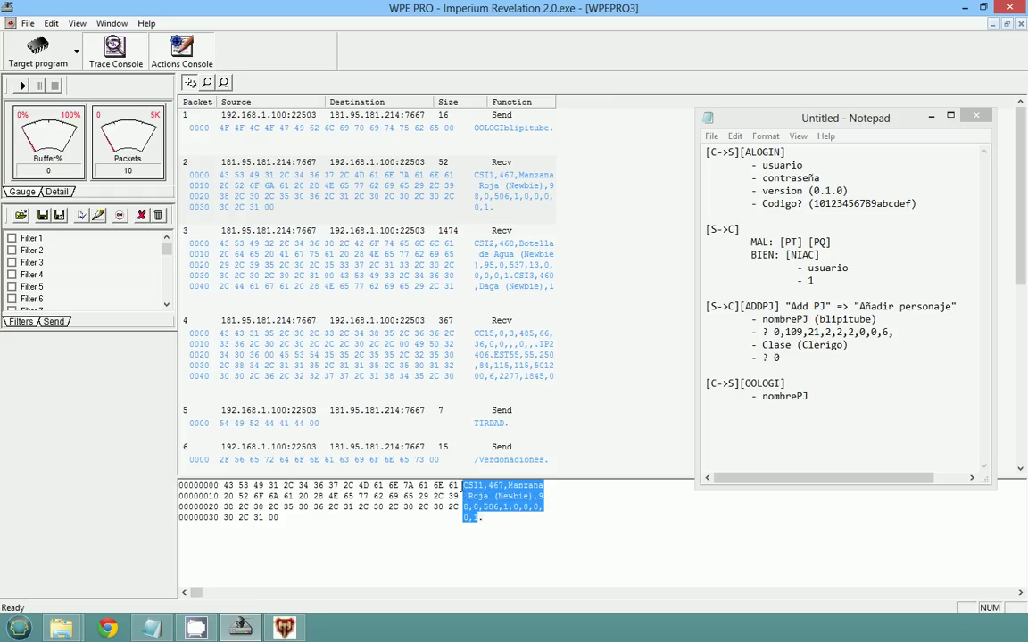
right_click(469, 487)
left_click(494, 496)
left_click(814, 432)
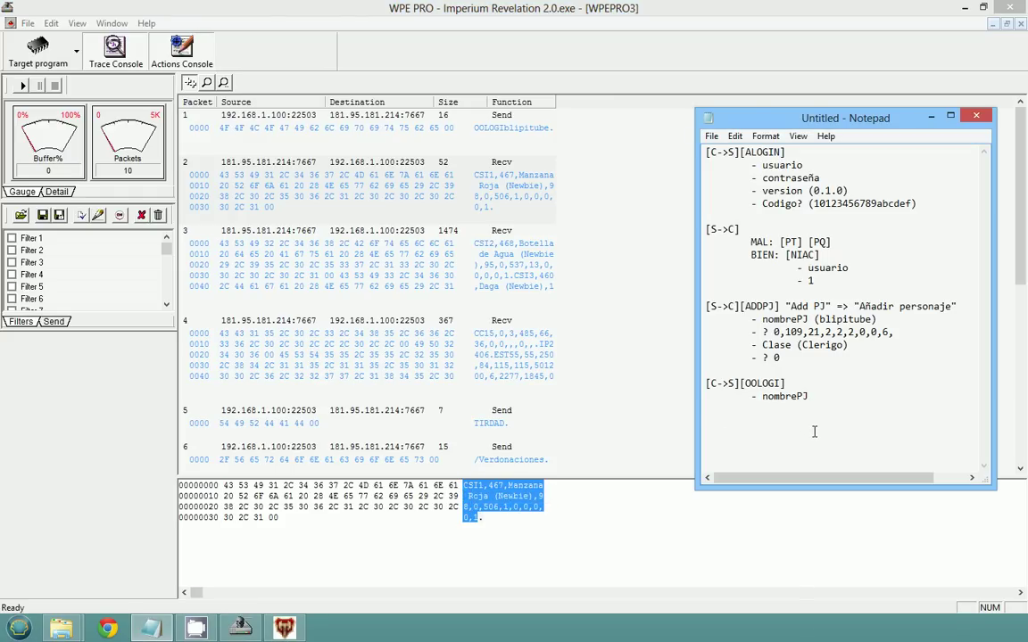
key("ctrl+v")
Bracket the pasted line's header as [CSI] and prefix it with the direction tag [S->C]
key("Home")
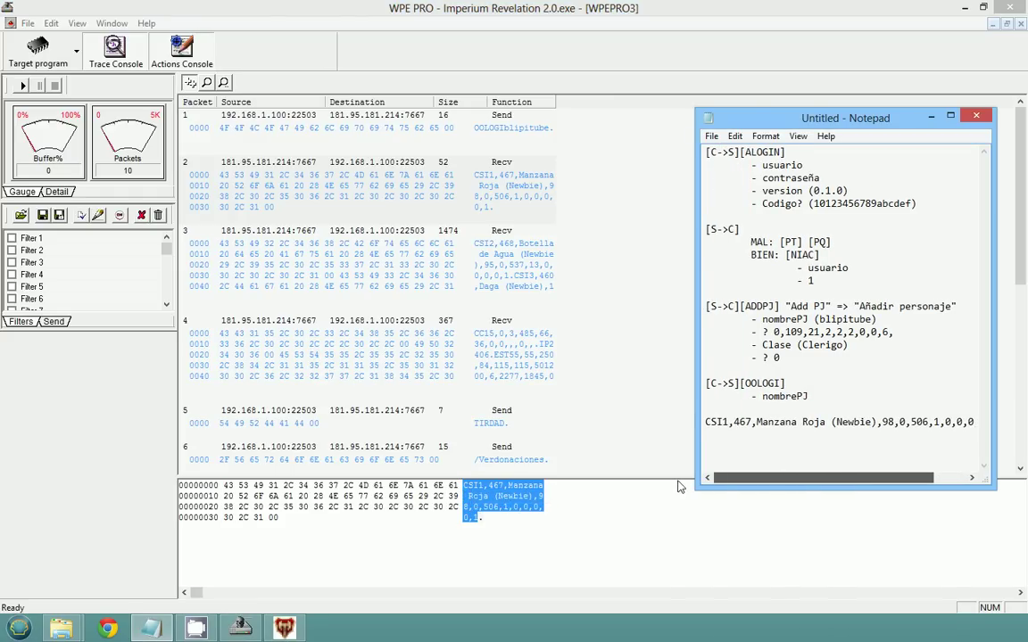
type("[CSI")
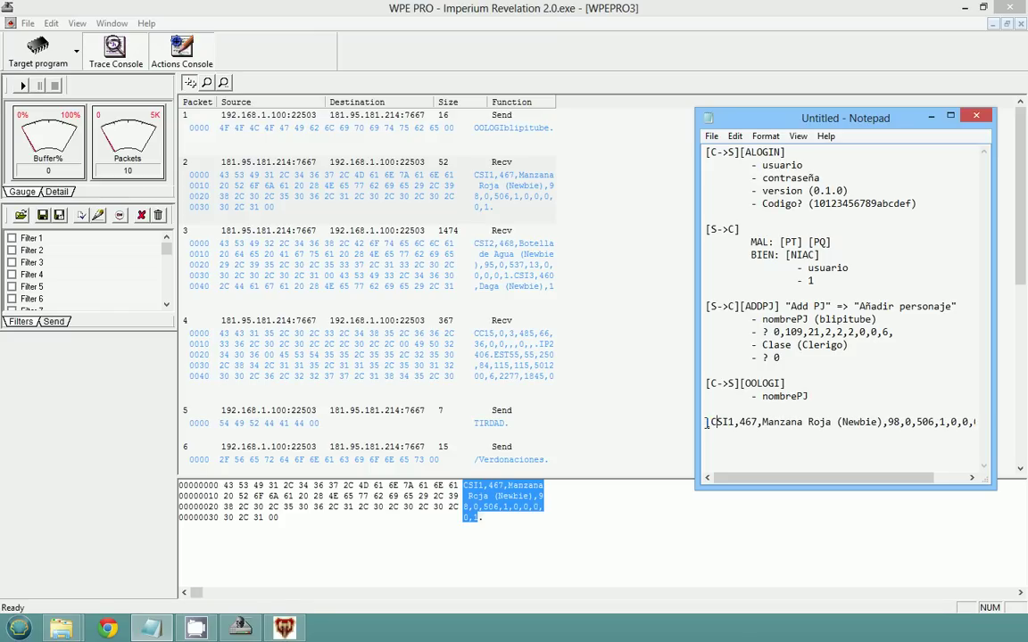
type("]")
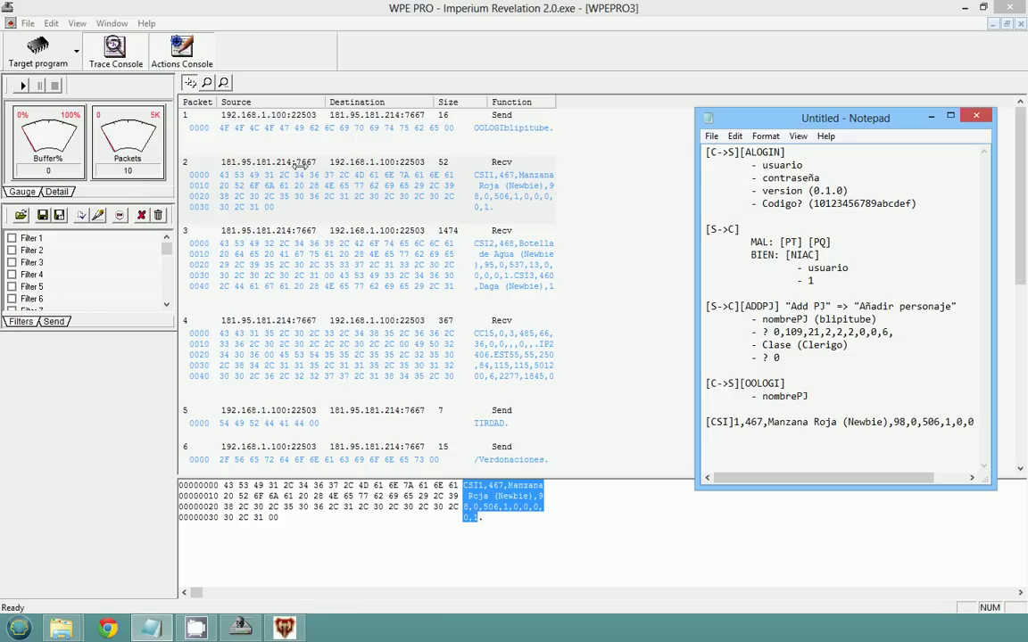
type("[S->C]")
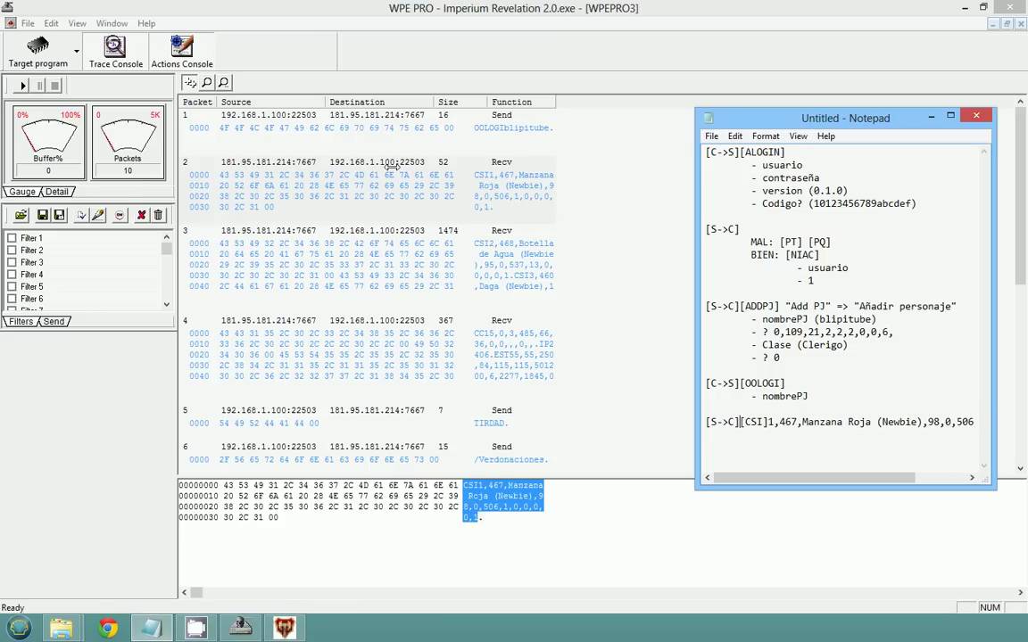
Keep [S->C][CSI] together as the header and put the packet's values on an indented dashed line below
key("Return")
key("Tab")
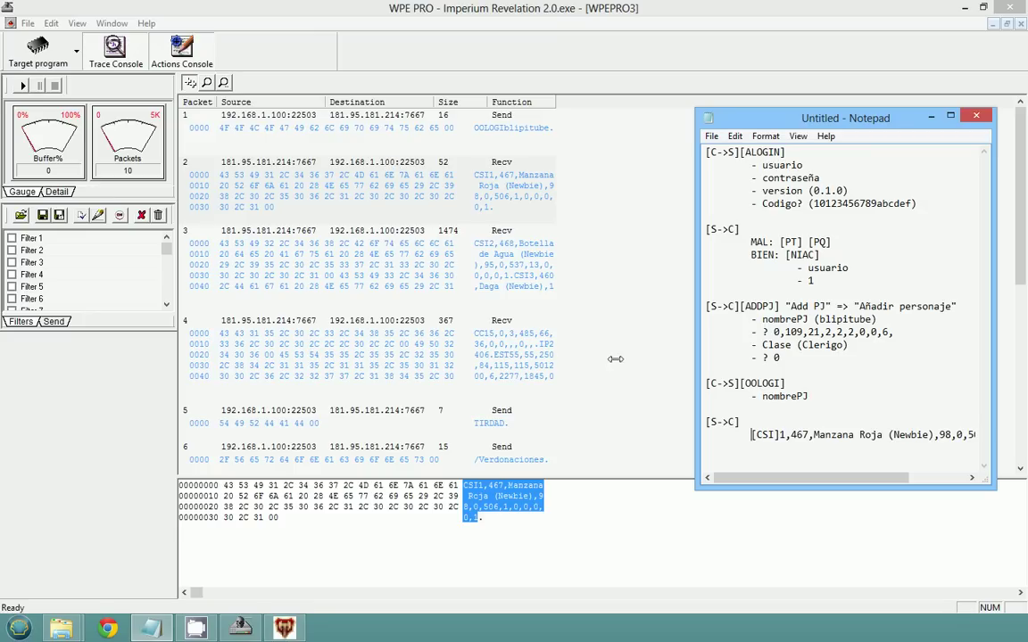
left_click(786, 418)
key("Delete")
key("Delete")
key("Right")
key("Right")
key("Return")
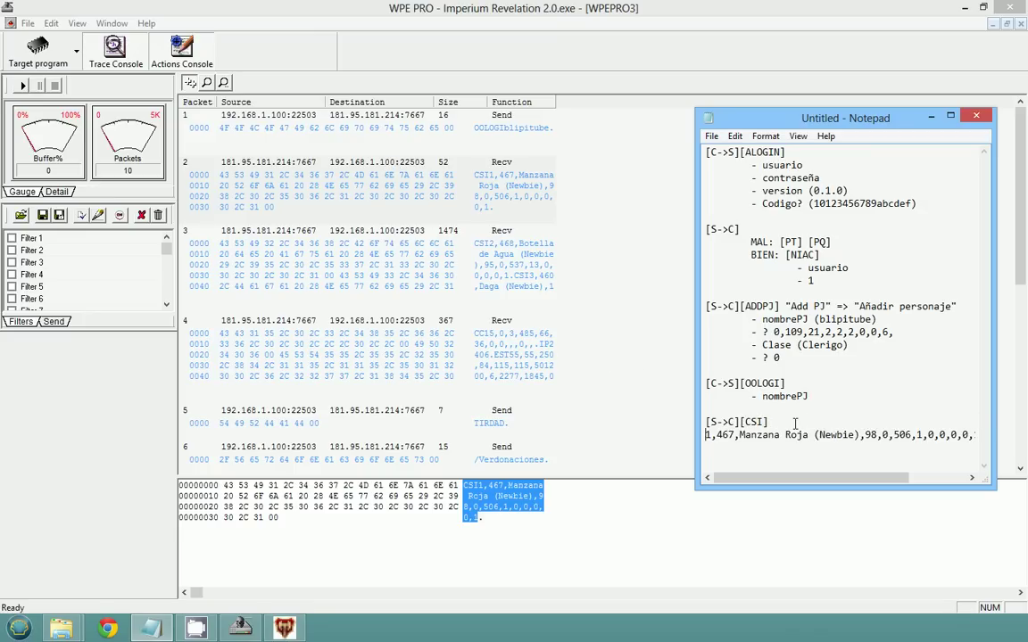
key("Tab")
type("-")
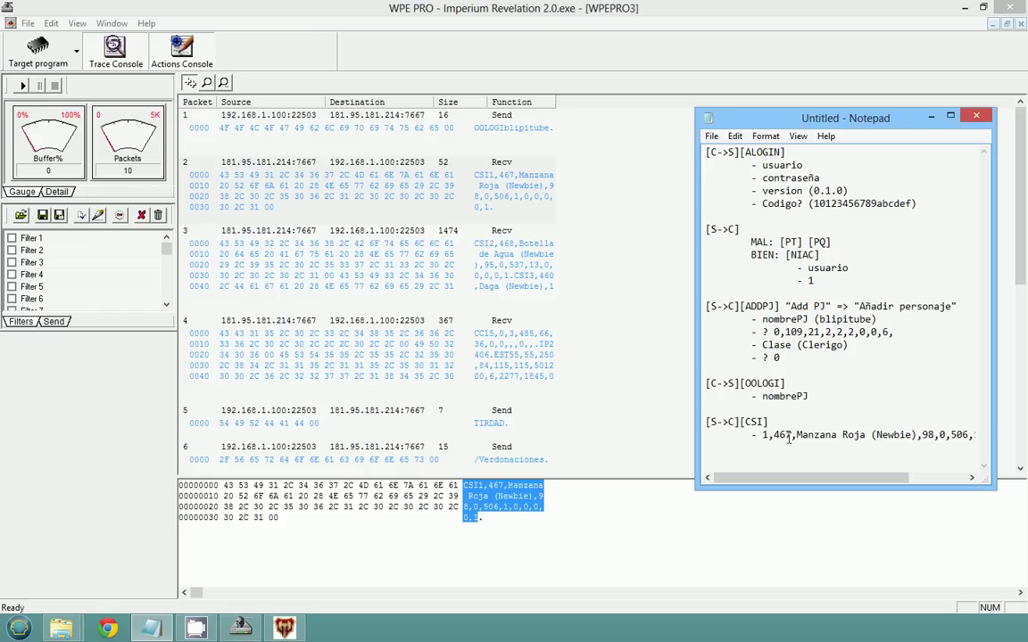
Split the CSI values after "1,467," so that Manzana Roja (Newbie) starts its own dashed line
left_click_drag(791, 438, 843, 437)
left_click(764, 434)
left_click(798, 433)
key("Return")
key("Tab")
type("-")
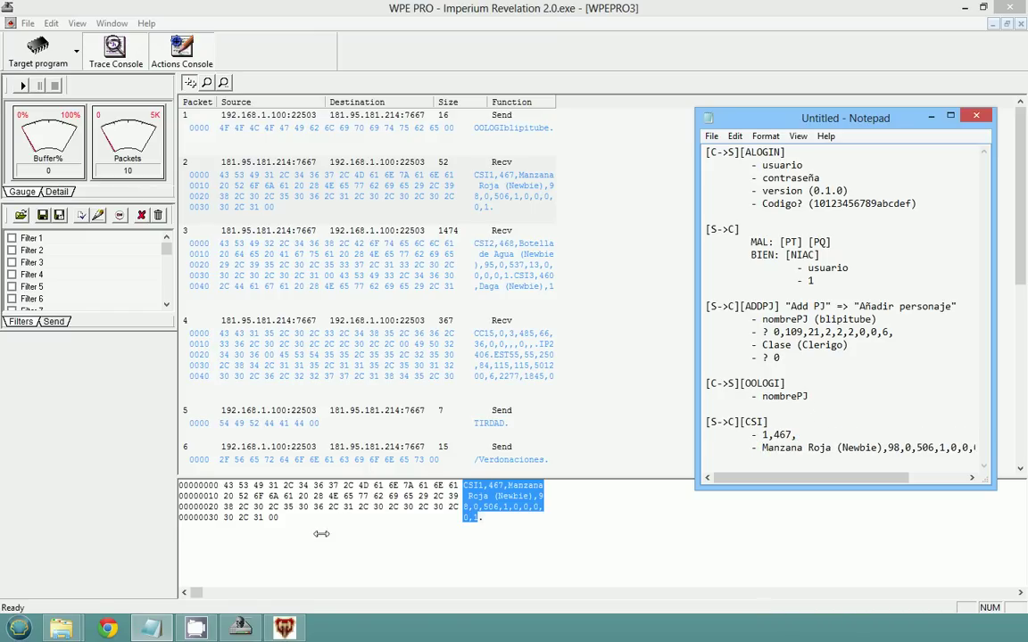
Switch to Imperium Revelation and move the Notepad window clear of the game's inventory panel
left_click(287, 627)
left_click_drag(751, 126, 495, 126)
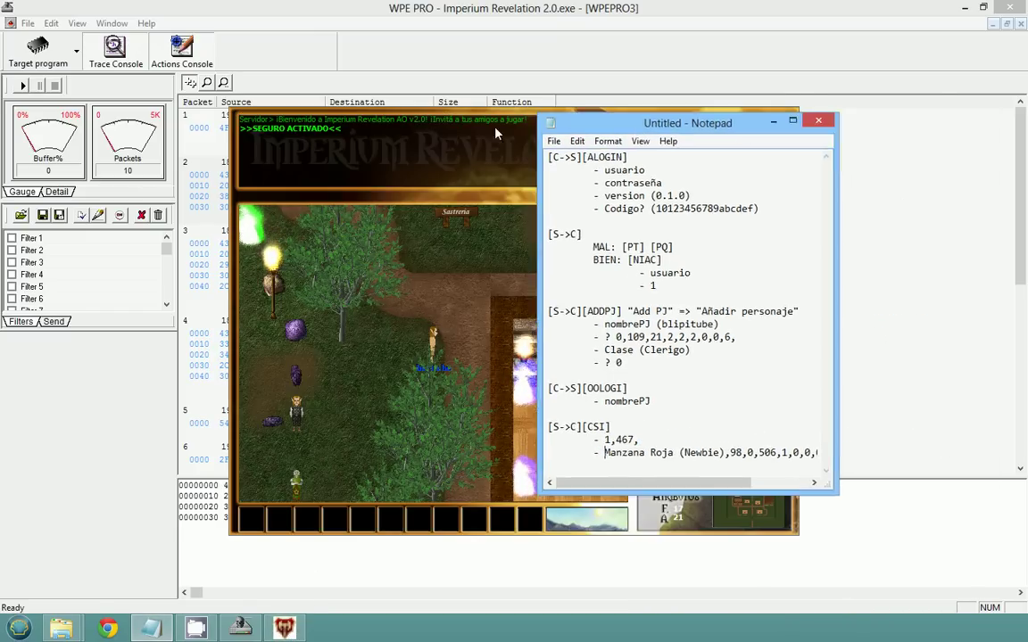
left_click_drag(589, 122, 66, 134)
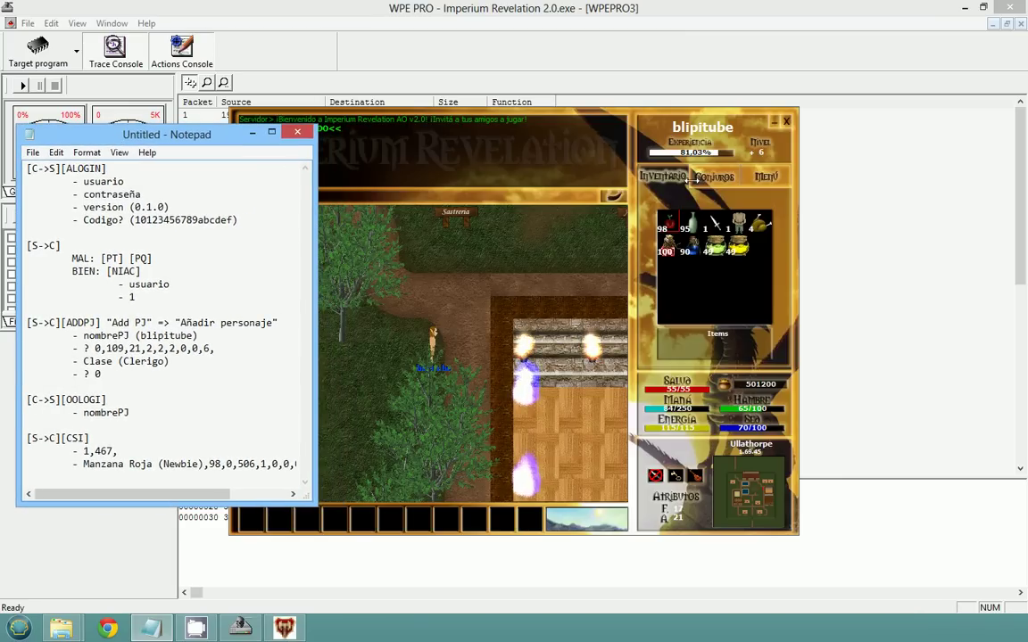
Toggle the music and sound settings in the game's options and close the options window
left_click(766, 176)
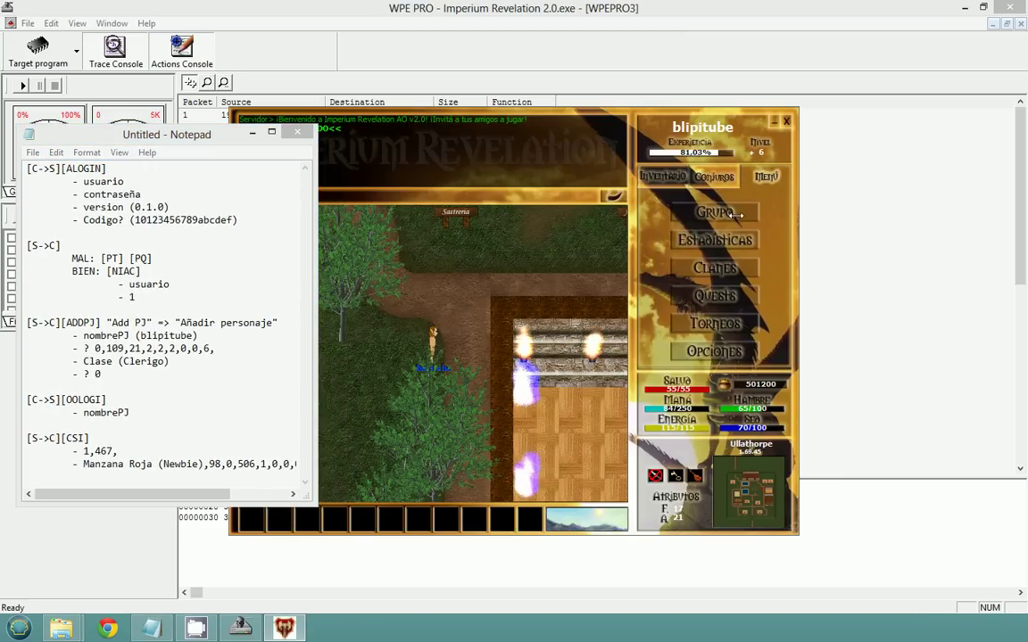
left_click(714, 351)
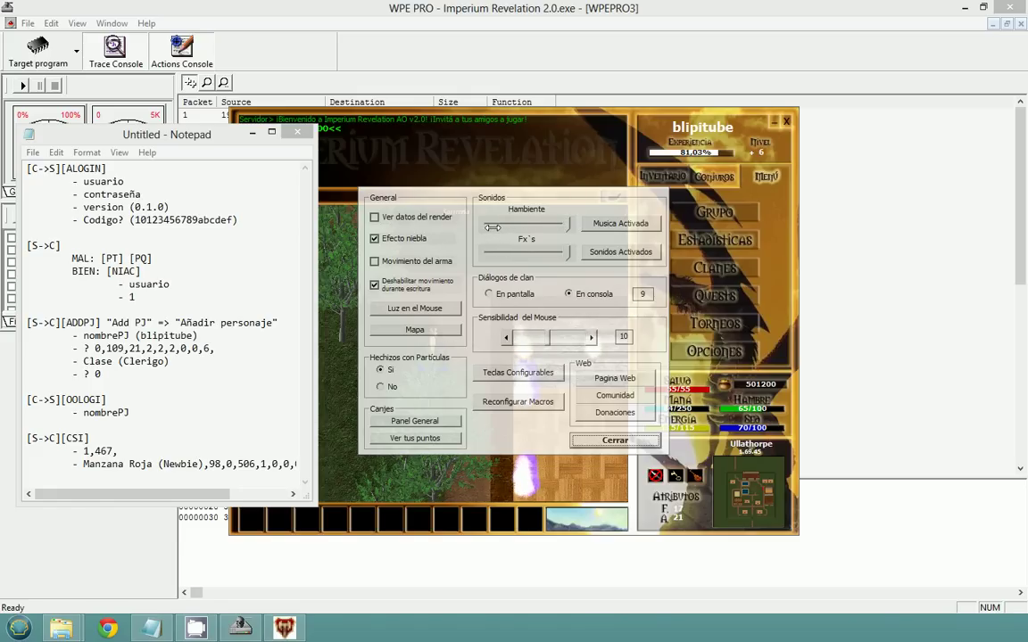
left_click(620, 224)
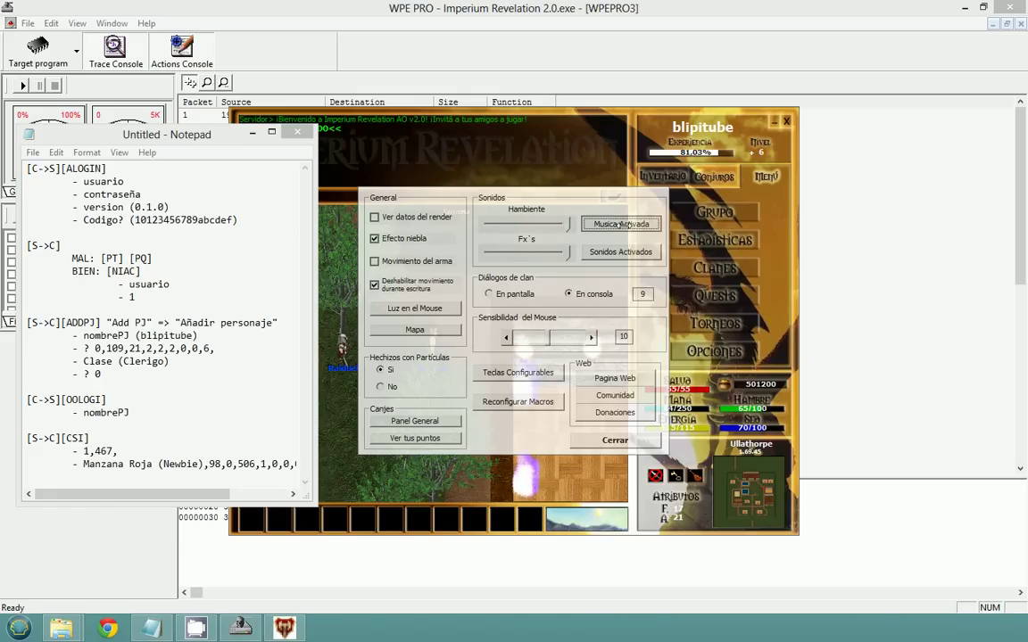
left_click(620, 252)
left_click(610, 440)
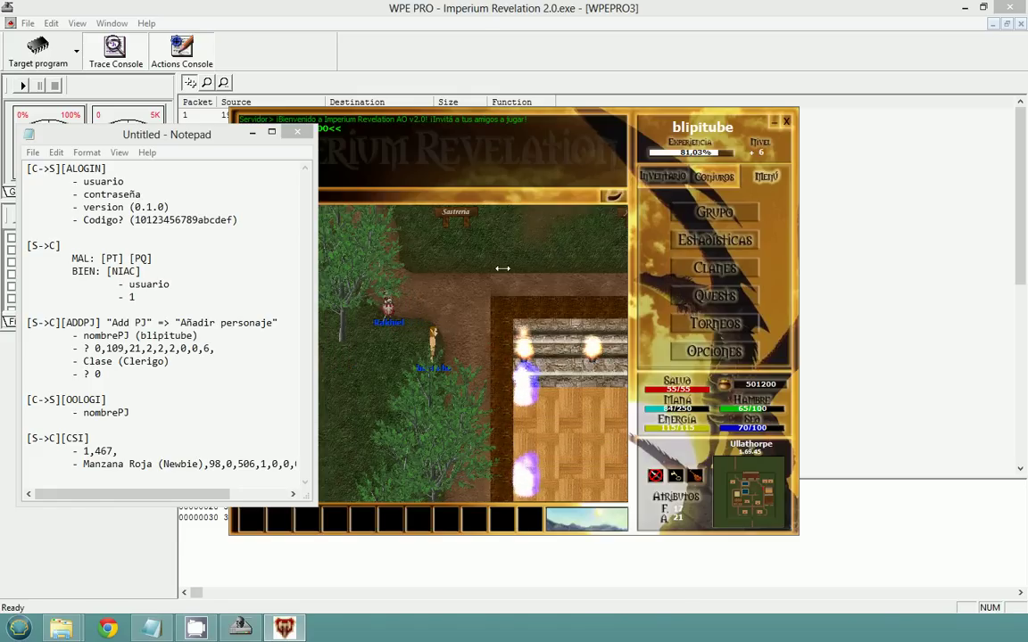
Compare Manzana Roja (Newbie) in the CSI notes with the matching item in the game inventory
left_click(259, 348)
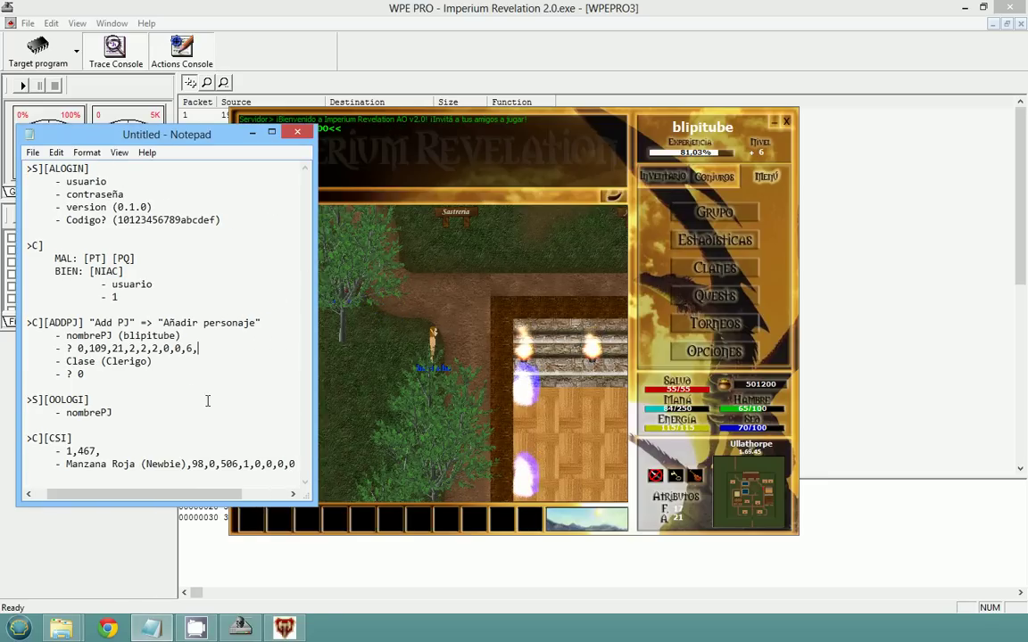
left_click_drag(84, 465, 205, 465)
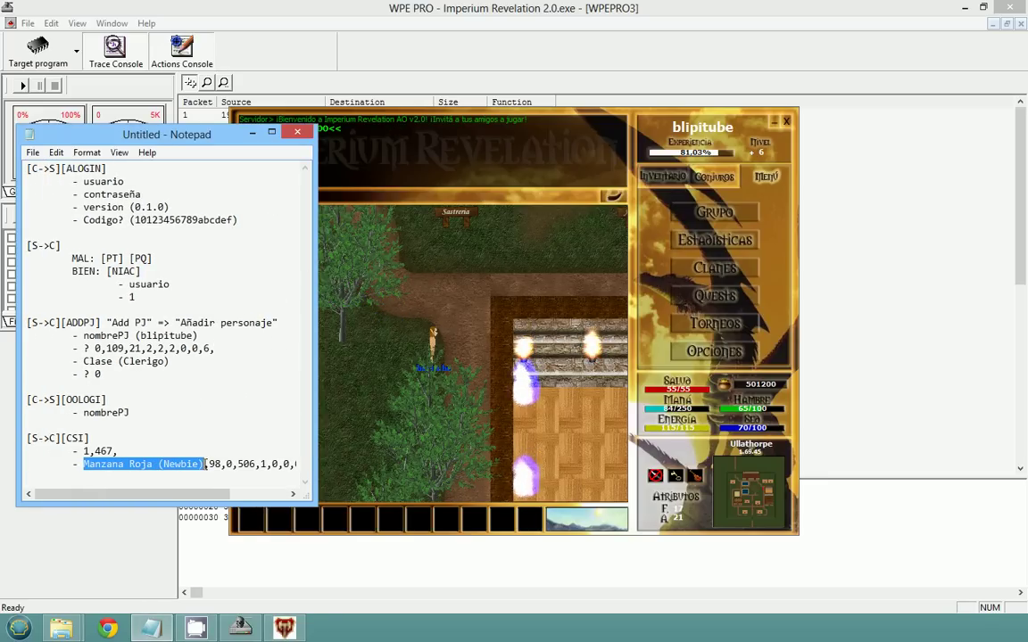
left_click(668, 179)
left_click(671, 230)
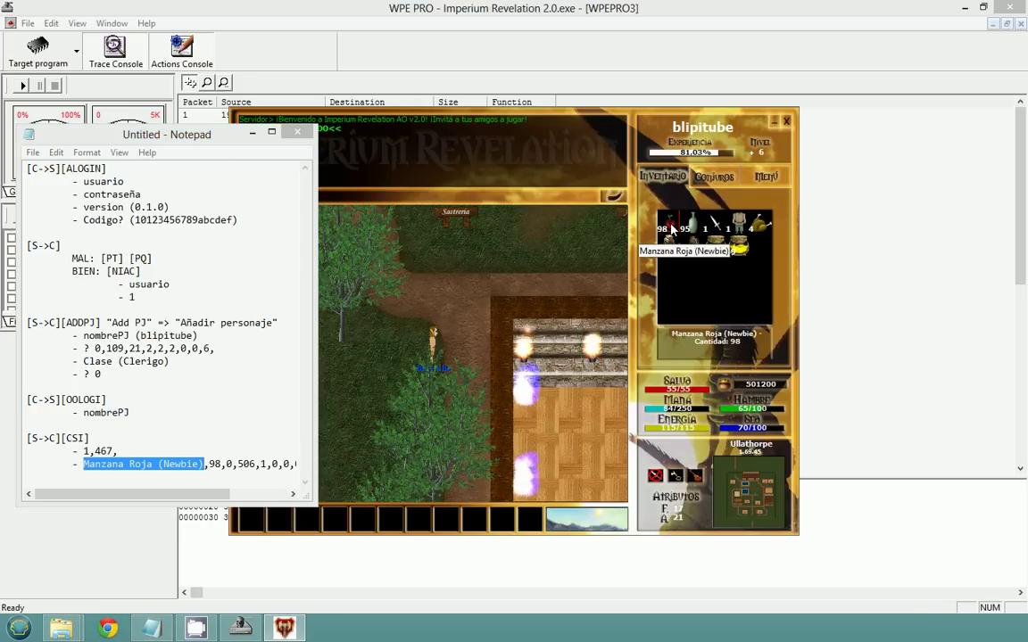
Label the item name in the CSI notes as NombreObjeto, with Manzana Roja (Newbie) in parentheses
left_click(84, 463)
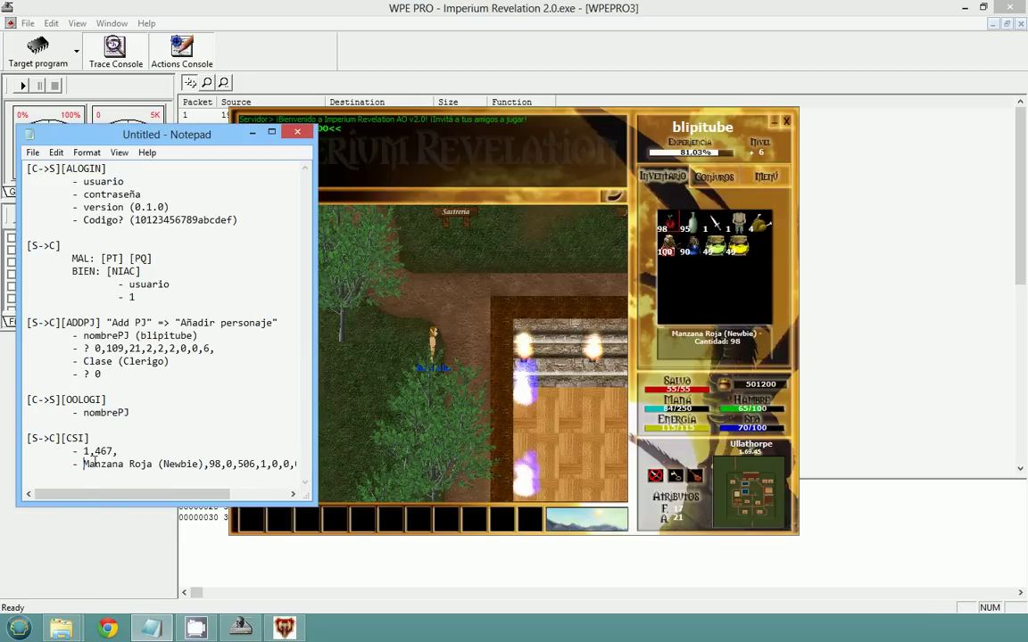
type("NombreObje")
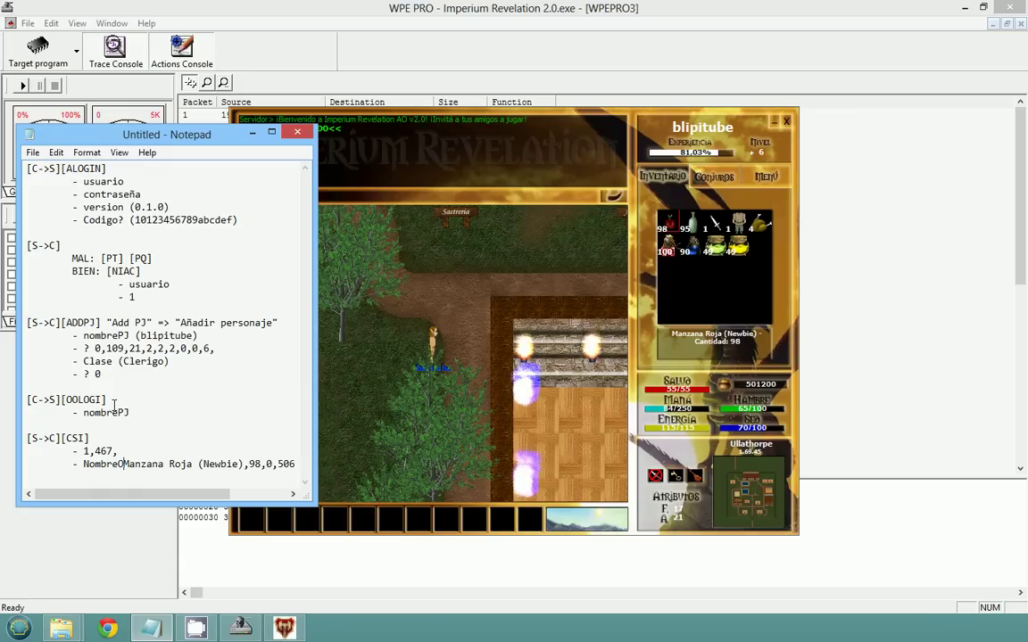
type("to:")
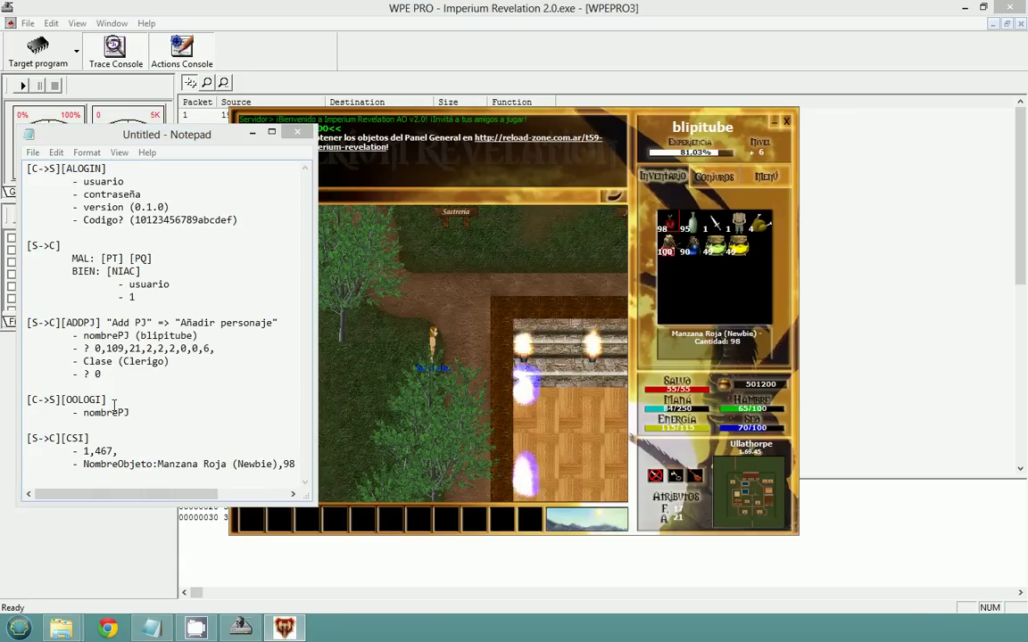
left_click(154, 464)
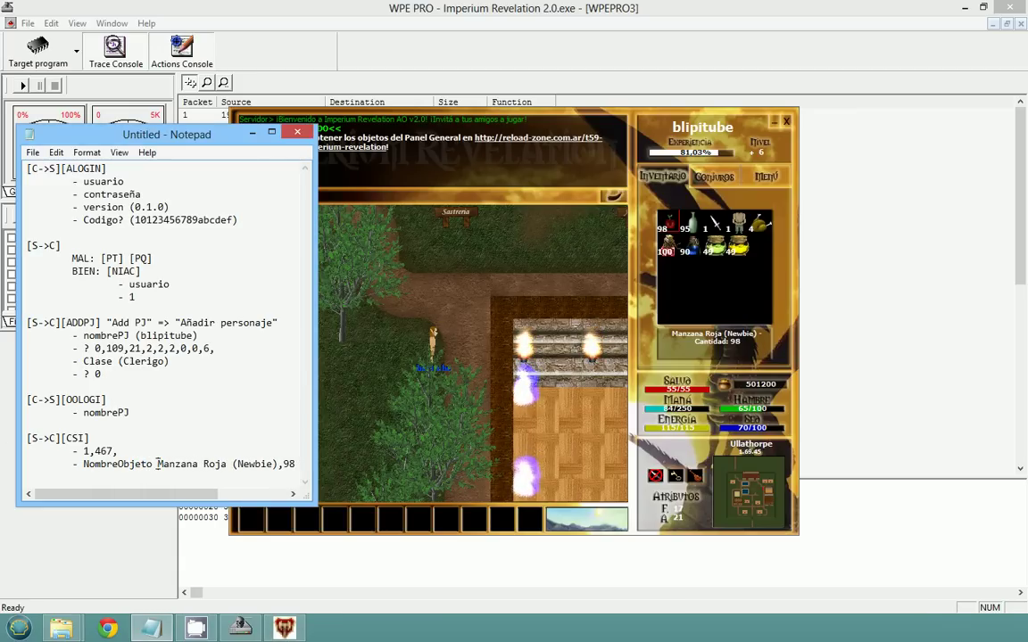
type("(")
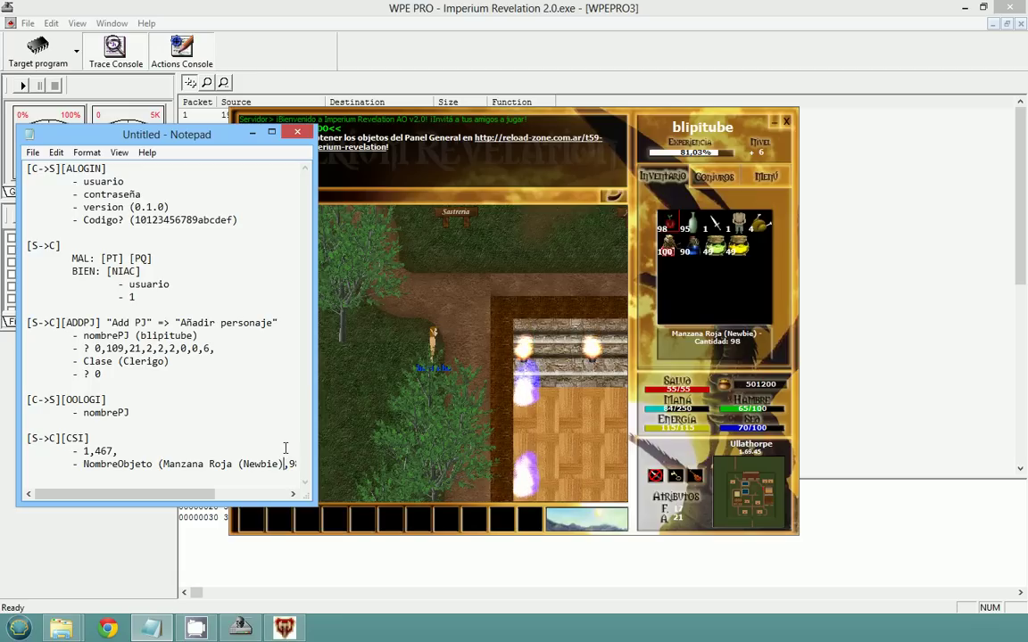
Put the remaining CSI values on their own dashed line and inspect the Manzana Roja item in the game inventory
key("Return")
key("Tab")
type("-")
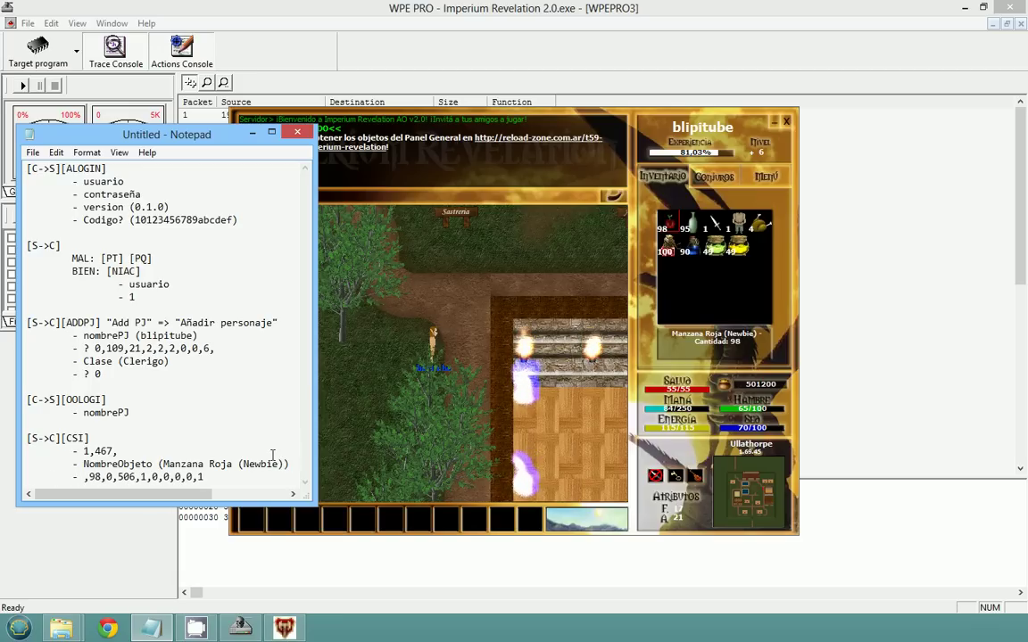
key("Delete")
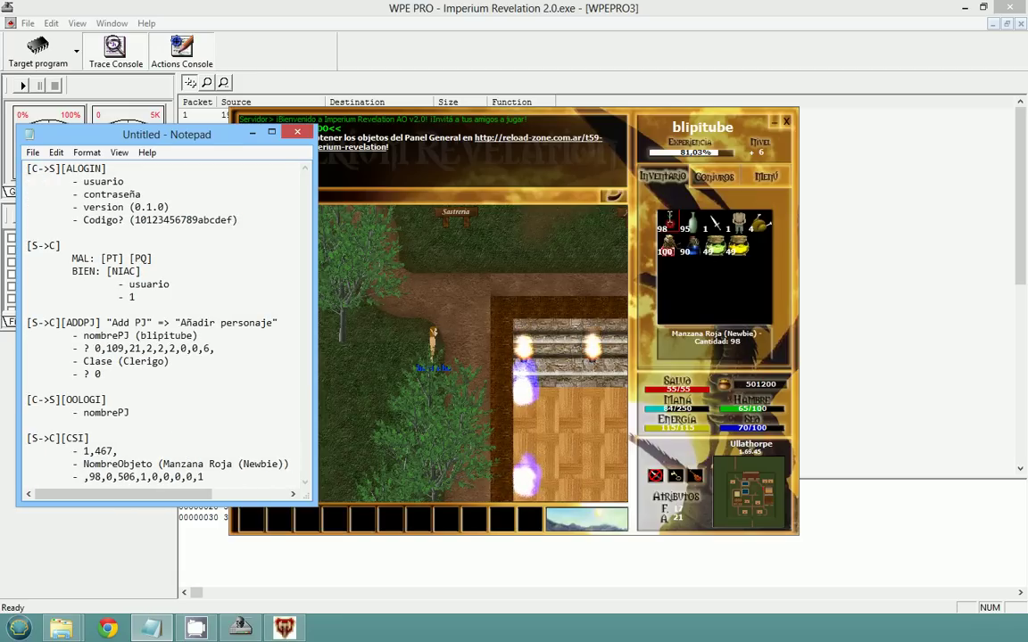
left_click(676, 220)
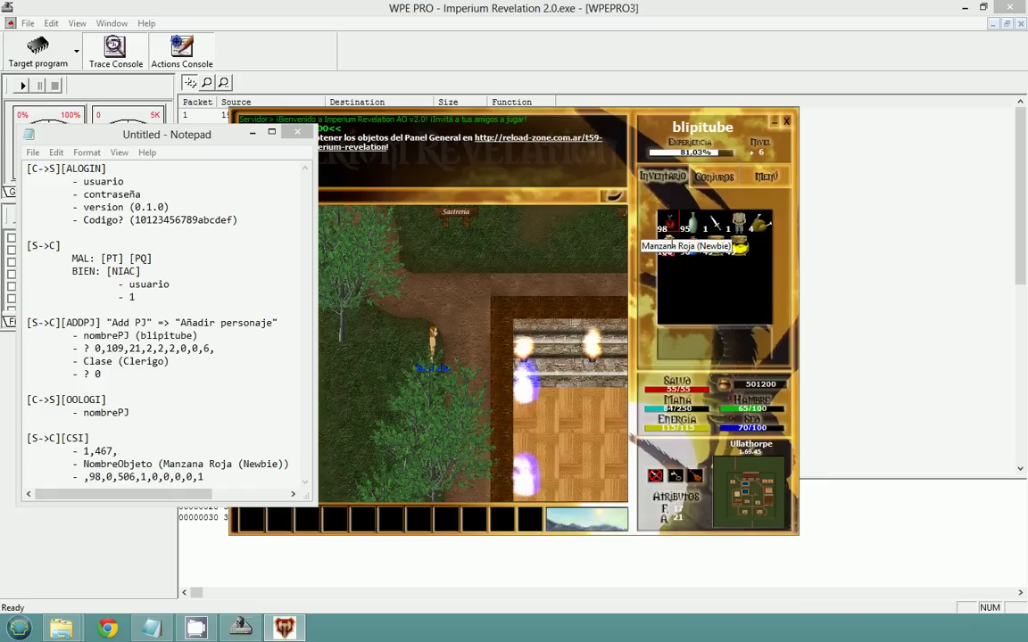
Label the first CSI value as Posicion (1) and put 467 on its own dashed line without commas
left_click(85, 451)
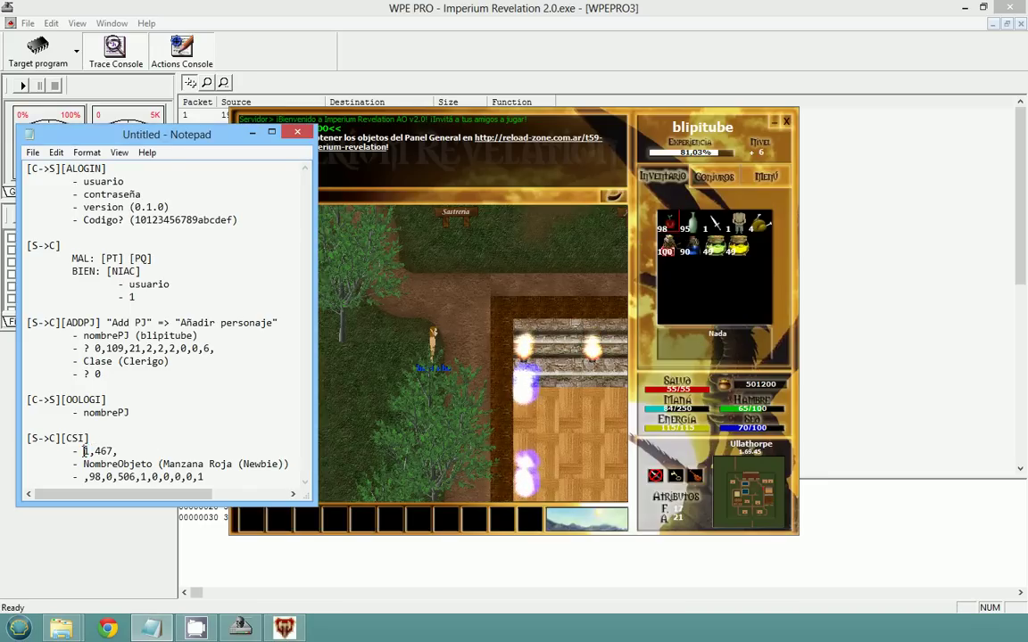
type("Posicion (1")
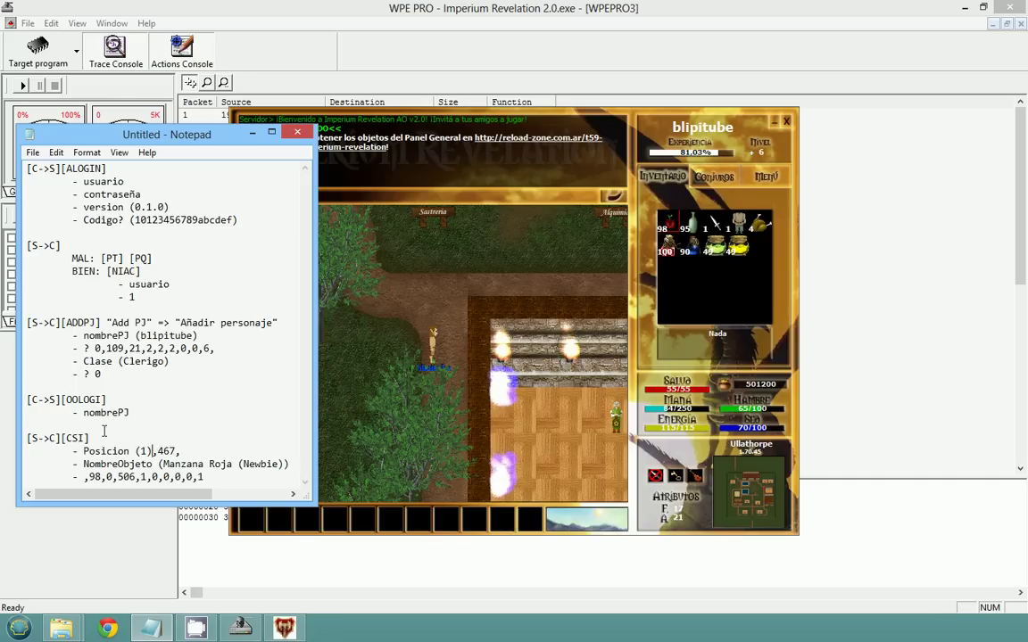
type(")")
key("Return")
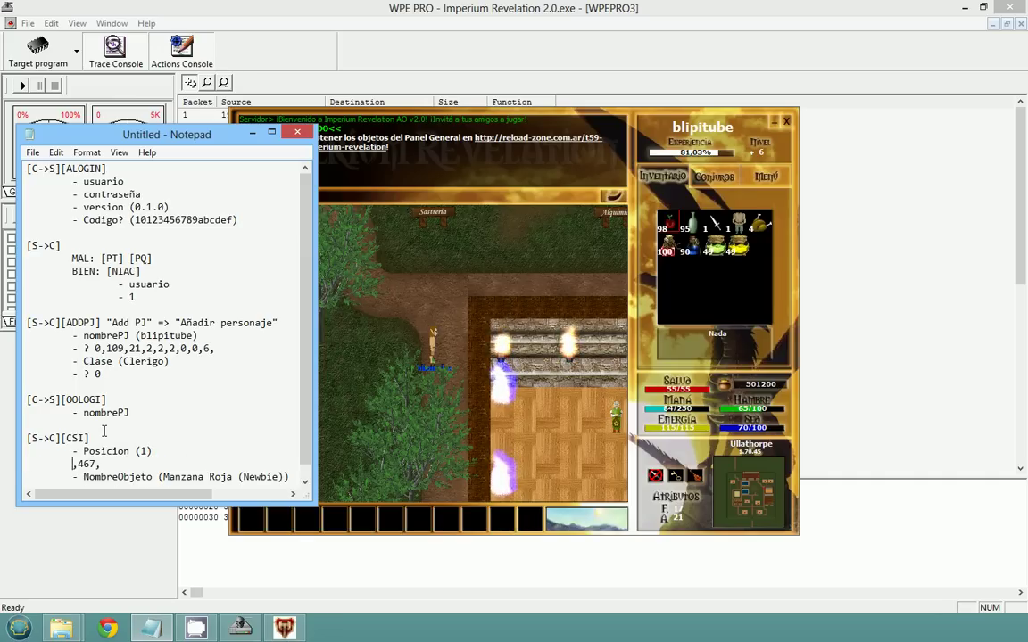
key("Tab")
type("-")
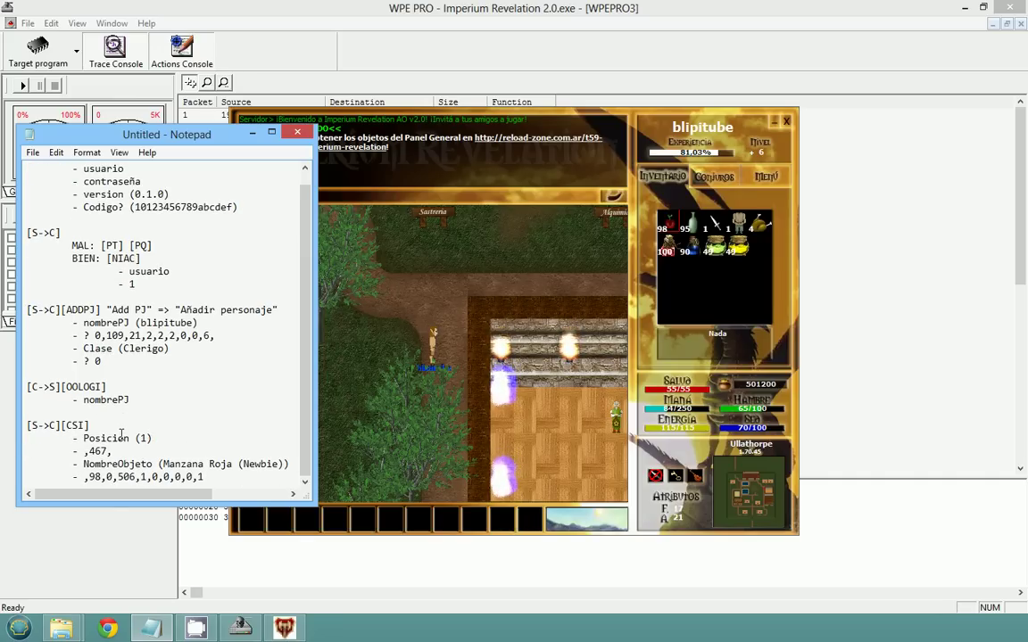
key("Delete")
key("End")
key("BackSpace")
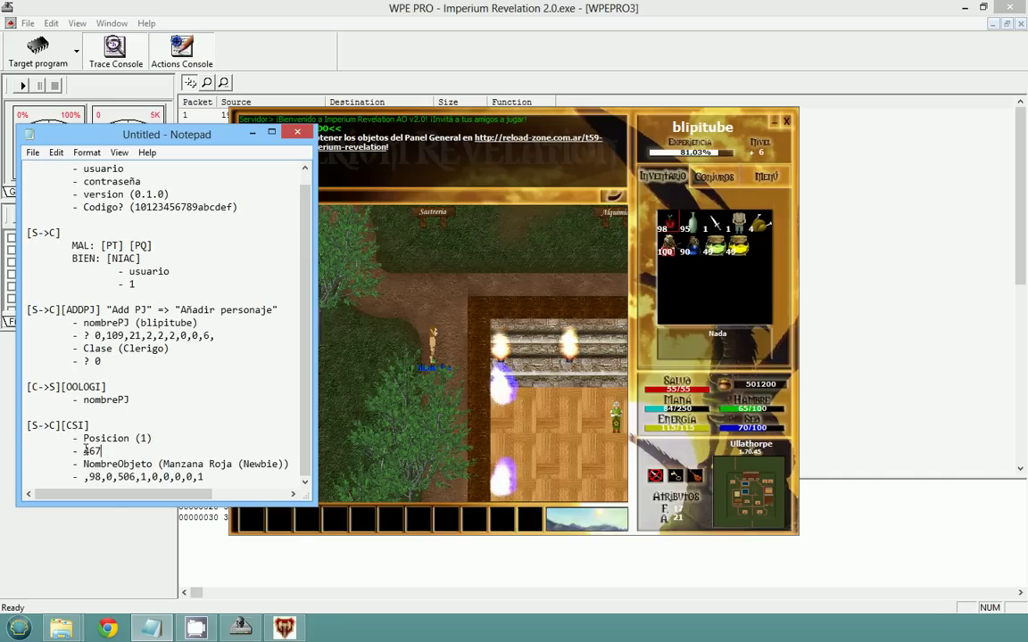
left_click(84, 451)
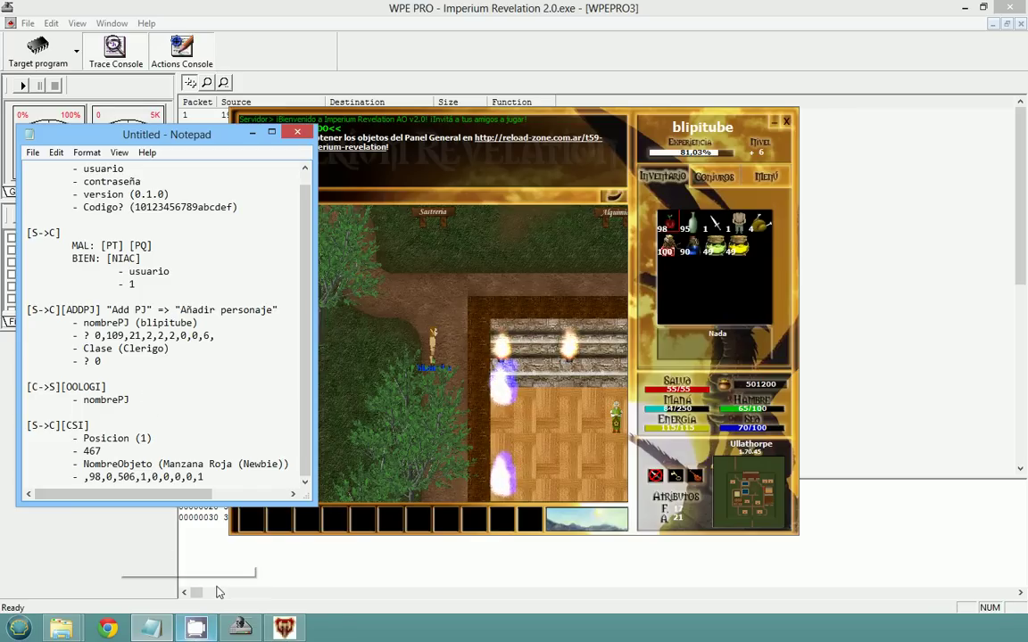
Compare the CSI1 and CSI2 packets in the WPE PRO trace and label 467 in the CSI notes as ID? (467)
left_click(900, 360)
left_click(518, 251)
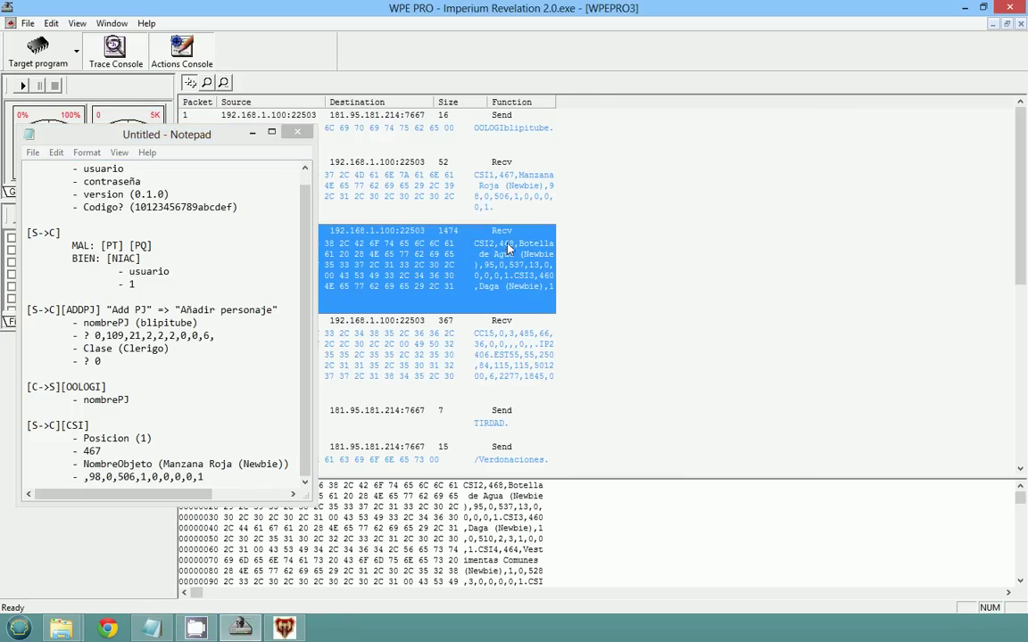
left_click(513, 183)
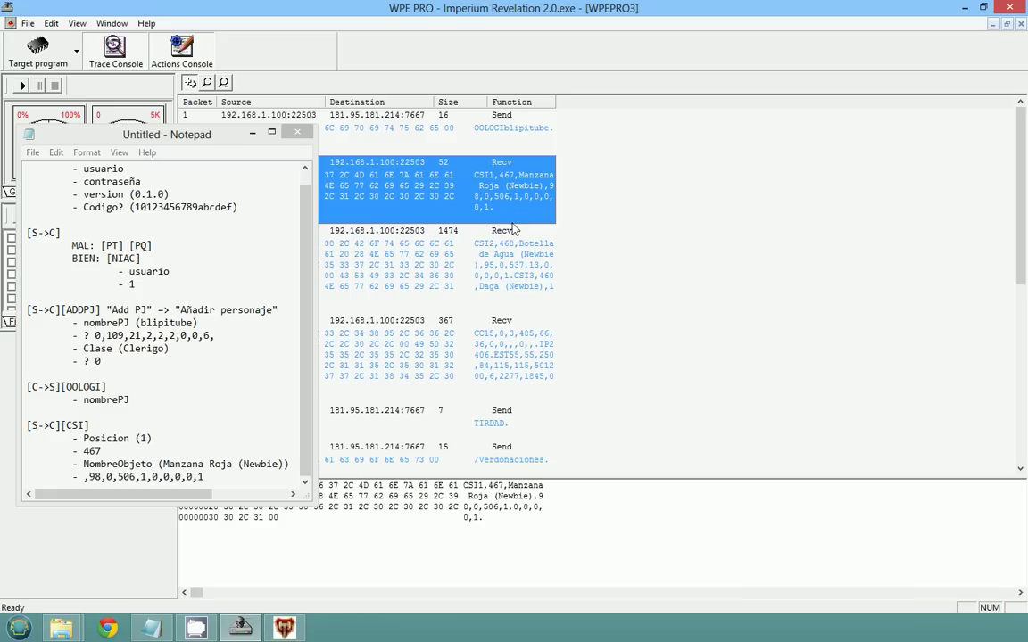
left_click(518, 252)
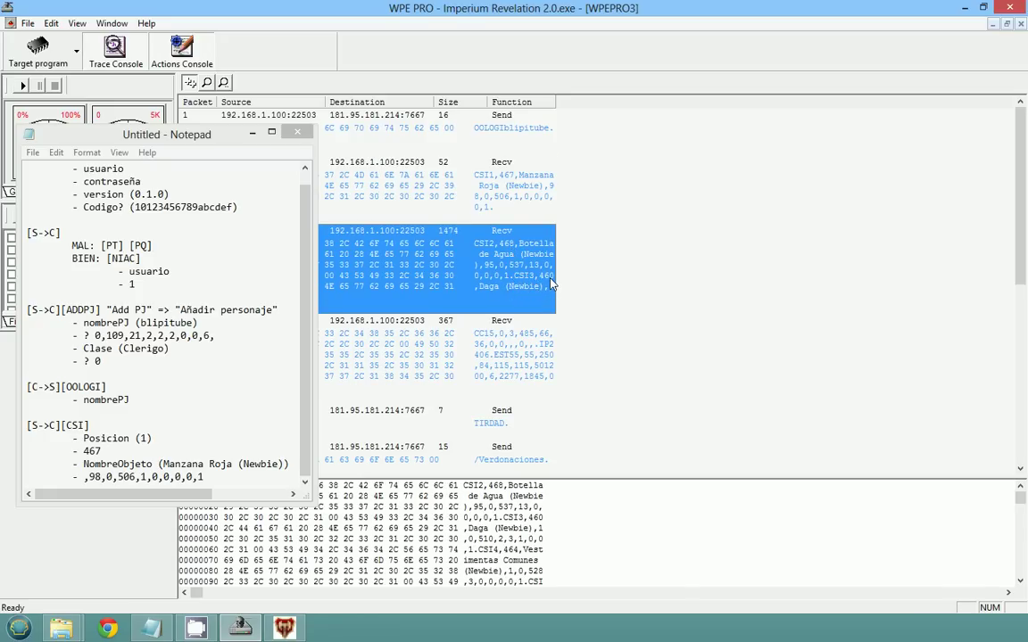
left_click(207, 427)
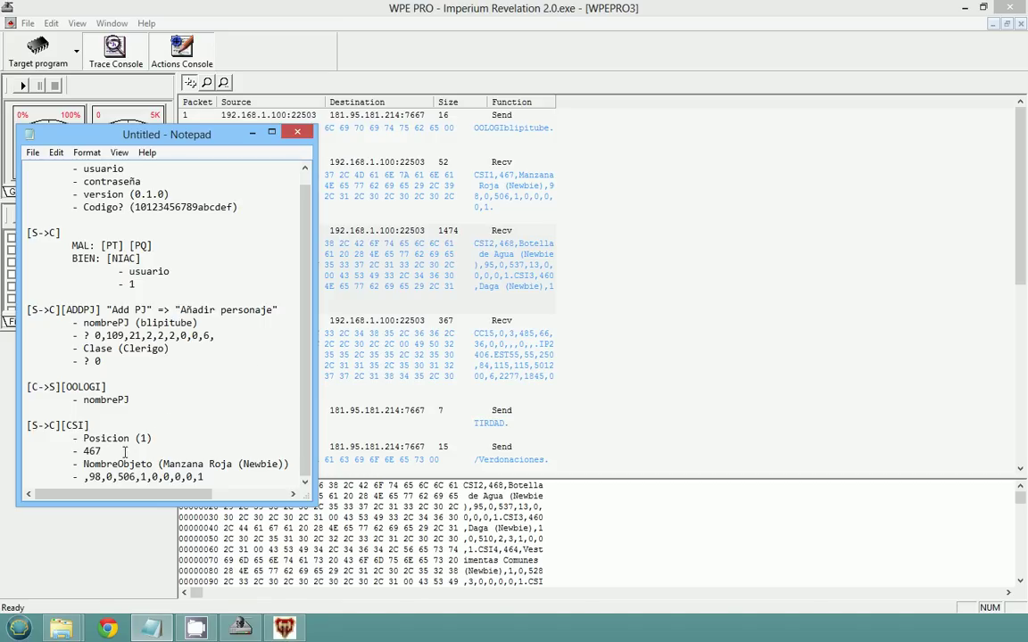
double_click(87, 451)
left_click(83, 452)
type("ID? (")
double_click(122, 451)
left_click(96, 452, "shift")
left_click(83, 452, "shift")
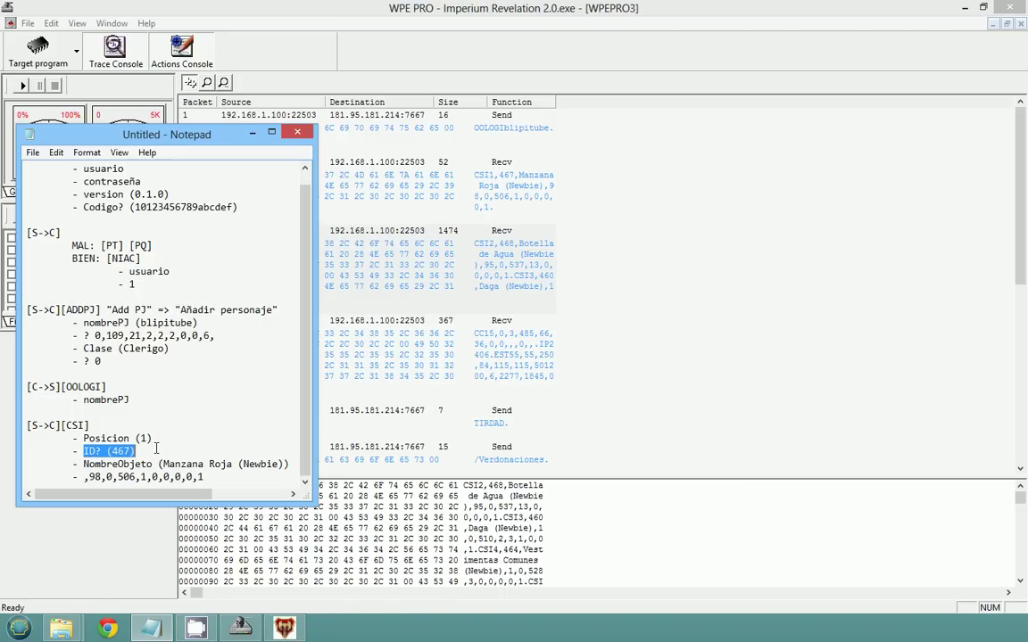
Check the Manzana Roja quantity in the game inventory and label 98 in the CSI notes as Cantidad (98)
left_click(289, 626)
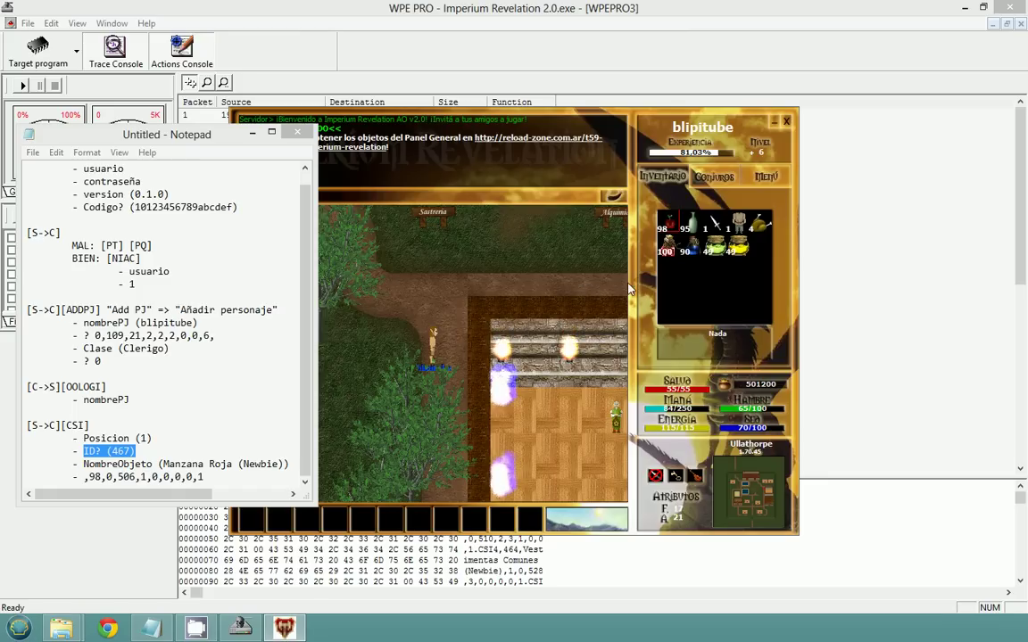
left_click(664, 234)
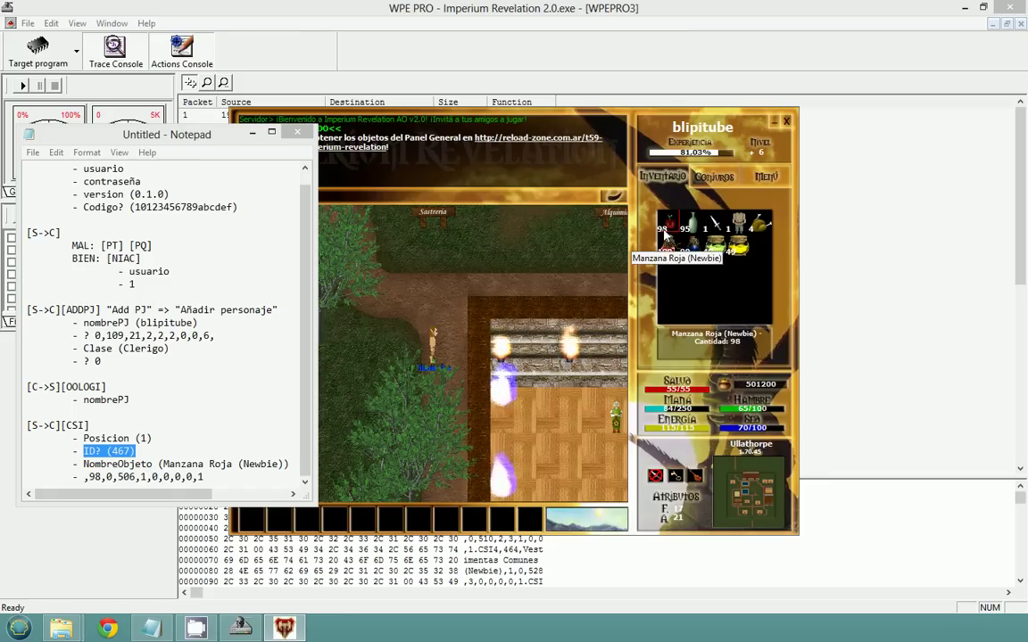
left_click_drag(90, 477, 84, 477)
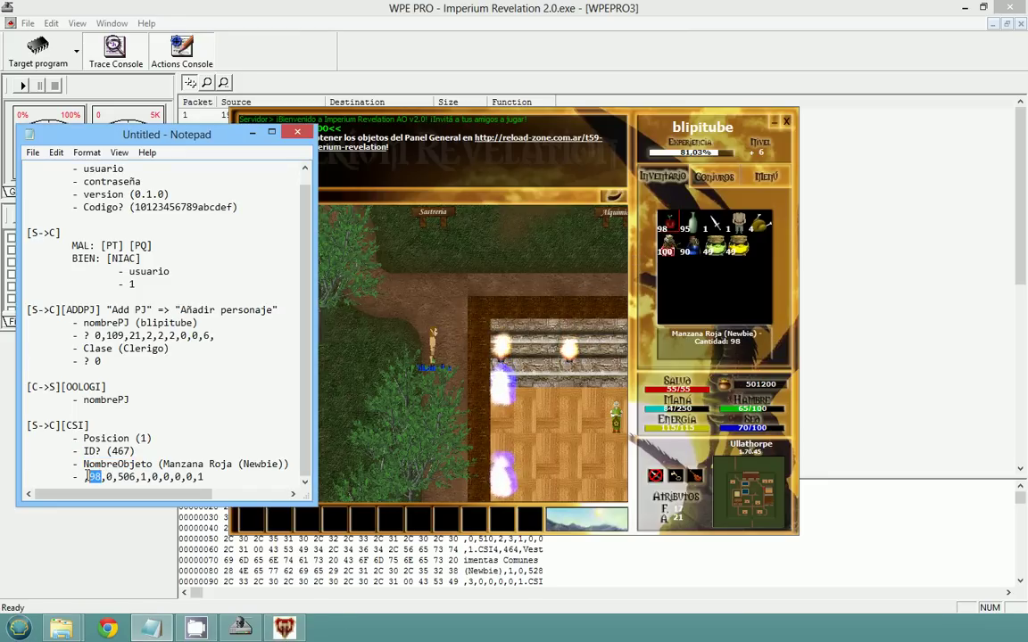
type("Cantidad (")
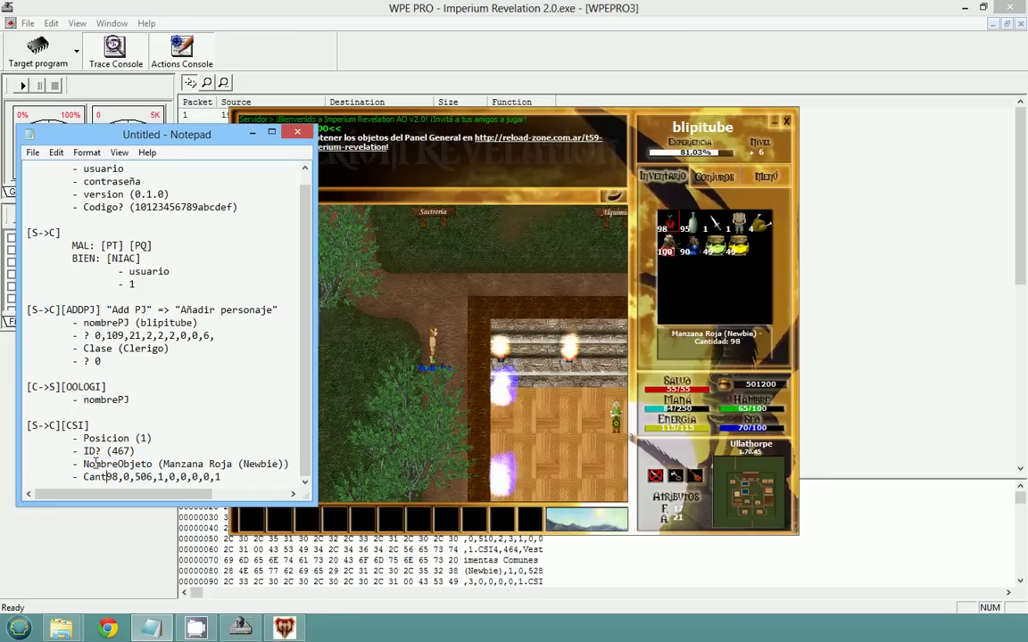
key("Right")
key("Right")
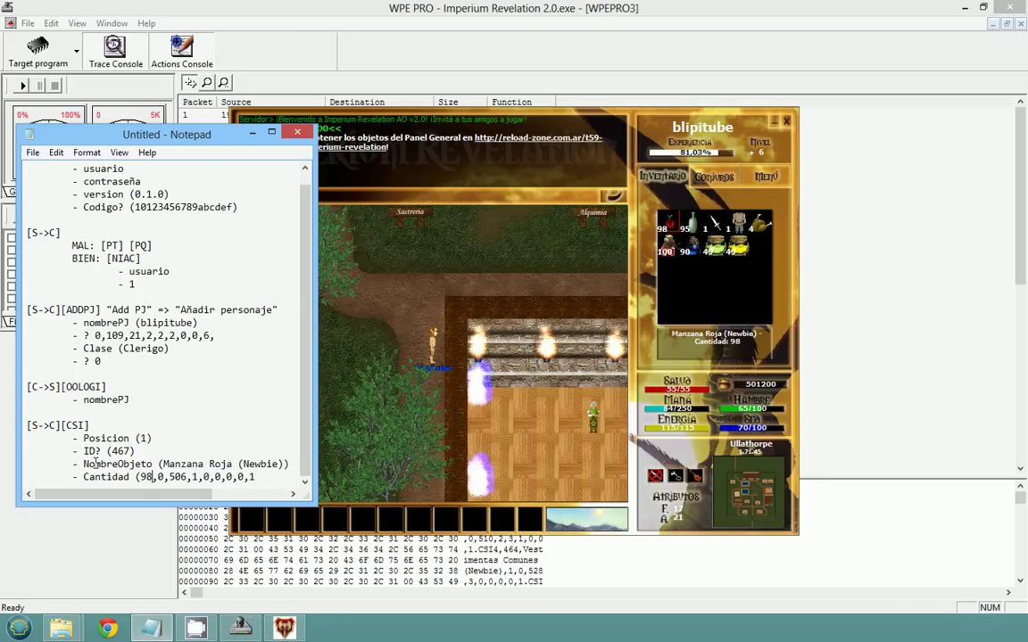
type(")")
Put the remaining CSI values 0,506,1,0,0,0,0,1 on their own dashed line, marked with a question mark
key("Return")
key("Tab")
key("Delete")
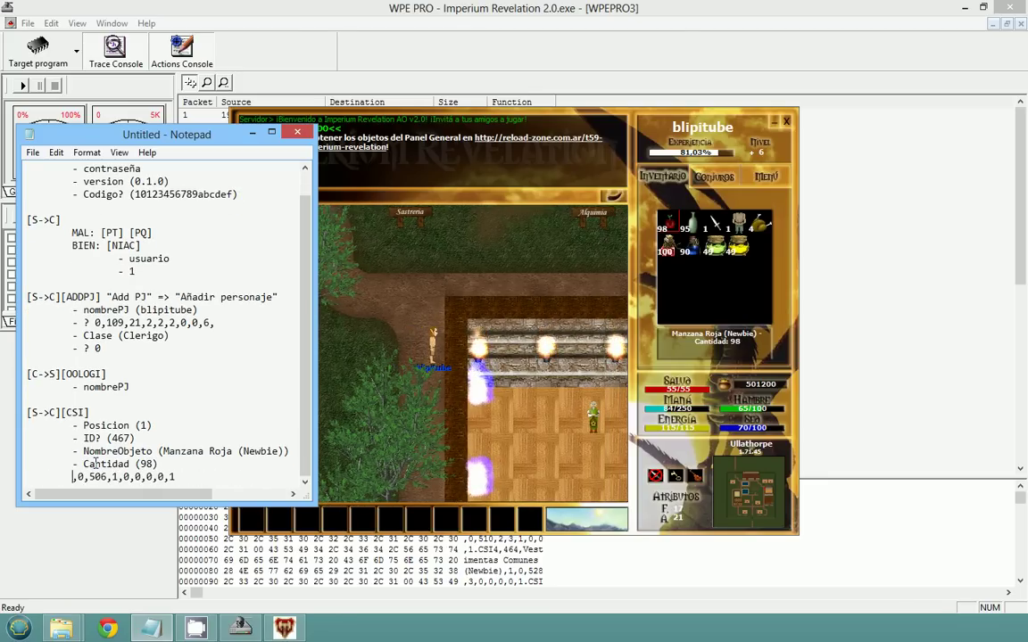
type("-")
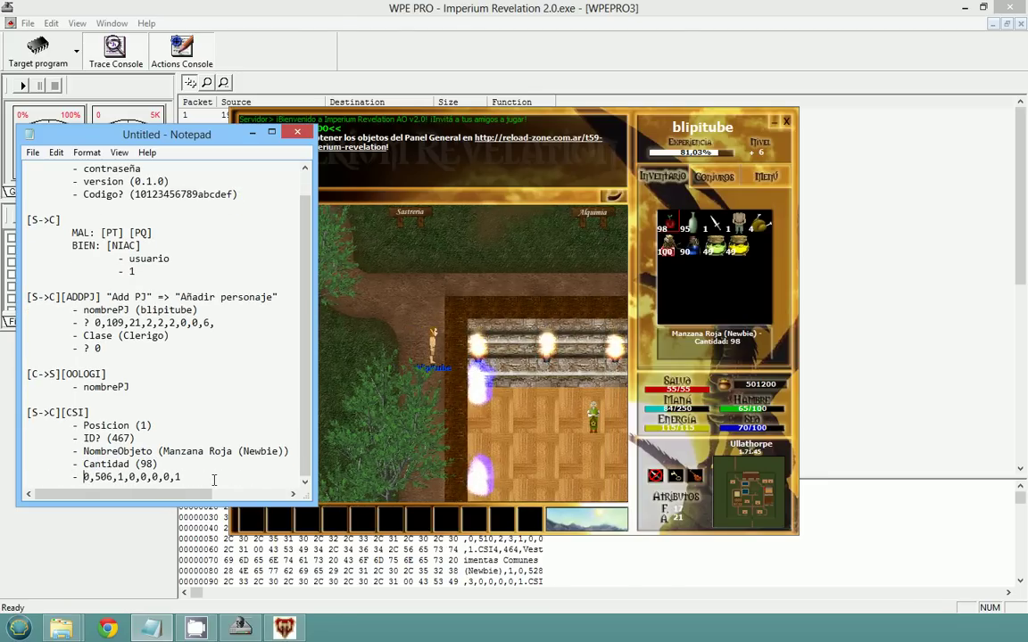
left_click_drag(83, 478, 194, 473)
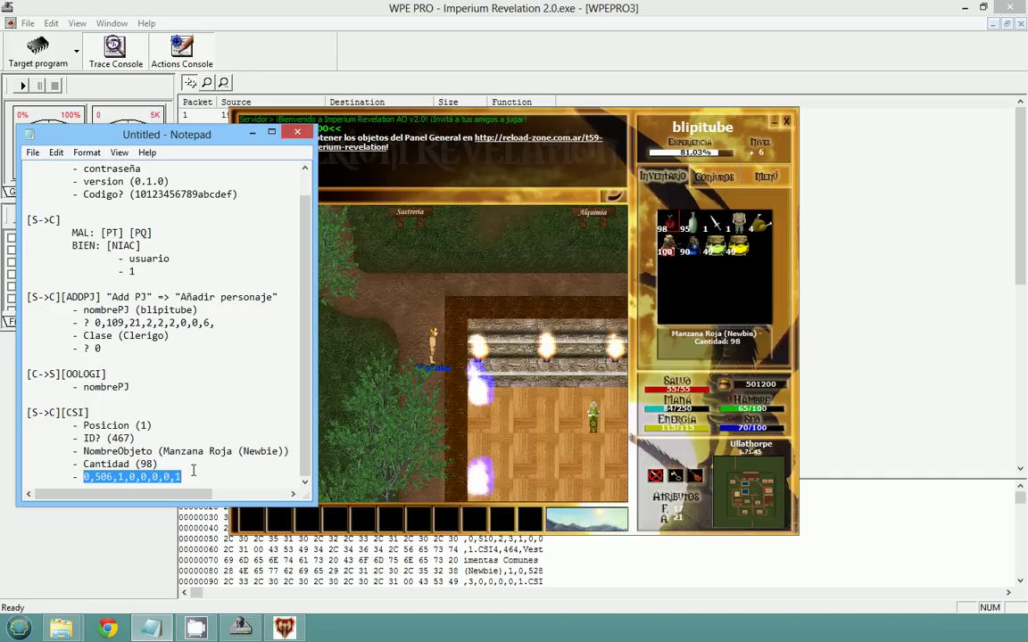
left_click(85, 476)
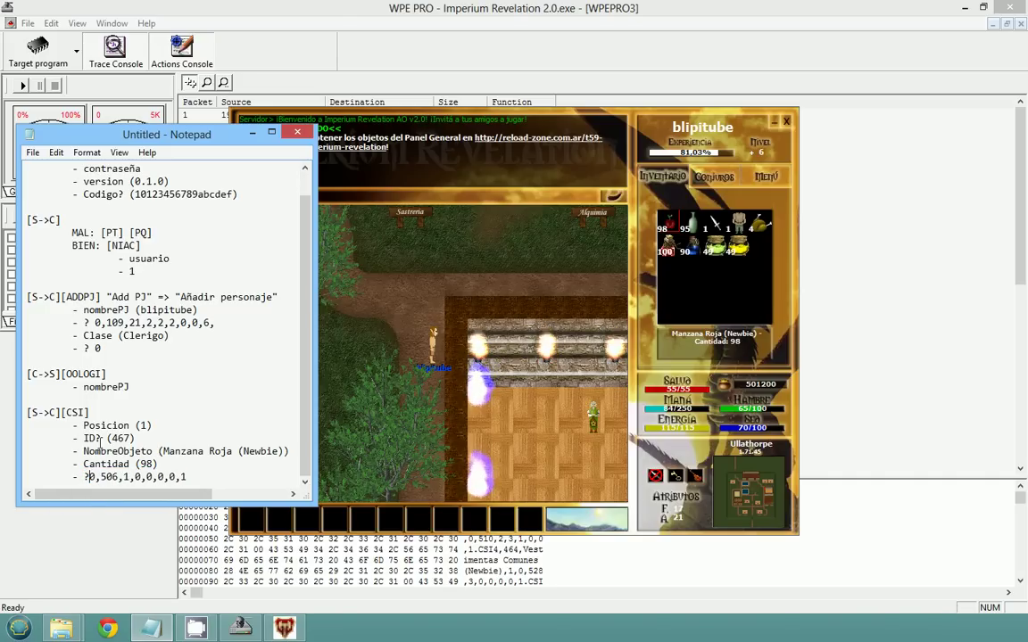
type("?")
scroll(154, 394, "up", 1)
scroll(153, 394, "down", 1)
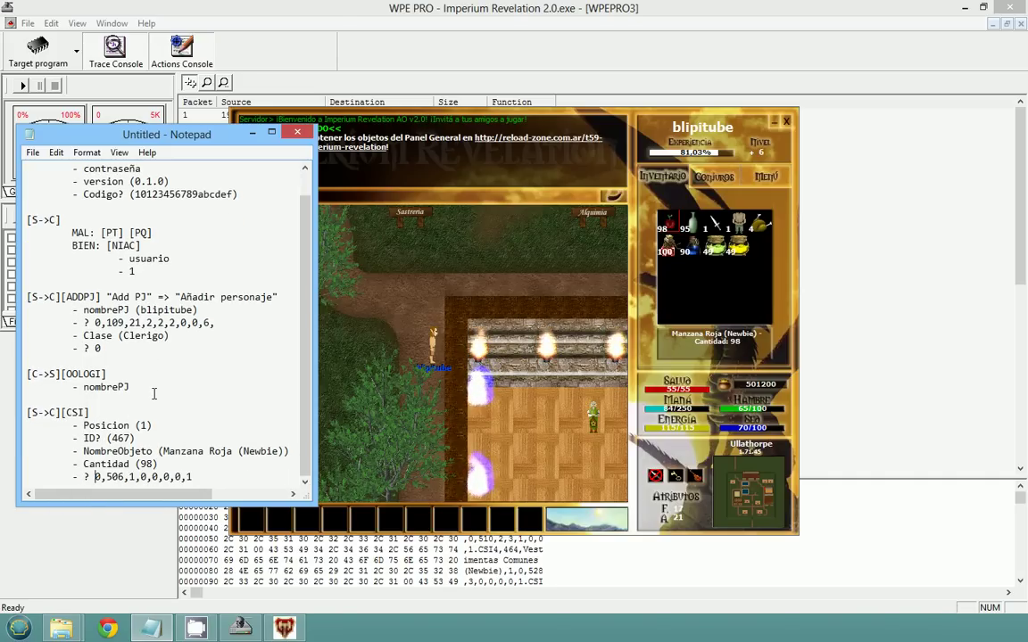
scroll(157, 395, "up", 1)
scroll(156, 393, "down", 1)
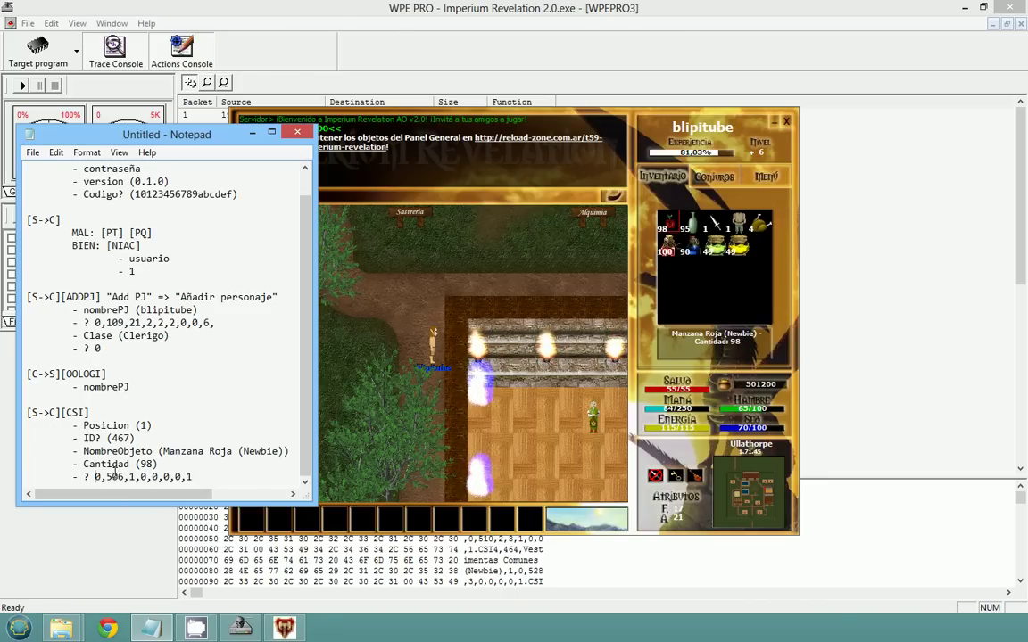
Switch to WPE PRO, enlarge the packet data view and examine the CSI records in the received 1474-byte packet
left_click(817, 432)
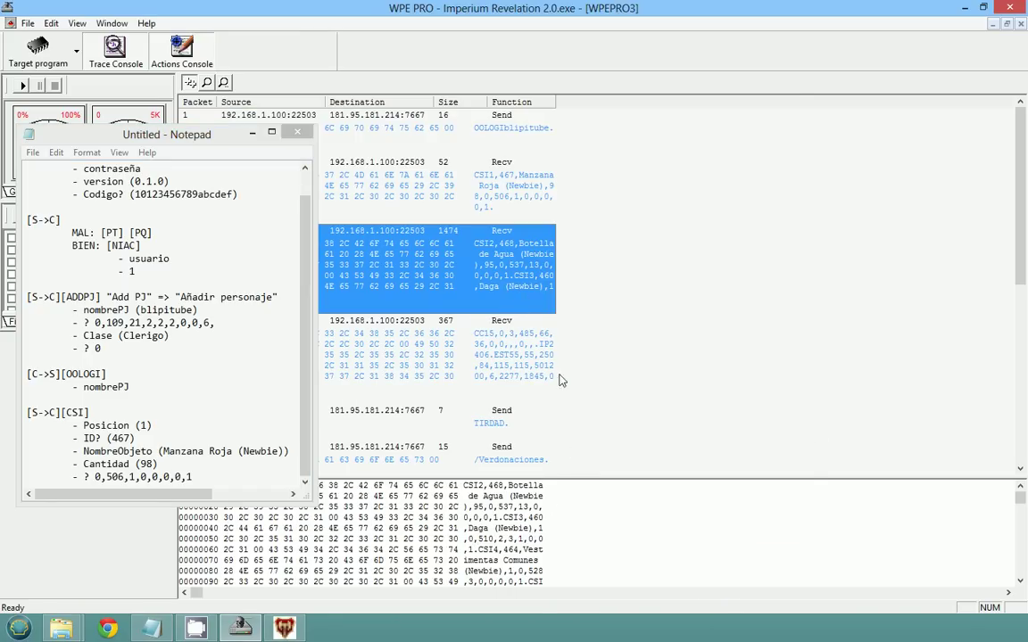
left_click(501, 337)
left_click(485, 311)
left_click_drag(622, 482, 626, 260)
mouse_move(1019, 294)
left_mouse_down()
mouse_move(1013, 567)
mouse_move(1003, 307)
left_mouse_up()
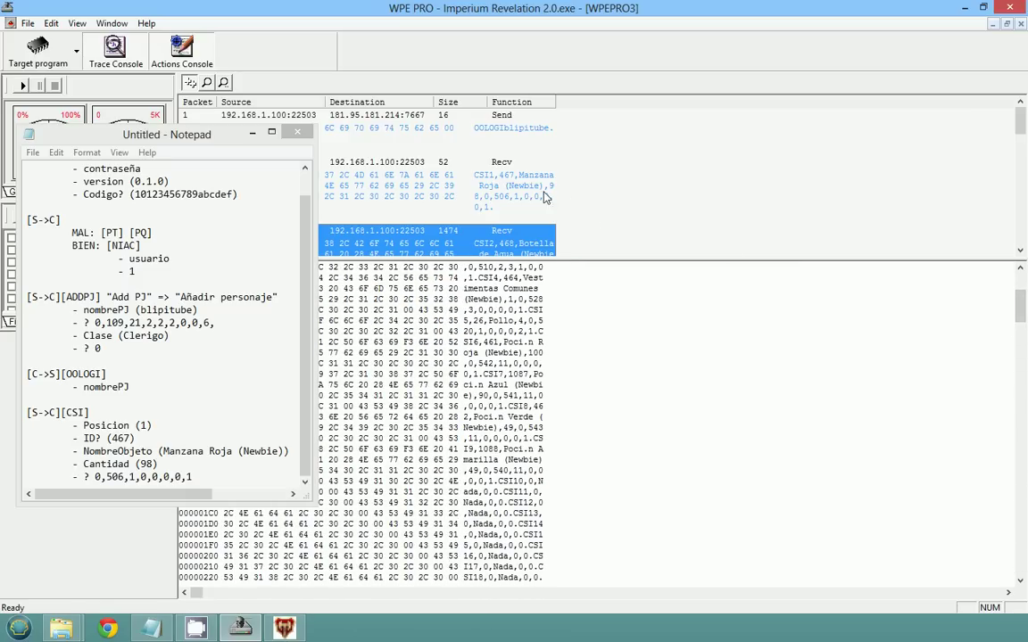
left_click(507, 200)
left_click_drag(464, 266, 488, 331)
left_click(446, 230)
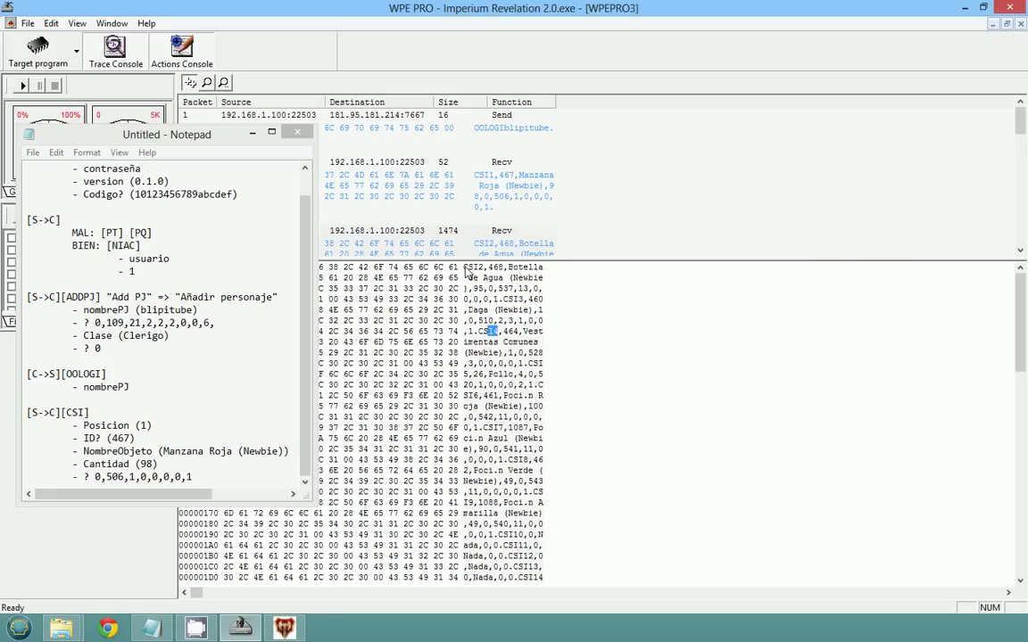
Copy the 1474-byte packet's text into Notepad below the CSI fields, with its beginning completed to read CSI2
left_click_drag(466, 271, 533, 568)
right_click(524, 549)
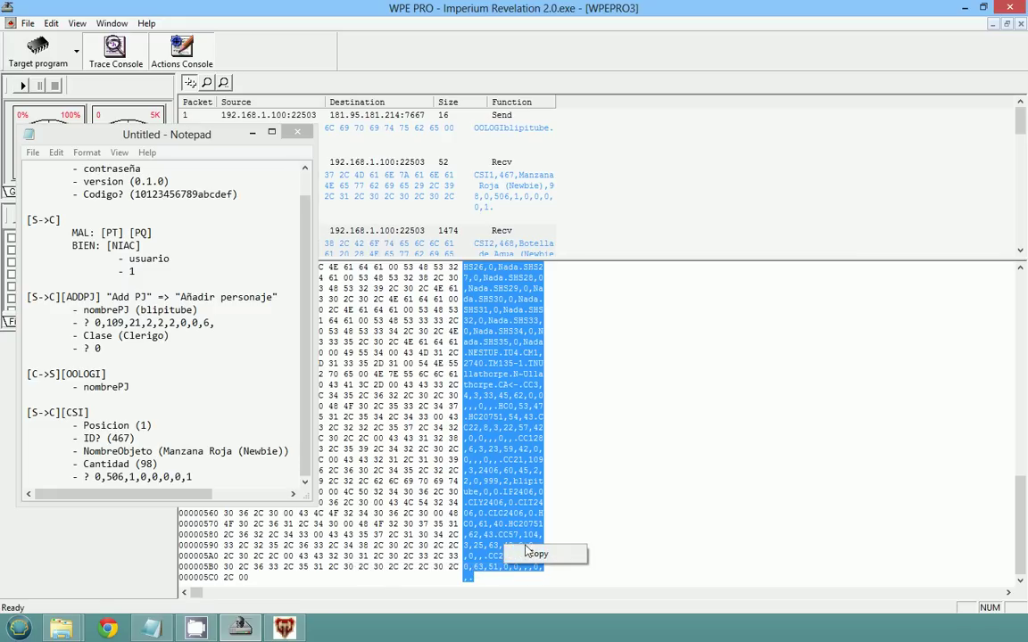
left_click(535, 554)
left_click(191, 414)
key("Return")
key("Return")
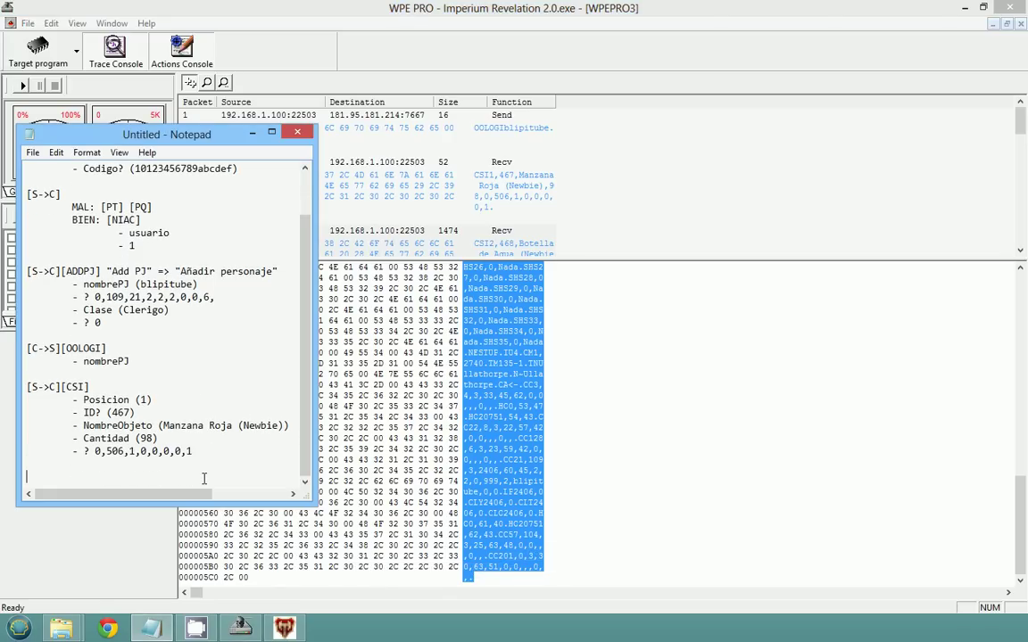
key("ctrl+v")
key("Home")
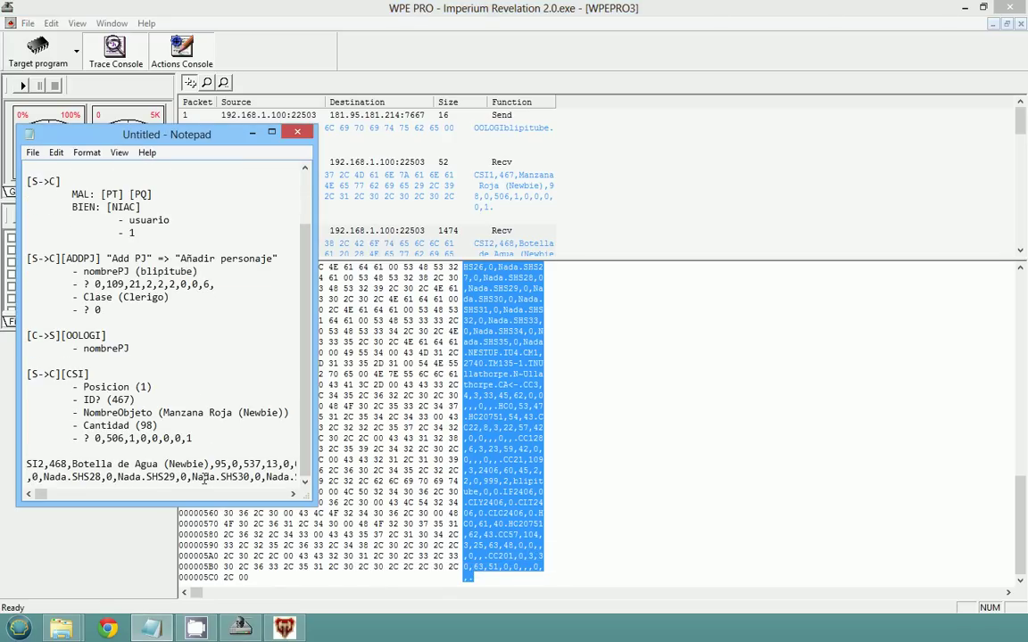
type("C")
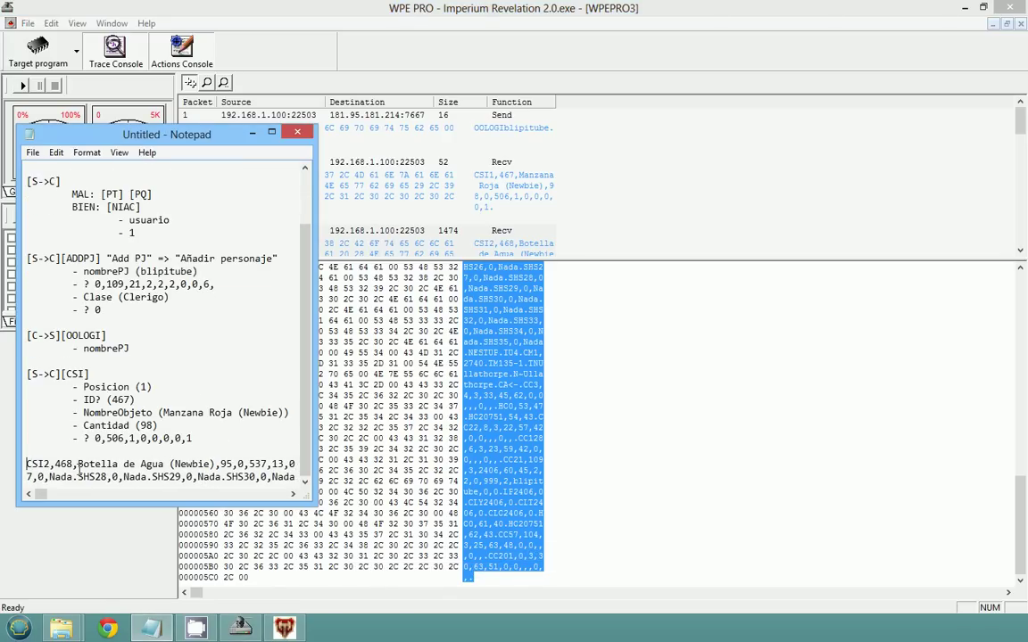
Bracket the first pasted record as [CSI][2,468,Botella de Agua (Newbie),95,0,537,13,0,0,0,0,1] and widen the Notepad window
key("Home")
type("[CSI][")
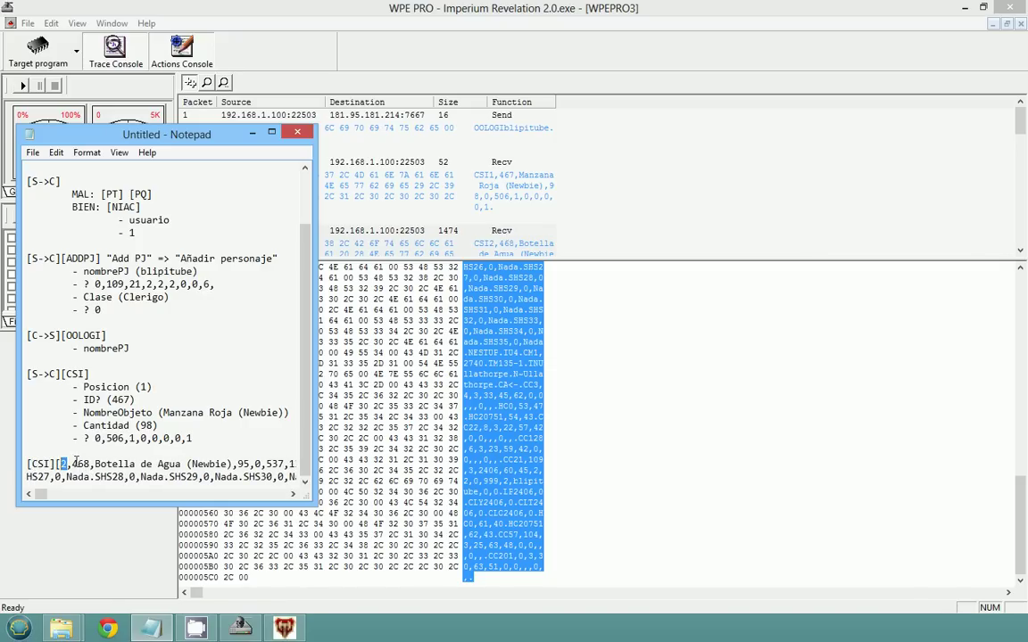
double_click(80, 464)
left_click_drag(95, 465, 615, 466)
left_click(357, 464)
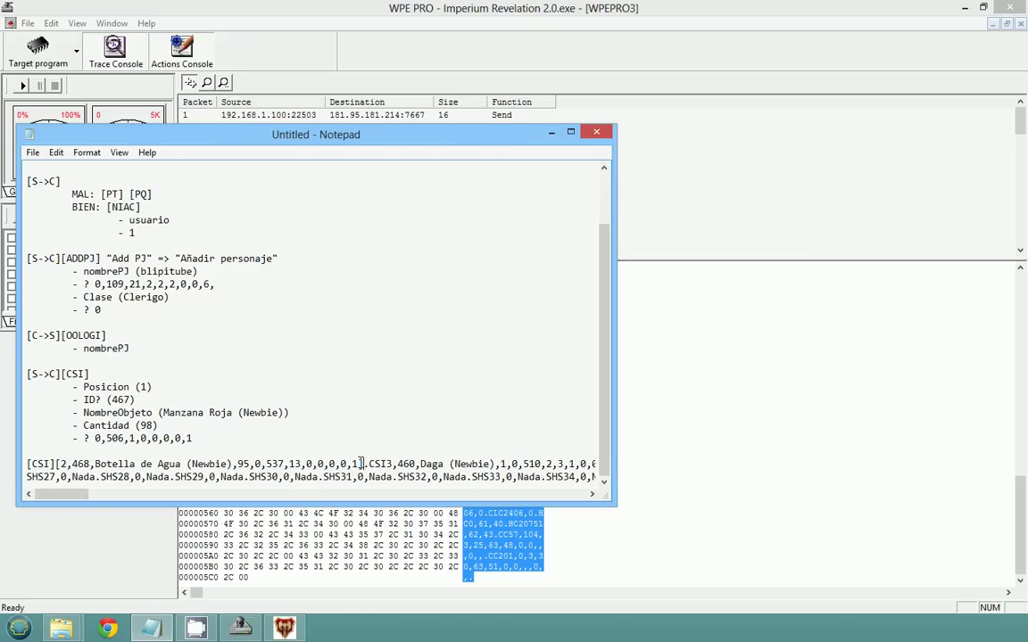
Split off the Daga record as [CSI][3,460,Daga (Newbie),1,0,510,2,3,1,0,0,1] and set the remaining packet text apart with {{{{
key("Return")
type("[")
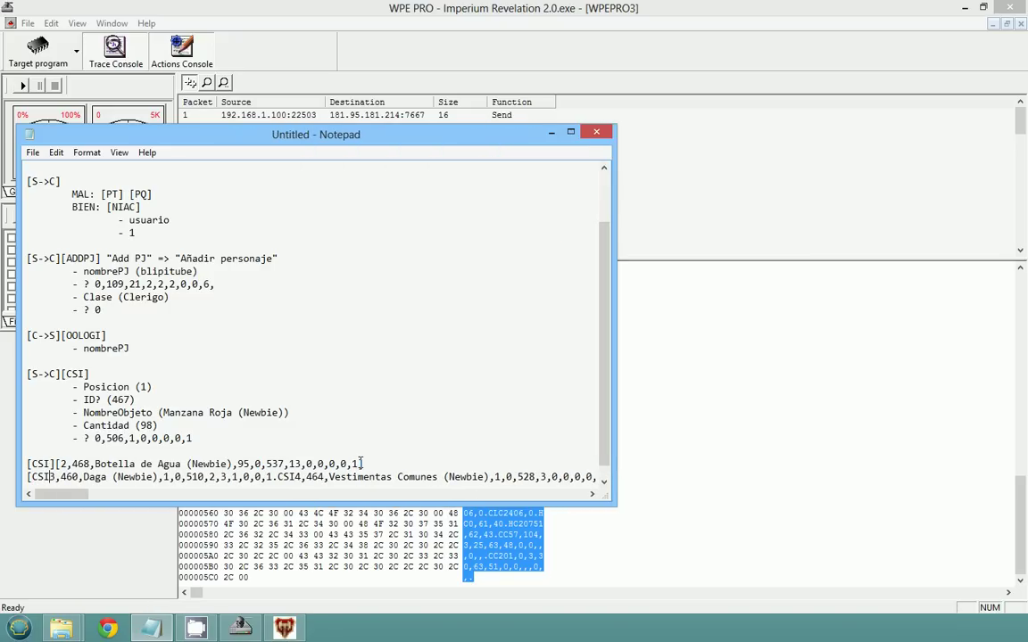
type("][")
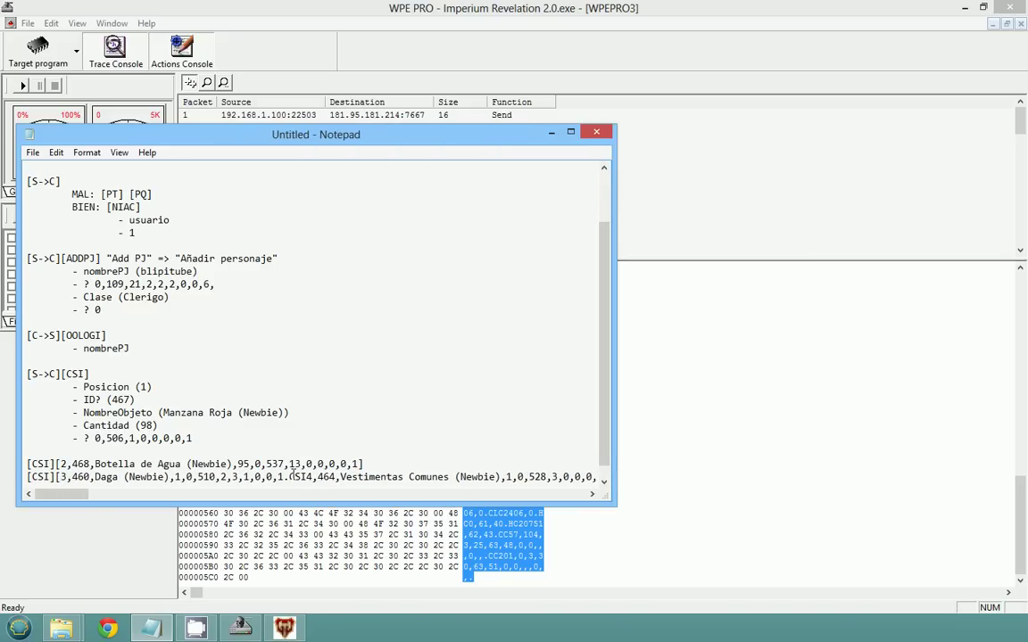
type("]")
key("Return")
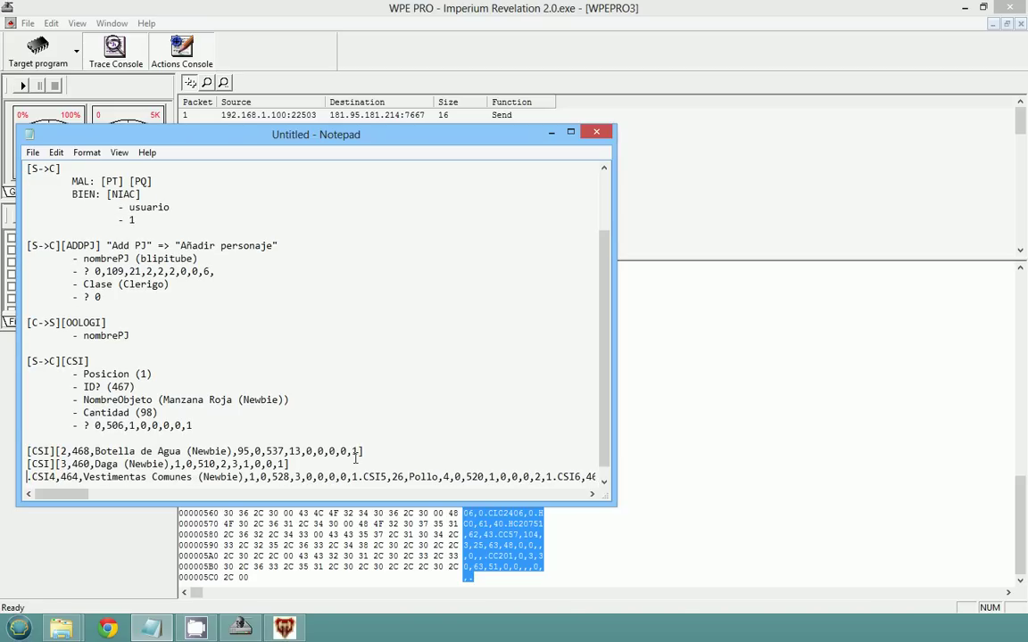
type("{{{{")
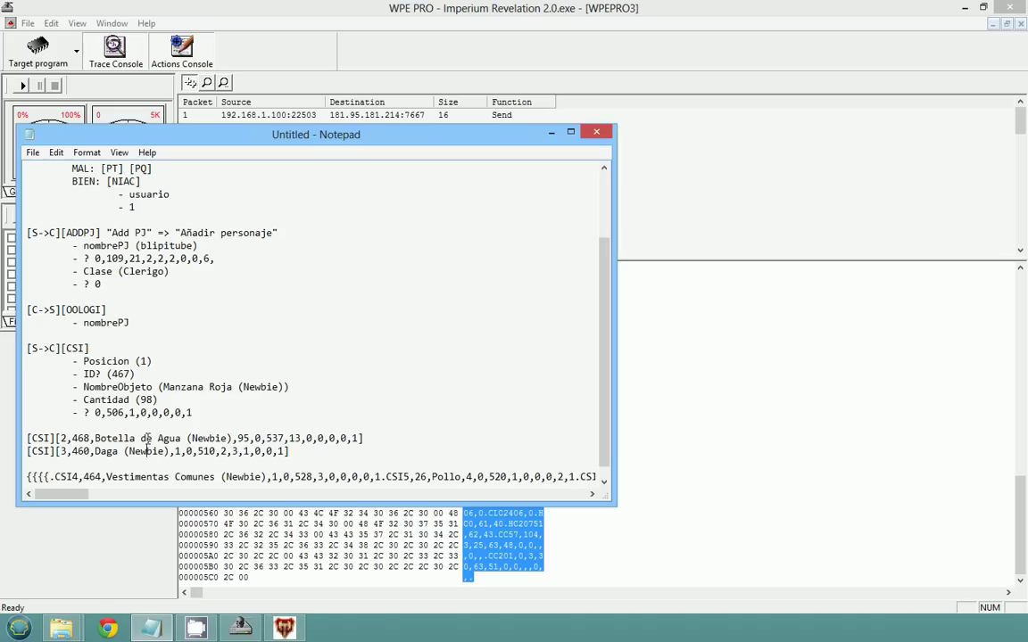
Bring up the game's inventory beside Notepad and compare the values after the item names in the Botella de Agua and Daga records
left_click_drag(96, 438, 358, 438)
left_click(284, 628)
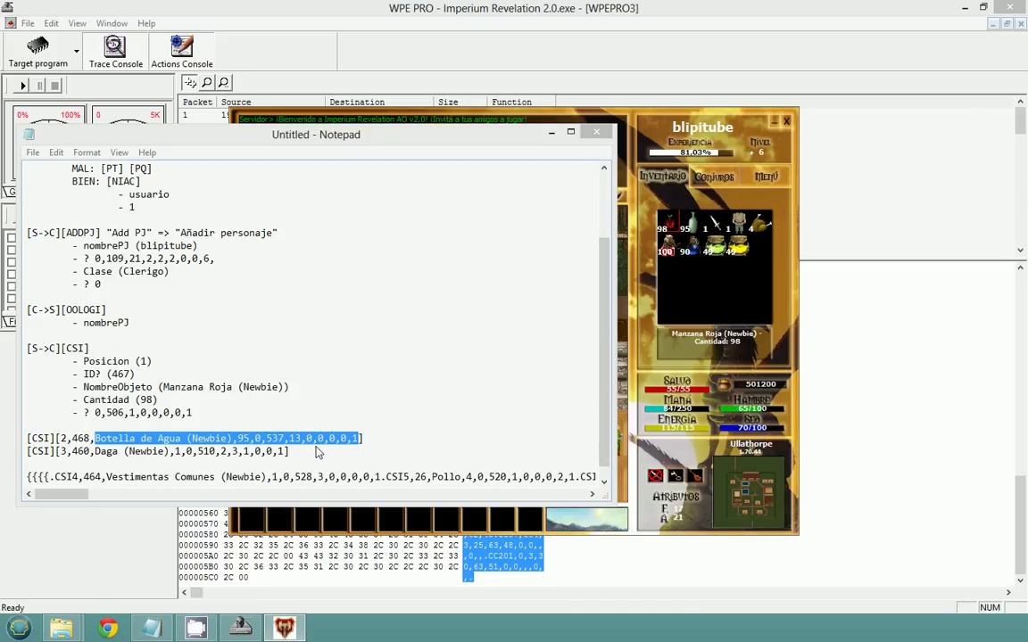
left_click(311, 455)
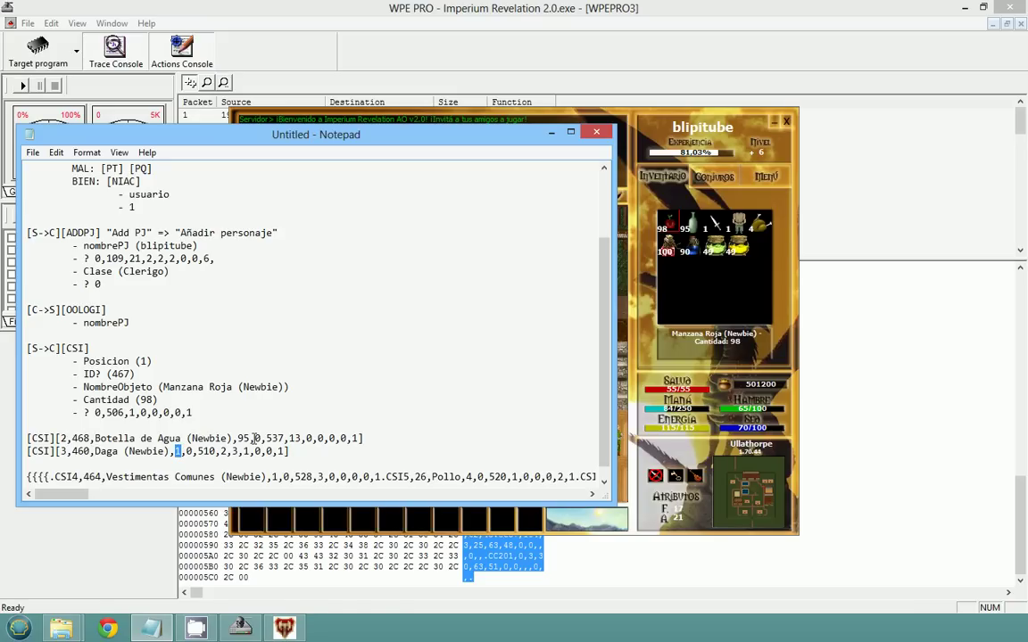
left_click_drag(254, 439, 355, 438)
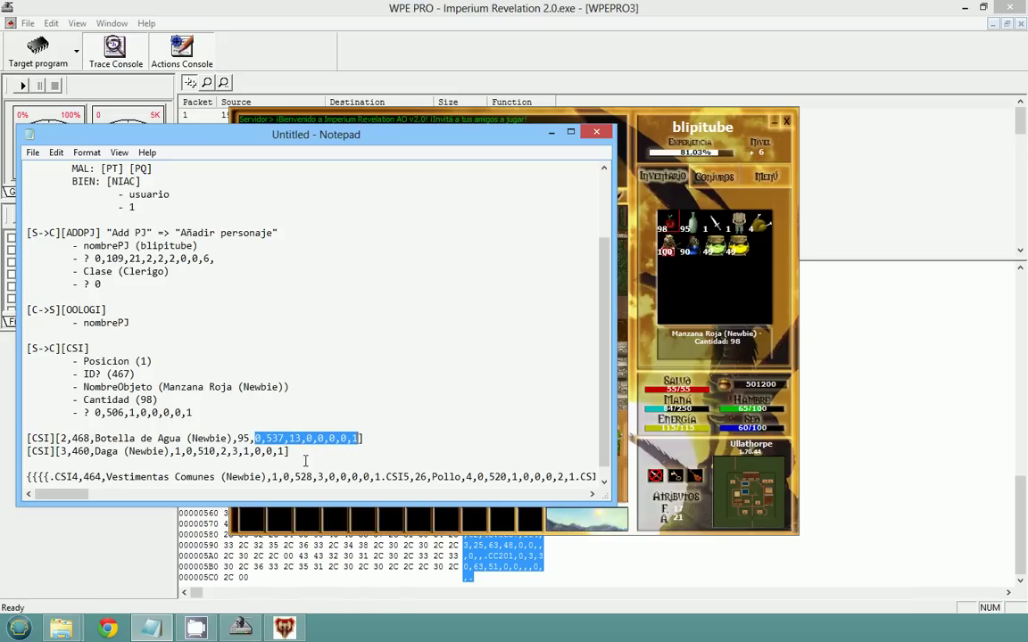
left_click_drag(285, 452, 267, 453)
left_click(273, 452)
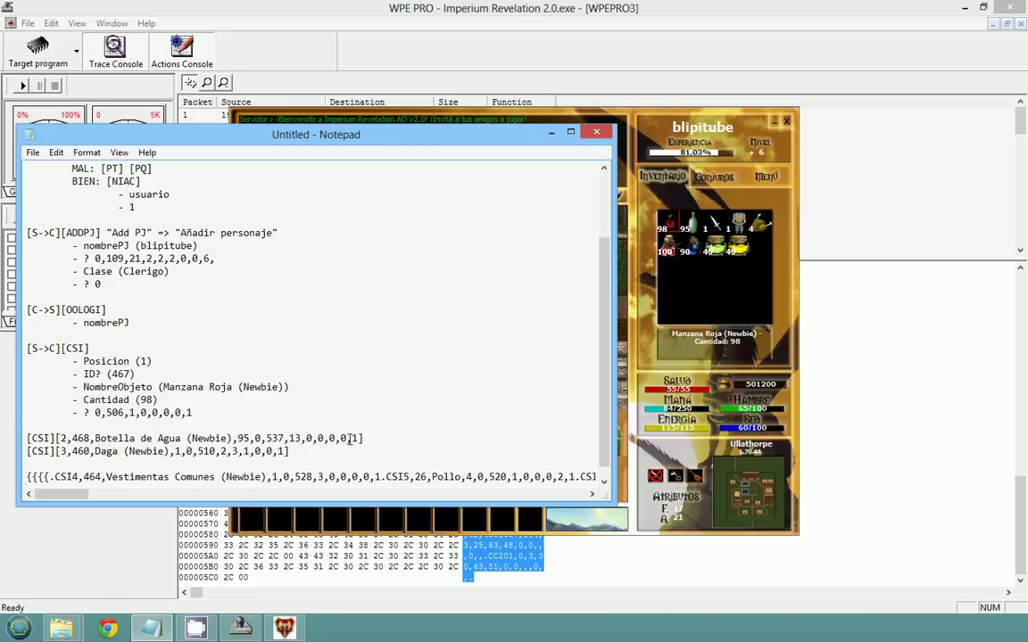
left_click_drag(349, 438, 305, 438)
left_click_drag(181, 413, 148, 416)
left_click_drag(273, 452, 233, 452)
left_click_drag(239, 452, 271, 456)
double_click(247, 452)
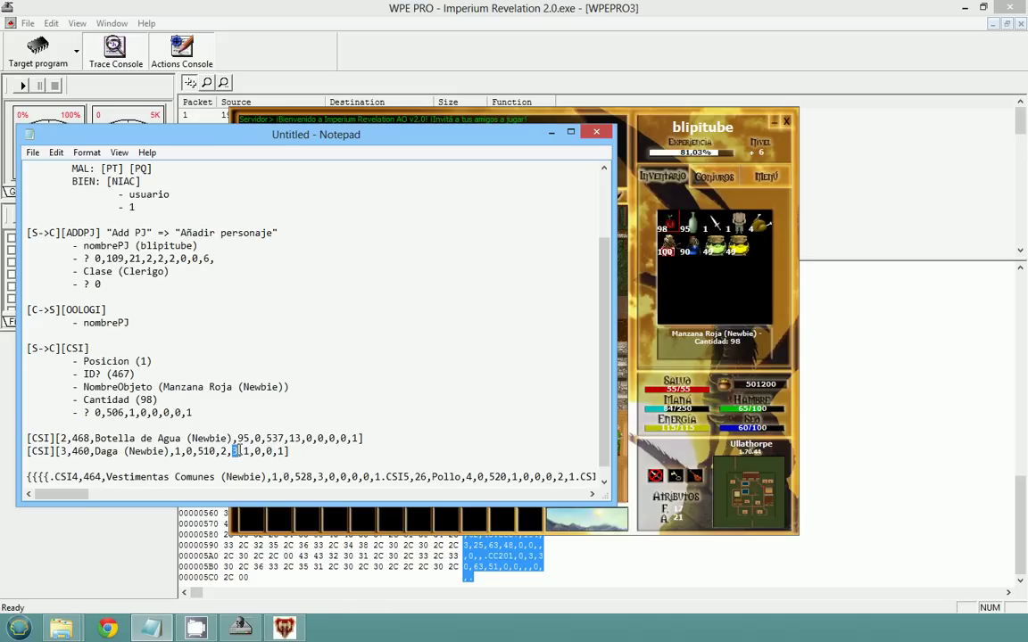
double_click(257, 452)
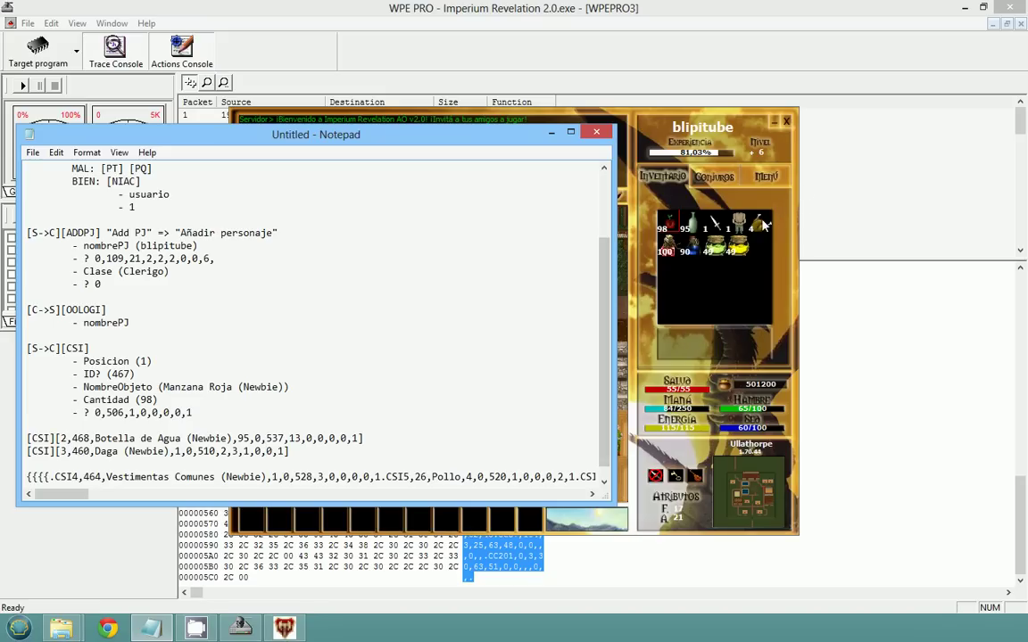
Check the Daga's hit values in the game inventory against the matching numbers in its CSI record
left_click(723, 227)
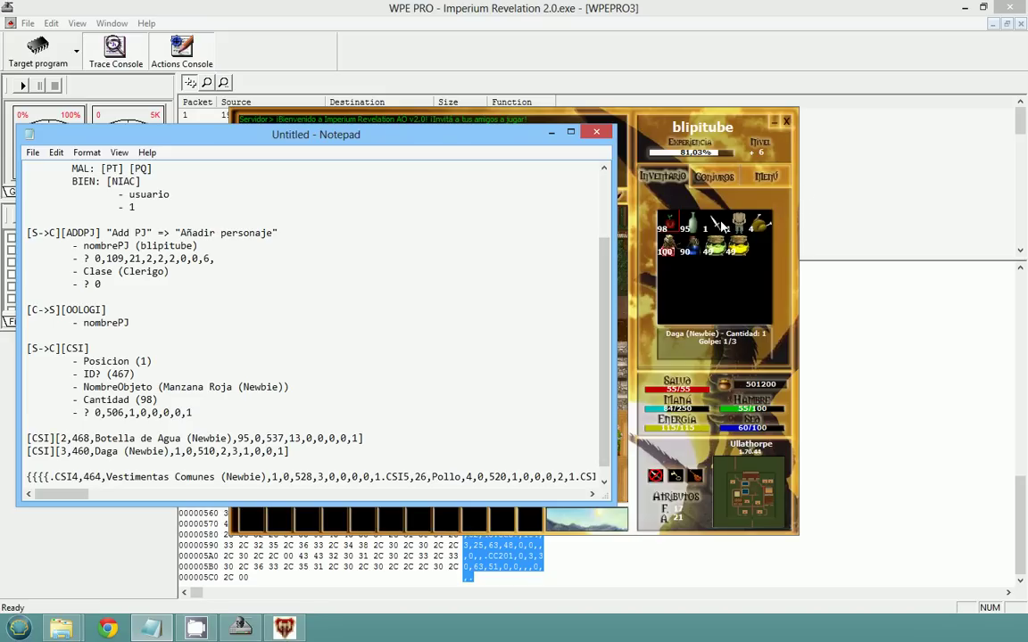
left_click(722, 264)
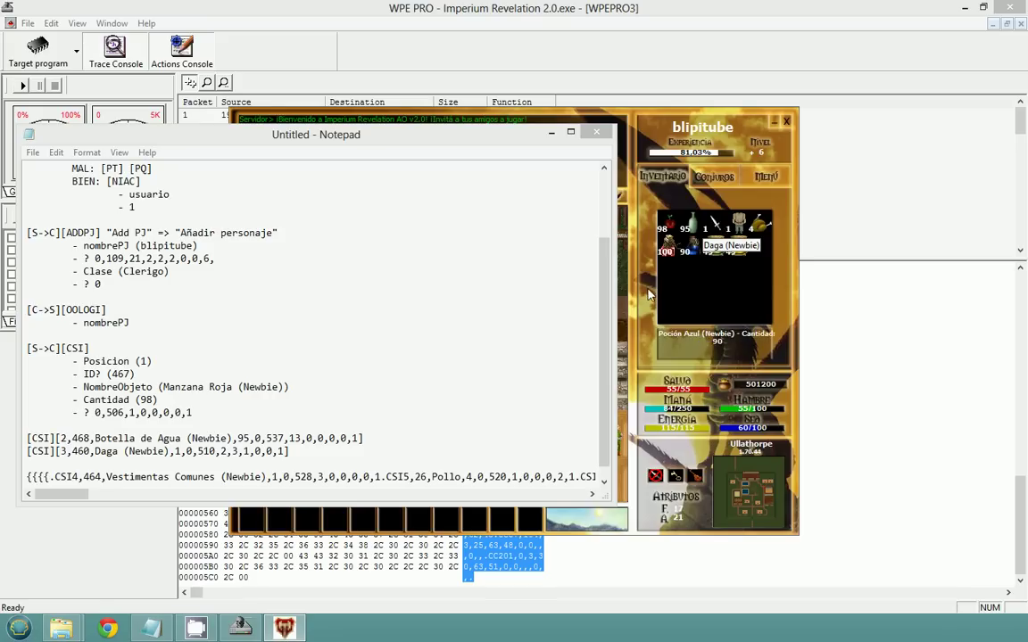
double_click(235, 451)
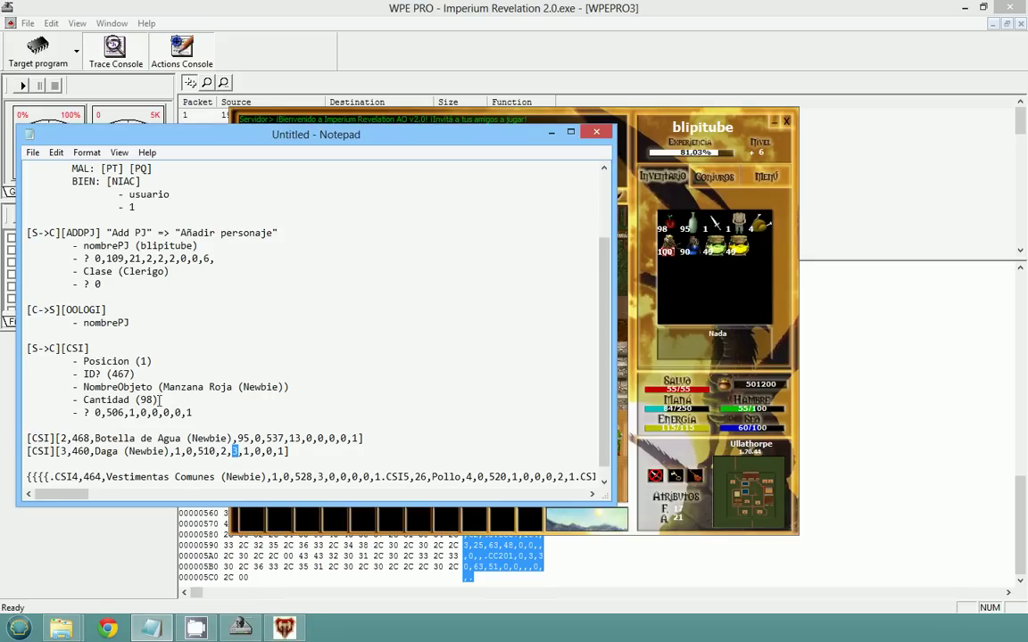
Break the unknown CSI values after 0,506,1, and label the next value as "- Golpe Maximo (0)" on its own line
left_click(140, 413)
key("Return")
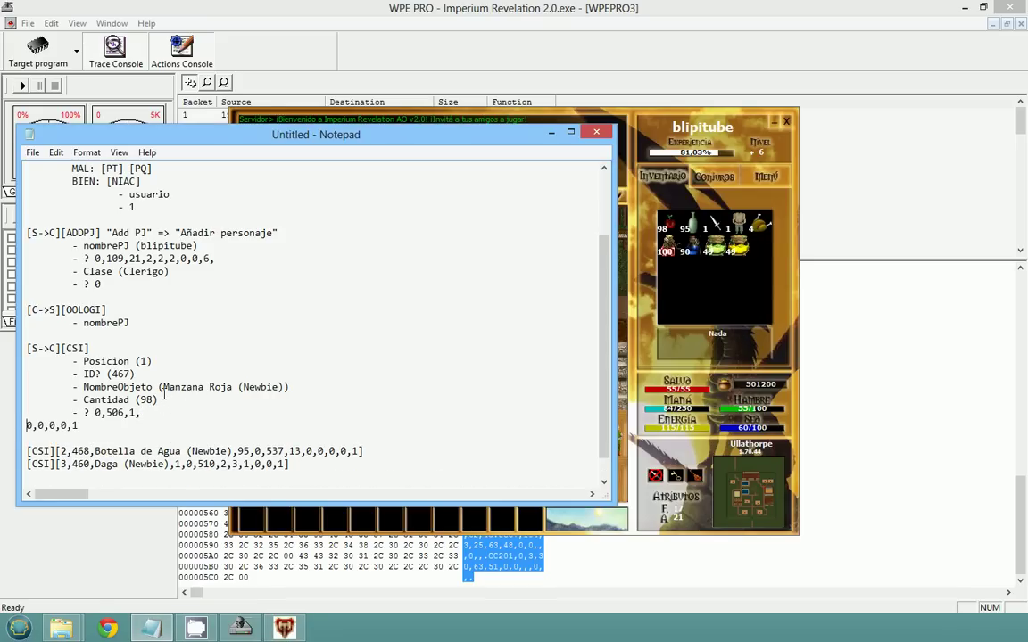
type("- GolpeMa")
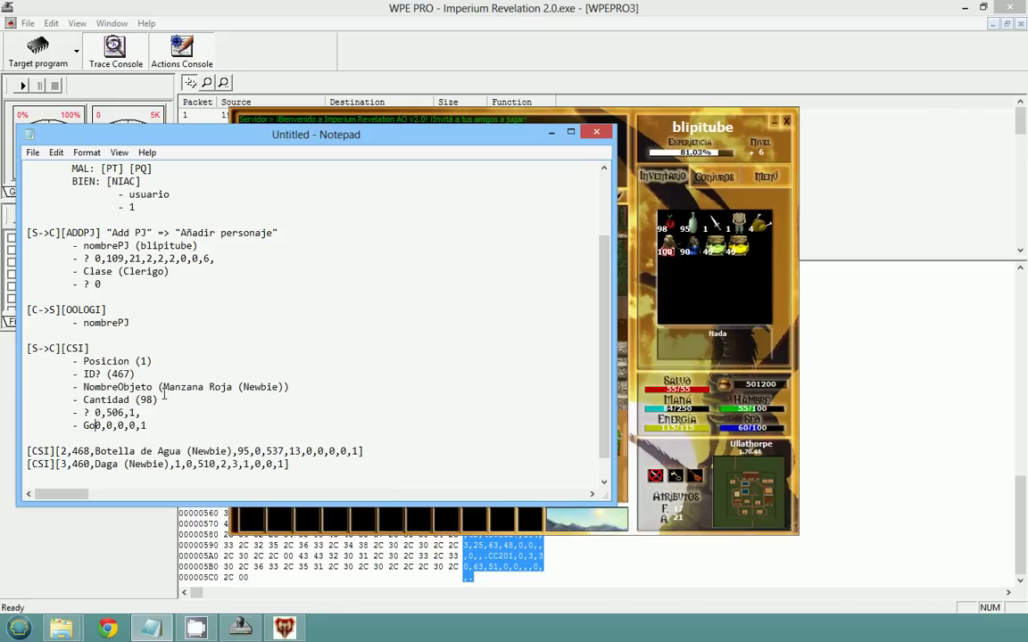
key("BackSpace")
key("BackSpace")
type("Maximo (")
key("Right")
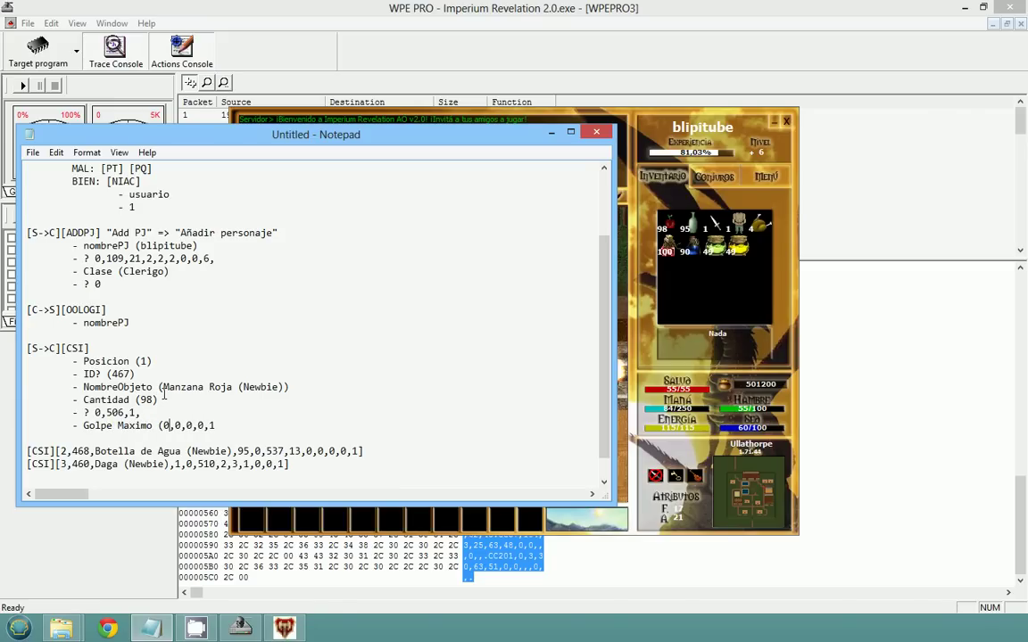
type(")")
Label the following CSI value as "- Golpe Normal (0)" on a new line below Golpe Maximo
key("Return")
key("Tab")
key("Delete")
type("- GOlpe")
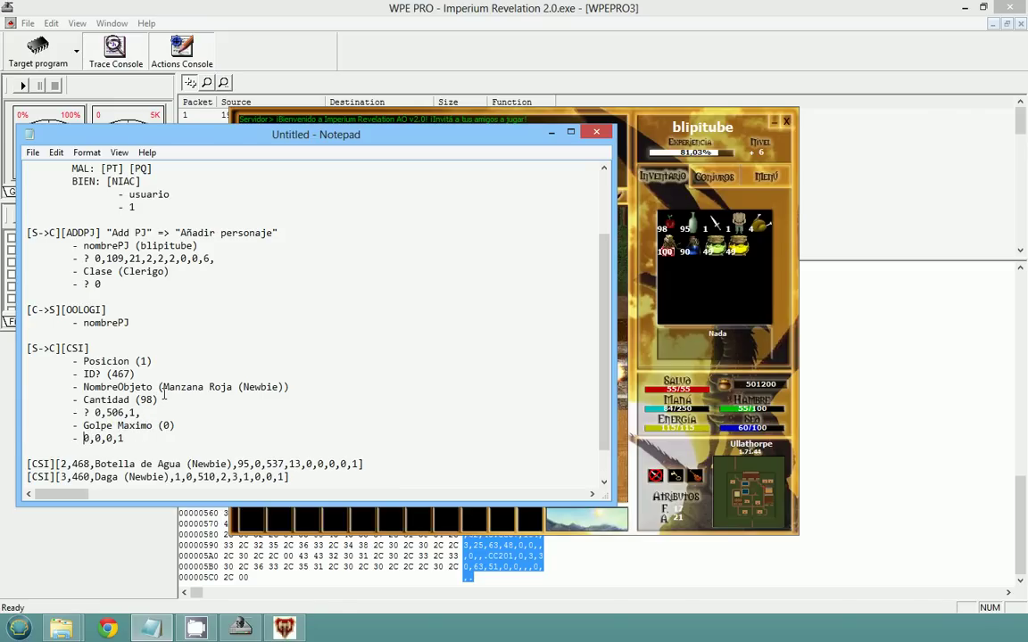
key("BackSpace")
key("BackSpace")
key("BackSpace")
key("BackSpace")
type("olpe")
type(" Normal (0")
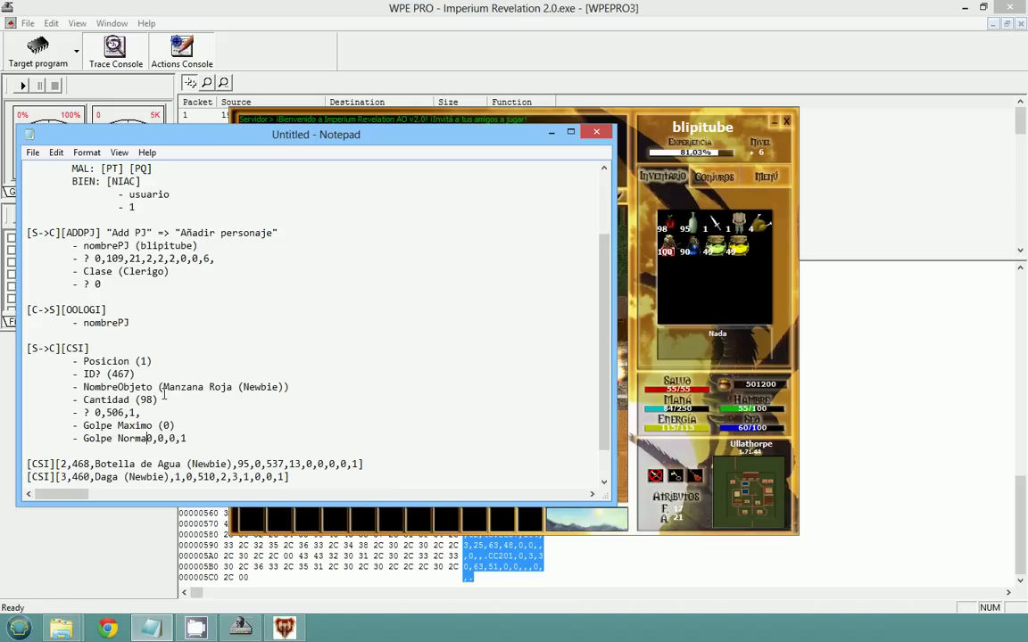
type(")")
Move the remaining CSI values 0,0,1 to their own indented line starting with a dash
key("Delete")
key("Return")
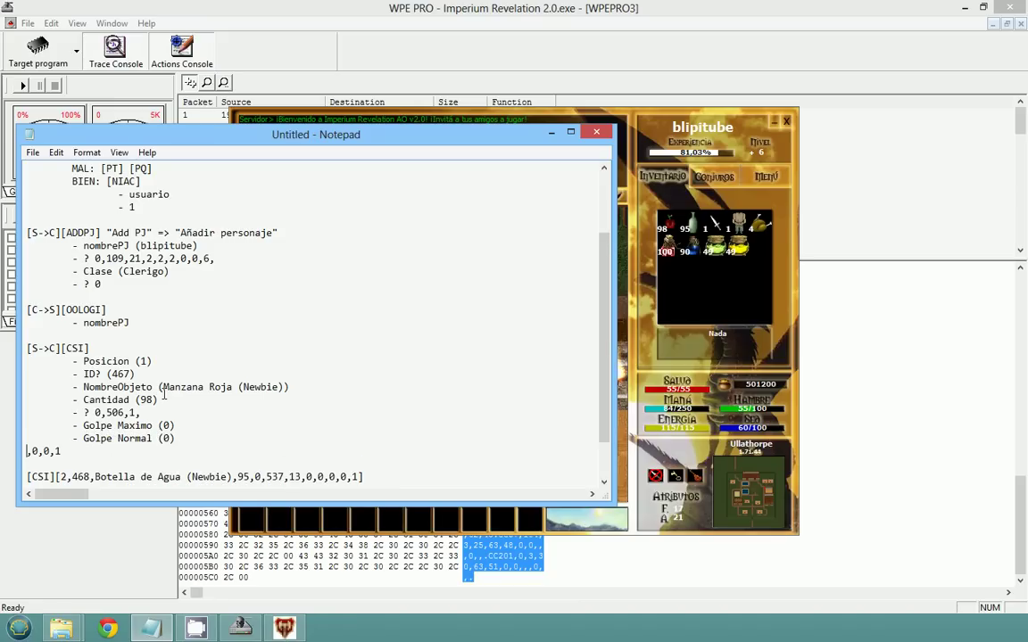
key("Tab")
type("-")
Match the Daga record against the listed CSI fields and inspect the Vestimentas Comunes item in the game inventory for its last values
scroll(163, 392, "down", 2)
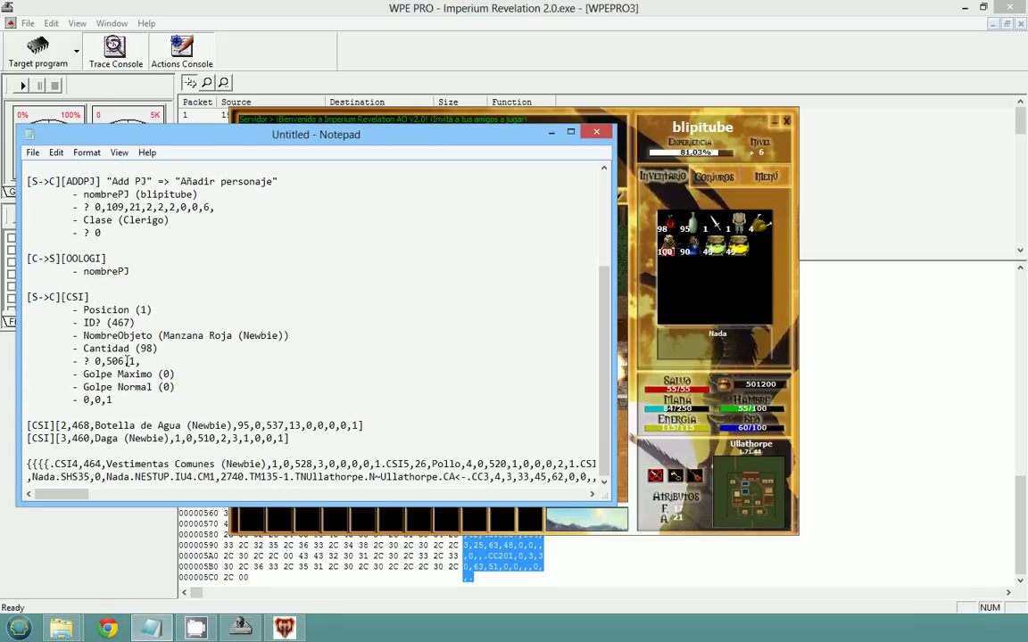
mouse_move(135, 310)
left_mouse_down()
mouse_move(81, 310)
mouse_move(153, 310)
left_mouse_up()
double_click(153, 374)
double_click(108, 439)
left_click(60, 438)
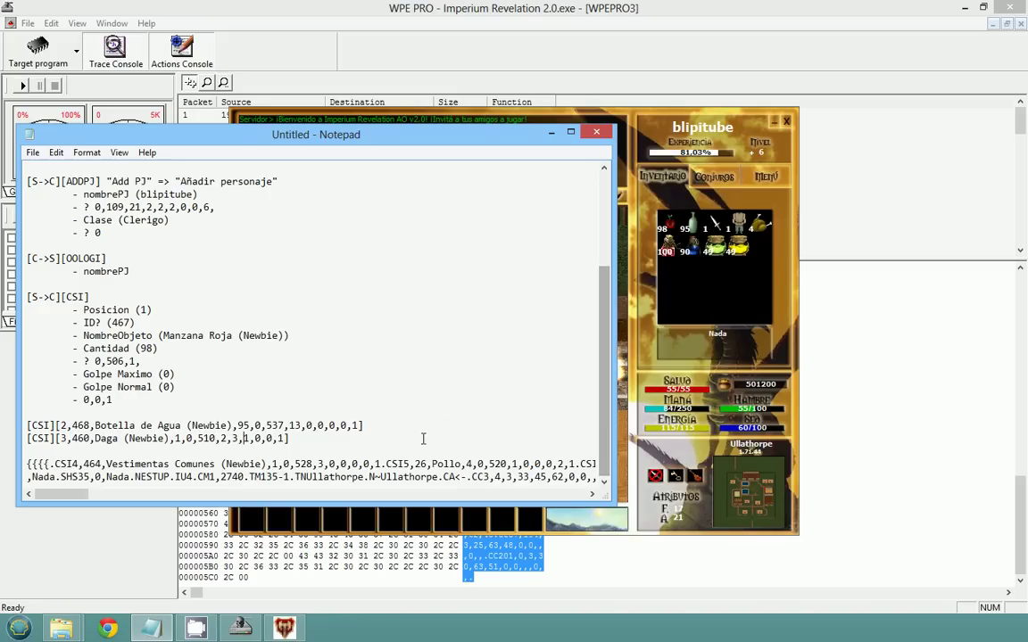
left_click_drag(271, 439, 250, 439)
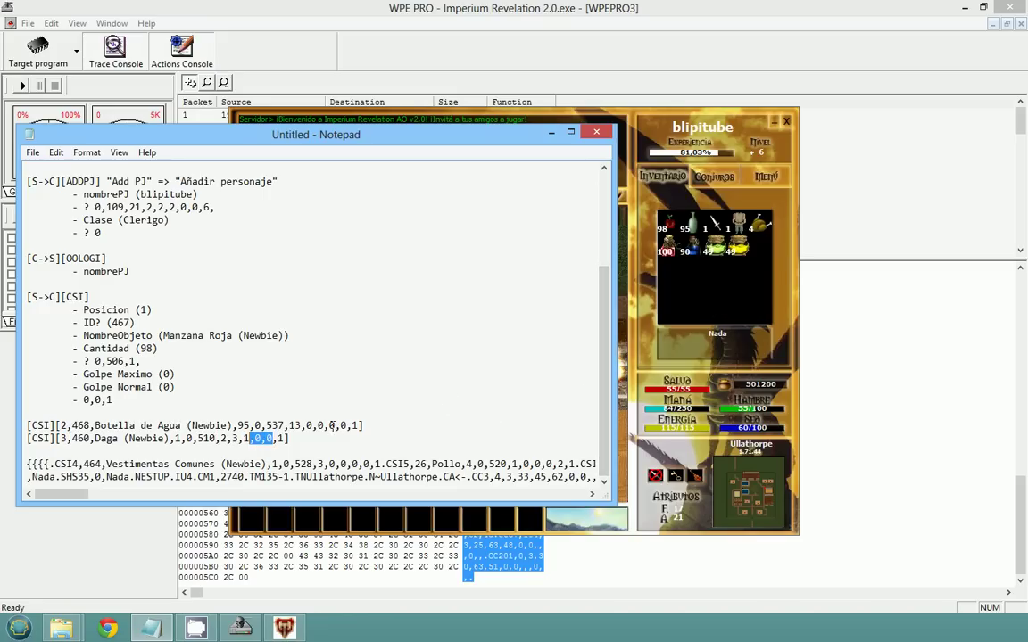
left_click(745, 228)
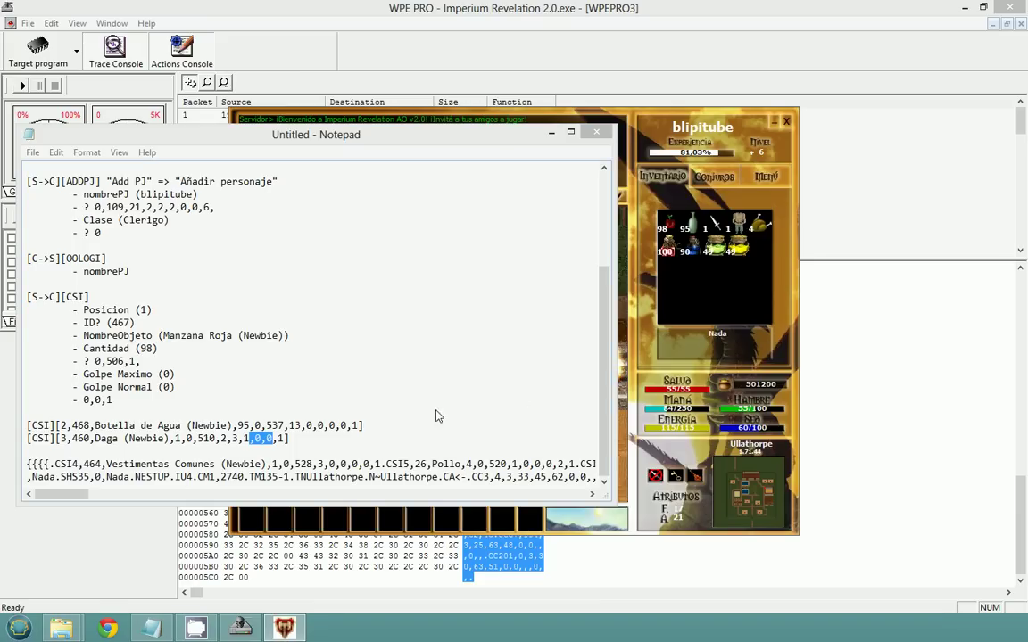
left_click_drag(255, 438, 266, 438)
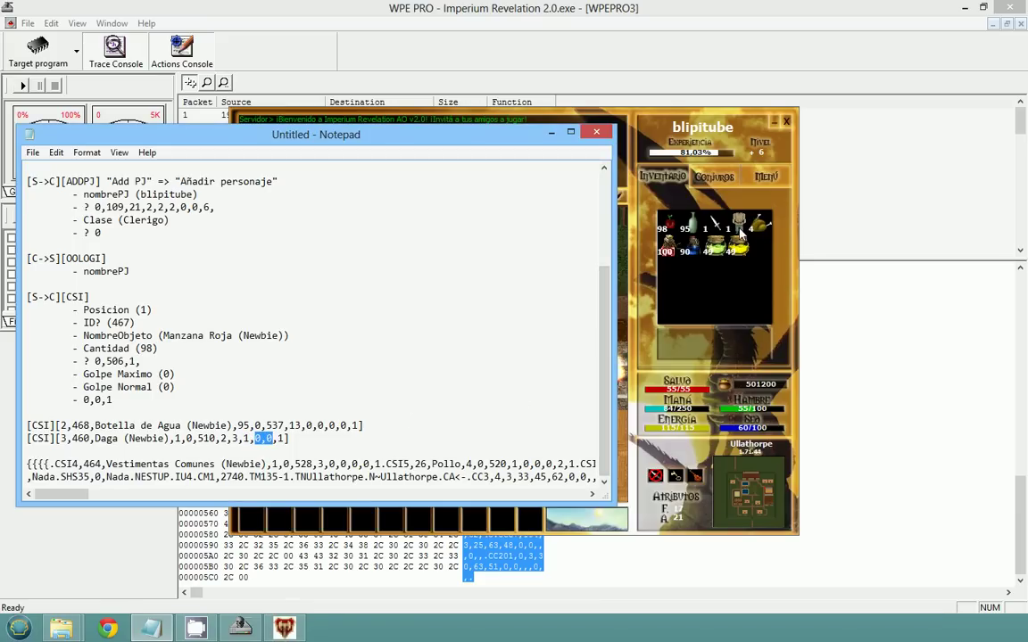
mouse_move(743, 223)
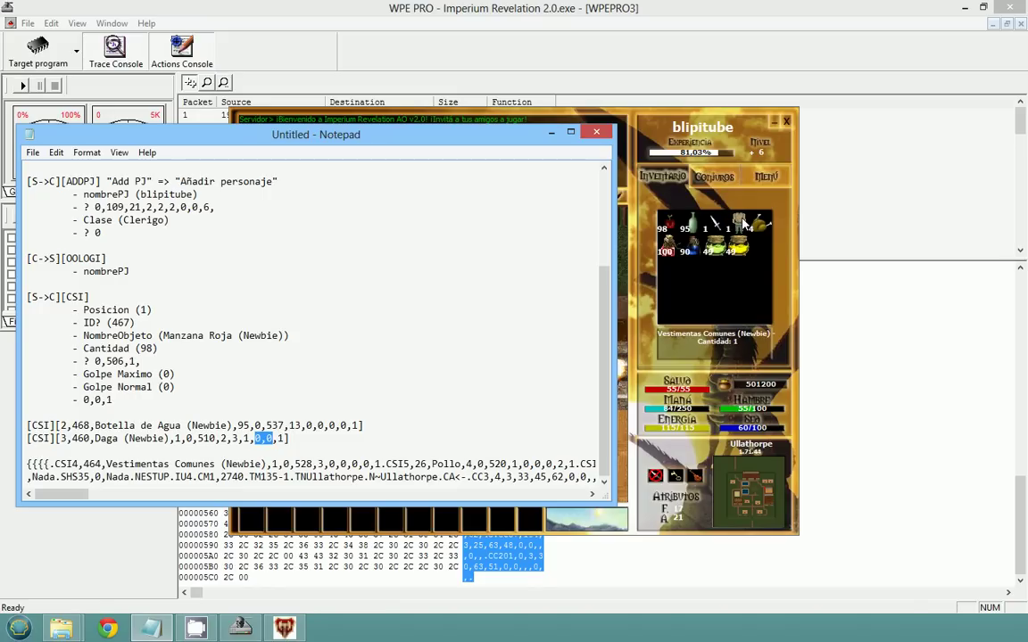
Mark the final CSI values as unknown with "? 0,0,1" and recheck the Vestimentas Comunes item in the game inventory
left_click(84, 399)
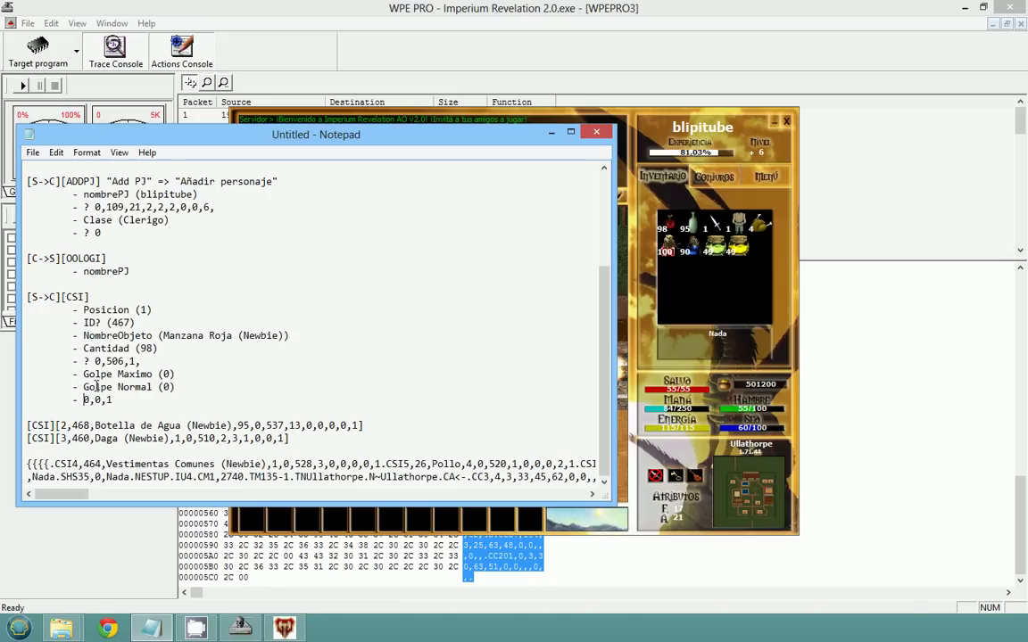
type("?")
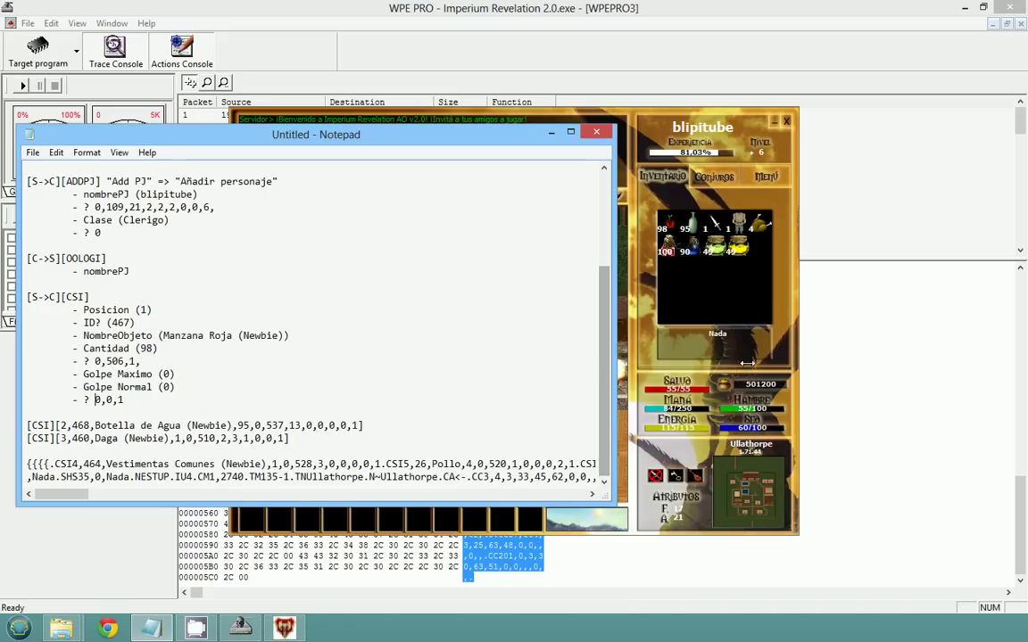
left_click(747, 277)
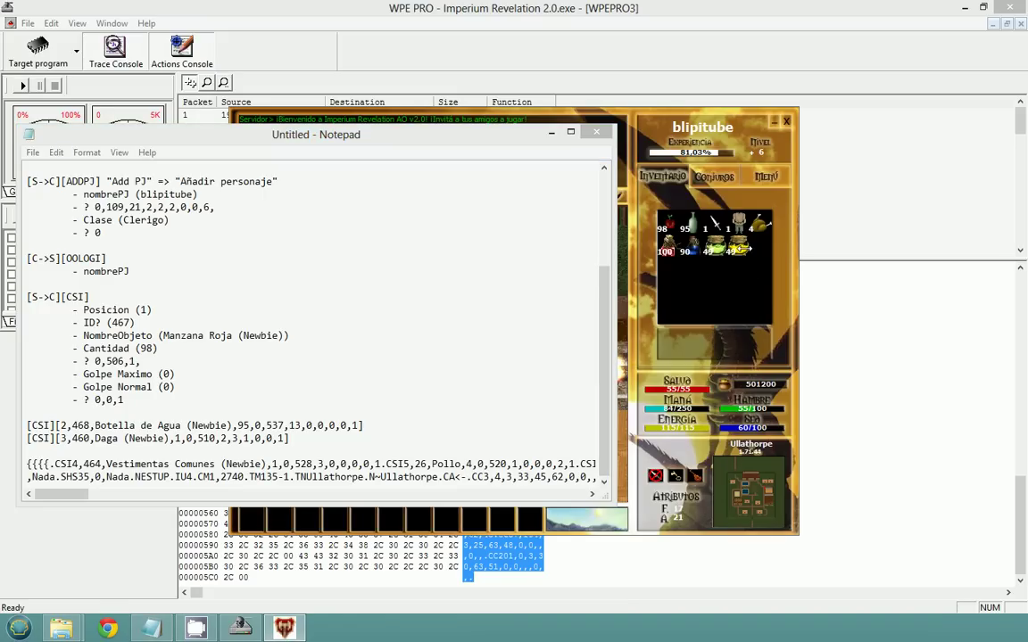
left_click(740, 224)
left_click(221, 384)
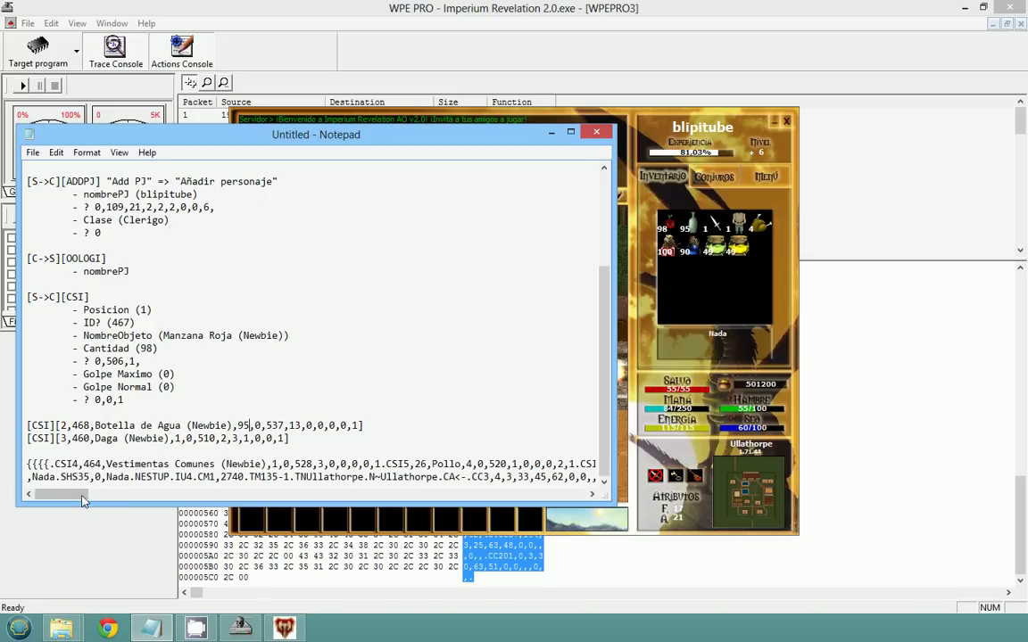
Copy the CSI10,0,Nada,0,0 record from the remaining packet text onto its own line below the Daga record
left_click_drag(81, 497, 220, 496)
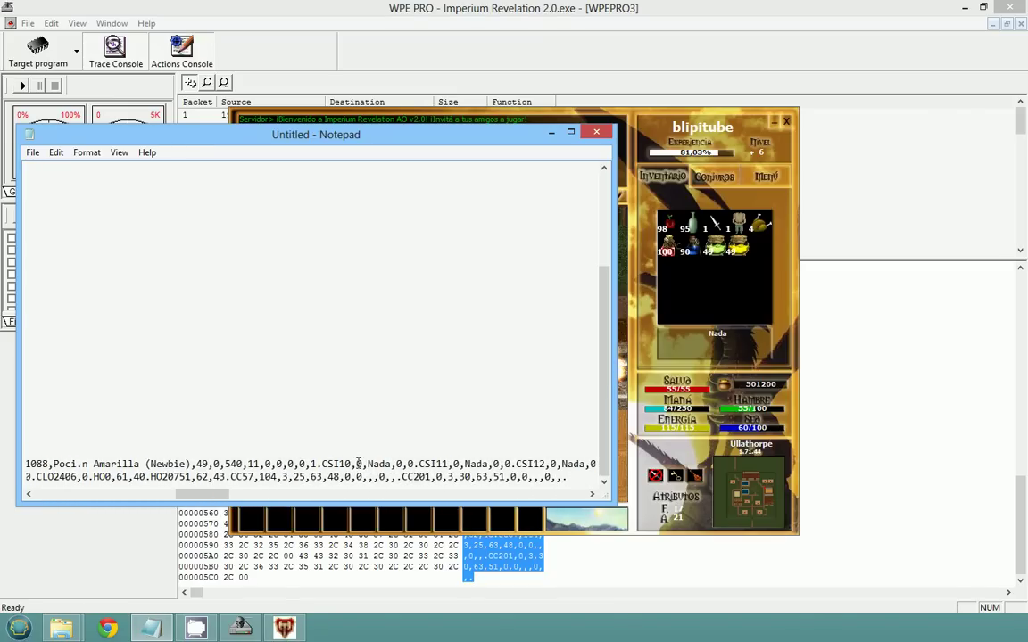
left_click_drag(353, 464, 324, 464)
key("ctrl+c")
left_click(364, 464)
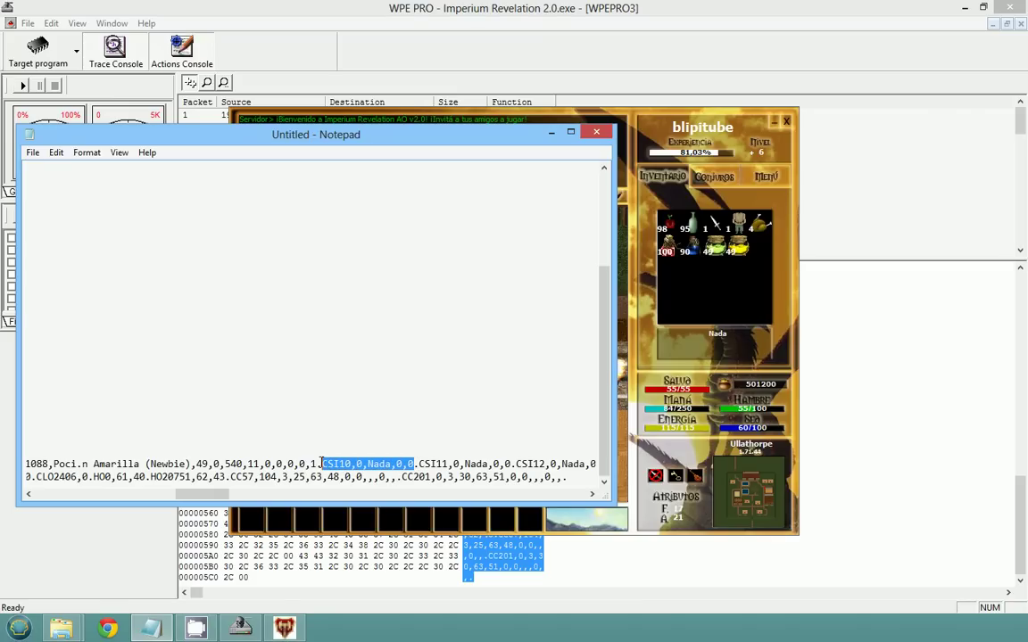
left_click_drag(206, 495, 64, 485)
left_click(335, 448)
key("Up")
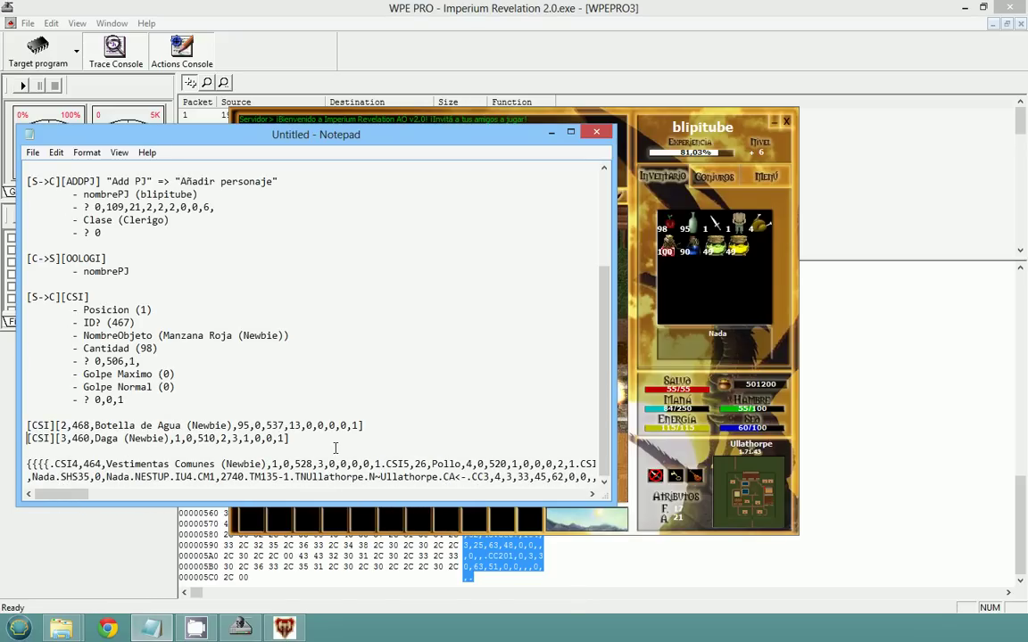
key("Return")
key("Return")
key("Up")
key("ctrl+v")
key("Home")
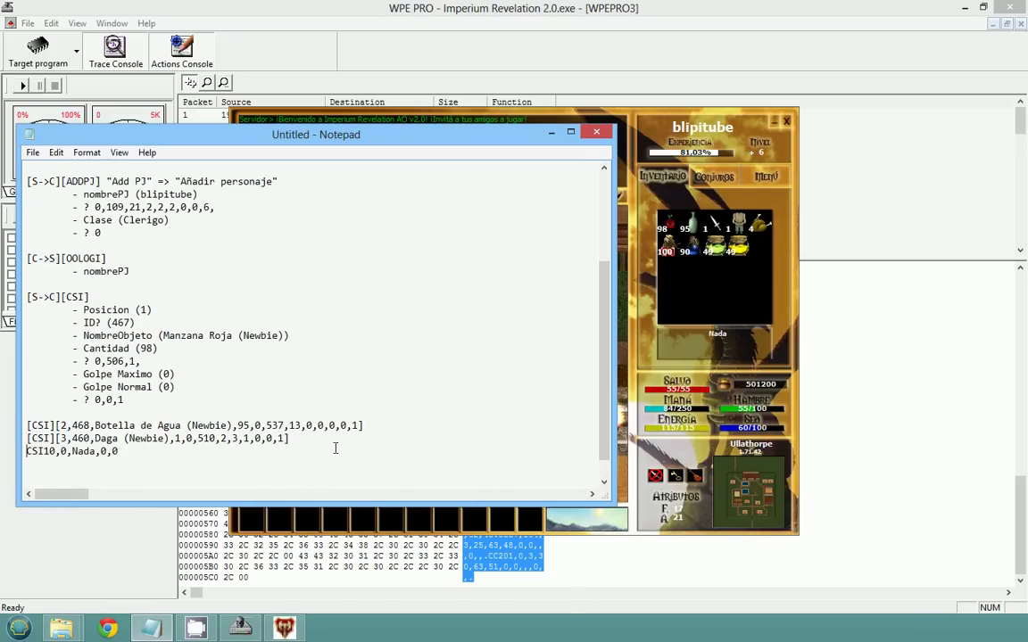
Bracket the pasted empty-slot record as [CSI][10,0,Nada,0,0]
type("[")
key("Right")
key("Right")
key("Right")
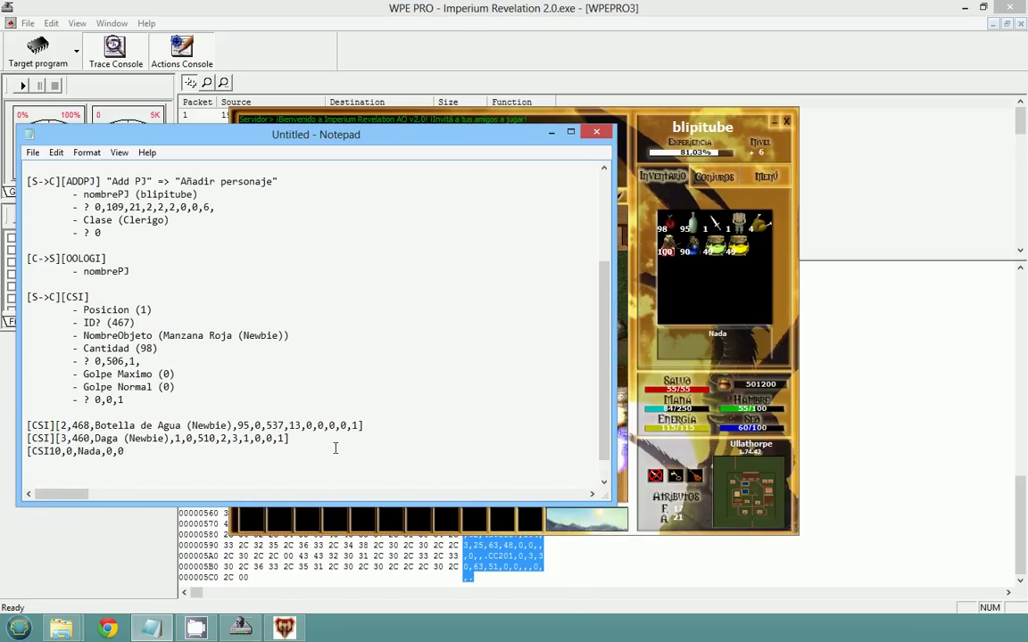
type("][")
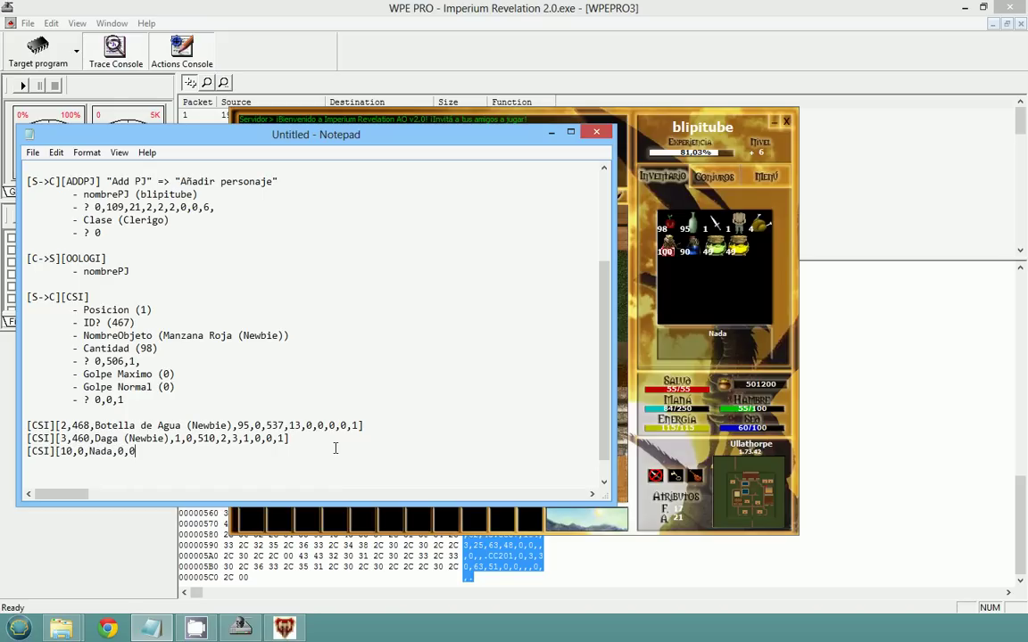
type("]")
Compare the Daga and Botella de Agua records with the Nada record for slot 10
left_click_drag(289, 438, 24, 437)
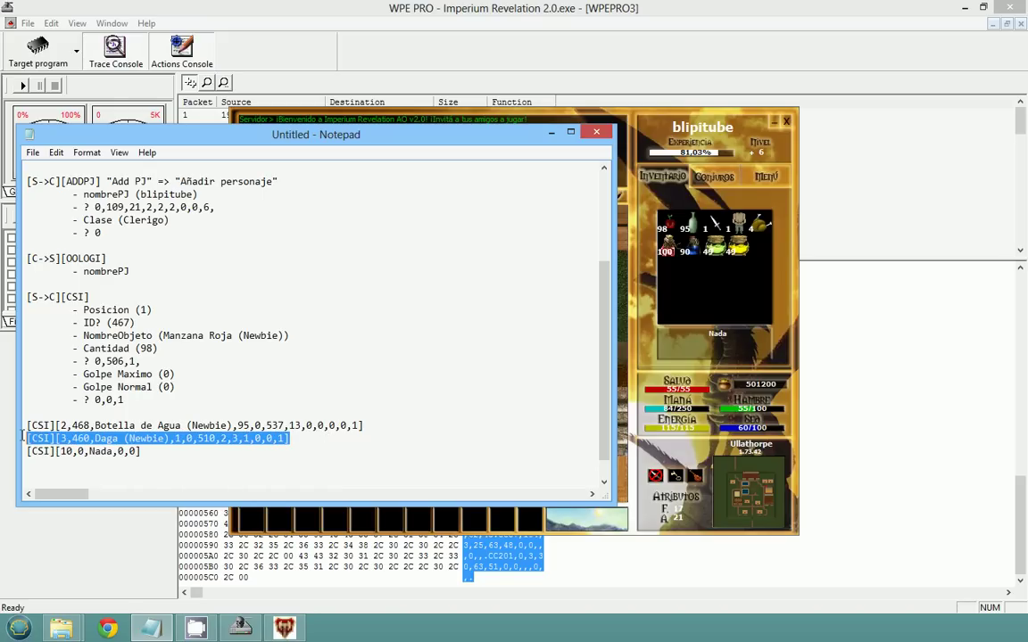
left_click_drag(364, 425, 3, 423)
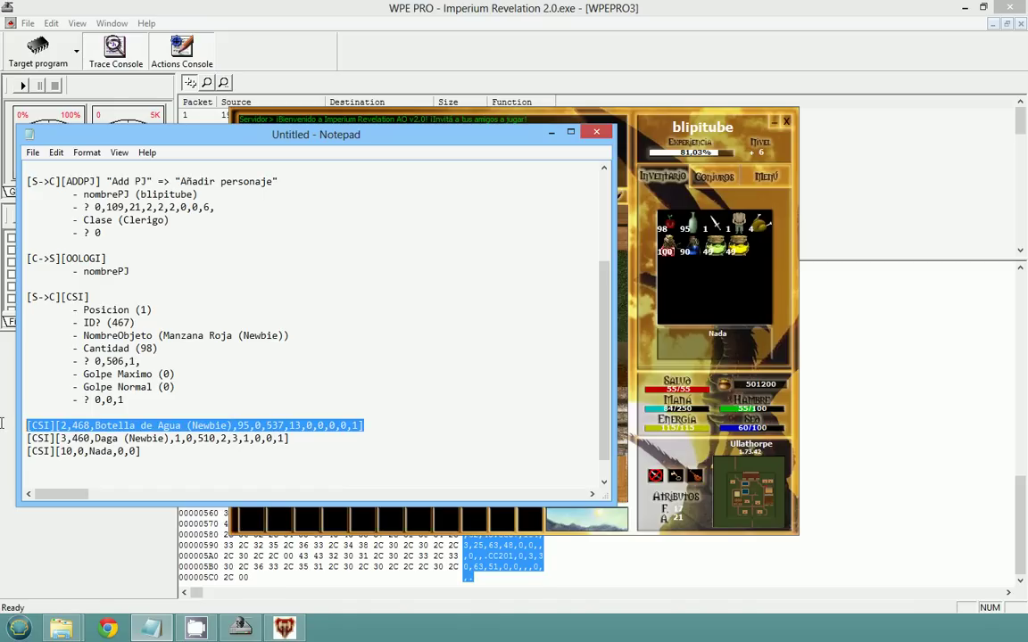
left_click_drag(140, 452, 11, 455)
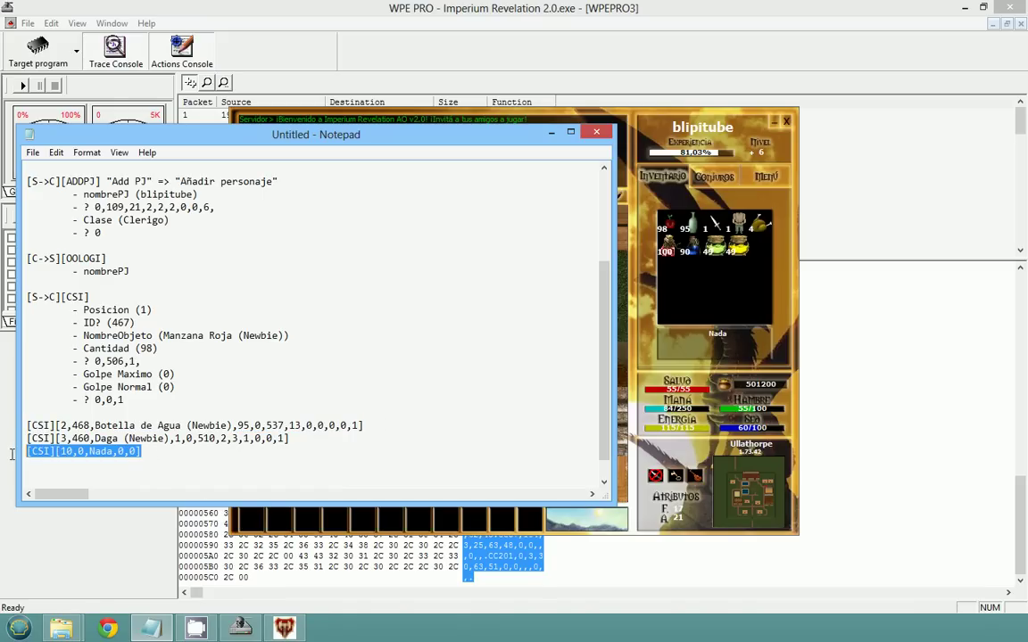
left_click(72, 453)
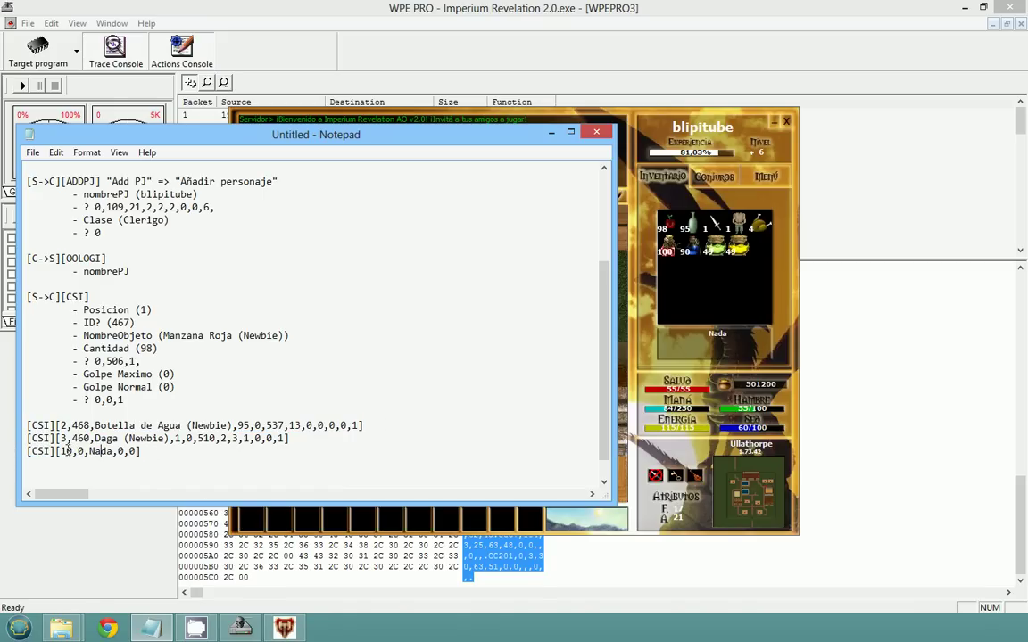
Examine the individual fields of the Nada record for slot 10, from the slot number to the final zeros
left_click_drag(141, 451, 55, 451)
left_click(68, 447)
double_click(80, 452)
left_click_drag(90, 453, 108, 452)
double_click(122, 451)
double_click(134, 452)
left_click(132, 451)
double_click(121, 452)
left_click(122, 451)
double_click(121, 452)
Indent the four CSI field lines below Cantidad by one more level, from "? 0,506,1," through "? 0,0,1"
left_click(75, 361)
key("Tab")
left_click(75, 374)
key("Tab")
left_click(75, 387)
key("Tab")
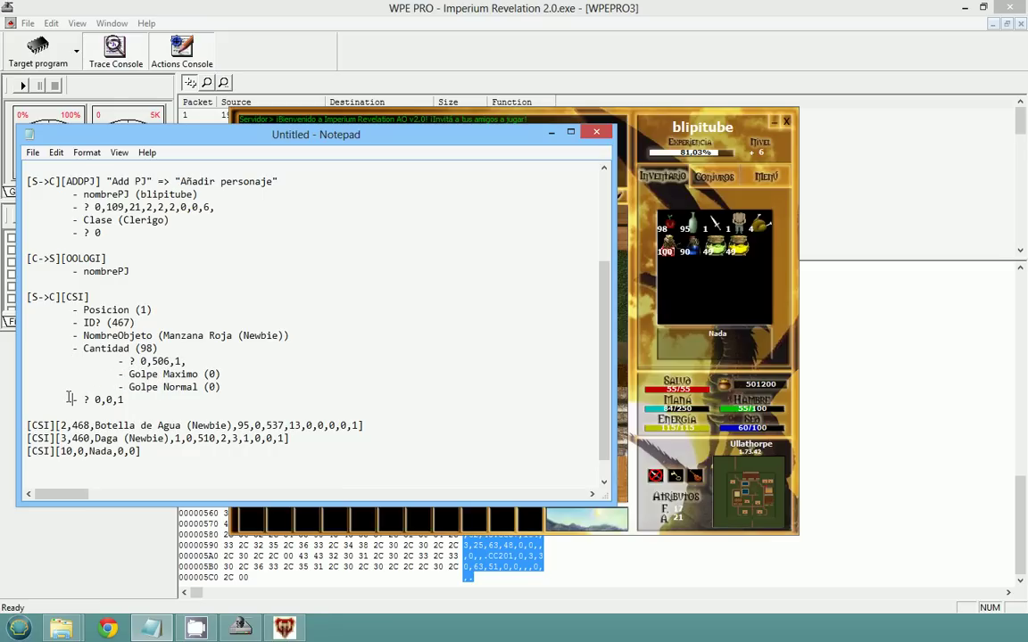
left_click(75, 400)
key("Tab")
Insert the condition line "--- Si cantidad > 0" below Cantidad, above the indented fields
left_click(165, 348)
key("Return")
type("--- S")
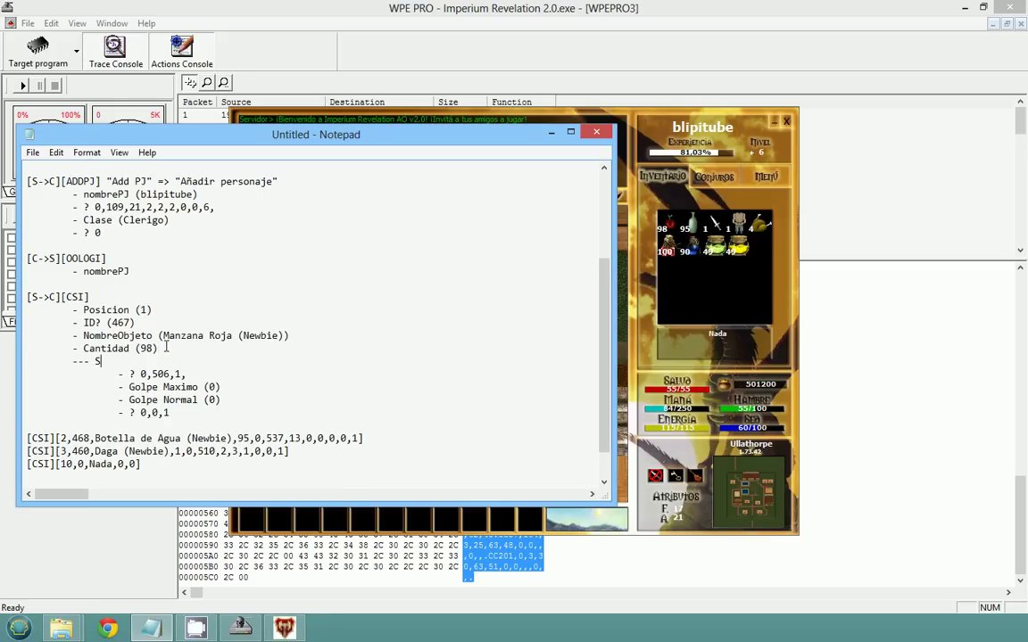
type("i cantidad > 0")
left_click_drag(165, 348, 72, 348)
left_click(155, 374)
Recheck the last value of the Nada record and add an unknown field "- ? 0" between Cantidad and the condition line
double_click(143, 374)
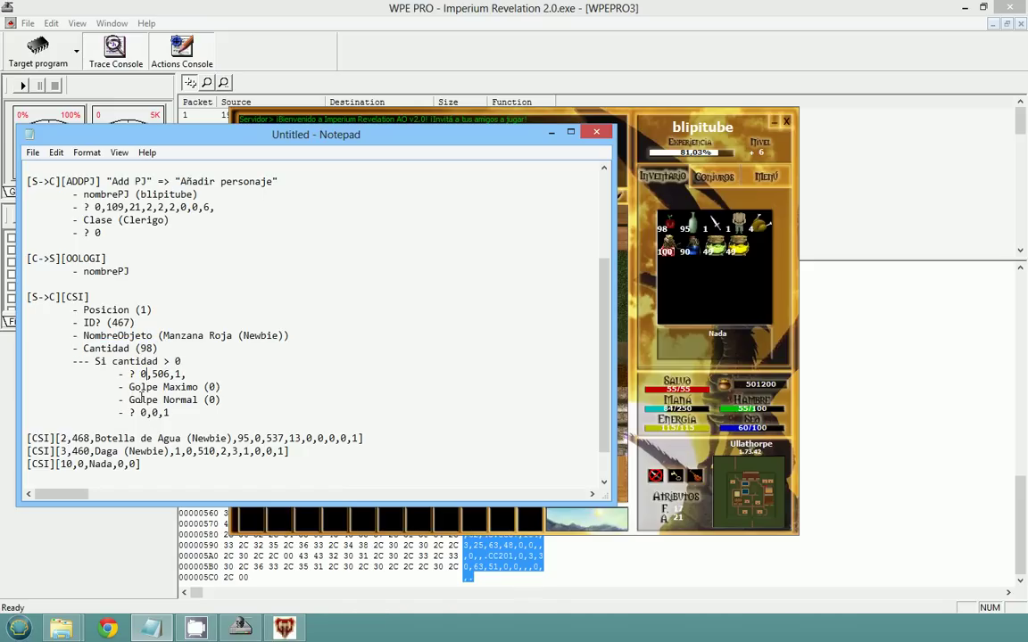
double_click(133, 464)
double_click(133, 464)
left_click(204, 349)
key("Return")
type("- 0")
key("Home")
key("Tab")
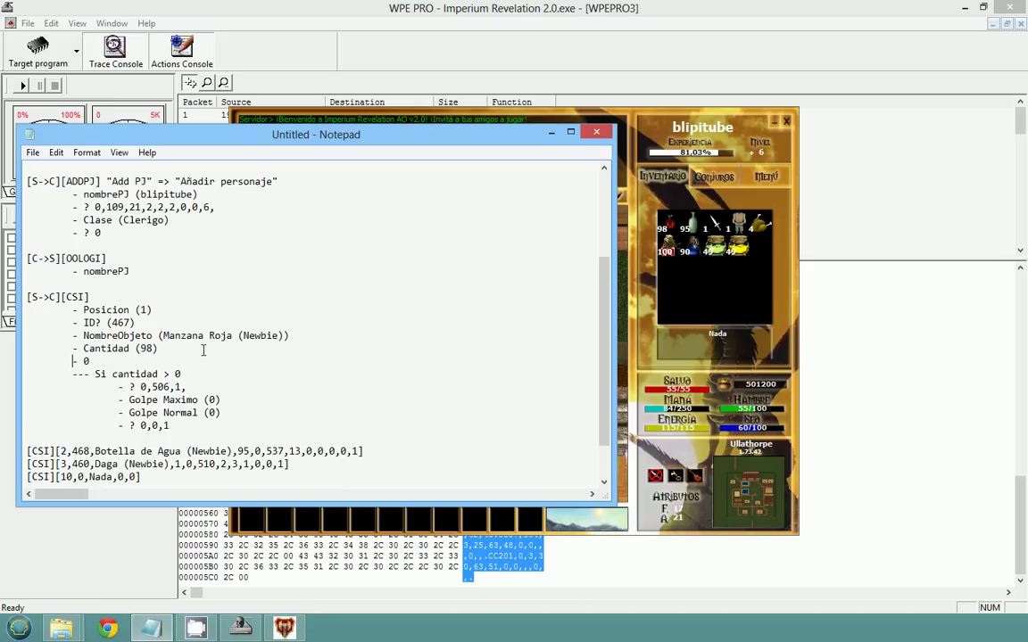
key("Right")
key("Right")
type("?")
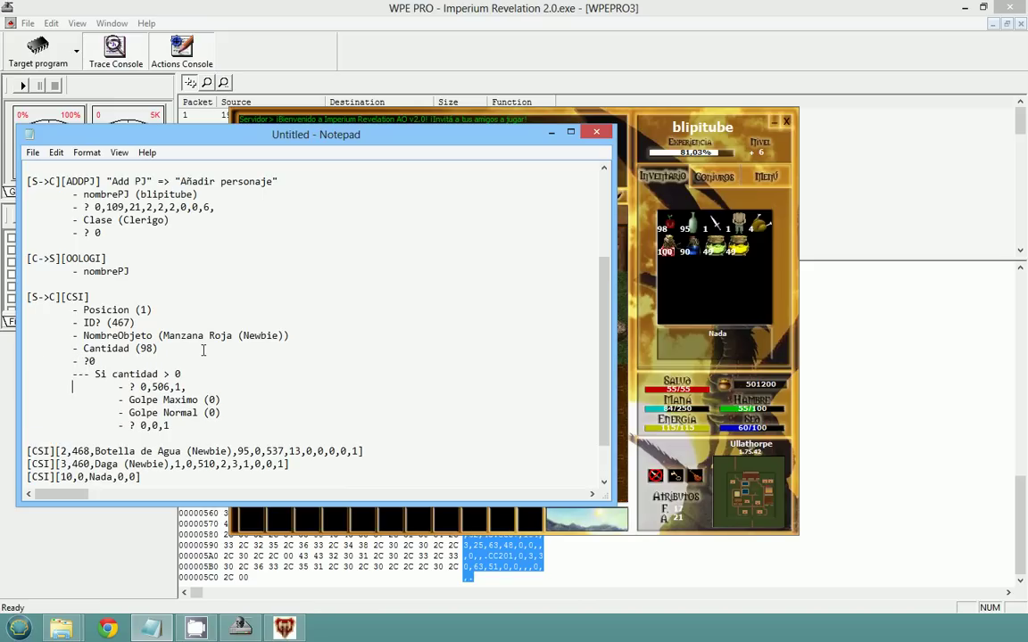
Remove the leading 0 from the first conditional field, leaving "? 506,1,", and review the CSI fields up to Cantidad
key("Right")
key("Right")
key("Right")
key("Right")
key("Right")
key("Delete")
key("Delete")
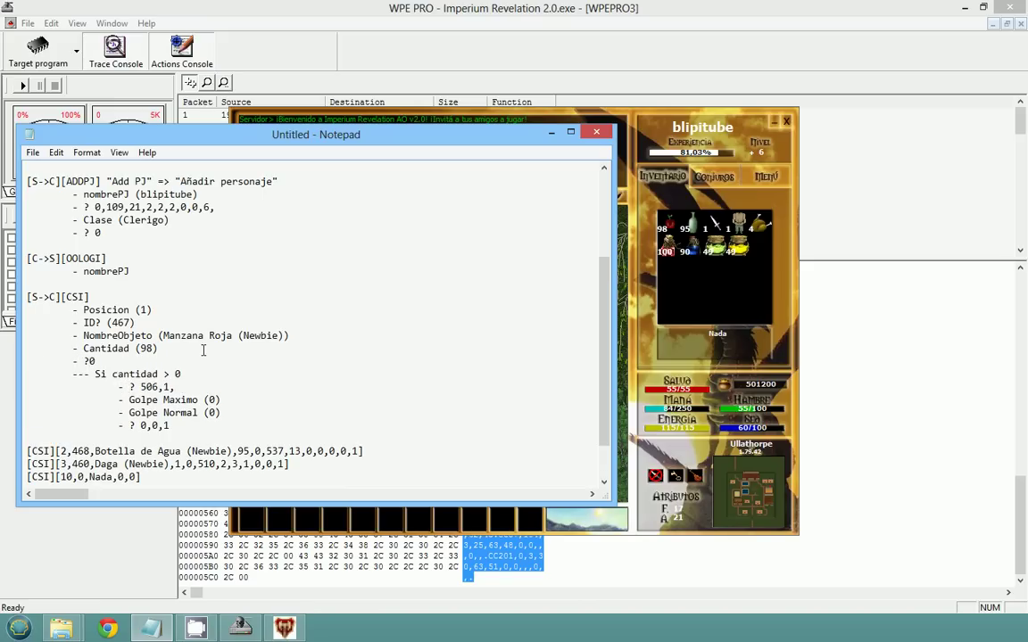
left_click(90, 360)
left_click_drag(75, 297, 101, 361)
scroll(134, 342, "down", 1)
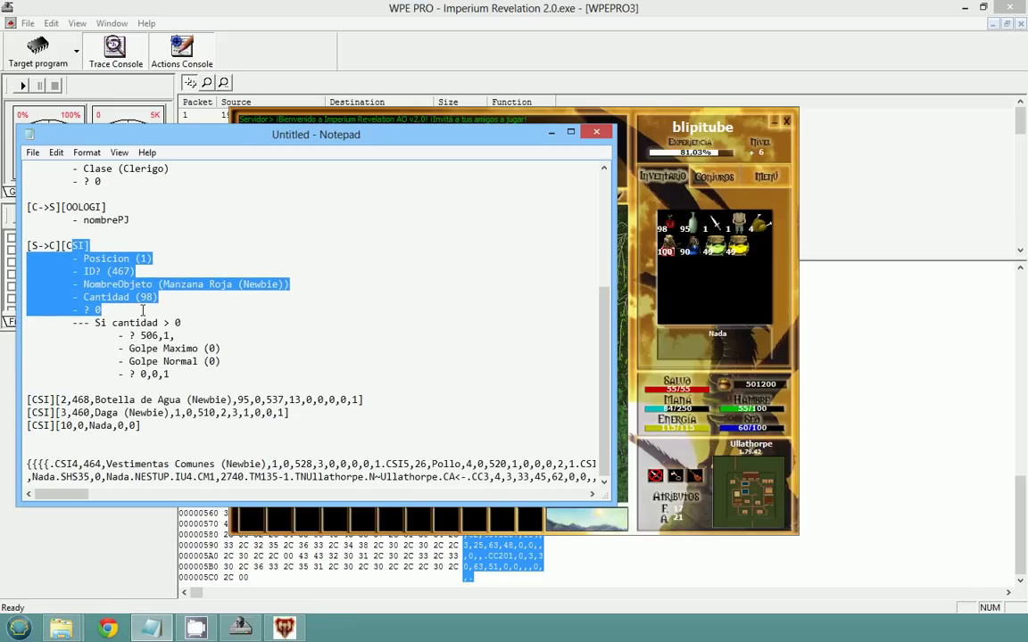
left_click_drag(158, 297, 83, 298)
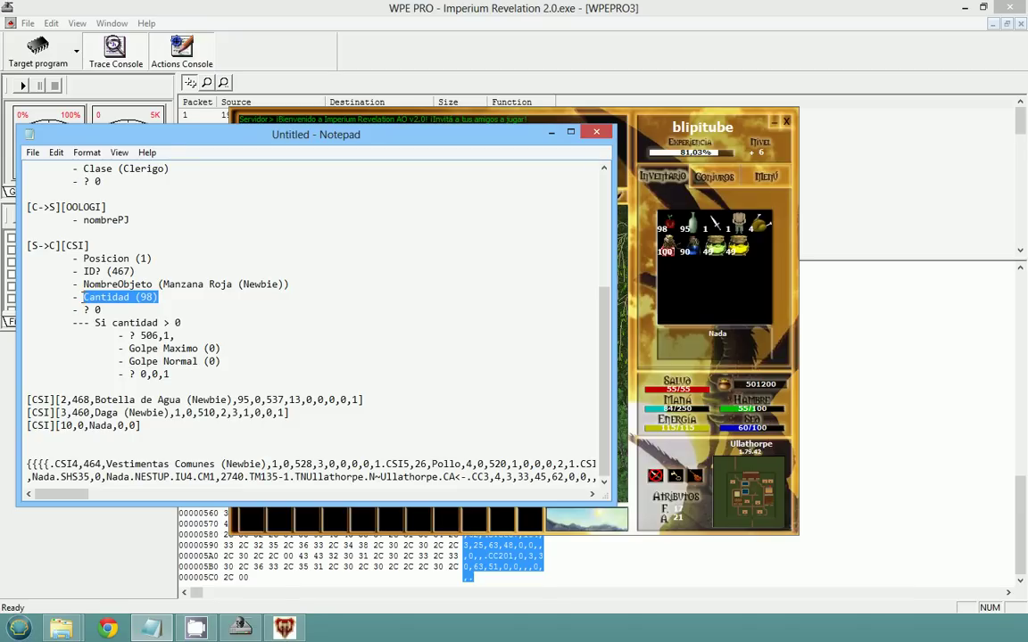
Split the remaining packet text before SHS1 onto its own line and prefix that line with [S->C]
left_click(186, 451)
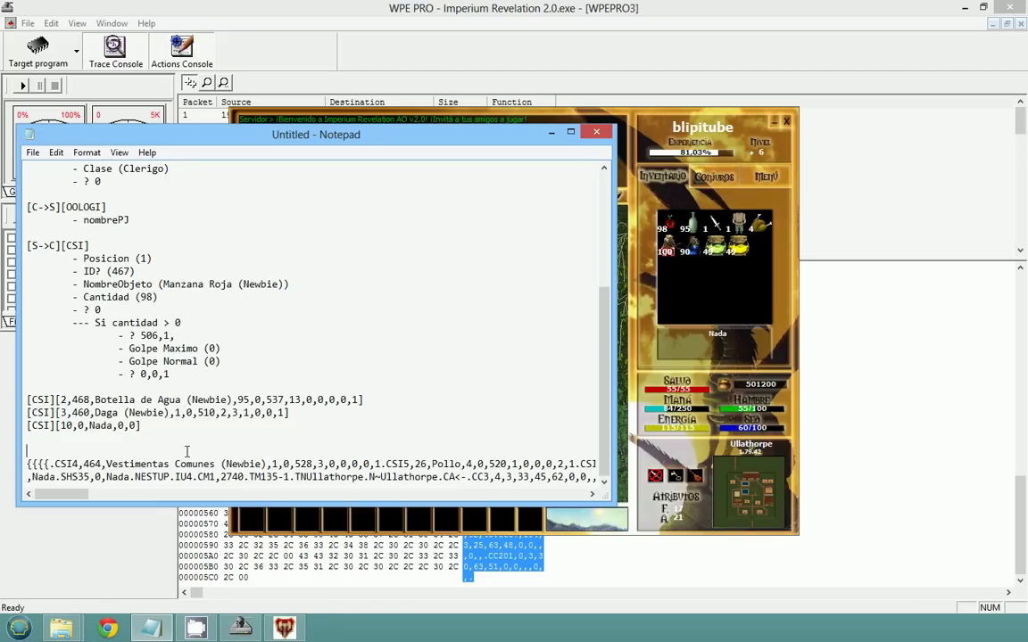
left_click_drag(67, 489, 356, 490)
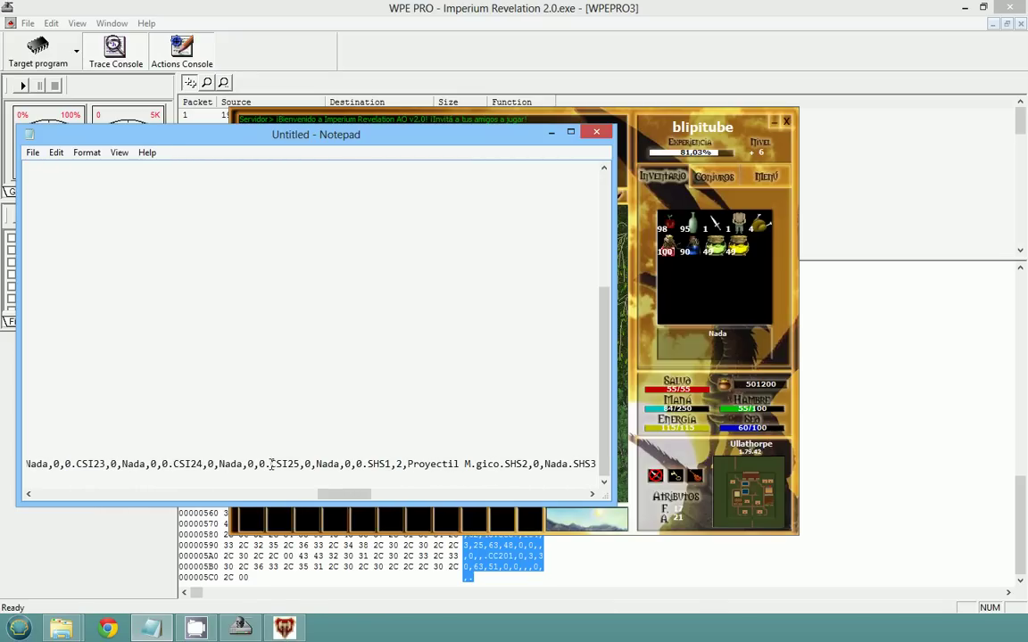
left_click_drag(288, 464, 300, 462)
left_click(366, 464)
key("Return")
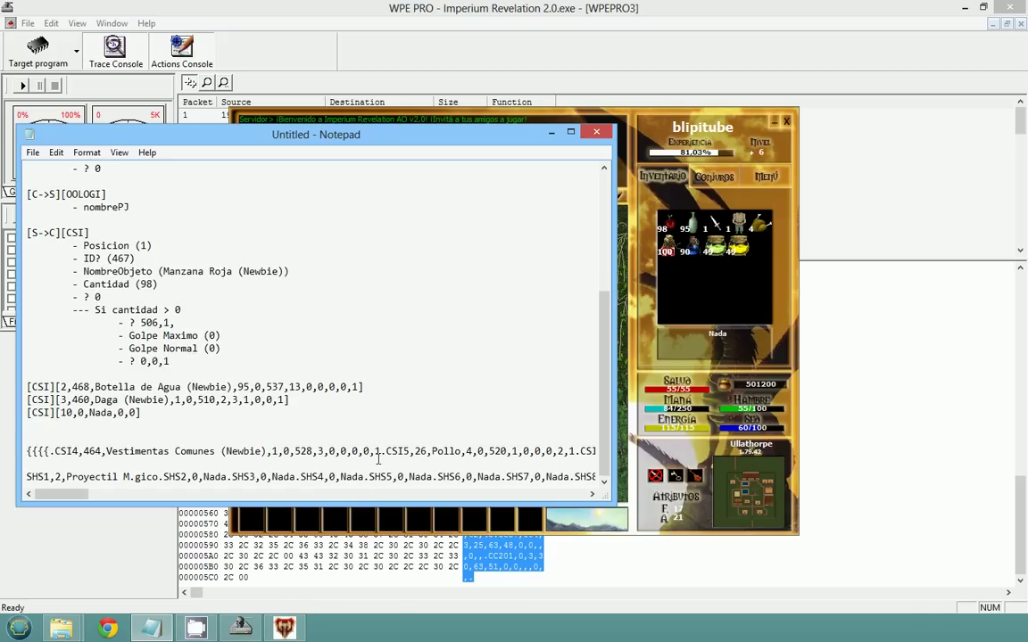
type("[")
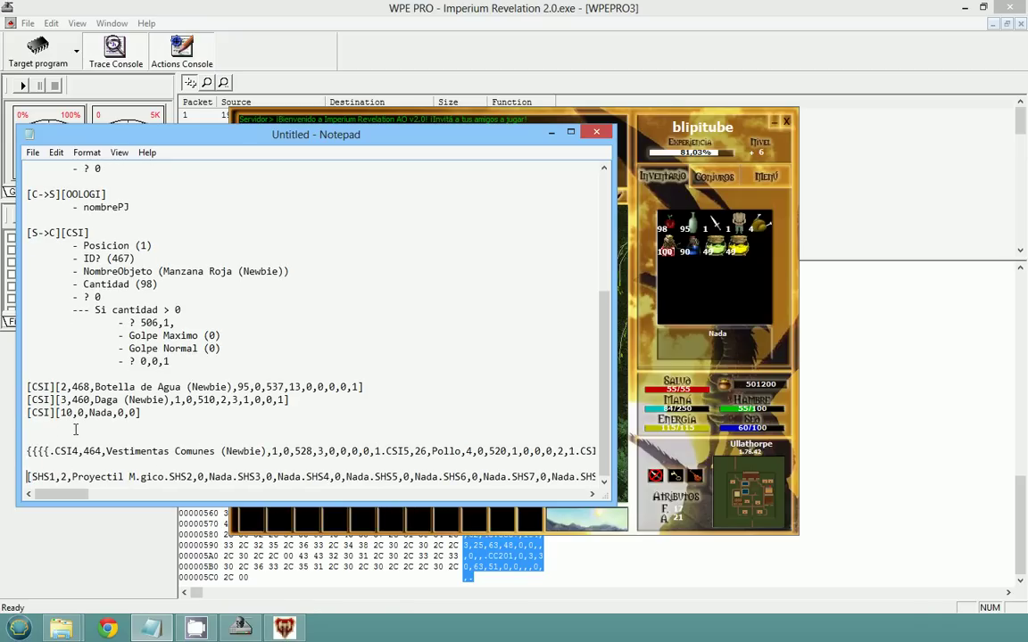
type("S->C]")
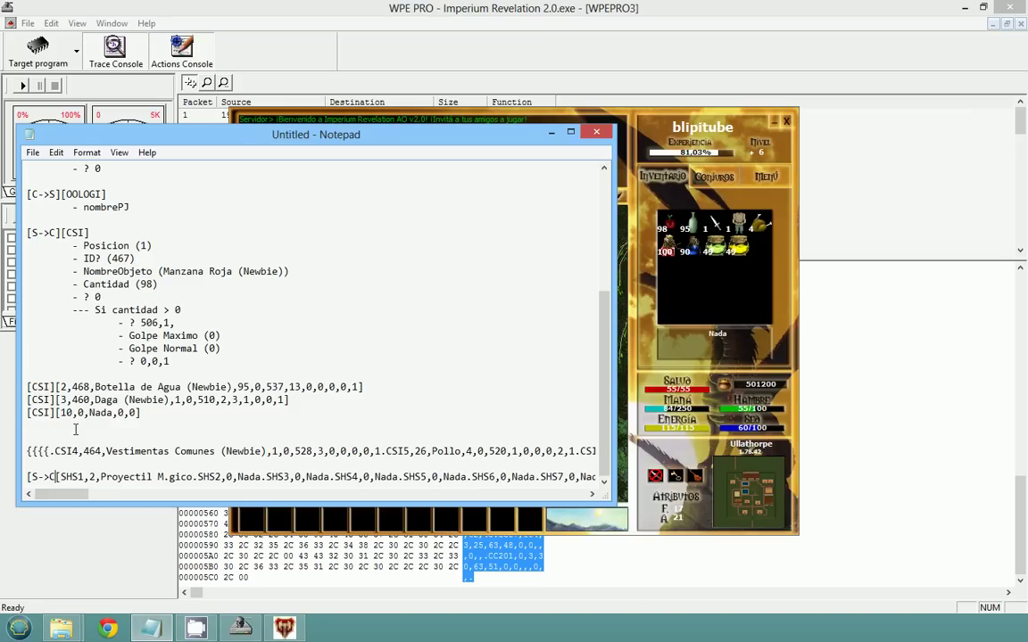
Switch to WPE PRO and check the direction of packet 3 in the capture list
left_click(867, 170)
left_click_drag(268, 132, 547, 373)
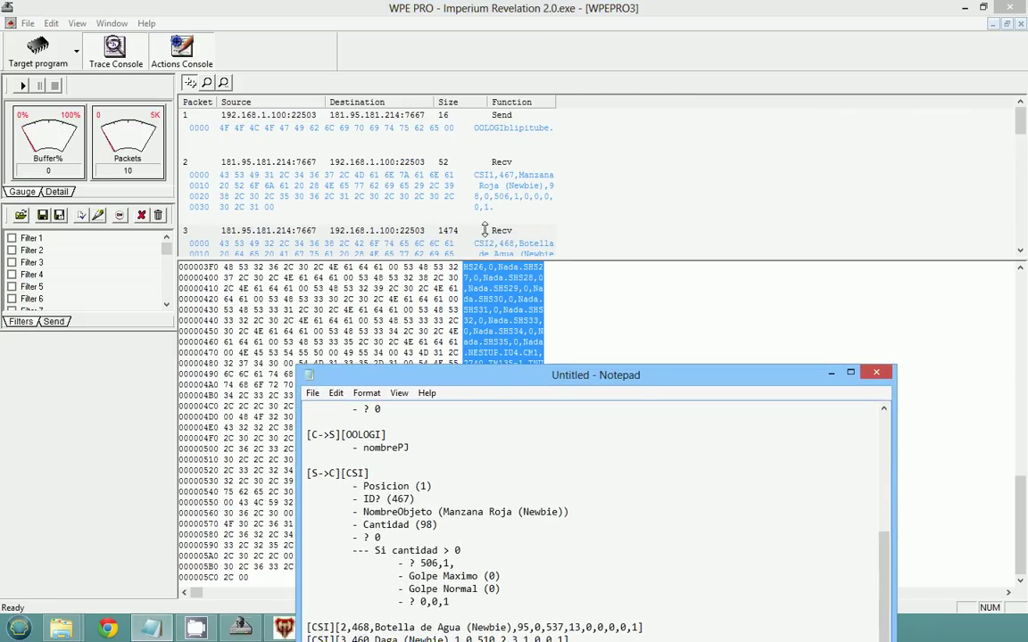
left_click(424, 232)
scroll(305, 205, "down", 1)
scroll(305, 204, "up", 1)
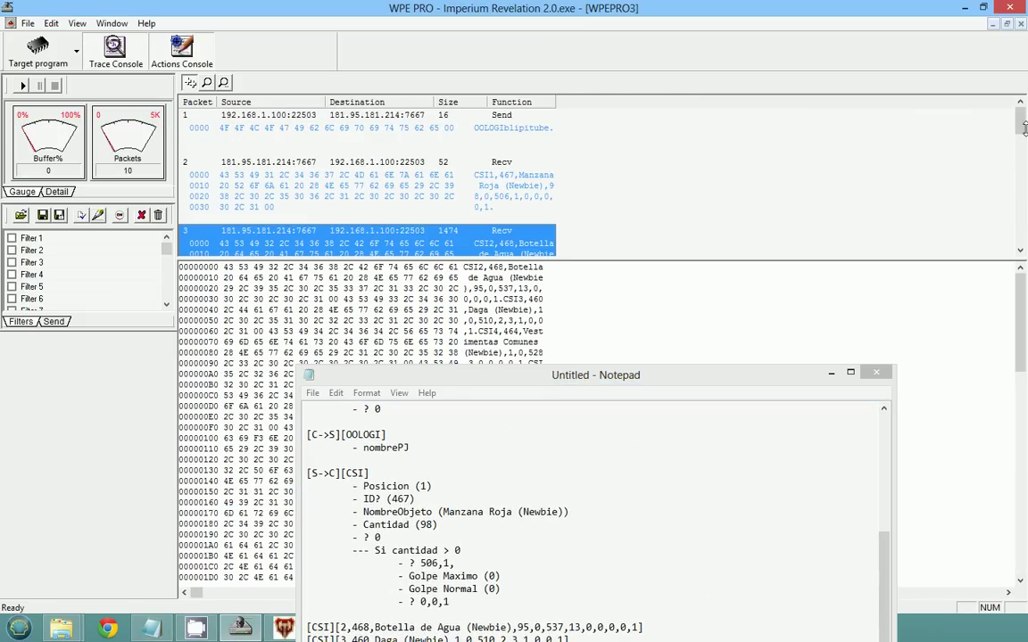
left_click_drag(1022, 122, 1022, 141)
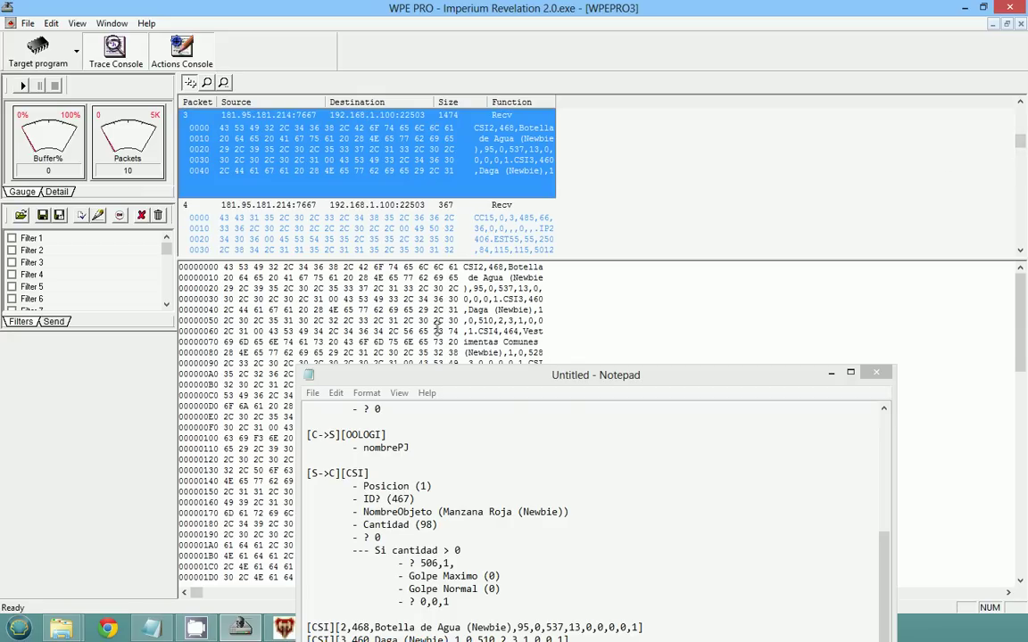
Back in Notepad, bracket the first SHS record as [SHS][1,2,Proyectil M.gico] and separate it from the SHS2 text
left_click(446, 380)
left_click_drag(446, 382, 438, 163)
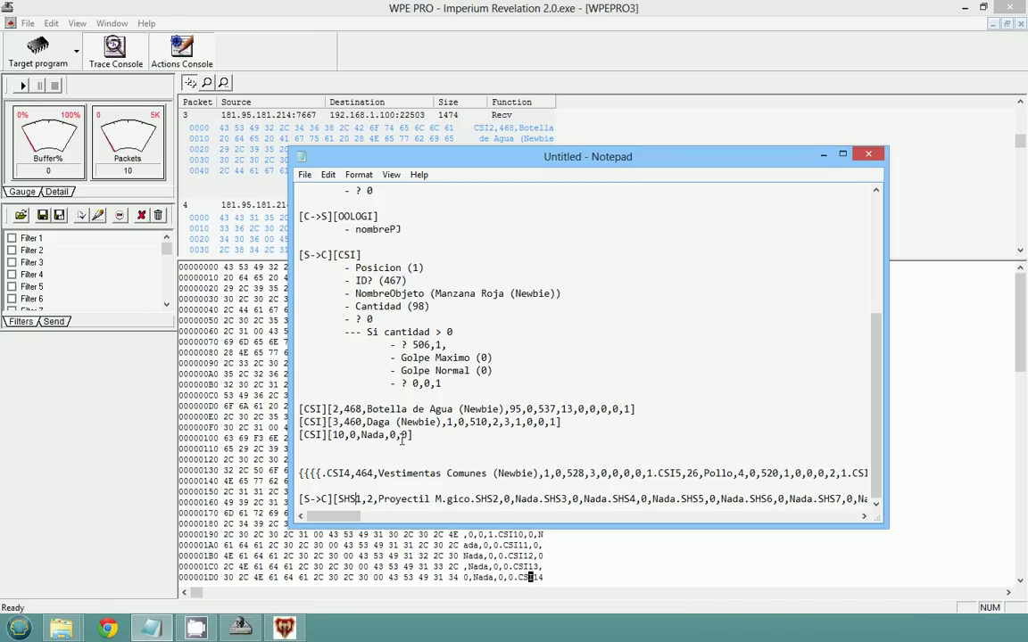
type("[1")
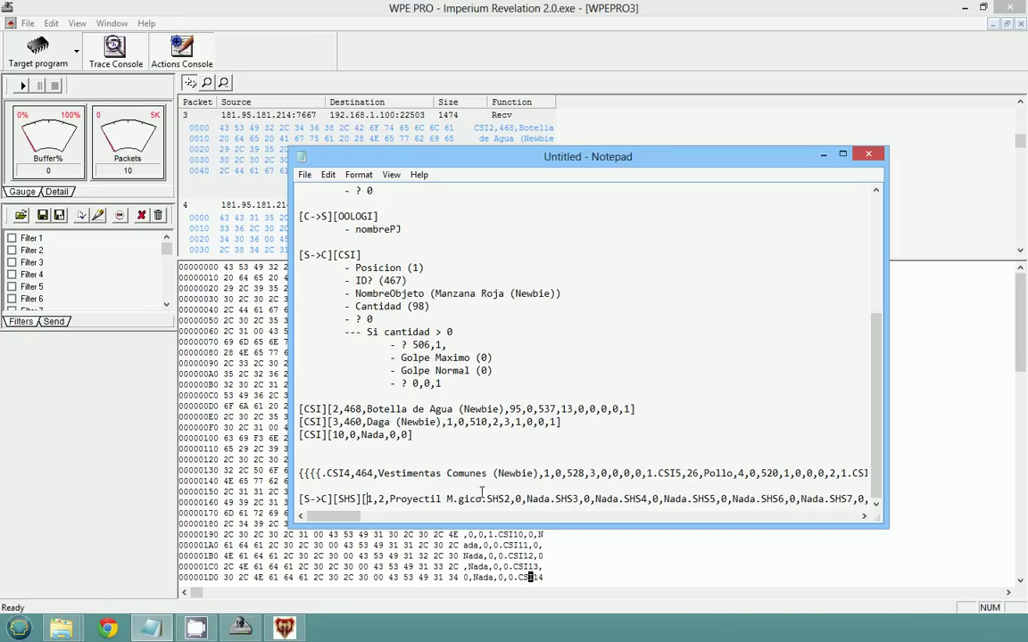
type("]")
key("Return")
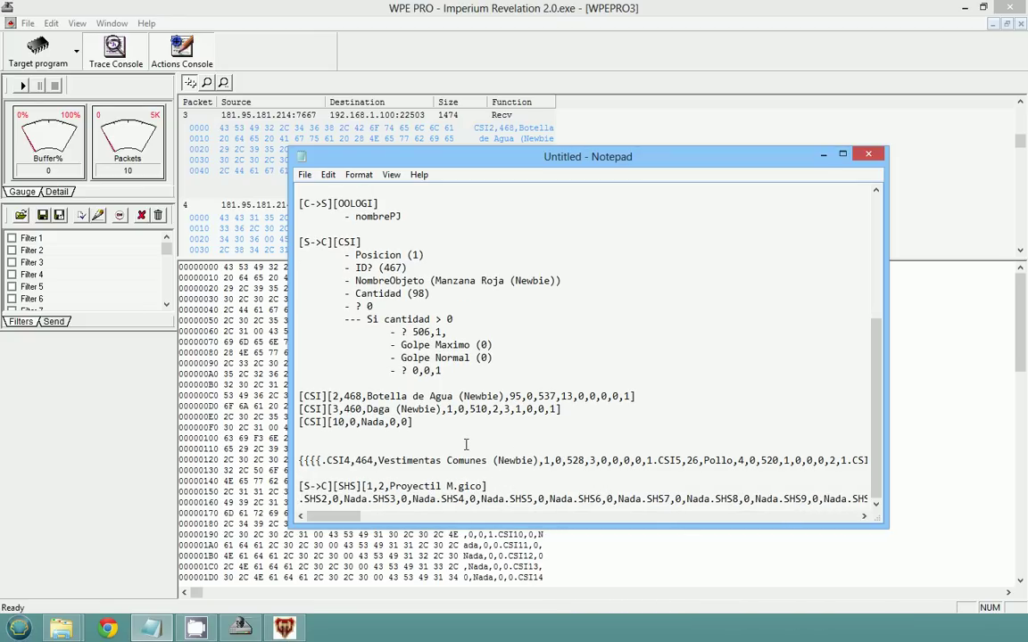
Compare the SHS record's values with the Proyectil Mágico entry in the game's Conjuros list
double_click(370, 486)
mouse_move(384, 486)
left_mouse_down()
mouse_move(442, 486)
mouse_move(395, 486)
left_mouse_up()
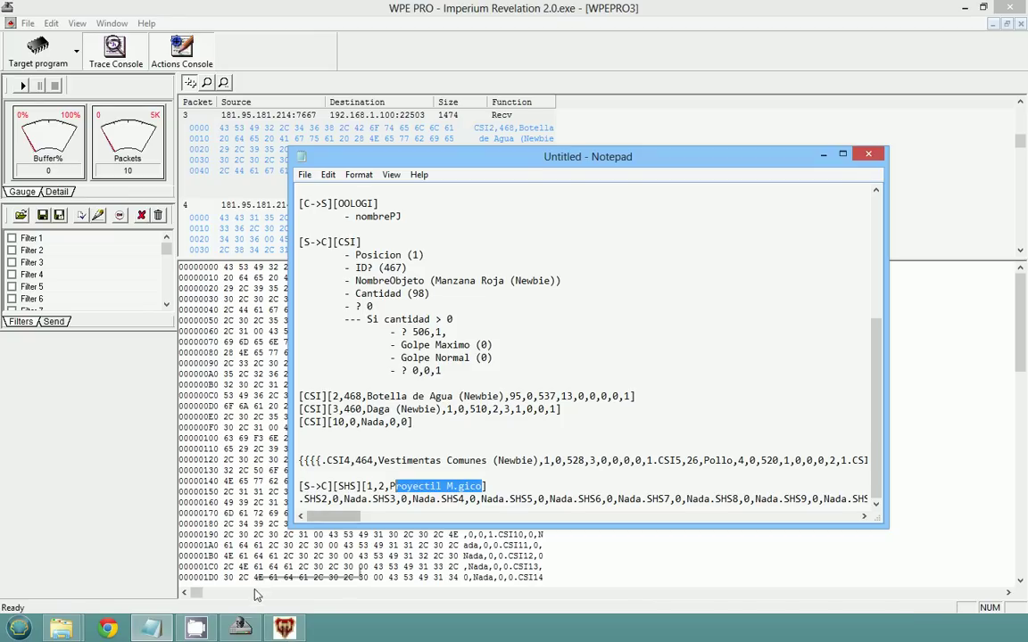
left_click(283, 630)
left_click_drag(570, 163, 518, 399)
left_click(714, 177)
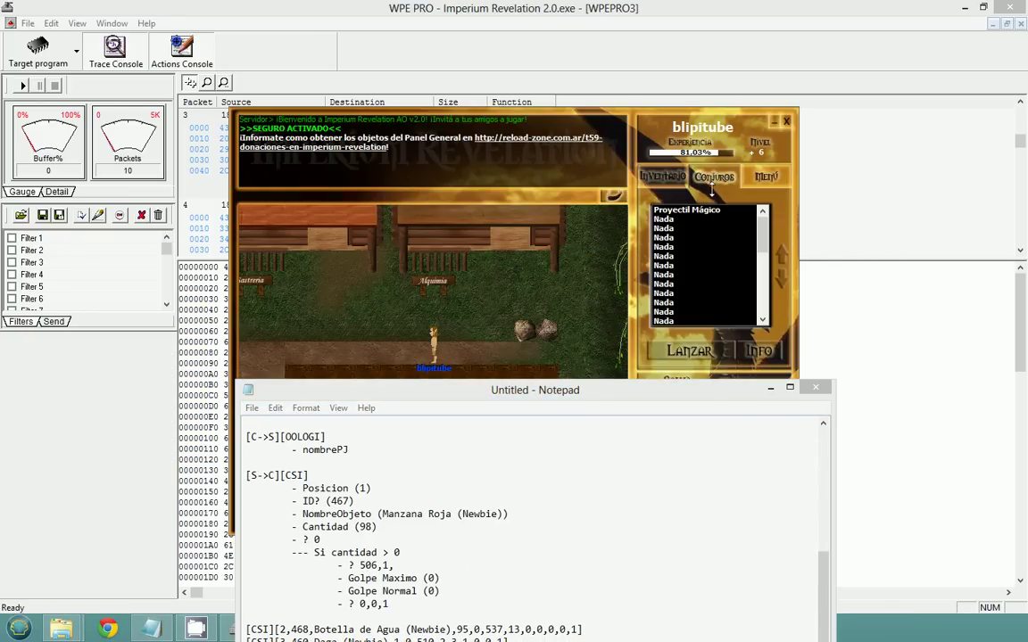
left_click(697, 210)
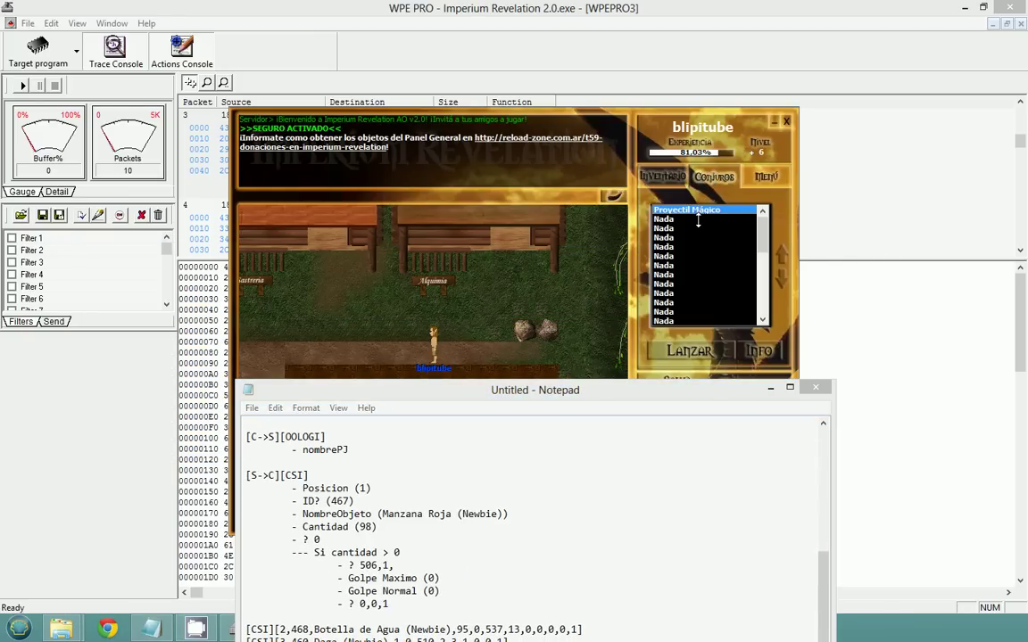
scroll(689, 241, "down", 3)
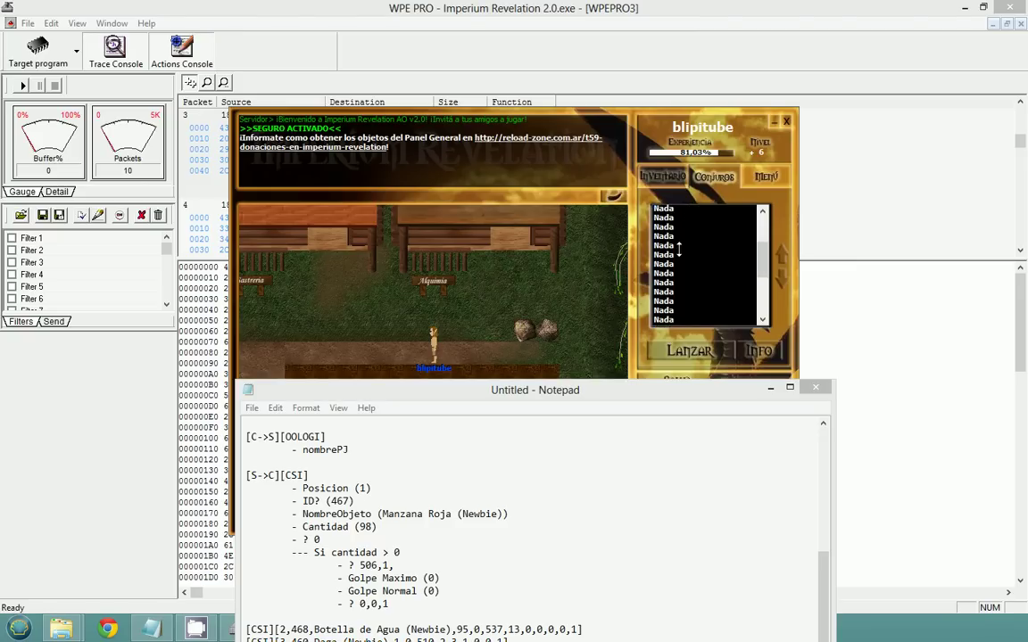
scroll(685, 255, "up", 3)
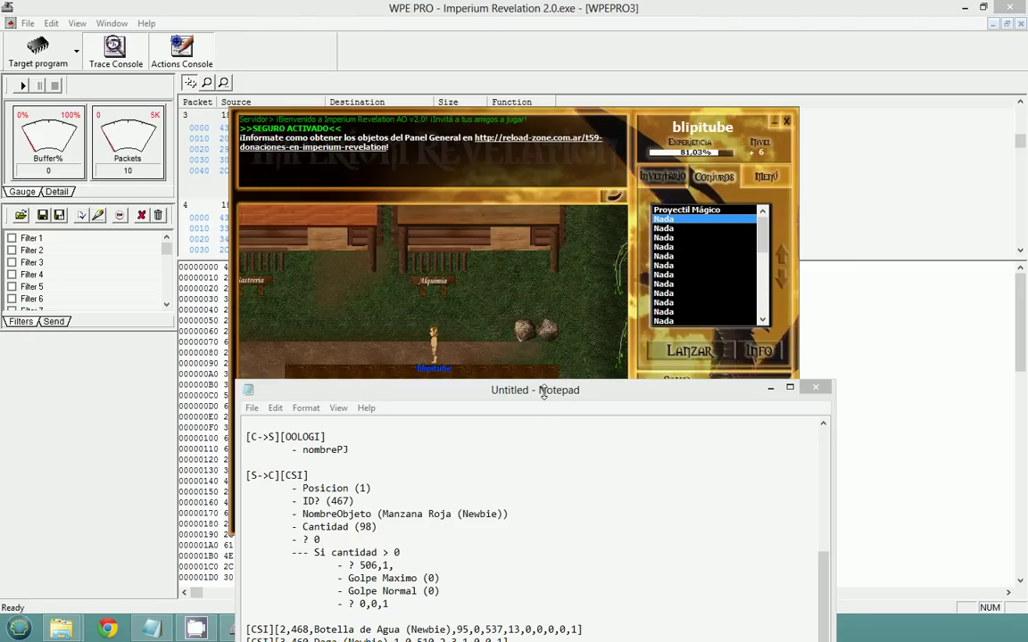
left_click_drag(544, 397, 532, 152)
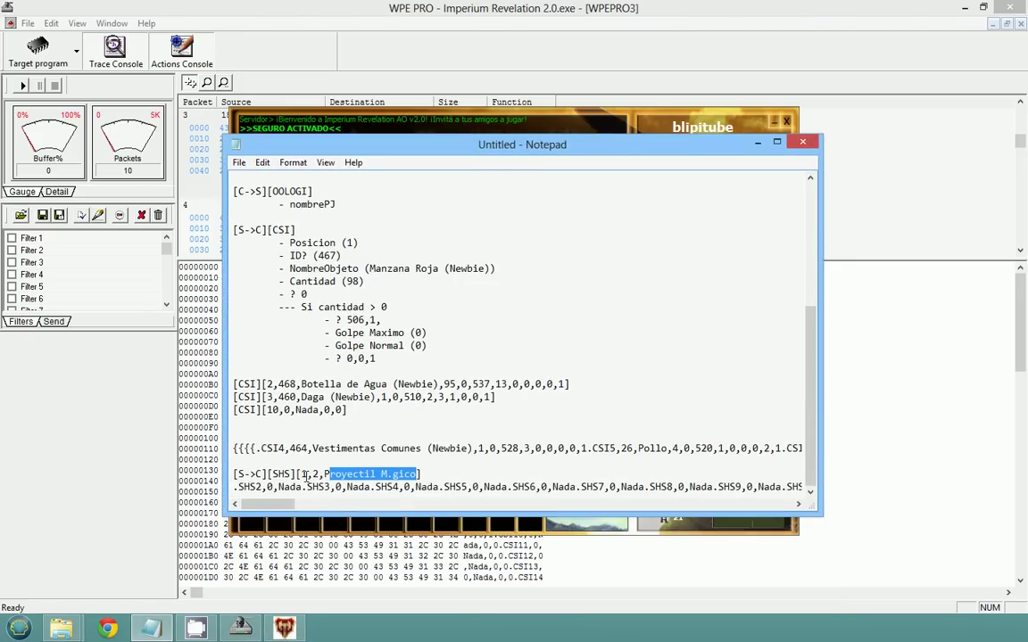
left_click(294, 474)
left_click_drag(324, 474, 412, 474)
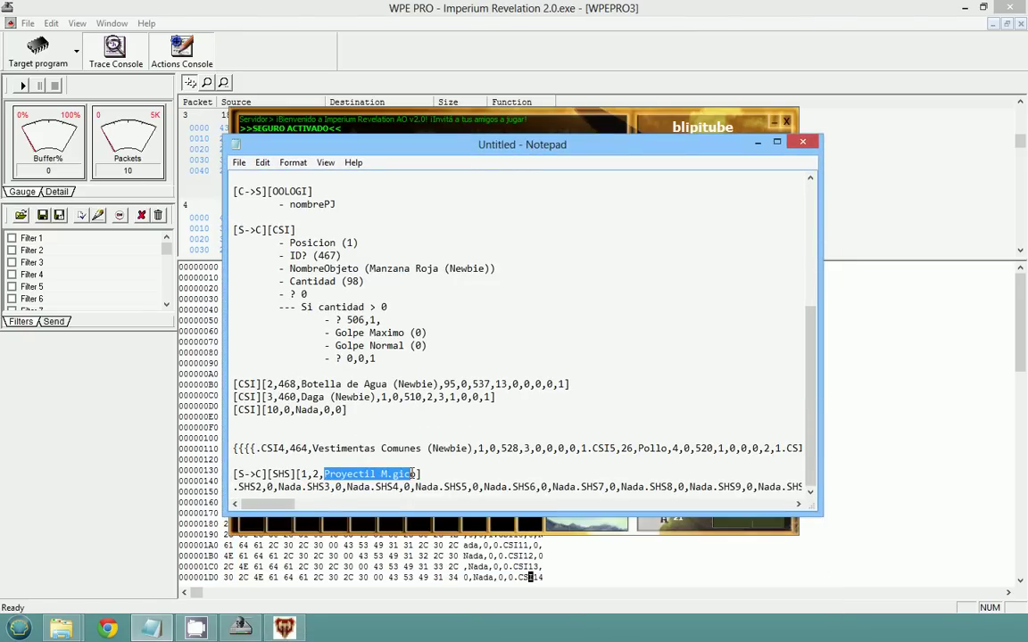
left_click(232, 487)
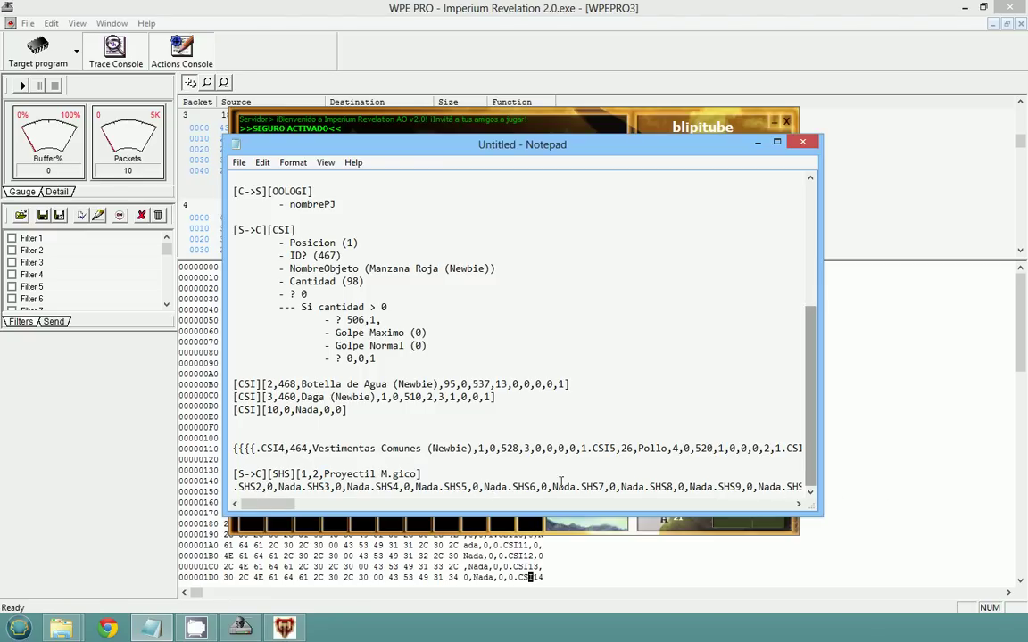
Move the SHS values onto an indented line and describe the SHS header as = "Skills/Magias"
left_click(295, 474)
key("Return")
key("Tab")
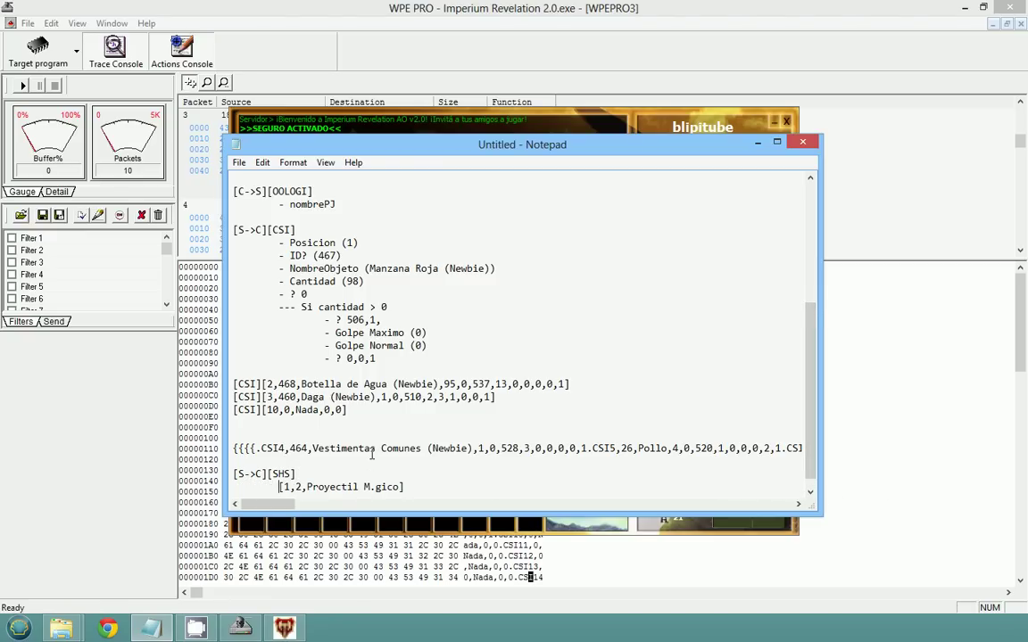
scroll(372, 454, "down", 1)
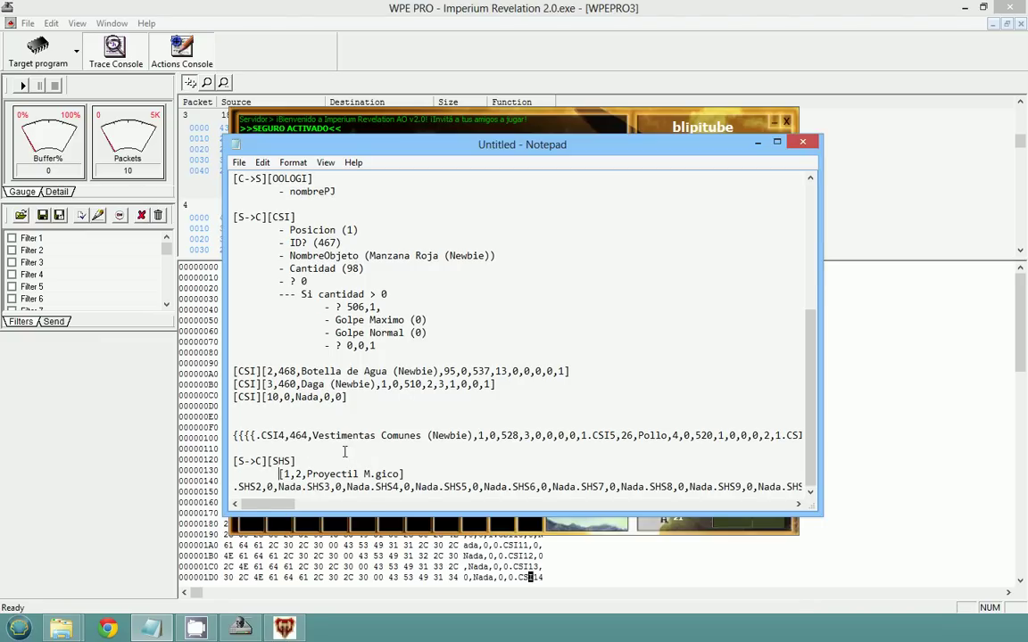
type("= \"Skills/Magias")
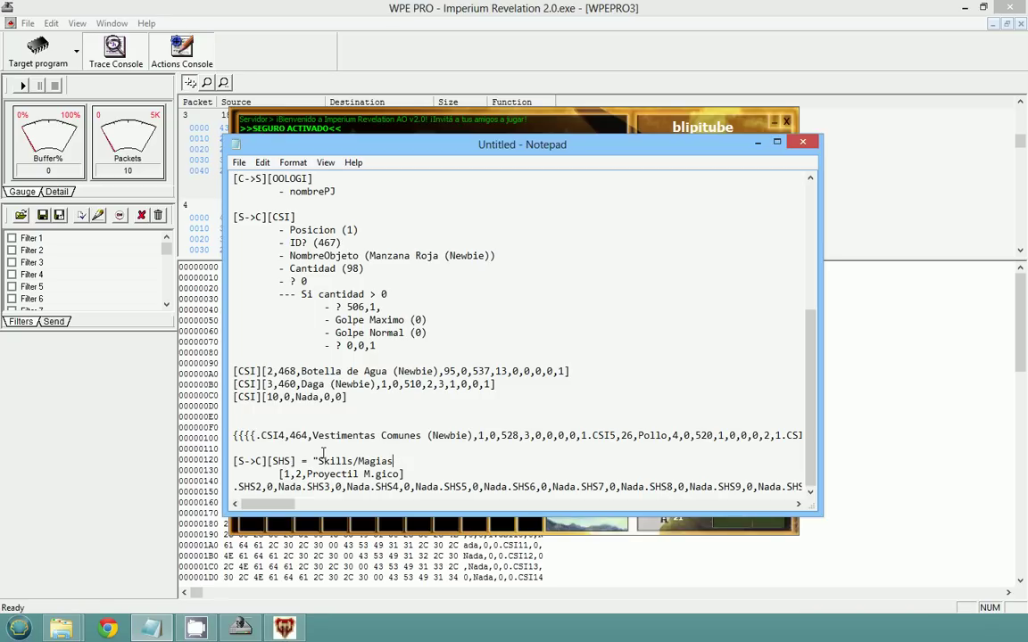
type("\" \t")
Document the first two SHS values as the fields "- Posicion (1)" and "- ID (2)" on separate lines
type("- Posicion")
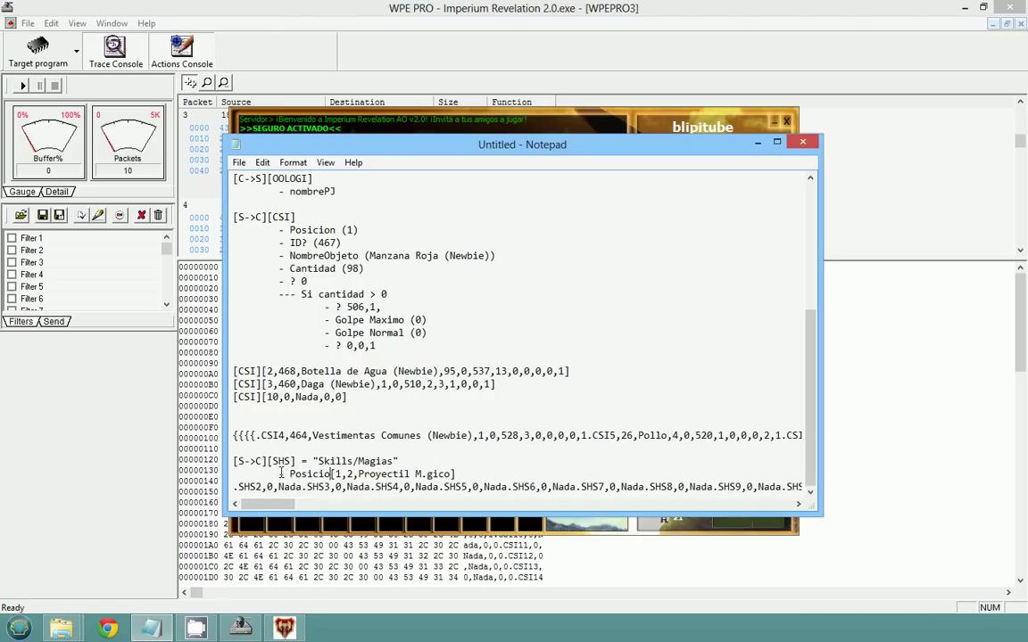
key("Return")
key("Tab")
type("- ID")
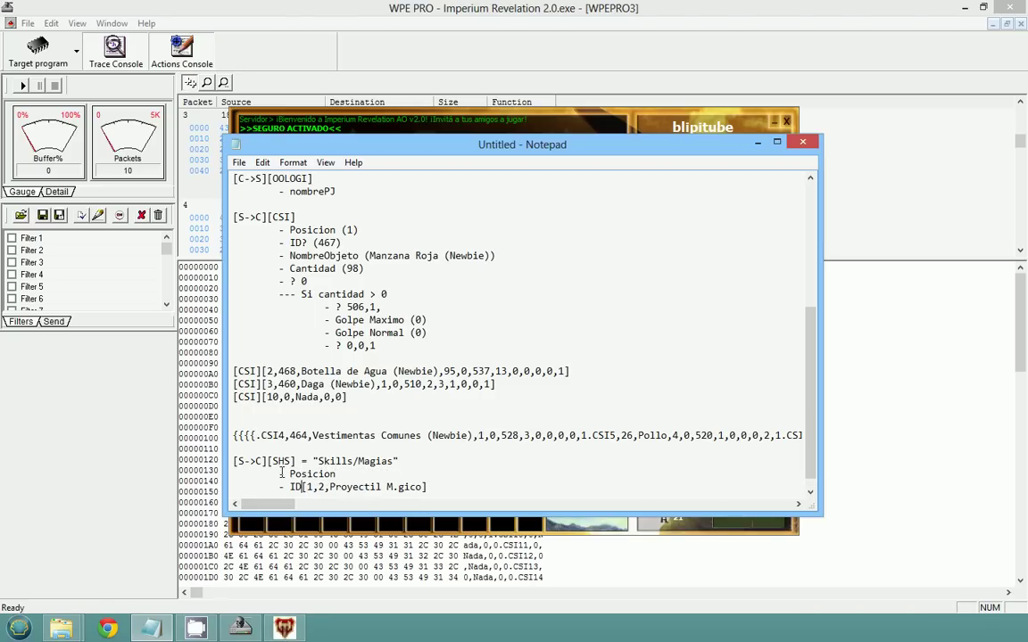
type(" (1)")
mouse_move(303, 487)
left_mouse_down()
mouse_move(366, 488)
mouse_move(319, 488)
left_mouse_up()
type("8")
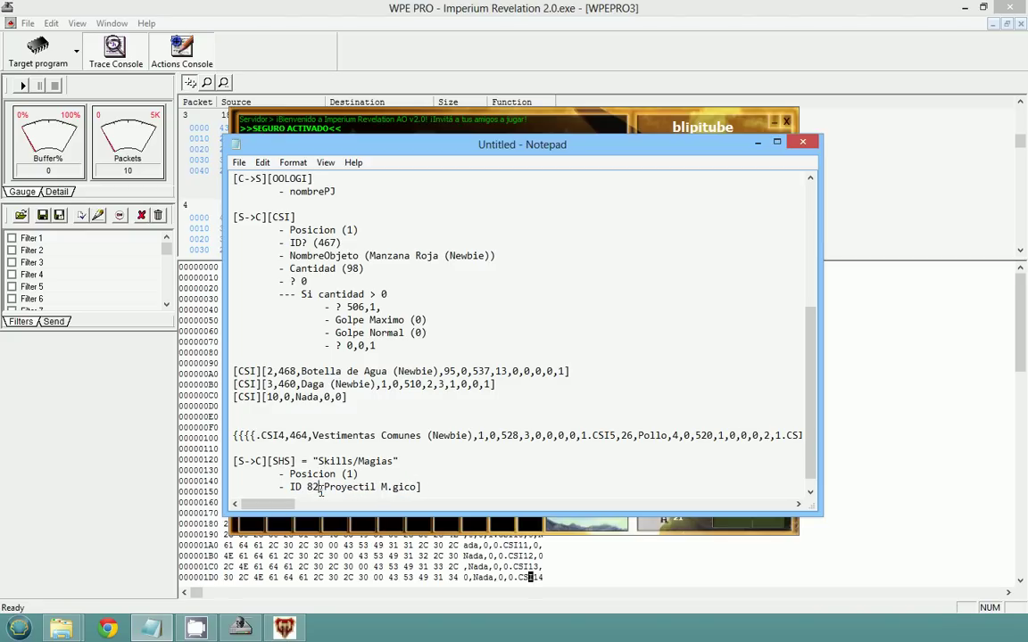
key("shift+Left")
key("shift+Left")
type("(2)")
Document the third SHS value as the field "- Nombre (Proyectil M.gico)" on its own indented line
key("Return")
key("Tab")
type("- ")
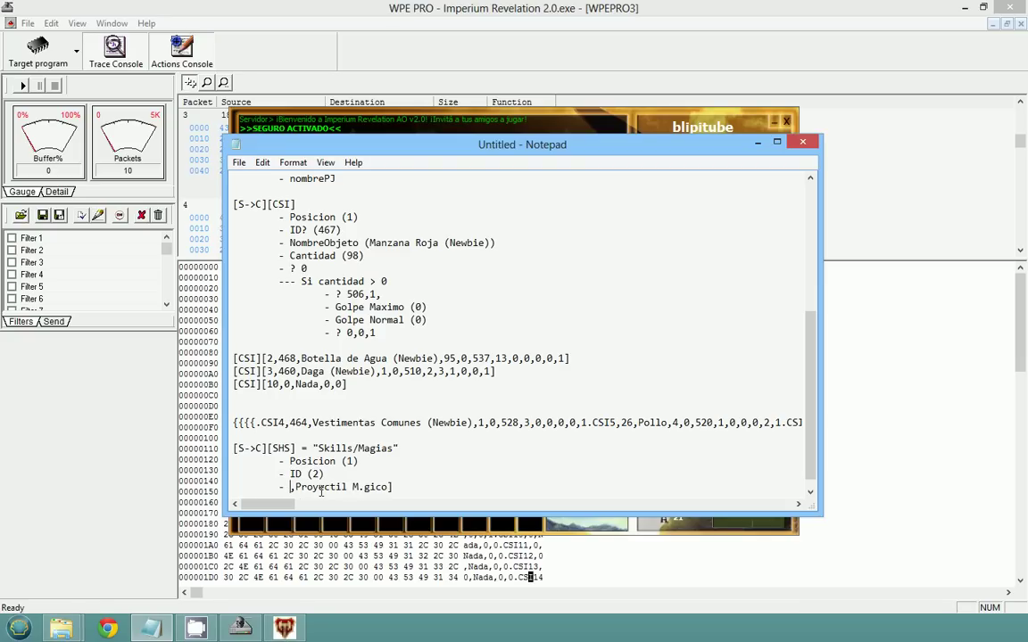
type("Nombre (")
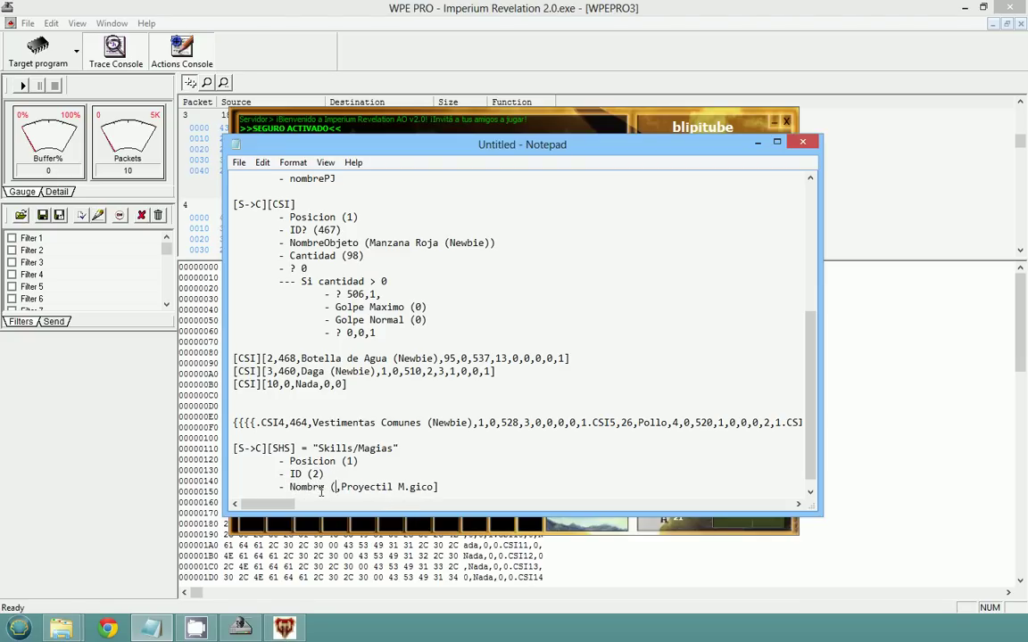
key("Delete")
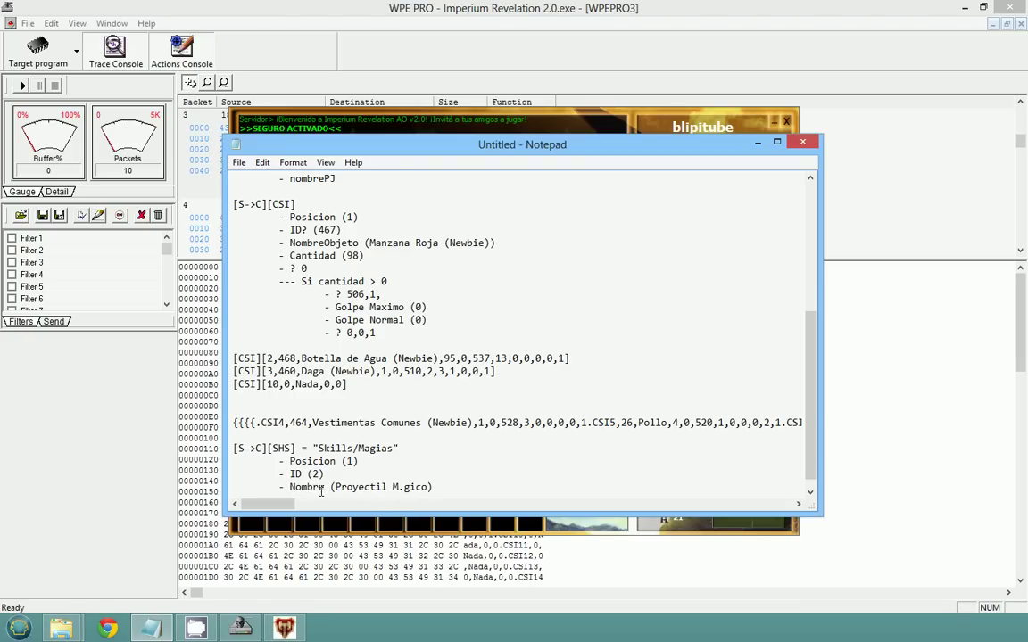
Separate the SHS2 text from the SHS field list with a blank line
scroll(327, 489, "up", 1)
scroll(356, 477, "down", 2)
left_click_drag(404, 474, 398, 475)
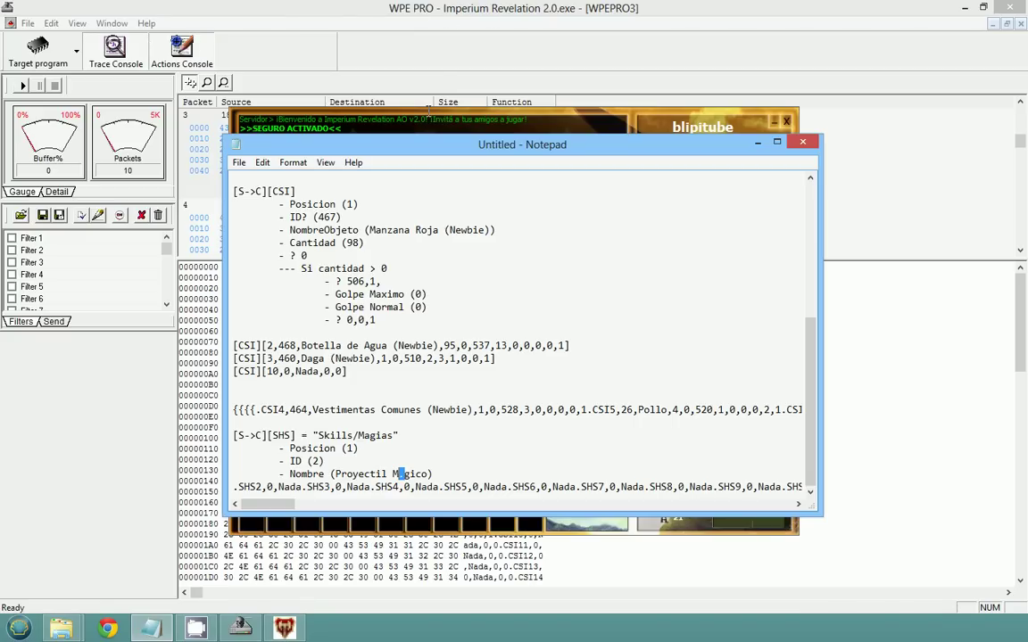
type("á")
key("Return")
scroll(463, 482, "down", 1)
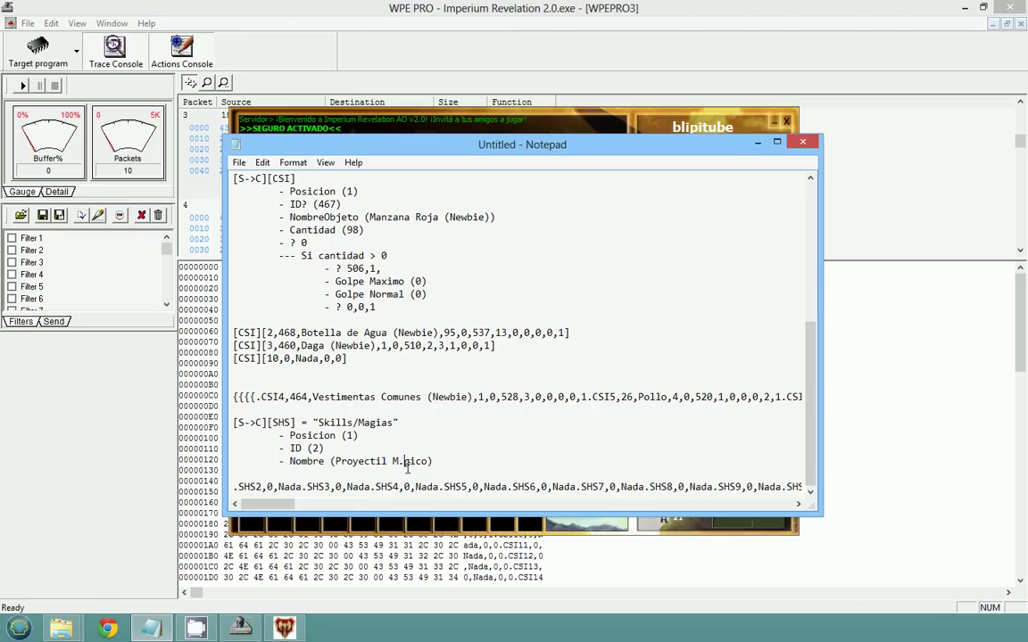
Correct the spell name in the Nombre field to "Proyectil Mágico" and mark the start of the SHS2 line with "{{{"
double_click(289, 423)
scroll(272, 234, "up", 1)
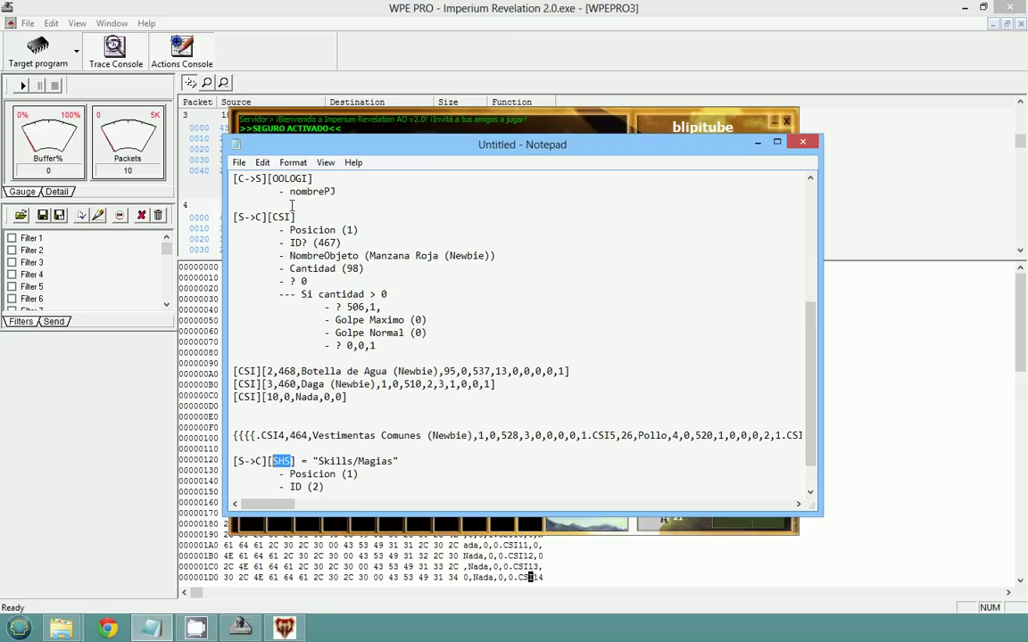
left_click_drag(293, 217, 272, 216)
scroll(273, 223, "down", 1)
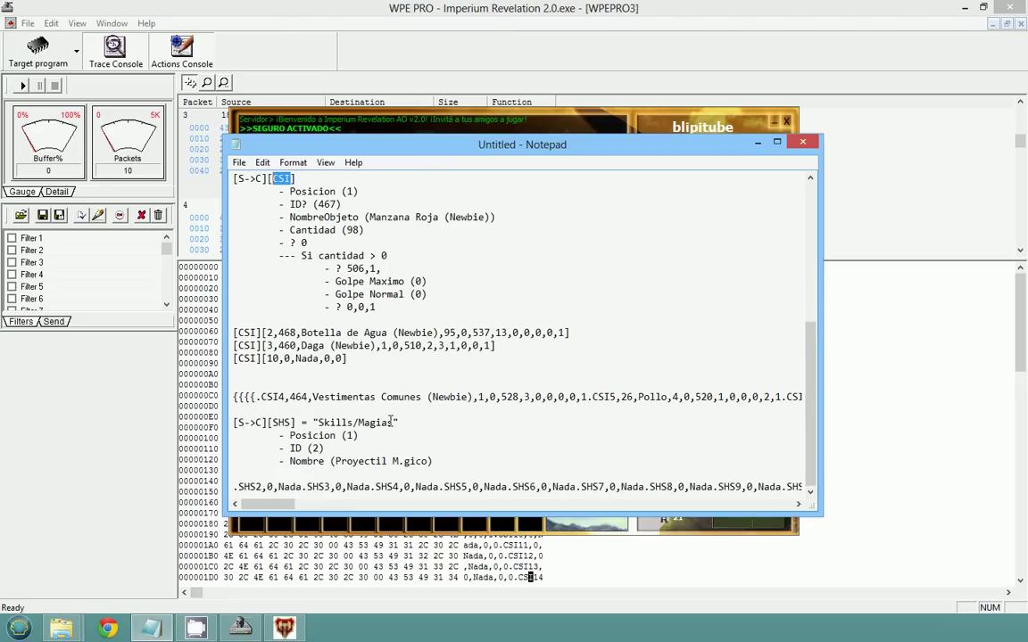
left_click(406, 460)
mouse_move(405, 461)
left_mouse_down()
mouse_move(427, 461)
mouse_move(398, 461)
left_mouse_up()
left_click(460, 457)
left_click(234, 484)
type("{{{")
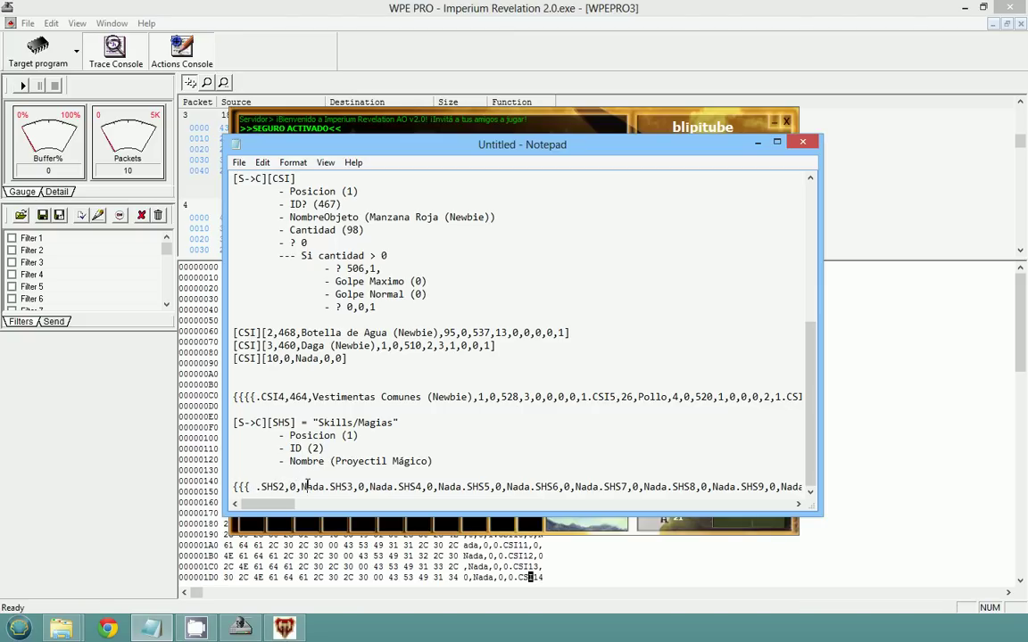
Review the remaining SHS records through SHS35 and move the text from NESTUP onward below a blank line
double_click(306, 485)
left_click(297, 486)
left_click_drag(482, 511, 273, 506)
left_click_drag(301, 487, 325, 489)
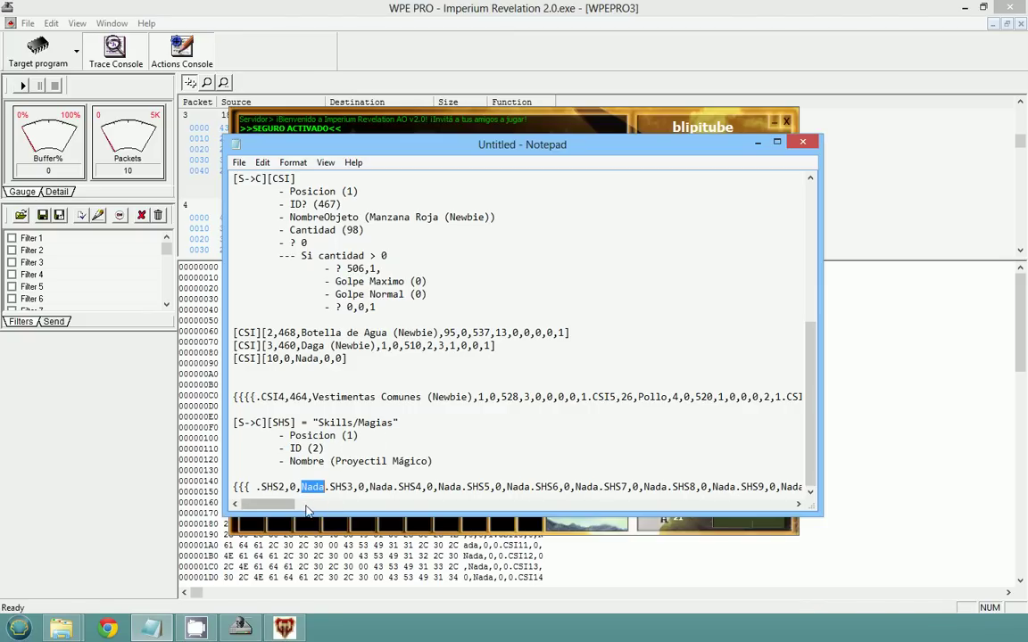
left_click_drag(288, 505, 505, 507)
left_click_drag(393, 487, 384, 487)
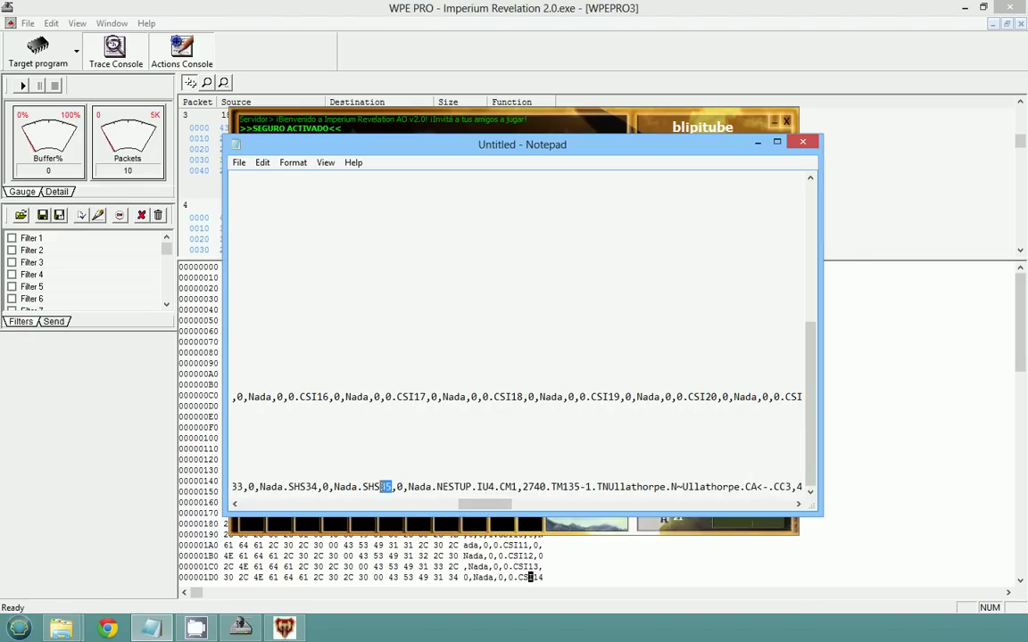
left_click(435, 487)
key("Return")
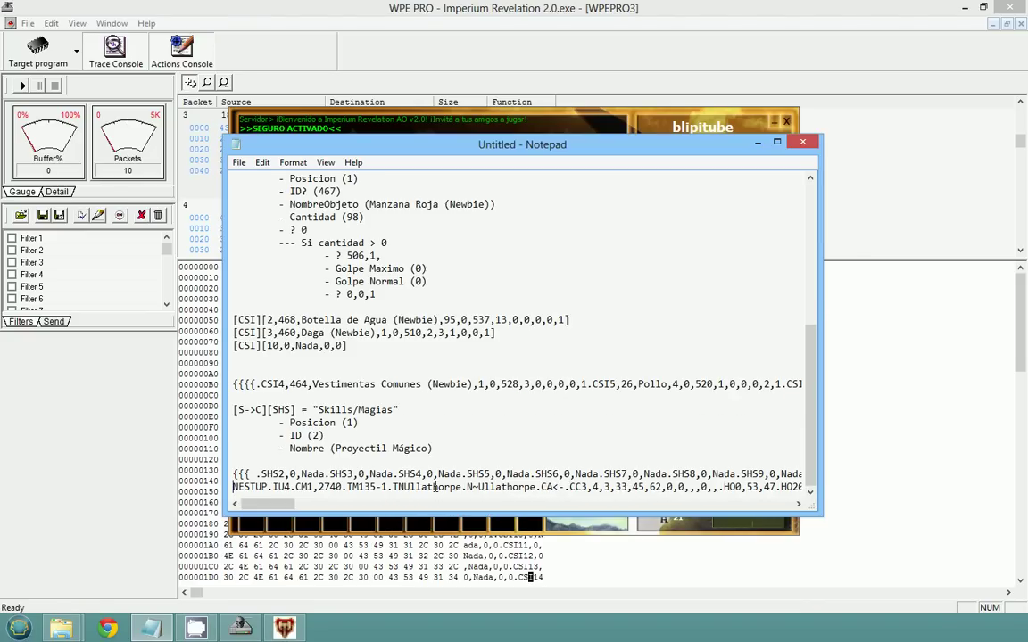
key("Return")
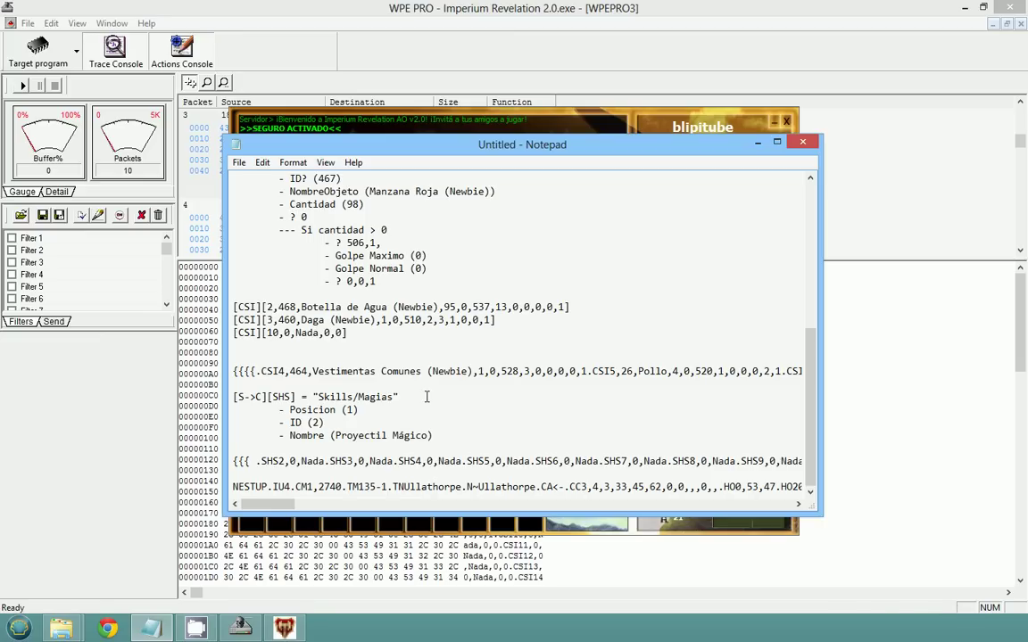
Bracket the NESTUP header as [NESTUP] and put the IU text that follows on a new line
type("[")
key("Right")
key("Right")
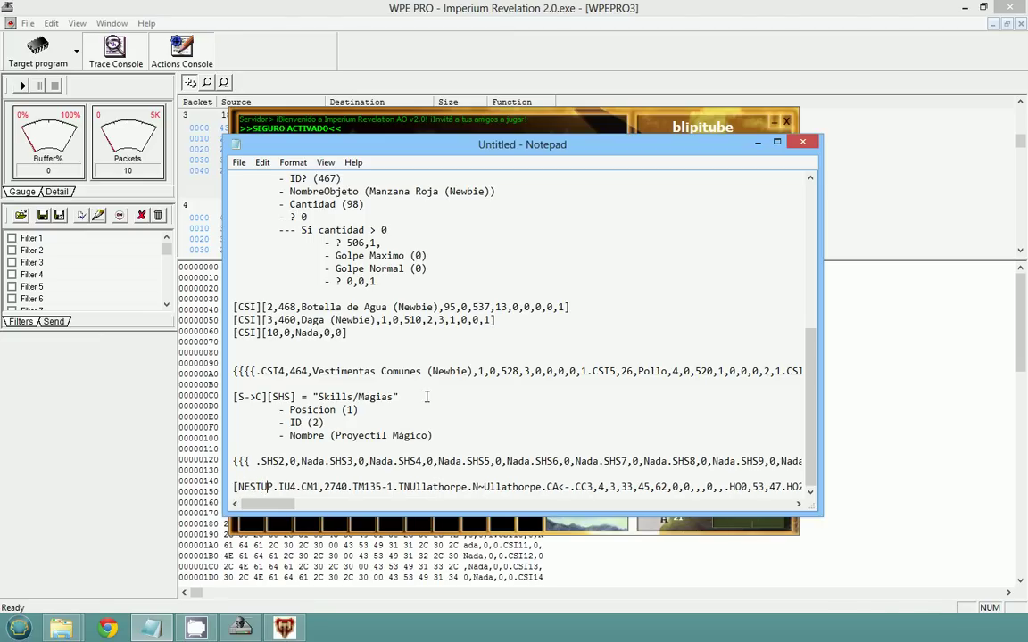
key("Right")
type("]")
key("Return")
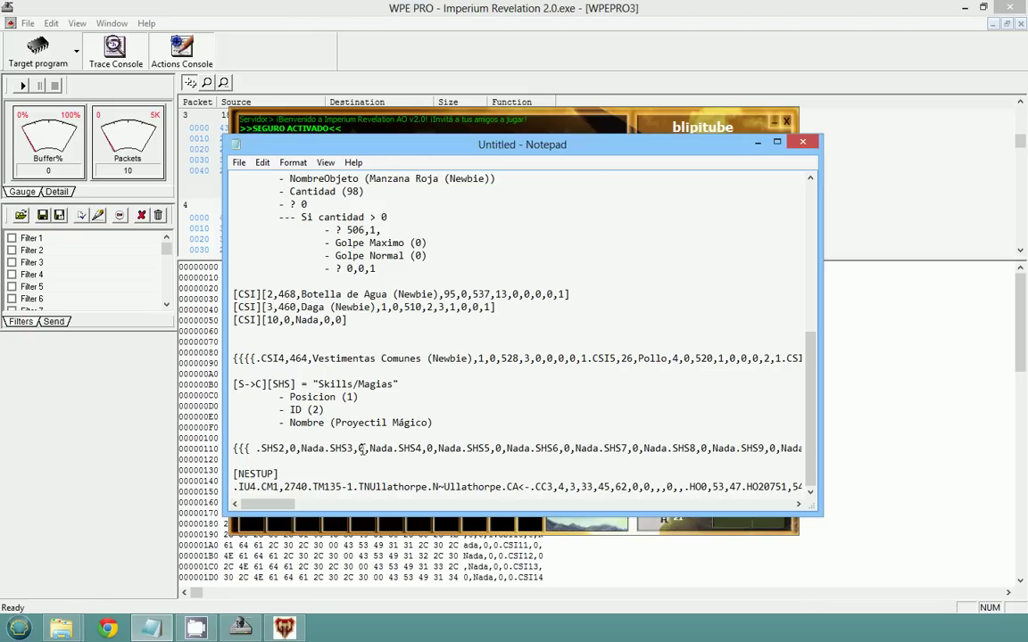
Bracket the IU record as [IU][4] in place of its leading dot and break the line after it
key("shift+Right")
type("][")
key("Right")
type("]")
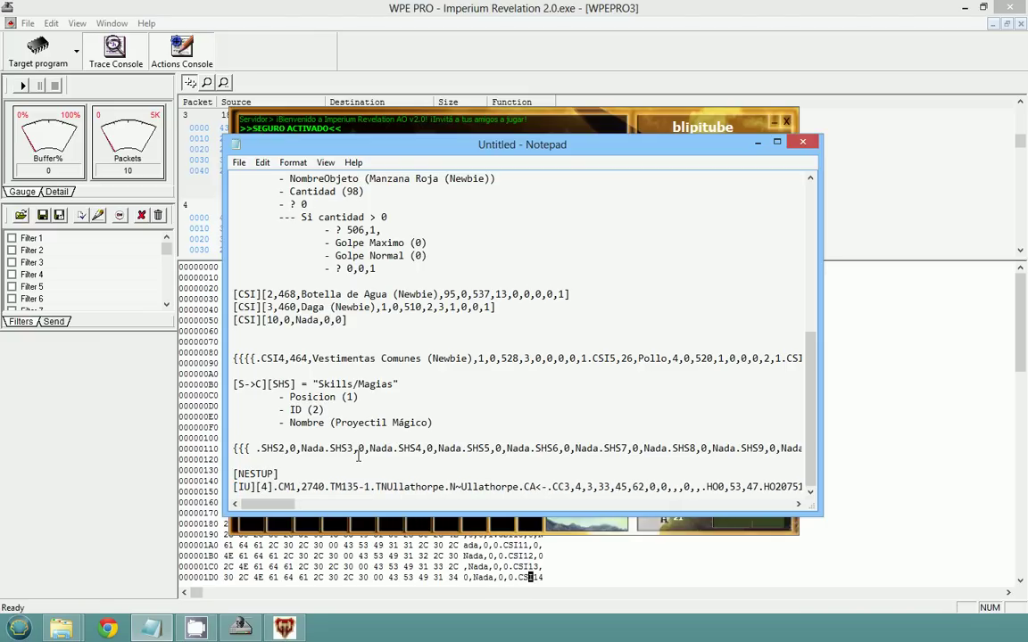
key("Return")
Bracket the CM record as [CM][1,2740] and separate it from the TM text with a blank line
type("[")
key("Delete")
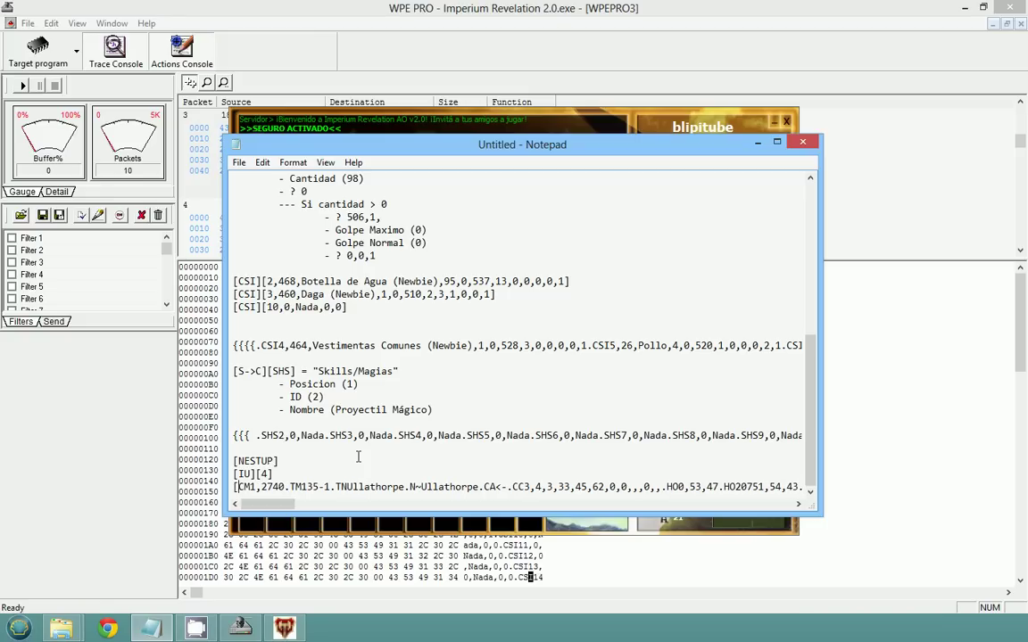
type("][")
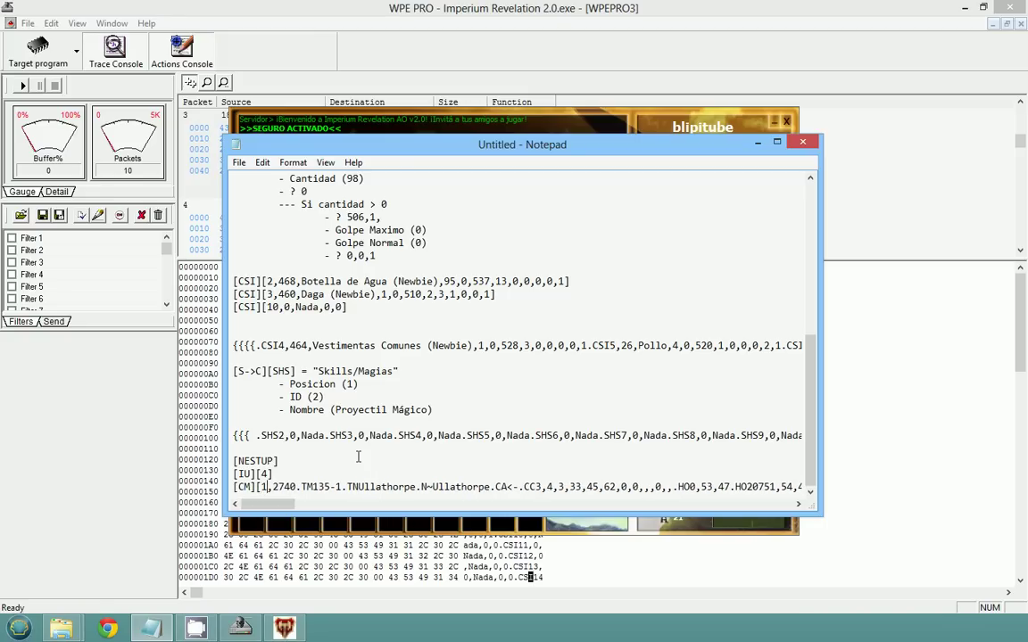
key("Right")
key("Right")
key("Right")
key("Right")
key("Right")
key("Right")
type("]")
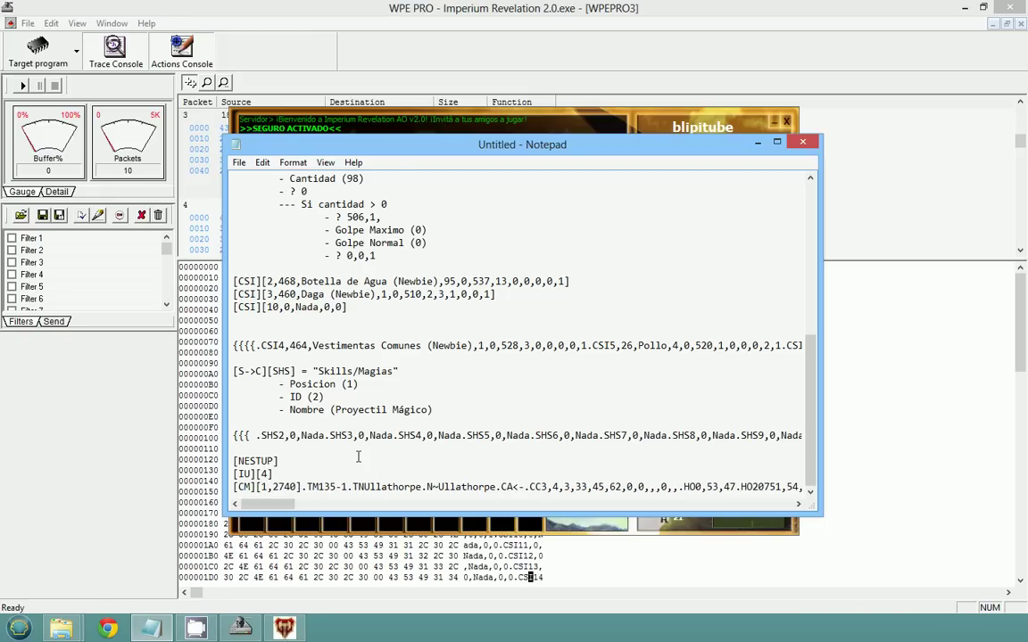
key("Return")
key("Return")
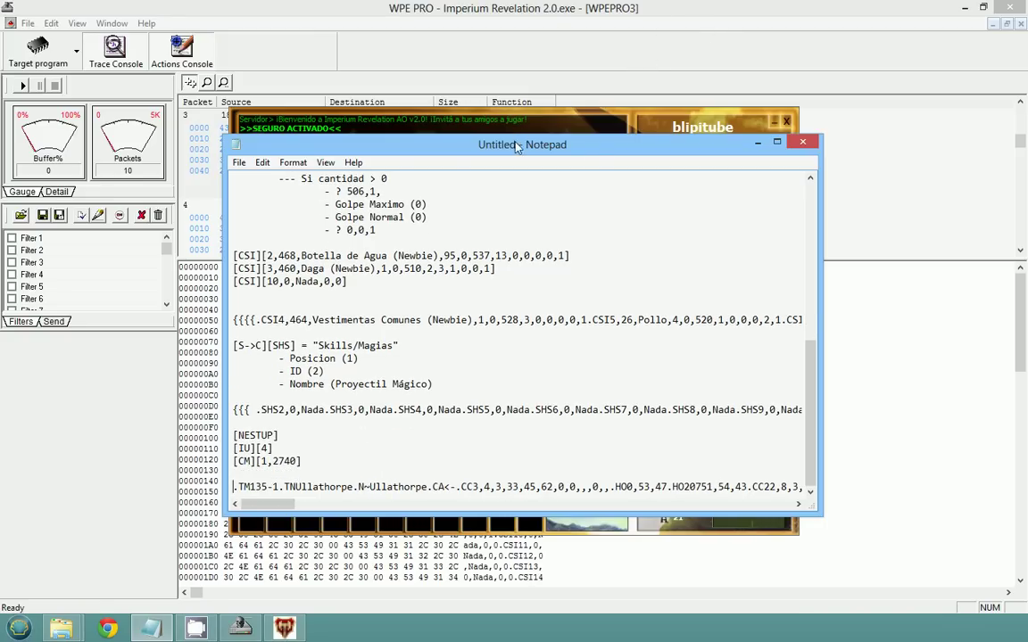
Move the Notepad window aside and narrow it so the game view and its map panel are uncovered
left_click_drag(516, 145, 317, 152)
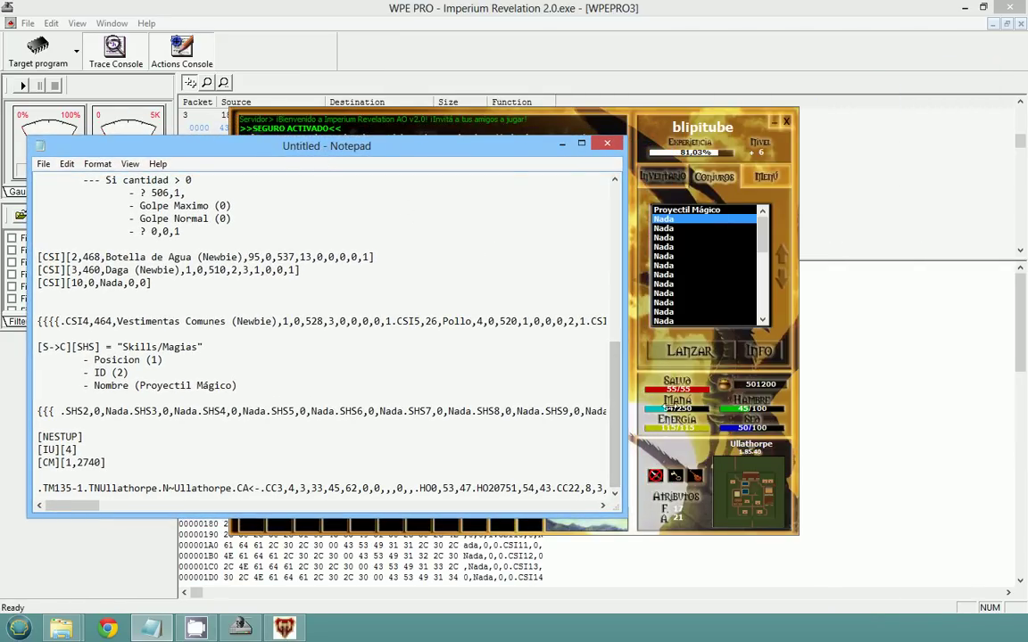
left_click(691, 430)
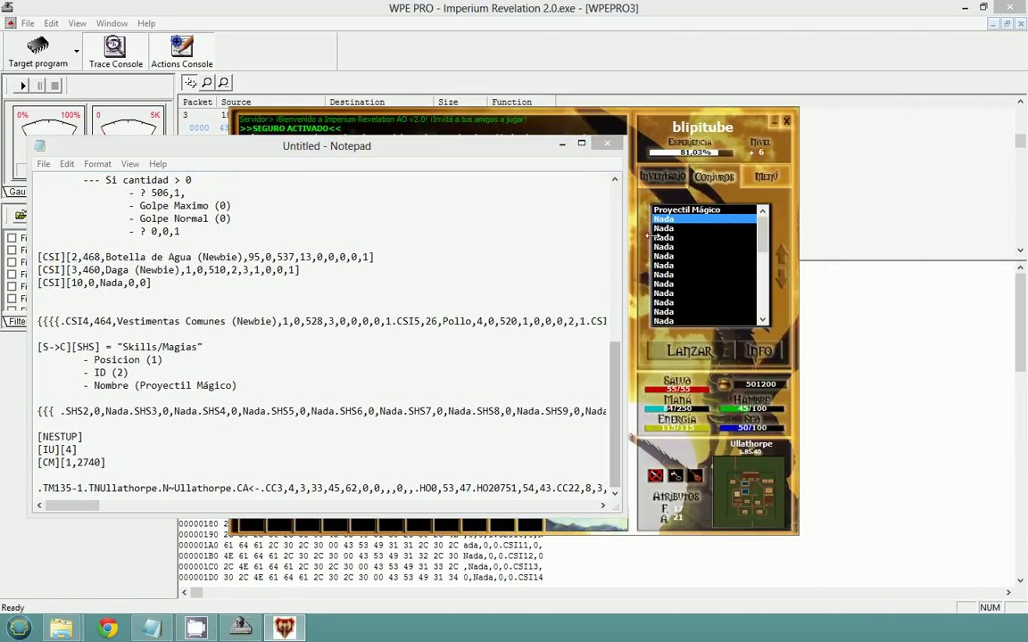
left_click_drag(622, 237, 305, 268)
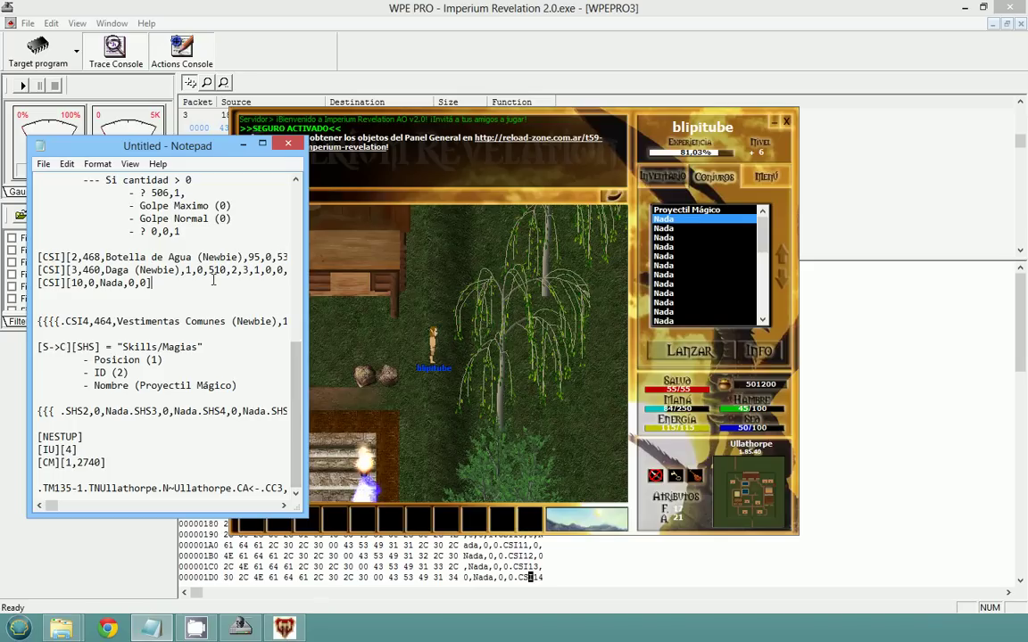
Walk the character west through Ullathorpe to observe how the coordinates above the minimap change
key("Down")
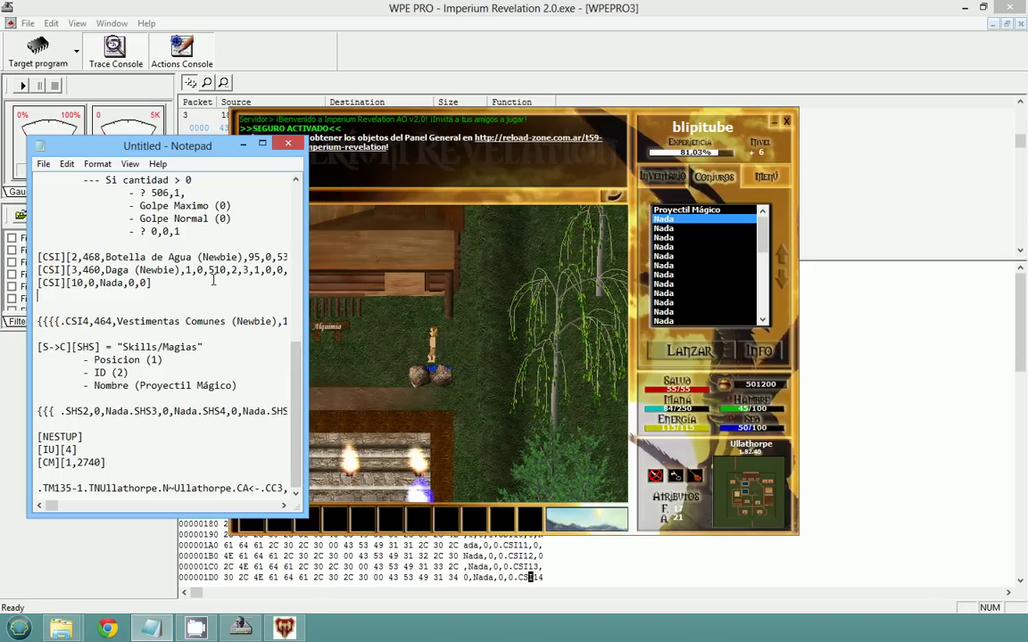
key("Left")
key("Left")
key("Left")
key("Left")
key("Left")
key("Left")
key("Left")
key("Left")
key("Left")
key("Left")
key("Left")
key("Left")
key("Left")
key("Left")
key("Left")
key("Left")
key("Left")
key("Left")
key("Left")
key("Left")
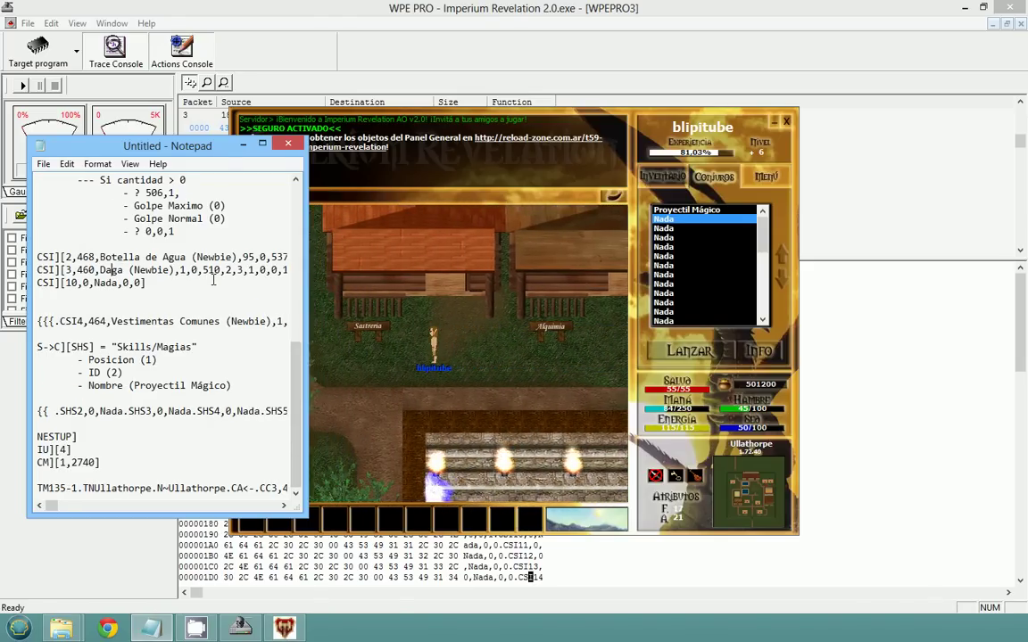
key("Left")
key("Left")
key("Left")
key("Left")
key("Left")
key("Left")
key("Left")
key("Left")
key("Left")
key("Left")
key("Left")
key("Left")
key("Left")
key("Left")
key("Left")
key("Left")
key("Left")
key("Left")
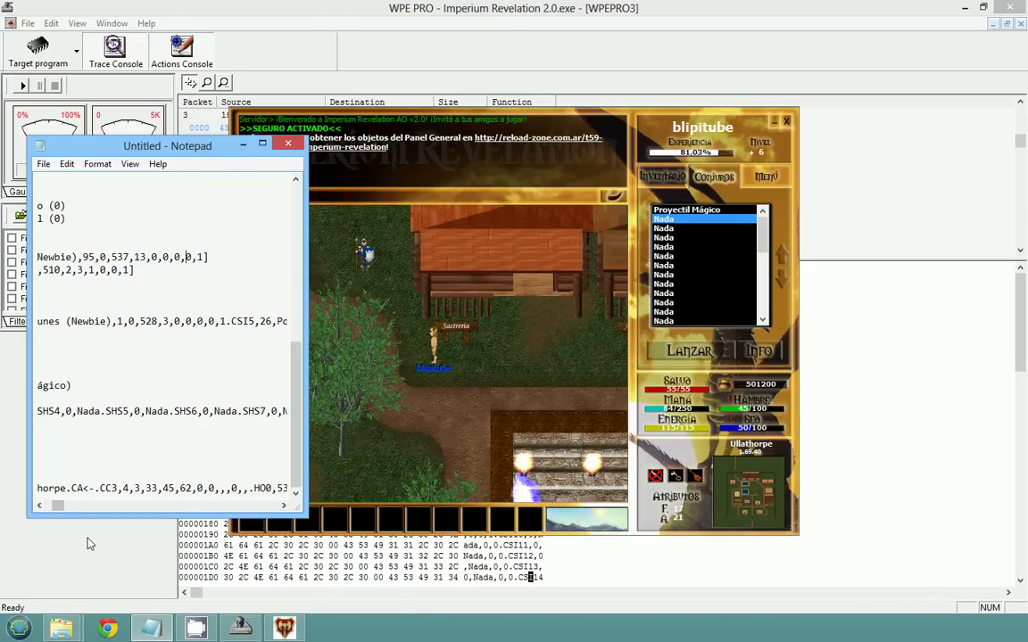
Compare the CM record's values 1 and 2740 with the map number and coordinates above the game's minimap
left_click(42, 452)
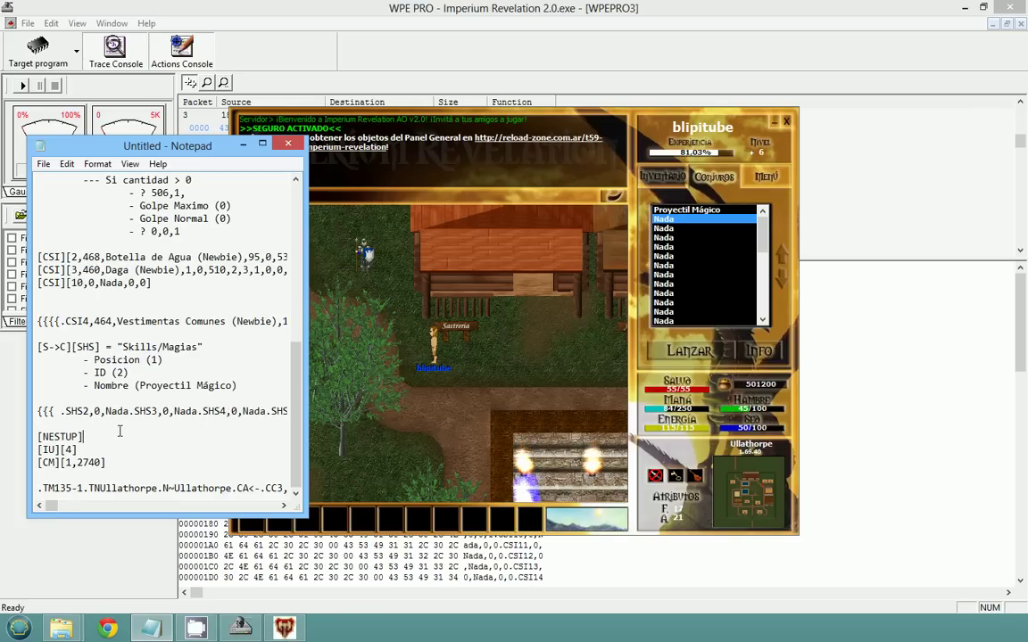
left_click(742, 452)
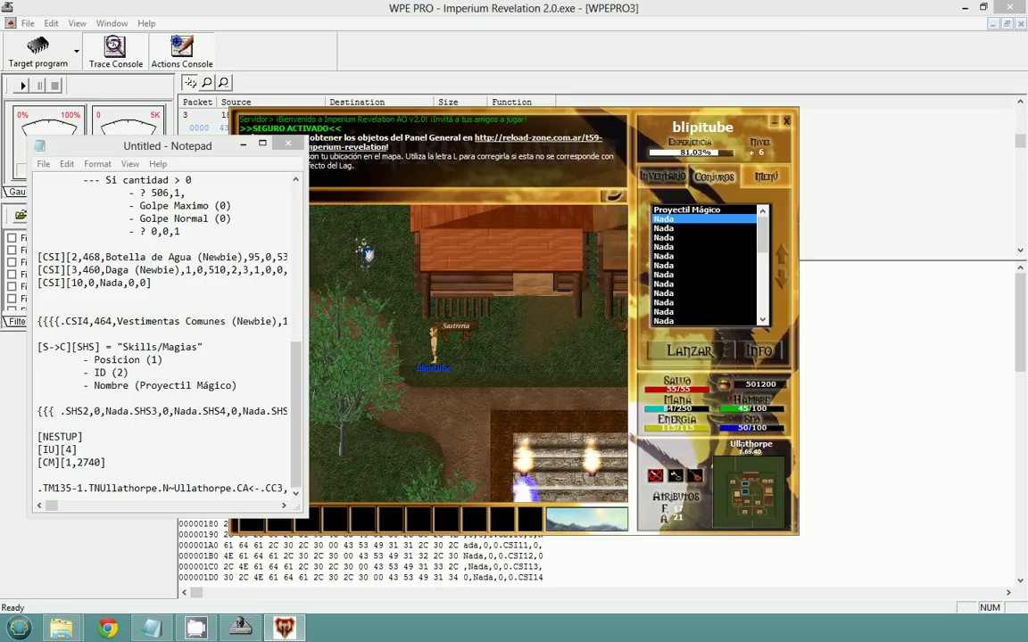
left_click(64, 462)
left_click_drag(64, 462, 71, 464)
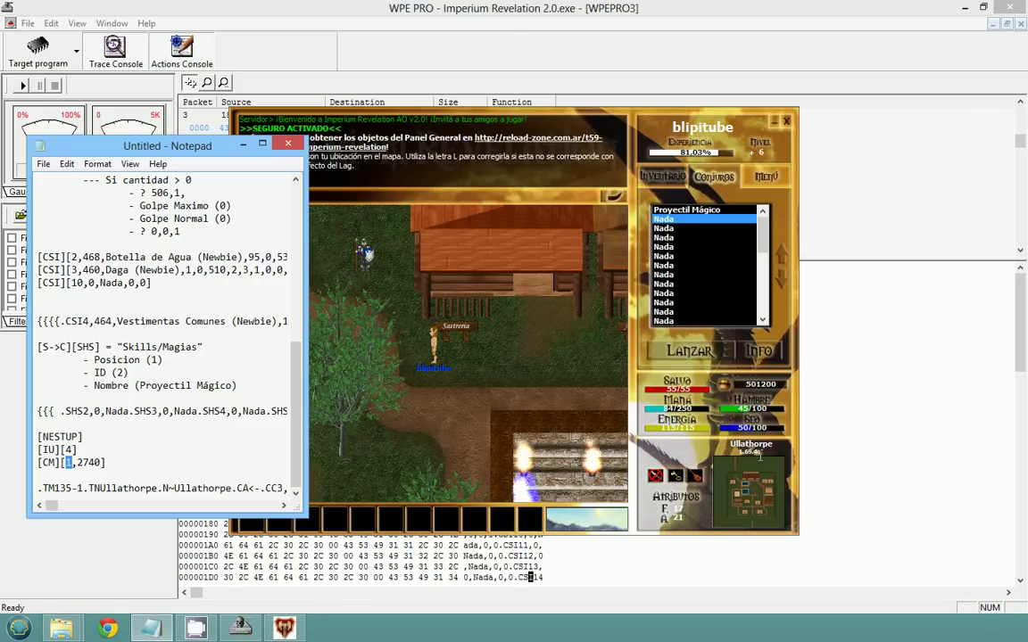
double_click(83, 456)
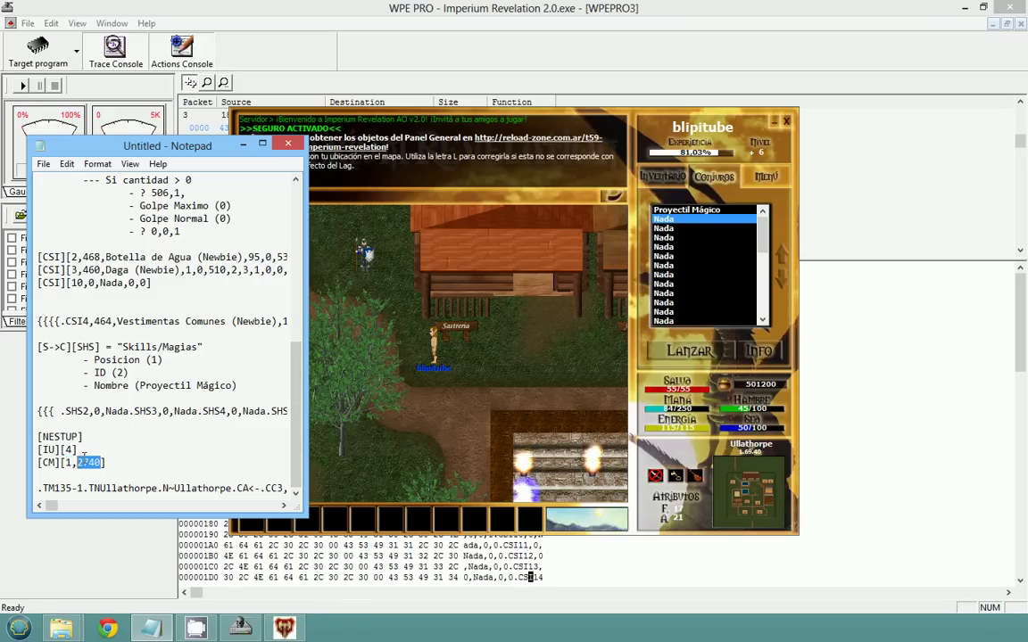
left_click(113, 462)
left_click_drag(102, 462, 60, 462)
left_click(120, 466)
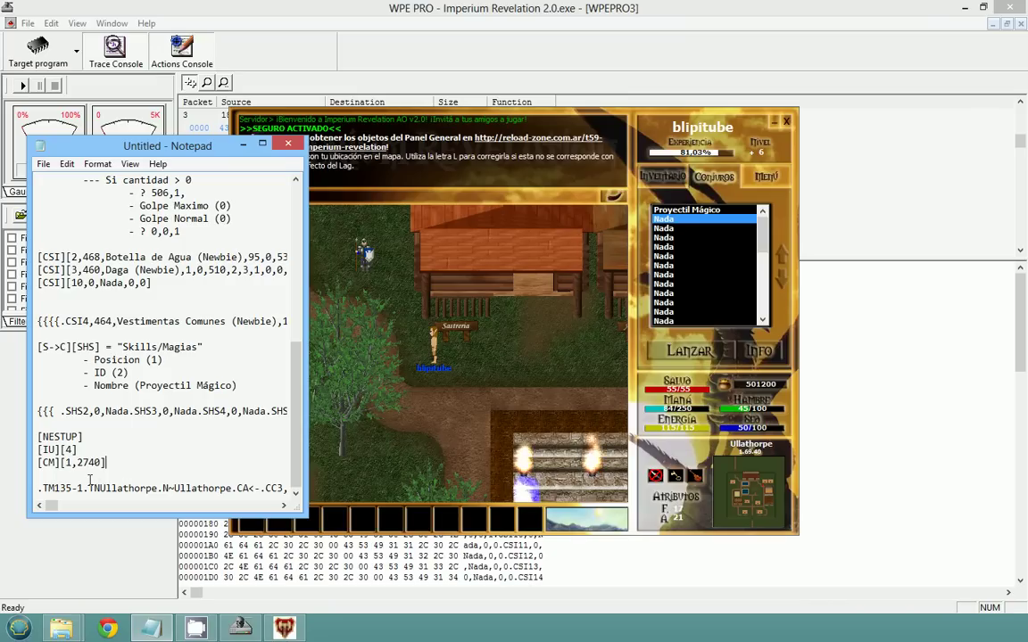
Remove the blank line above the TM record, bracket it as [TM][135-1], and put the TN text on a new line
left_click(79, 478)
key("Delete")
key("Delete")
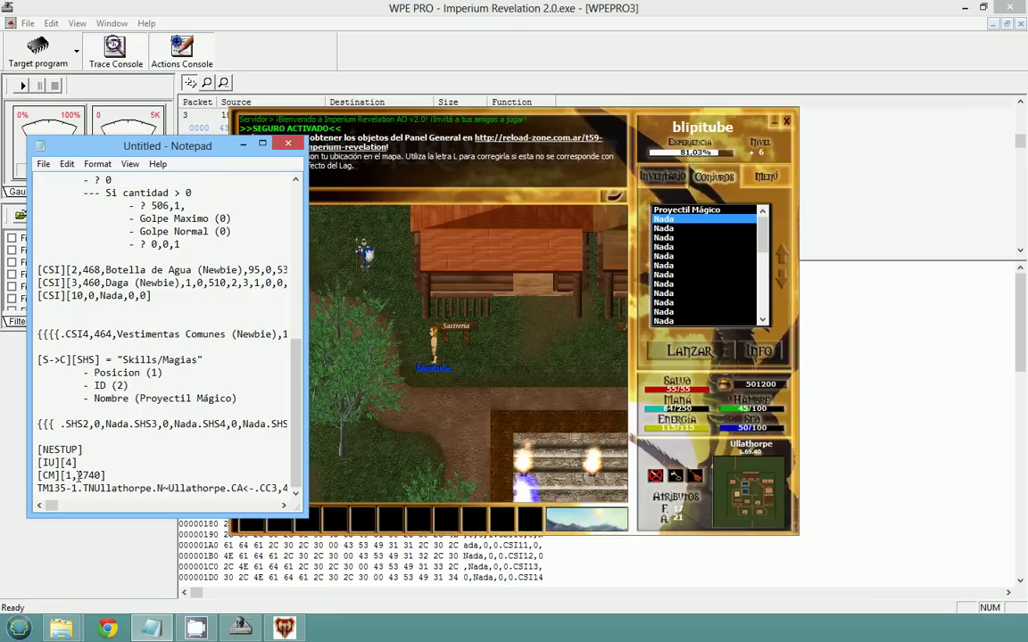
type("[")
type("][")
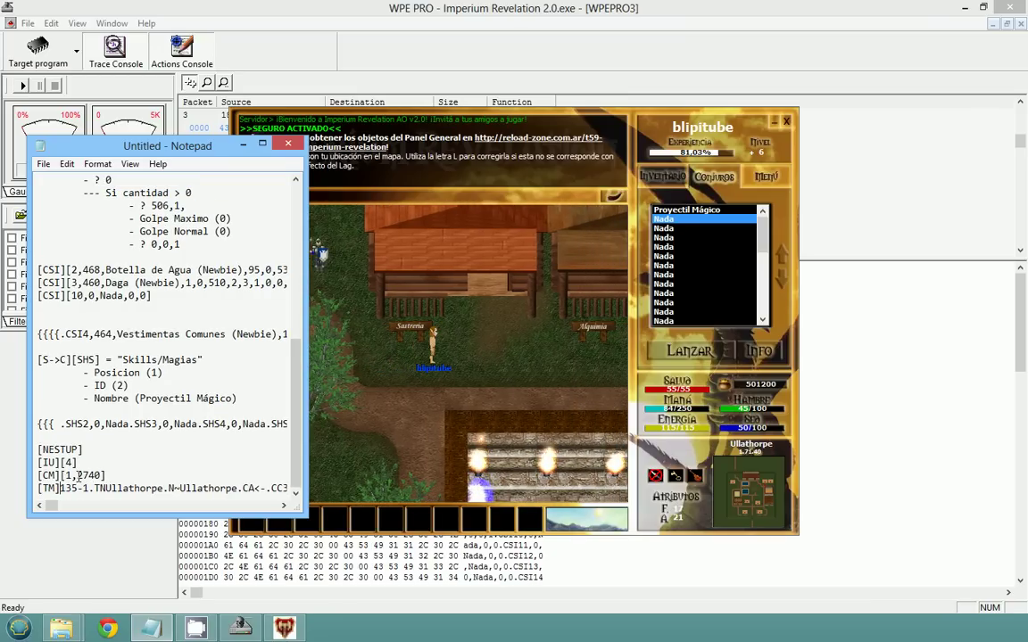
key("Right")
key("Right")
key("Right")
key("Right")
key("Right")
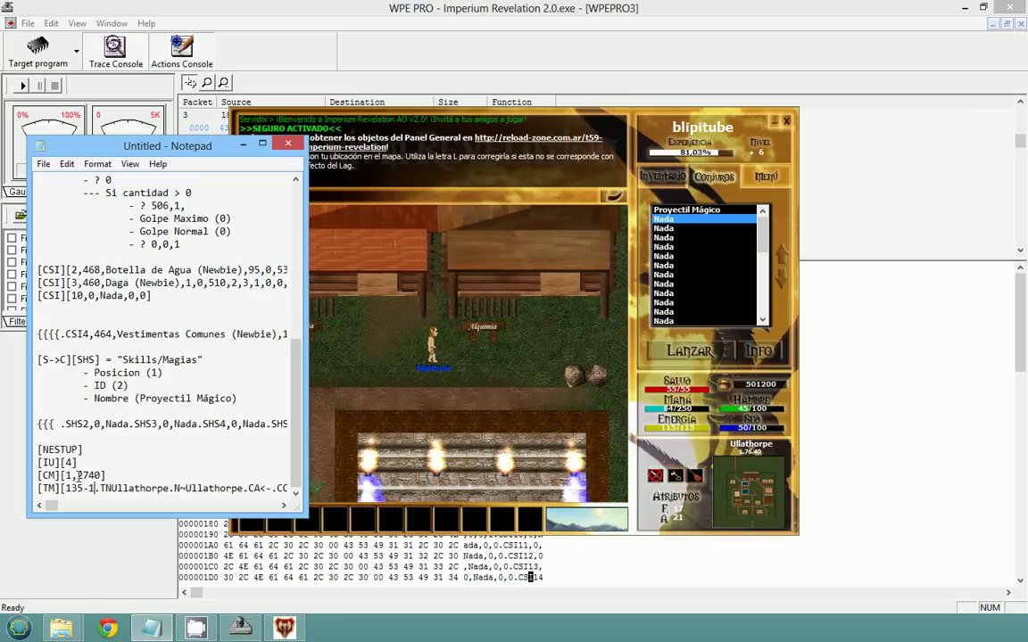
key("shift+Right")
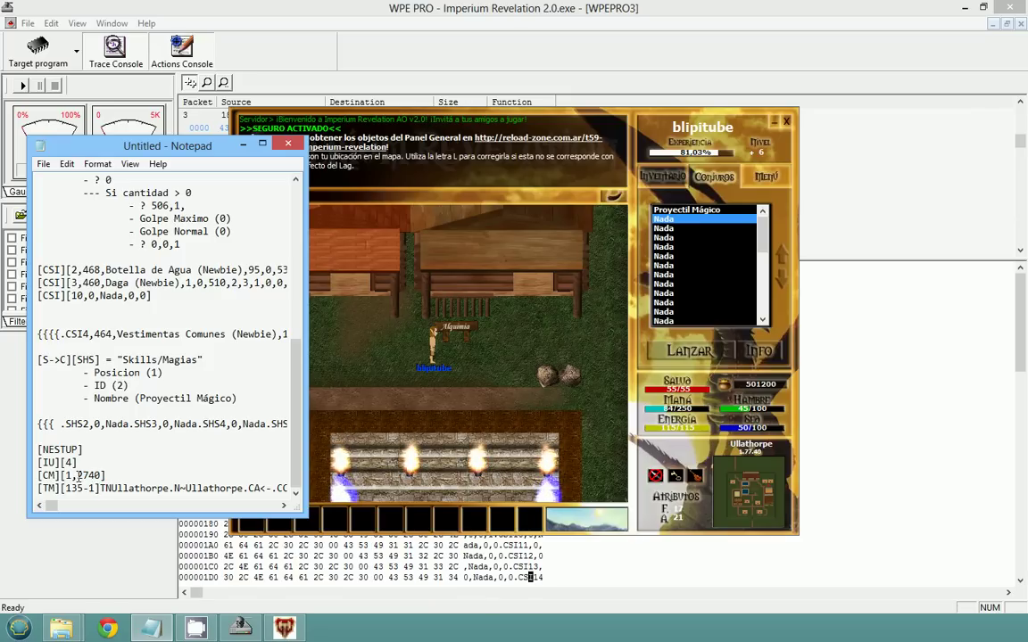
key("Return")
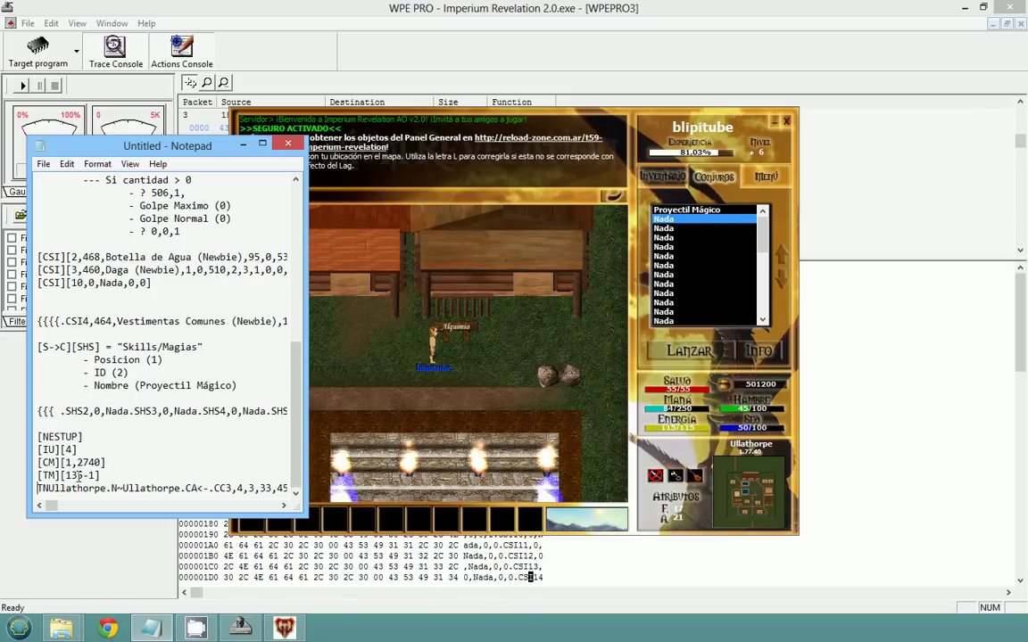
Bracket the TN header as [TN] and open a bracket before the Ullathorpe value
type("[")
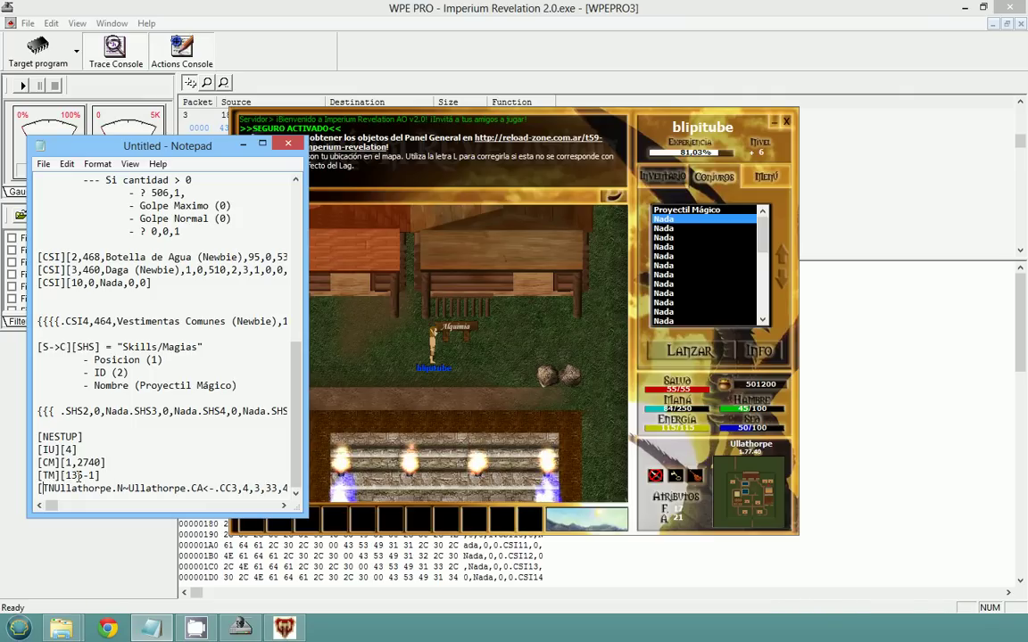
key("Right")
key("Right")
type("][")
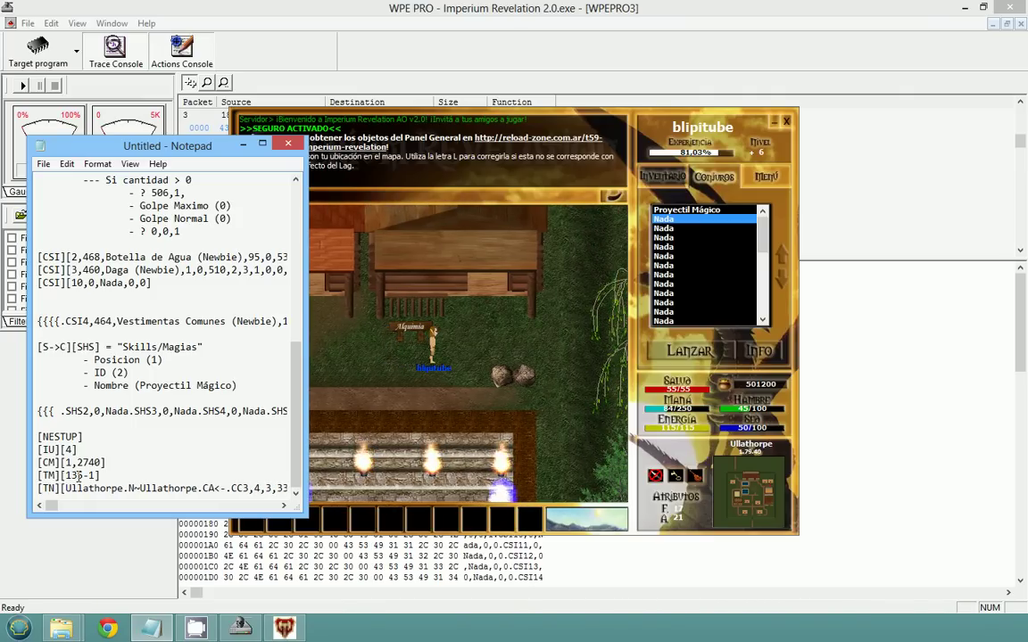
Close the TN packet entry as [TN][Ullathorpe] in the notes and move the remaining packet text to a new line
left_click_drag(128, 488, 59, 475)
type("]")
key("Return")
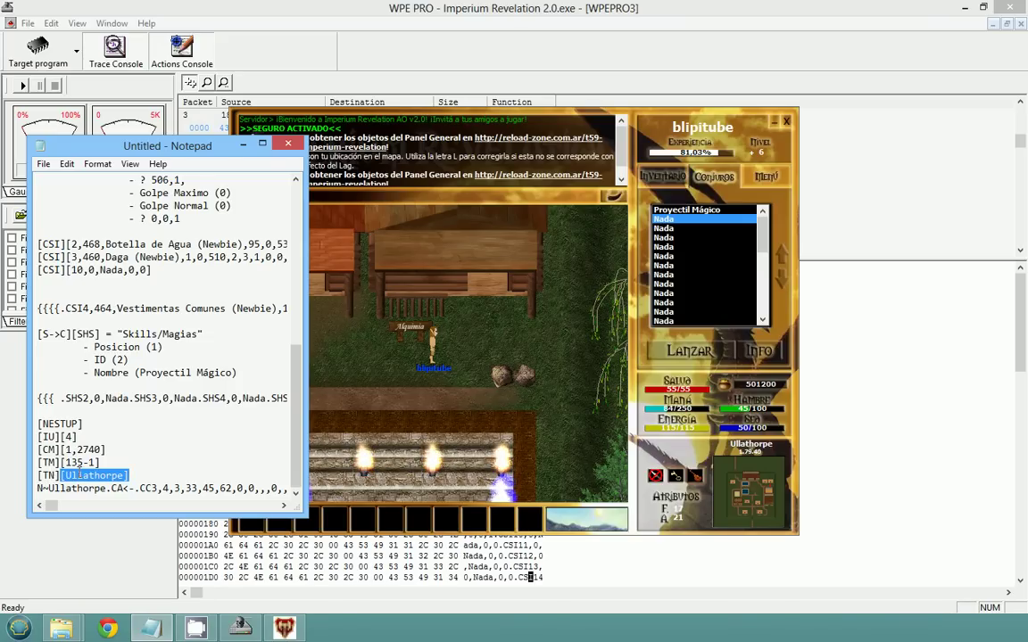
left_click(759, 448)
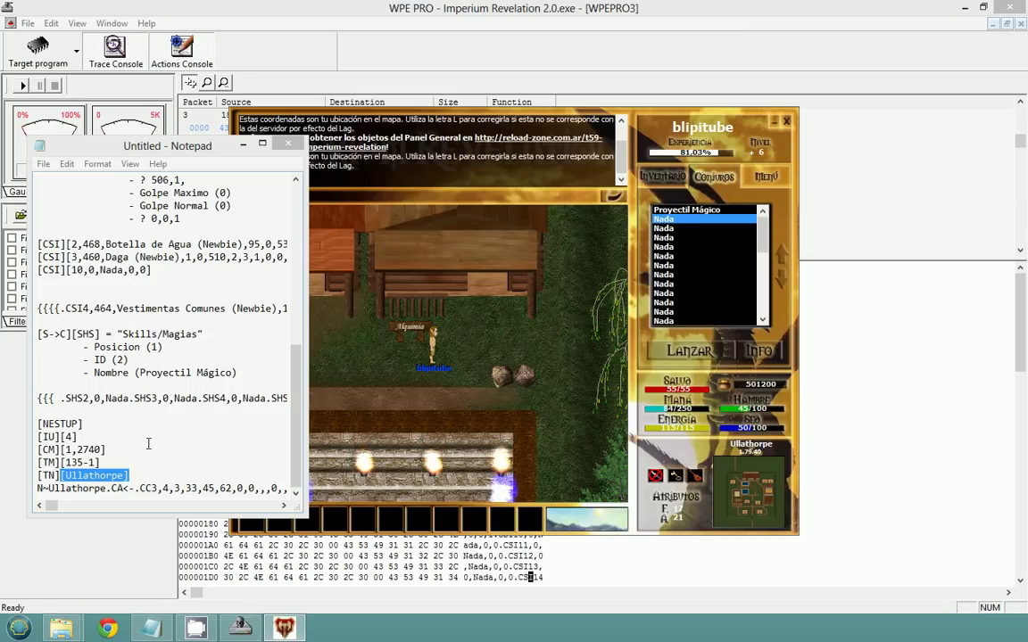
left_click(130, 475)
Bracket the next packet as [N~][Ullathorpe] and split the remaining packet text onto a new line
left_click(38, 489)
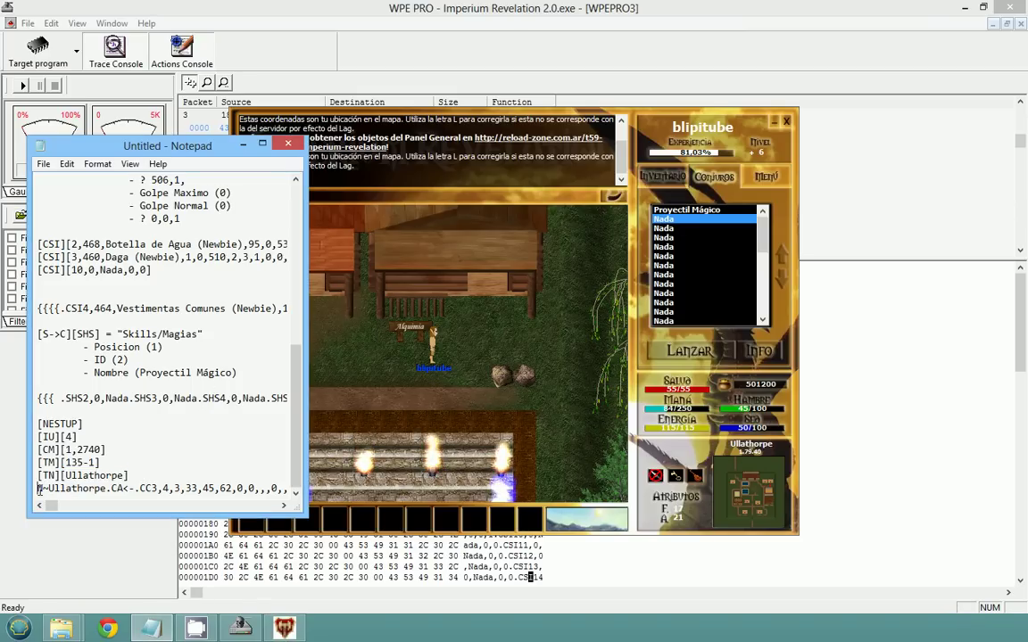
type("[")
key("Right")
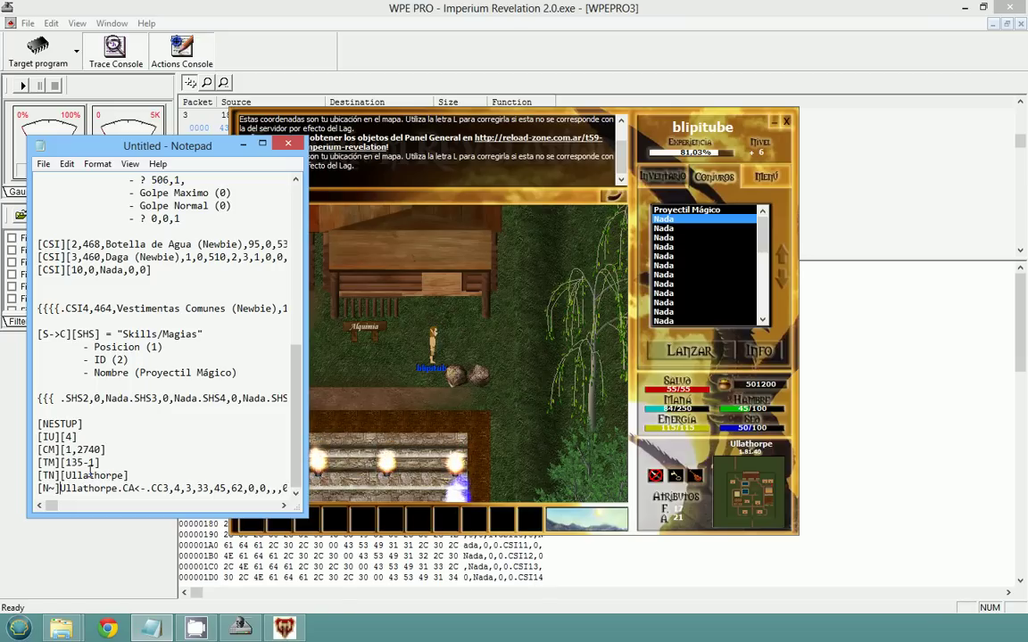
type("[")
key("Right")
key("Right")
key("Right")
key("Right")
key("Right")
key("Right")
key("Right")
key("Right")
key("Right")
key("Right")
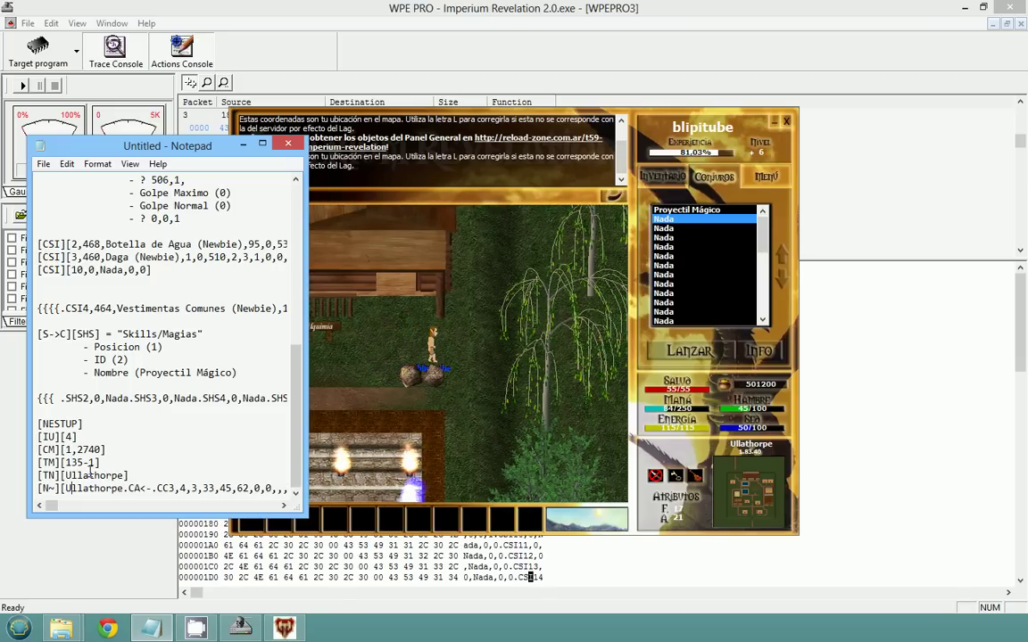
type("]")
key("Return")
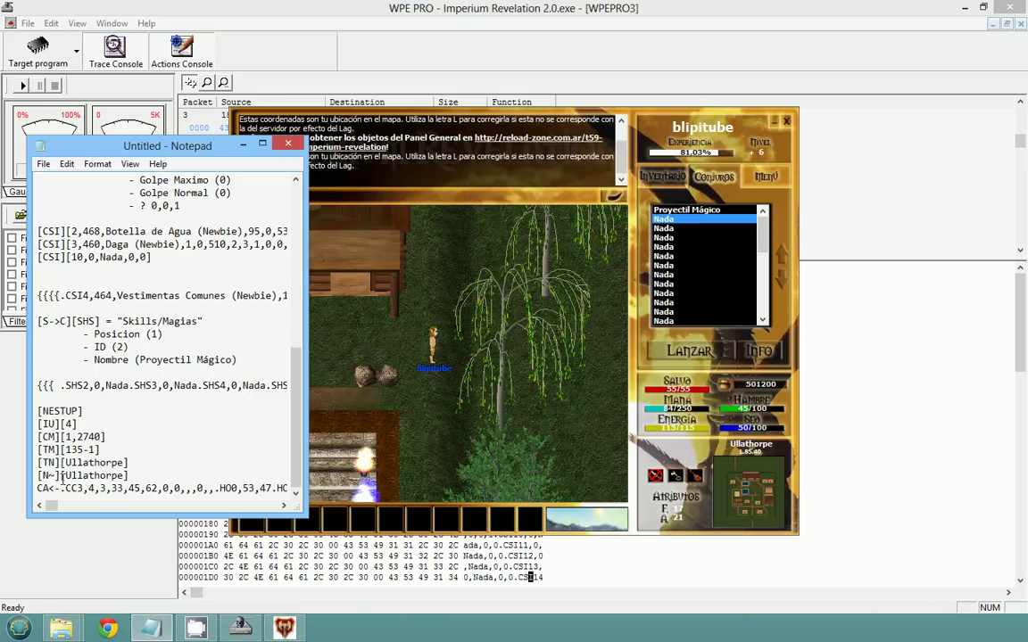
Bracket the next packet as [CA][<-], remove its trailing dot separator and break the line after it
type("[CA")
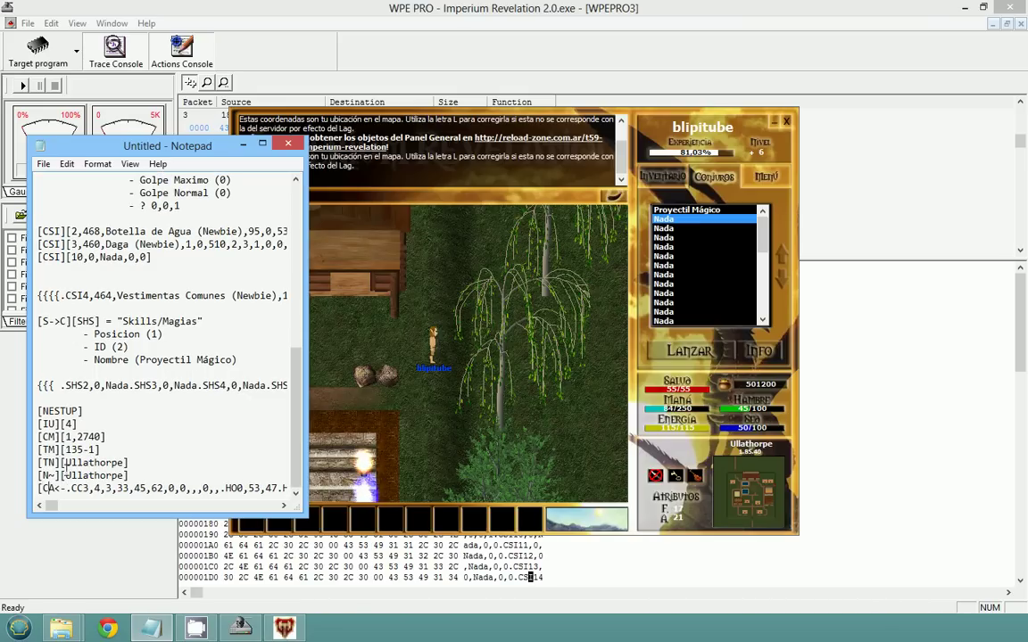
type("][<-")
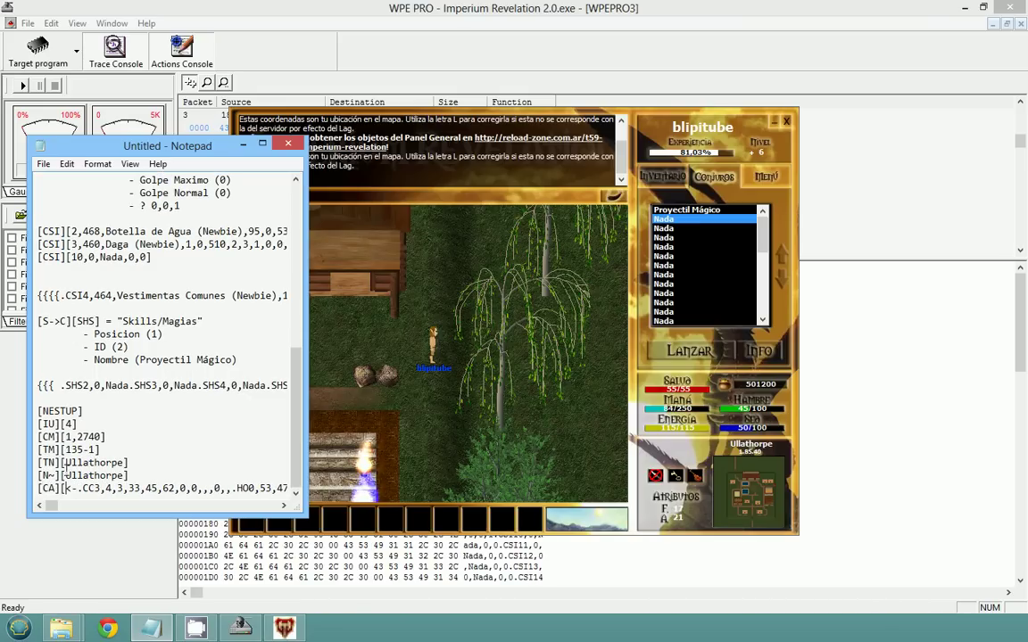
type("]")
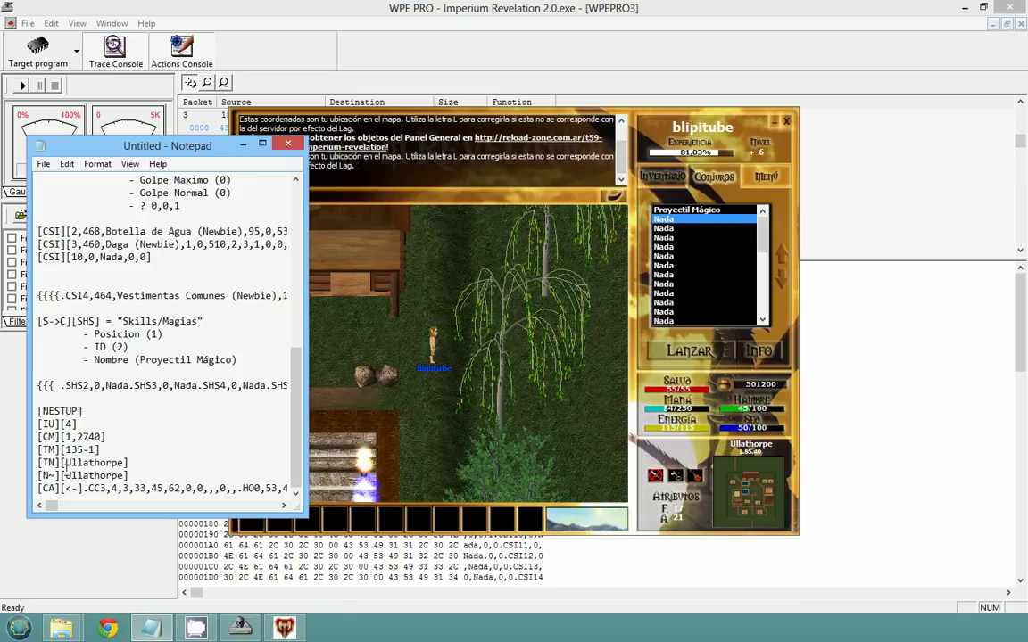
key("Delete")
key("Return")
Format the first CC packet as [CC][3,4,3,33,45,62,0,0,,,0,,] on its own line, without the trailing dot
type("[CC")
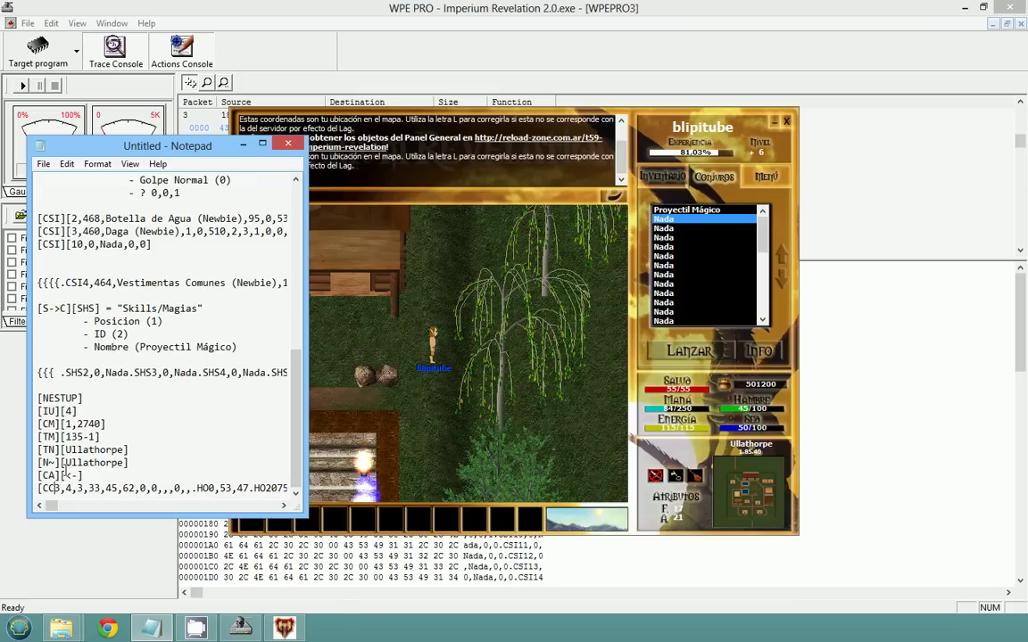
type("][")
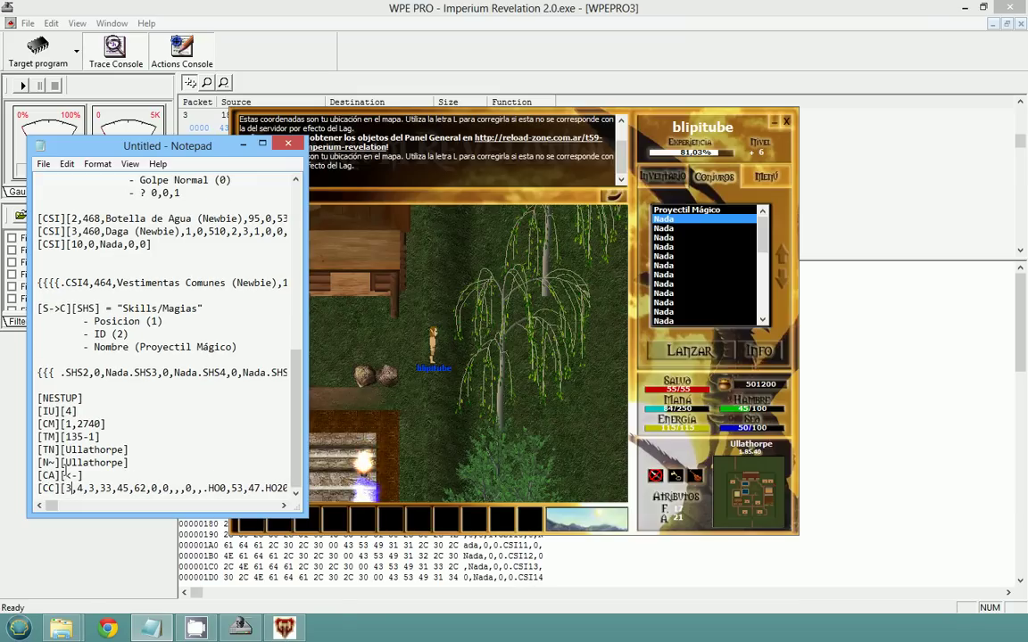
key("Right")
key("Right")
key("Right")
key("Right")
key("Right")
key("Right")
key("Right")
key("Right")
key("Right")
key("Right")
key("Right")
key("Right")
type("]")
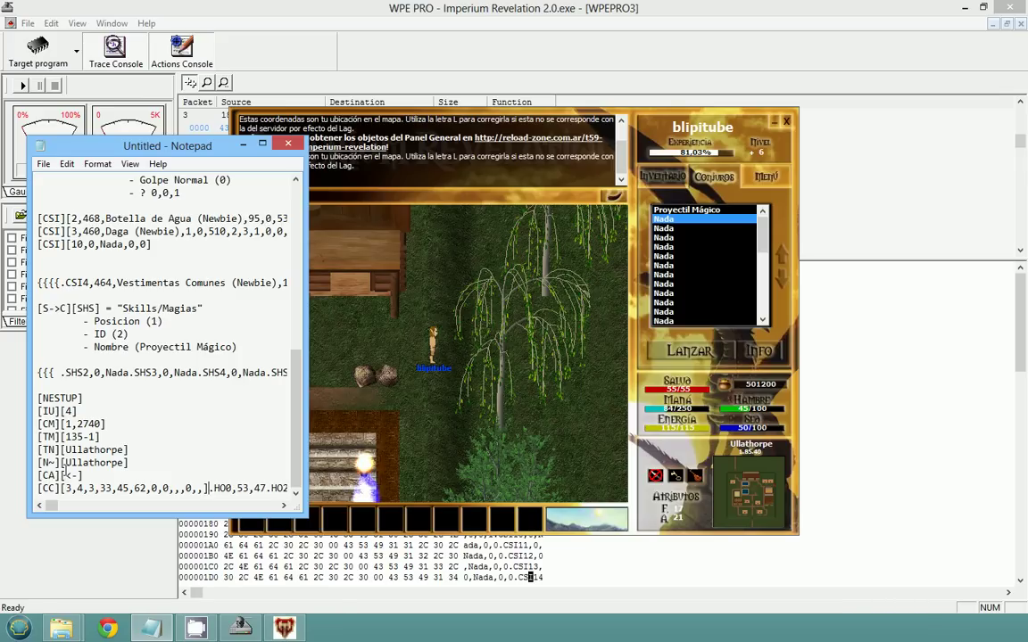
key("Return")
key("Delete")
Format the first HO packet as [HO][0,53,47] on its own line, replacing the dot separator after it
type("[")
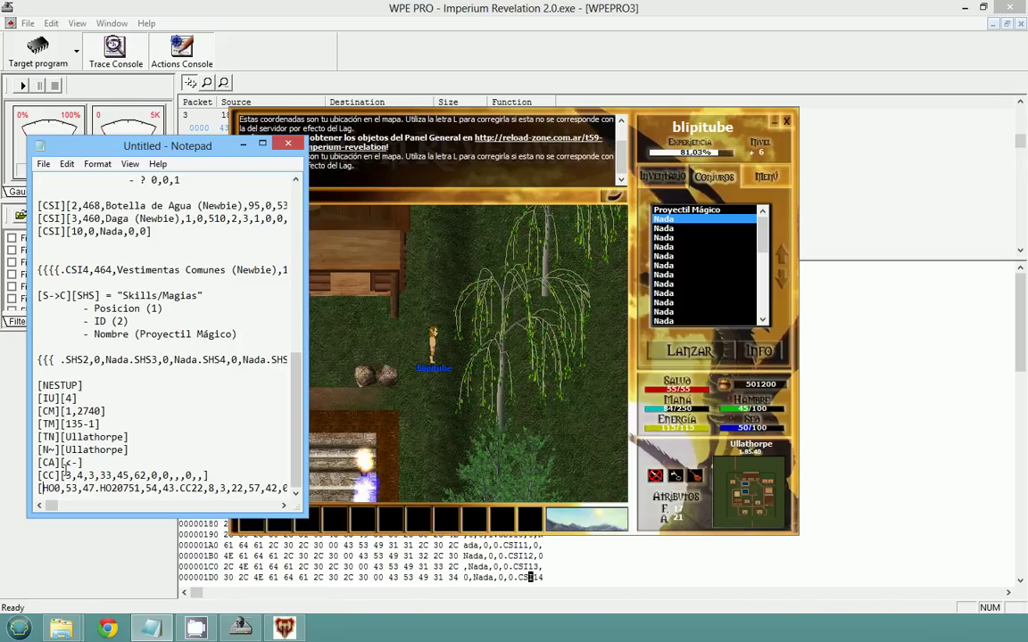
key("shift+Right")
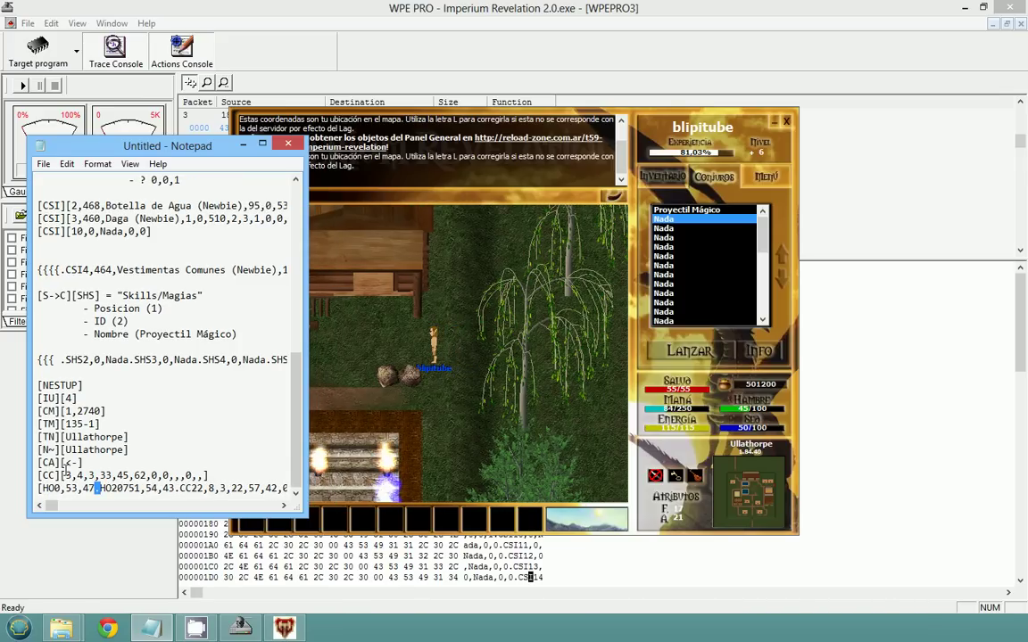
key("Return")
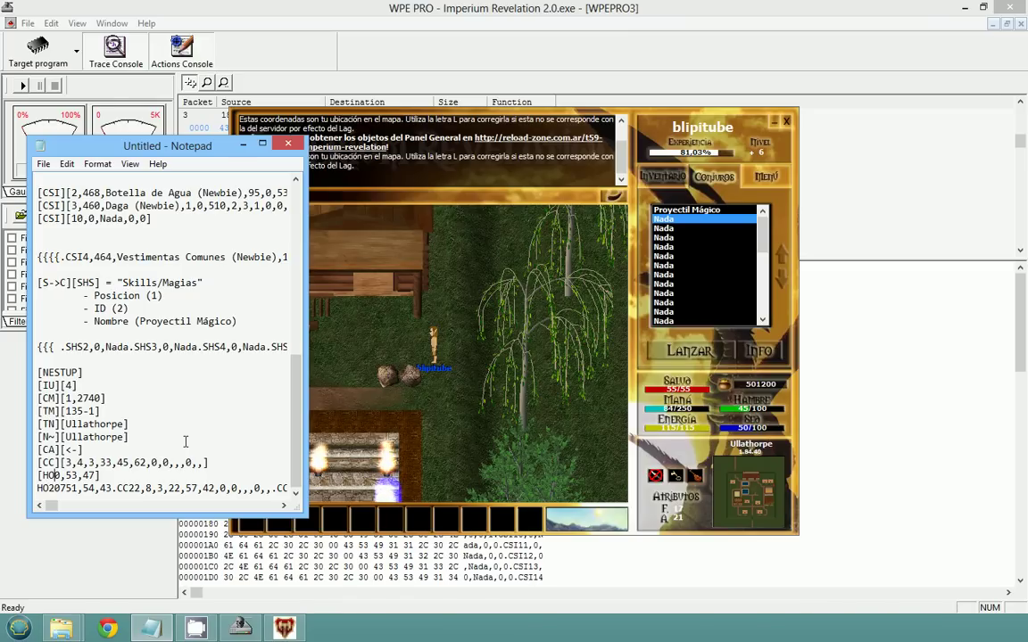
type("][")
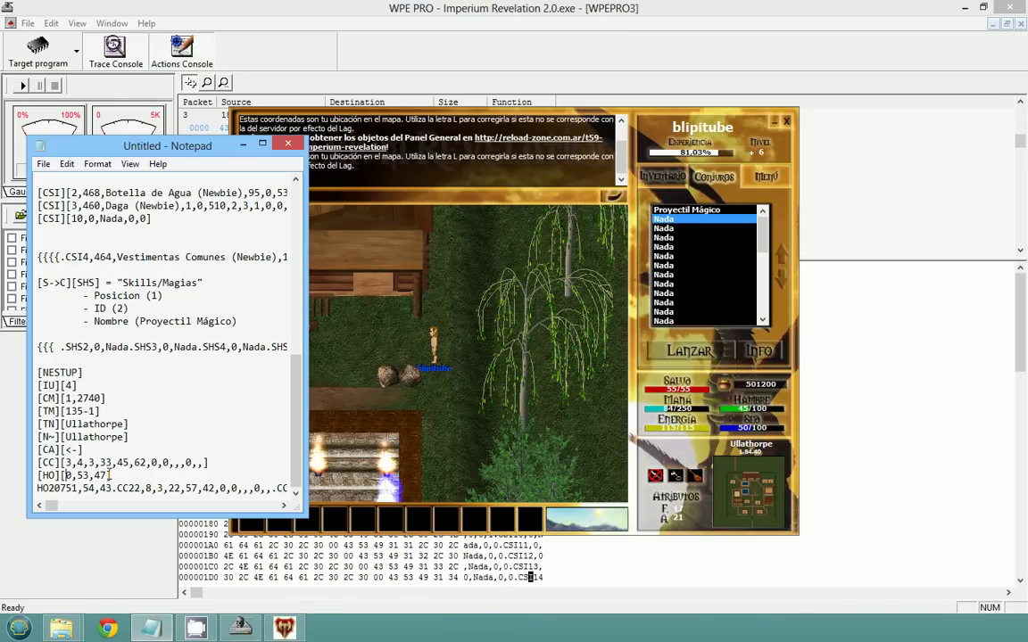
Format the second HO packet as [HO][20751,54,43] and move the text after it to a new line
type("[")
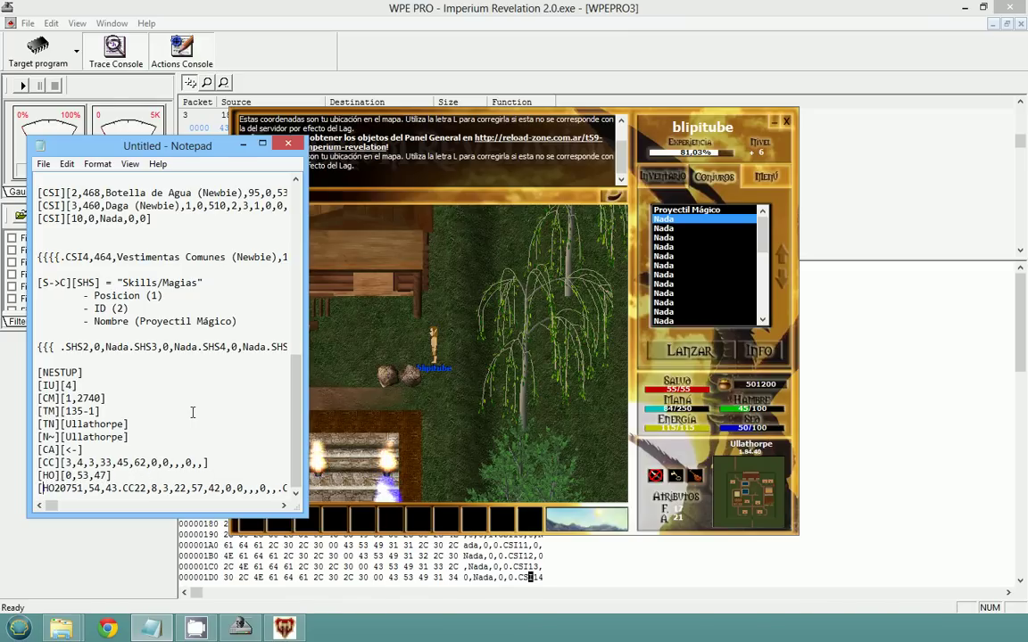
key("Right")
key("Right")
type("][")
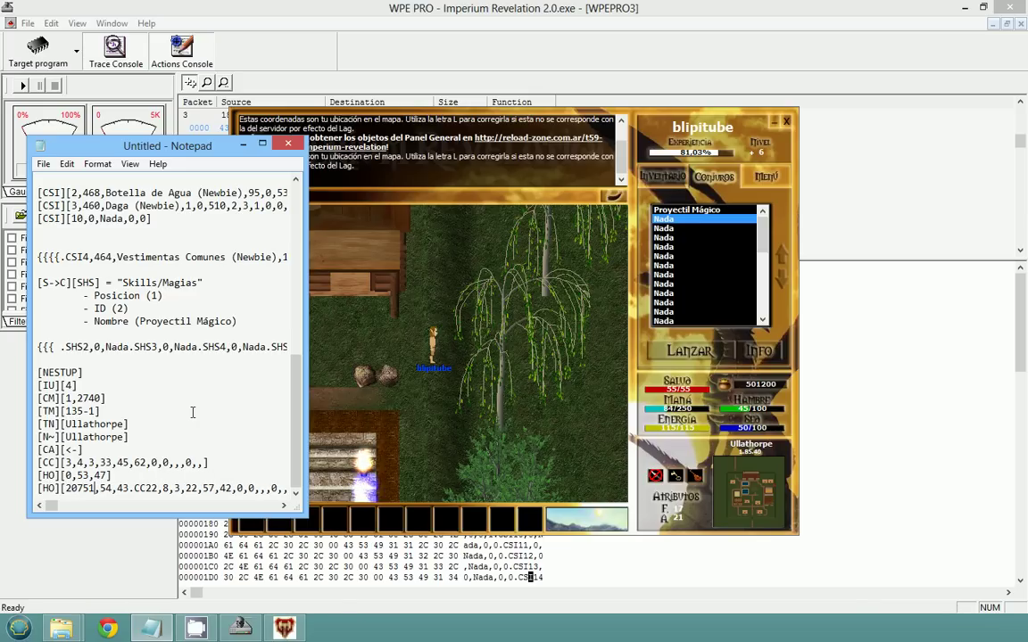
key("super")
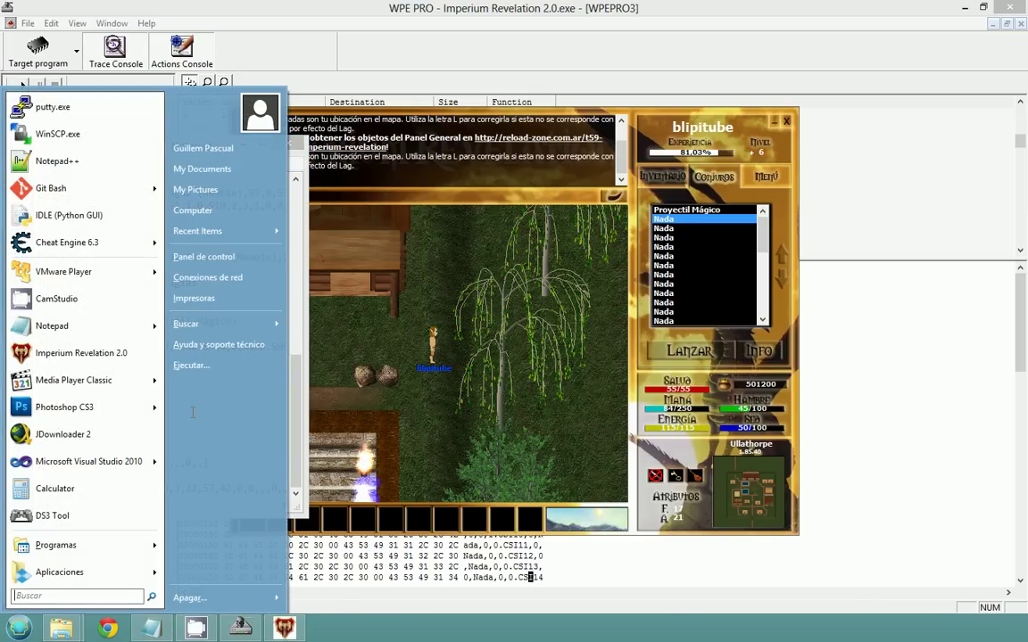
key("Escape")
left_click(127, 489)
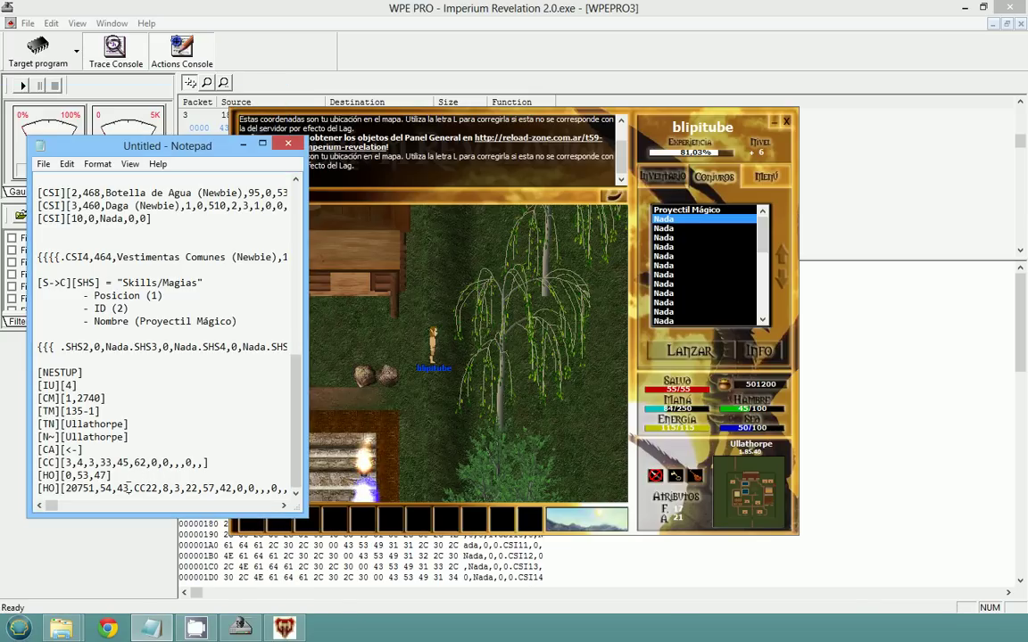
type("]")
key("Return")
Format the next CC packet as [CC][22,8,3,22,57,42,0,0,,,0,,] and move the remaining text below it
type("[")
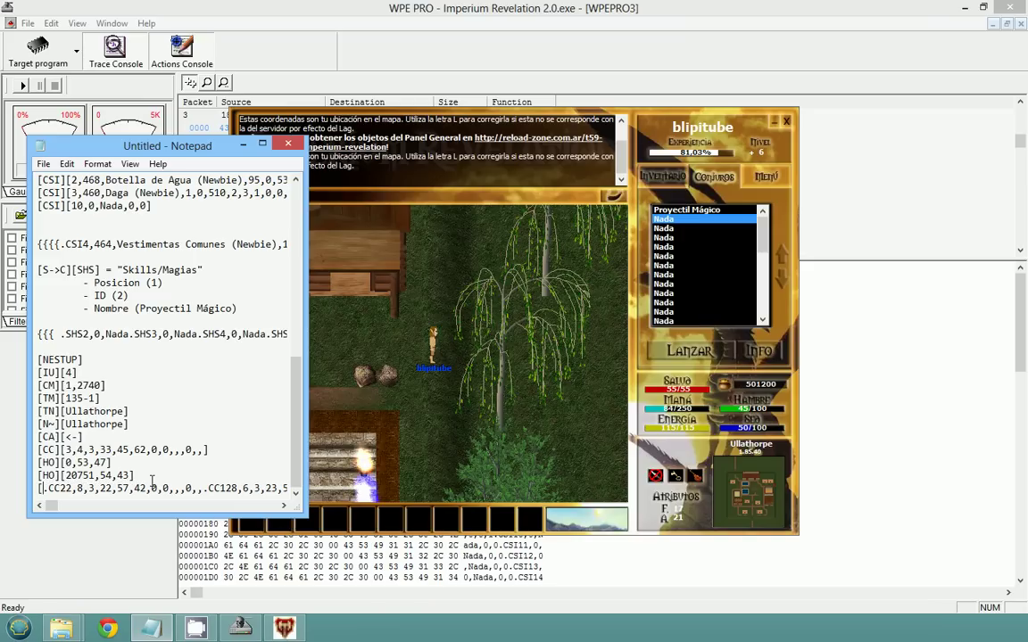
key("Delete")
key("Right")
key("Right")
type("][")
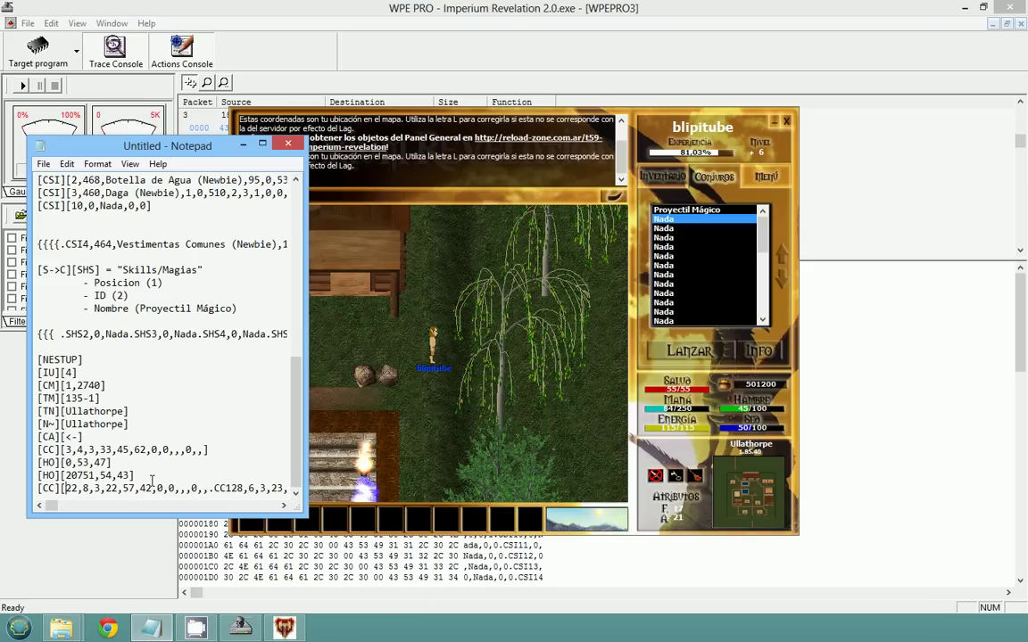
key("Right")
key("Right")
key("Right")
key("Right")
key("Right")
key("Right")
key("Right")
key("Right")
key("Right")
key("Right")
key("Right")
key("Right")
key("Right")
key("Right")
key("Right")
key("Right")
key("Right")
key("Right")
key("Right")
key("Right")
key("shift+Right")
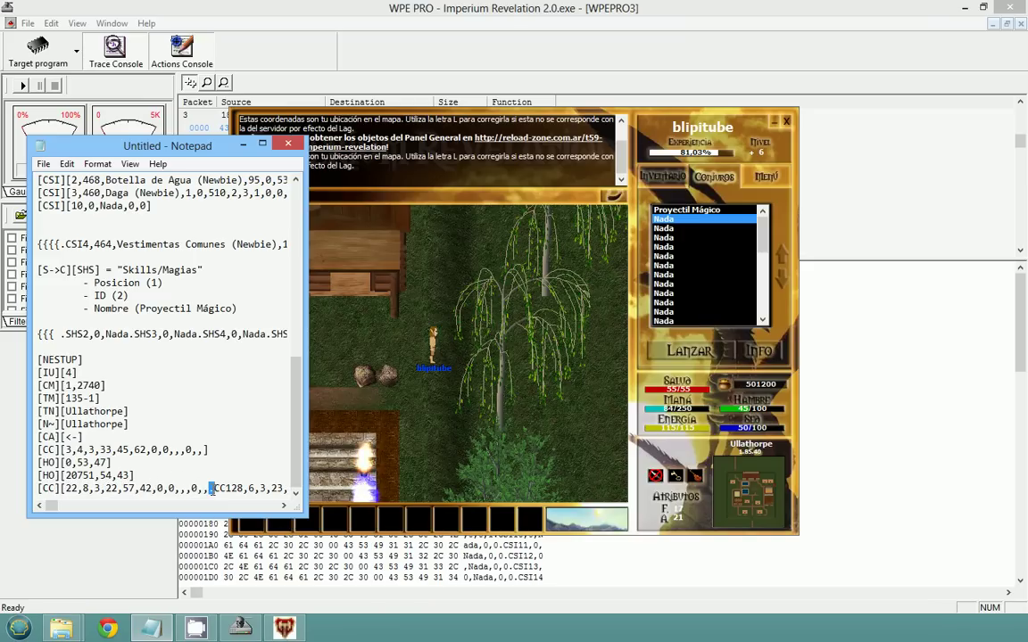
type("]")
key("Return")
key("Return")
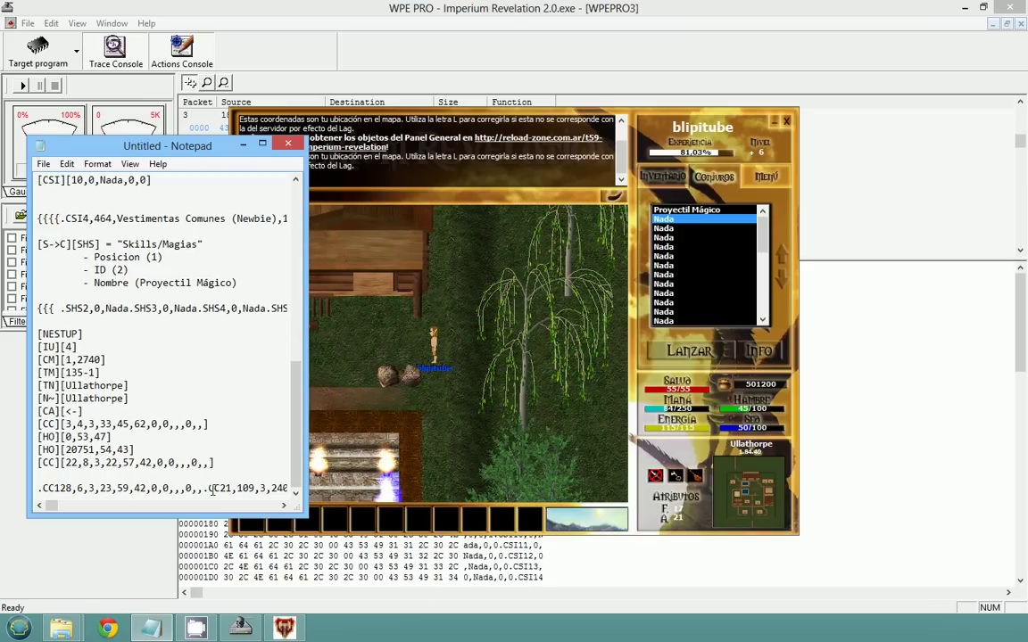
Widen the notes window, format [CC][128,6,3,23,59,42,0,0,,,0,,] on its own line, and put a blank line above the last two CC entries
left_click_drag(302, 510, 864, 514)
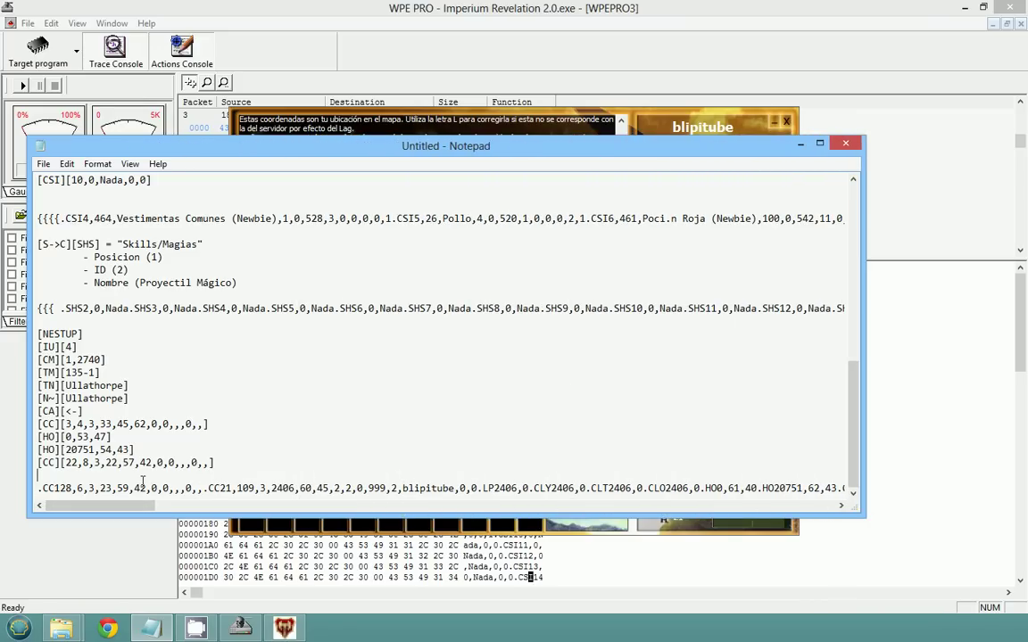
key("Delete")
type("[")
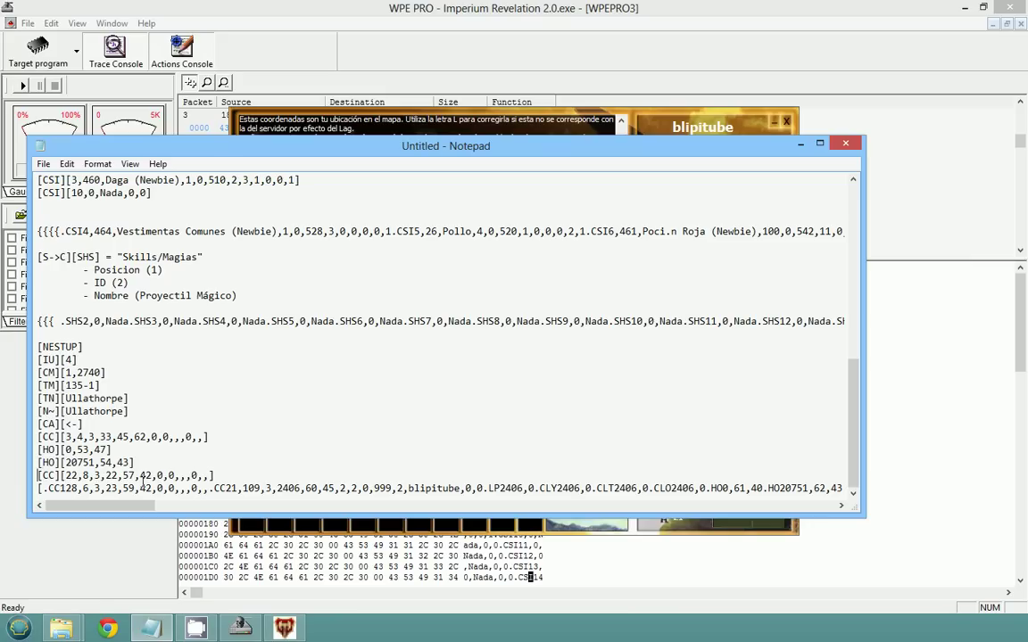
key("Return")
key("Delete")
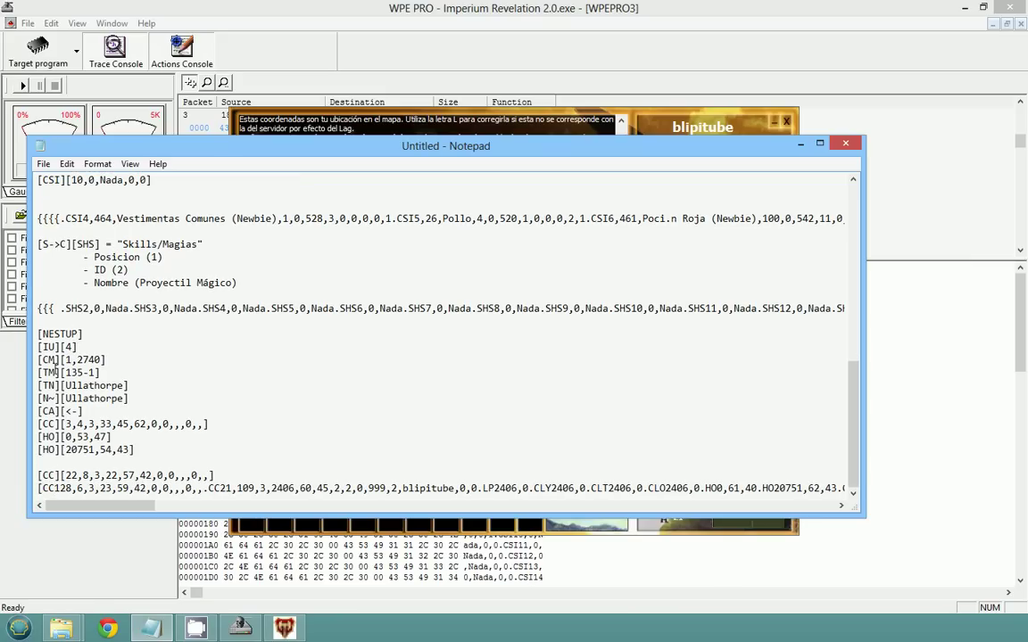
type("][")
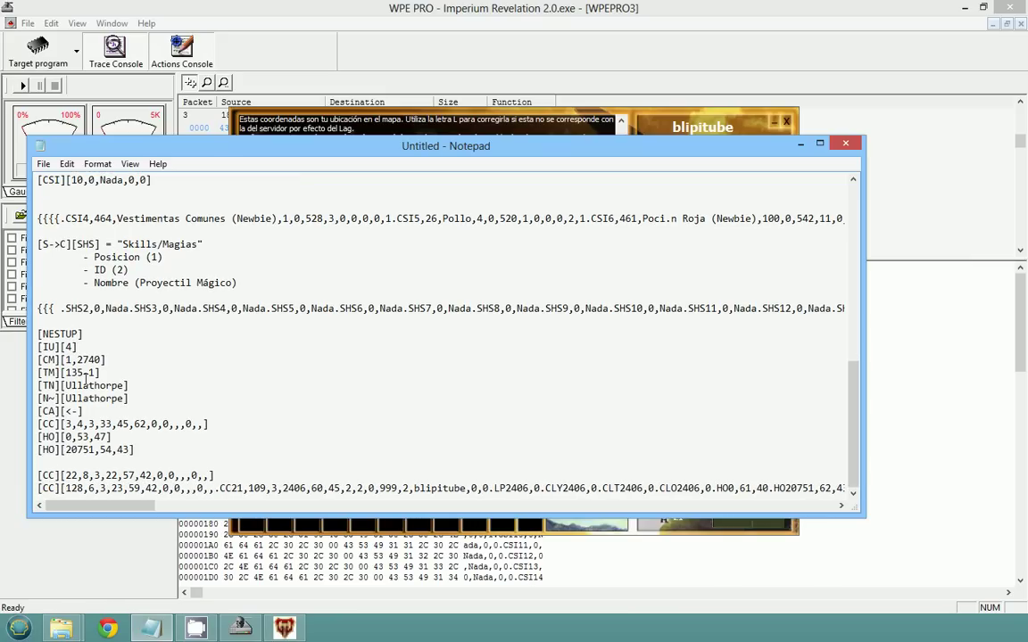
left_click_drag(220, 489, 213, 491)
key("Return")
Bracket the CC packet starting with 21,109,3,2406 up to its final 0,0 and separate the remaining text with blank lines
type("[CC")
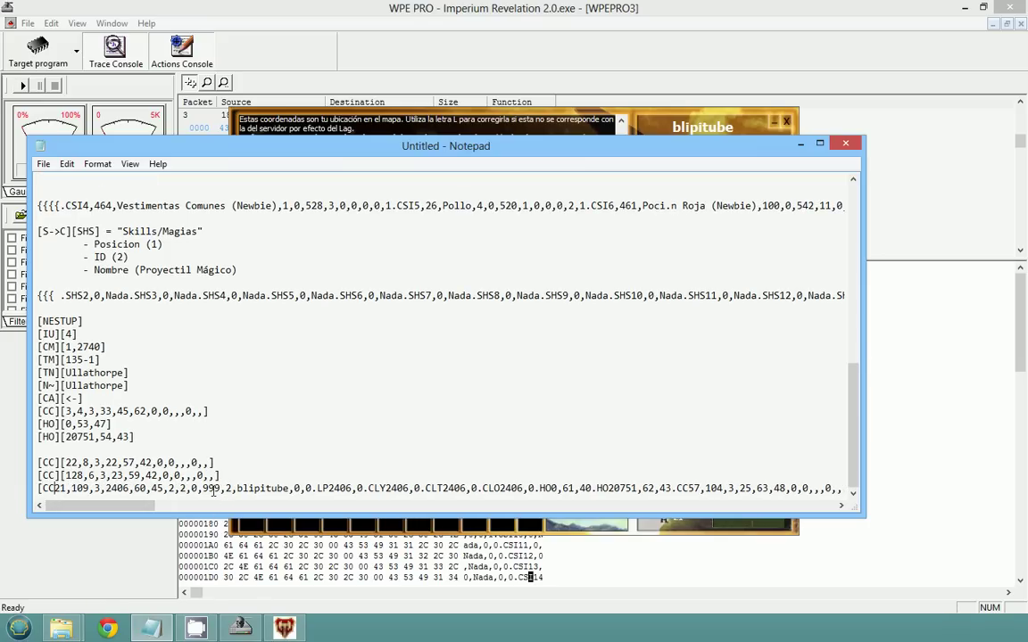
type("][")
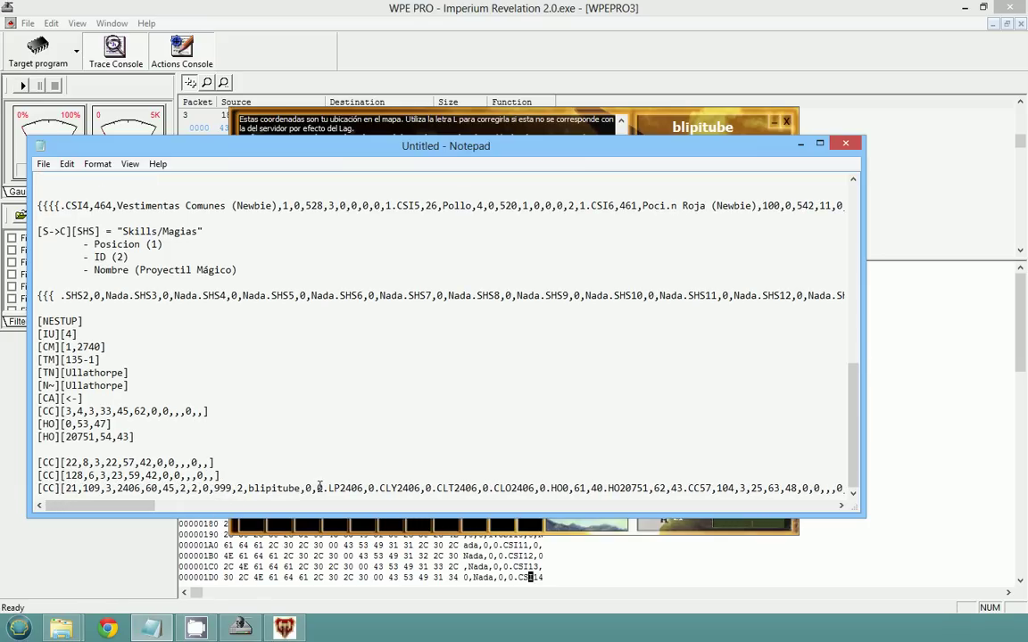
left_click(323, 488)
type("]")
key("Return")
key("Return")
key("Return")
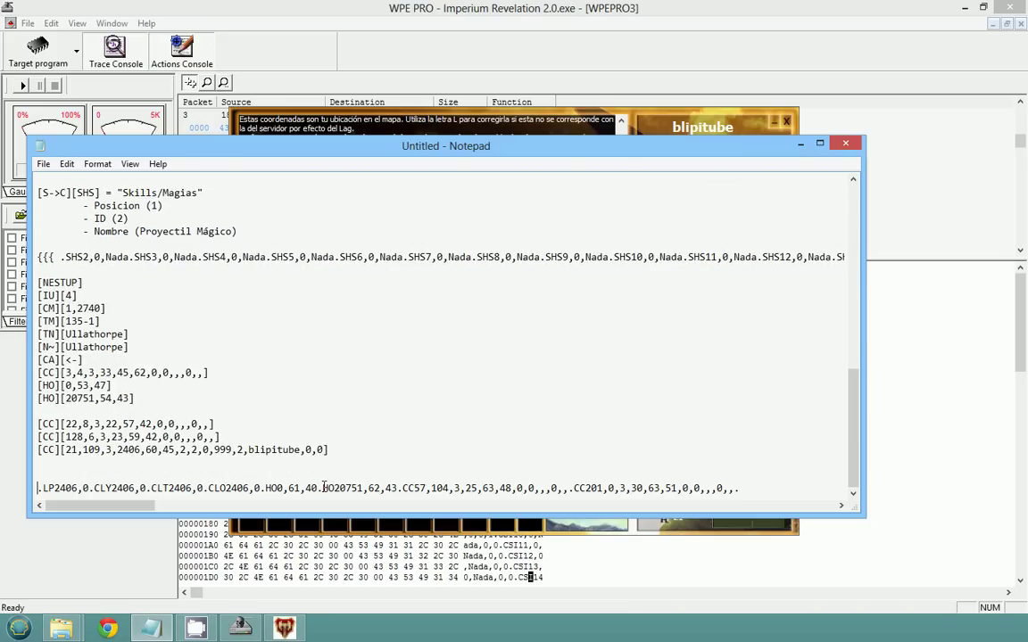
Highlight part of the character name in the last CC entry, then narrow the notes window until that entry just fits beside the game
double_click(287, 449)
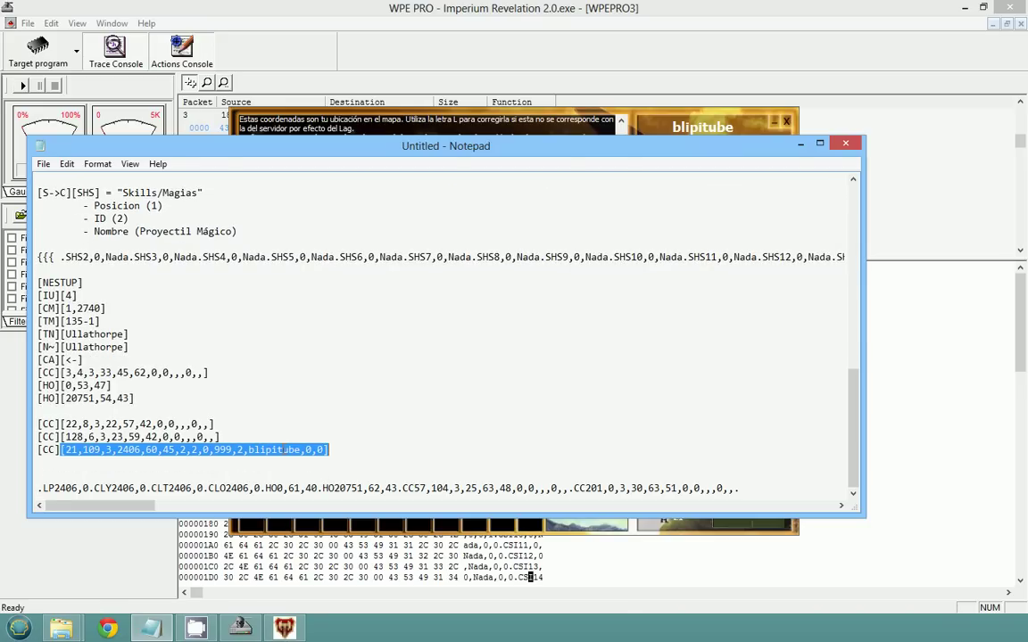
left_click(286, 450)
left_click_drag(295, 450, 288, 450)
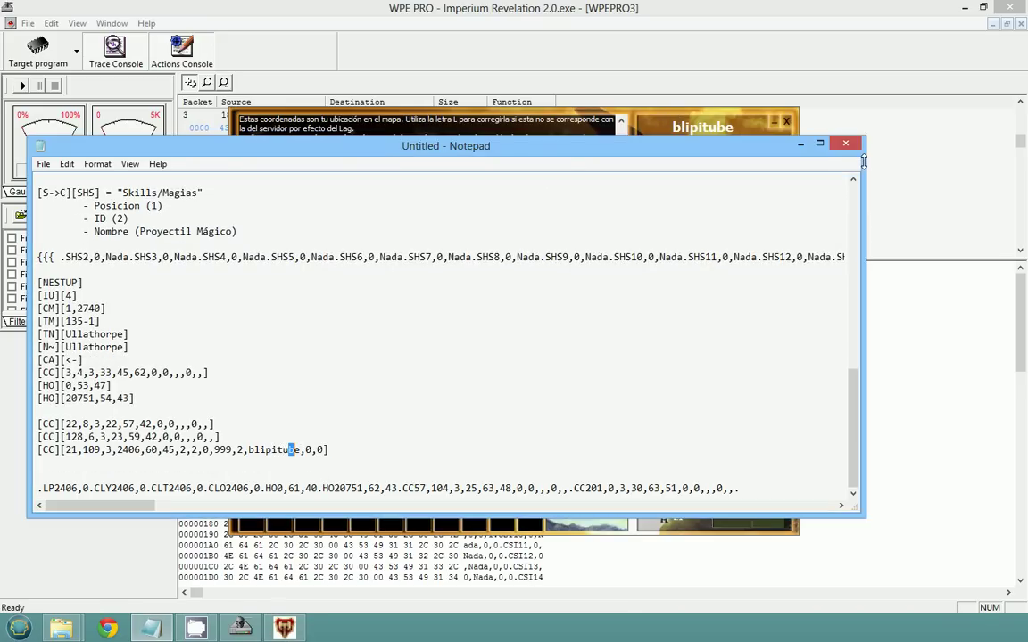
left_click_drag(863, 160, 280, 161)
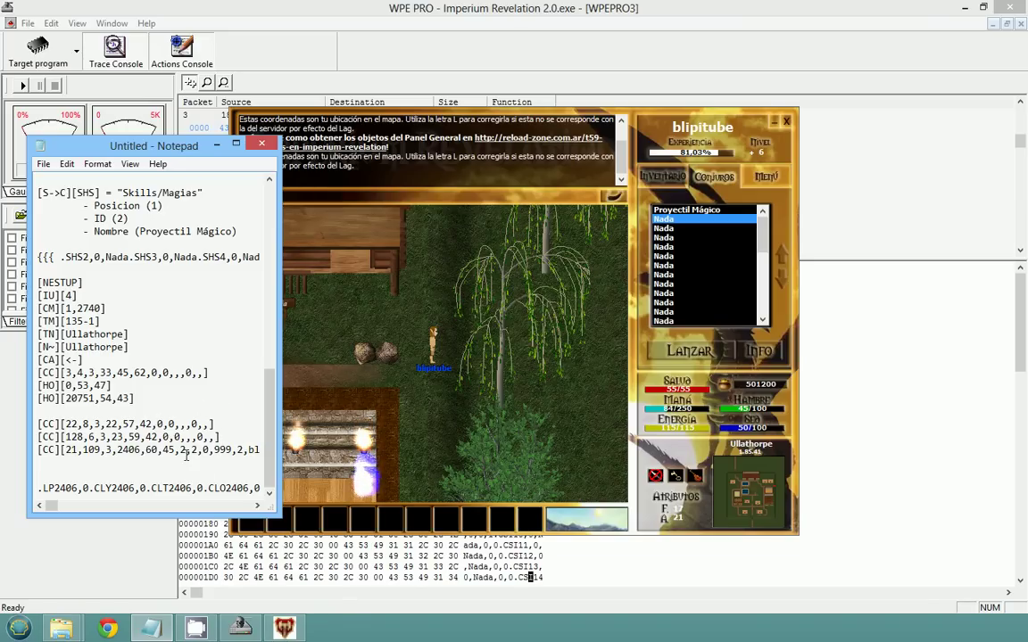
left_click_drag(276, 468, 347, 470)
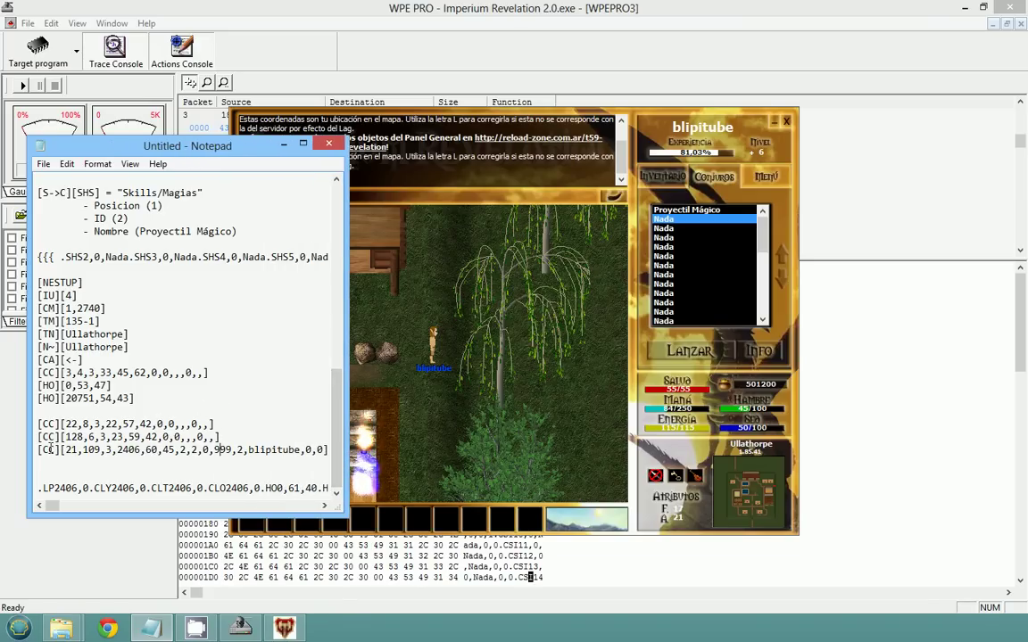
Add the comment line "CC => Objeto/Persona/Algo visible, cerca" directly above the last three CC entries
left_click(69, 413)
key("Return")
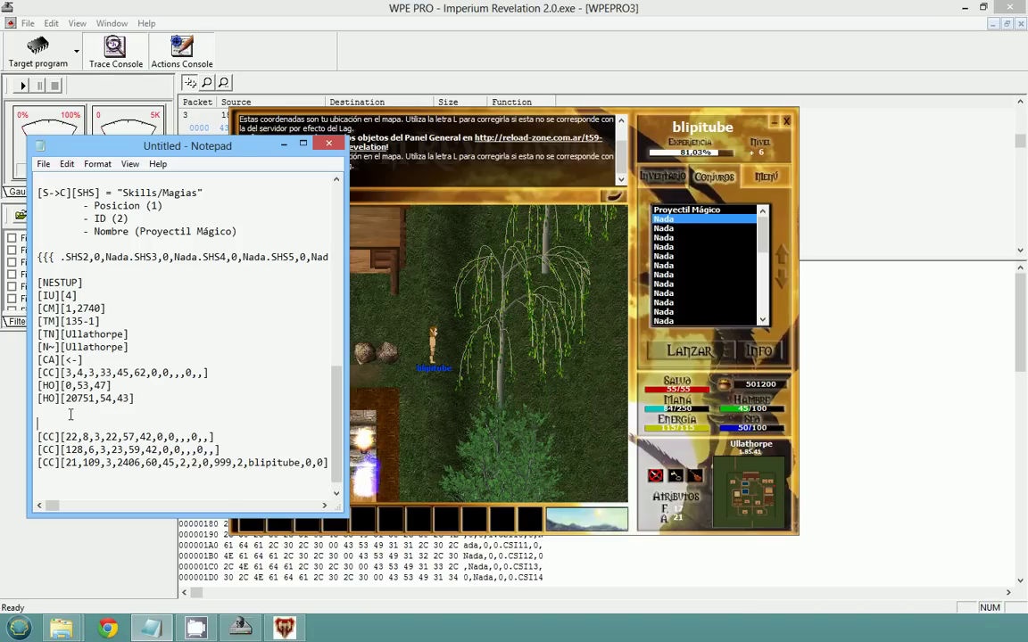
type("\"\"")
key("BackSpace")
type("CC ")
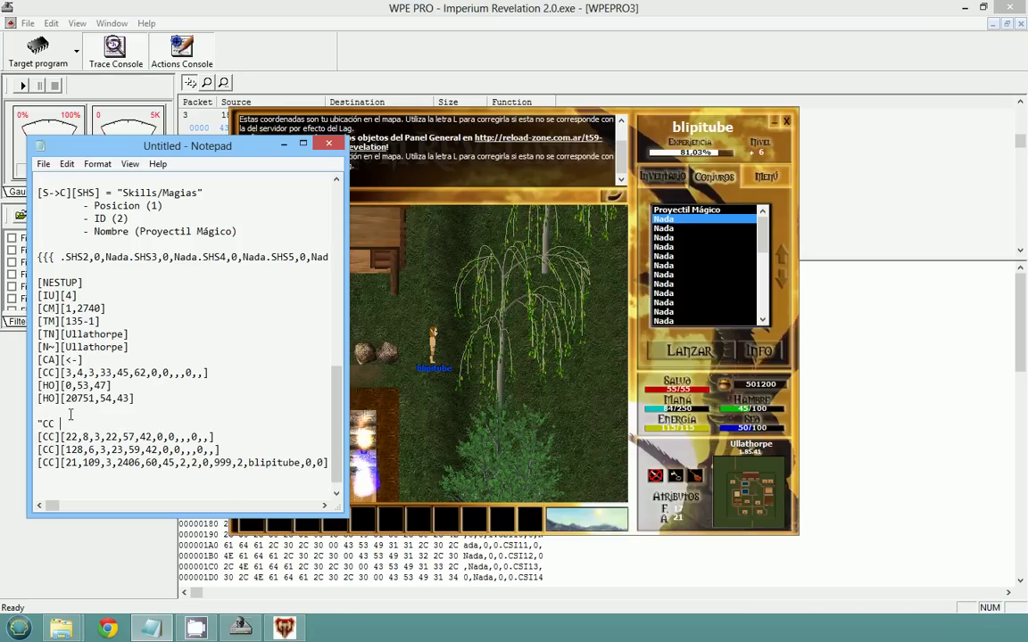
type("=> O")
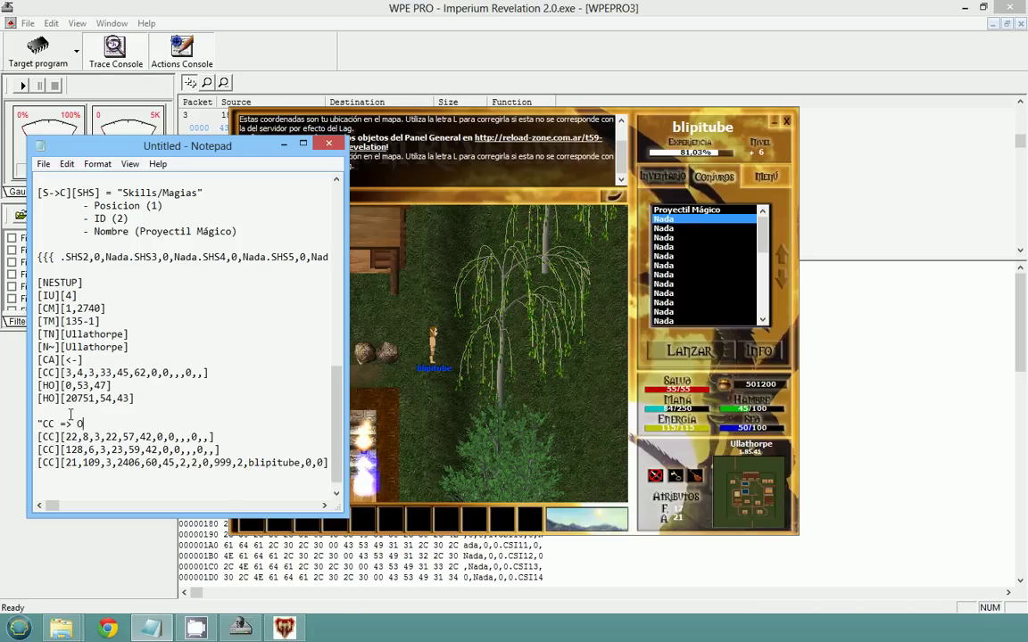
type("bjeto/Pe")
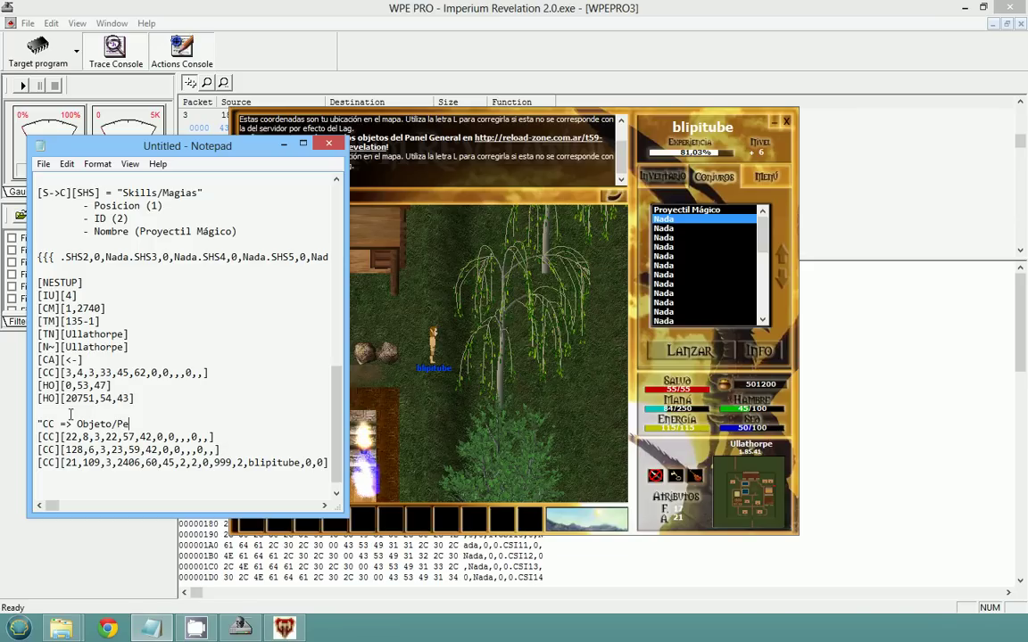
type("rsona/A")
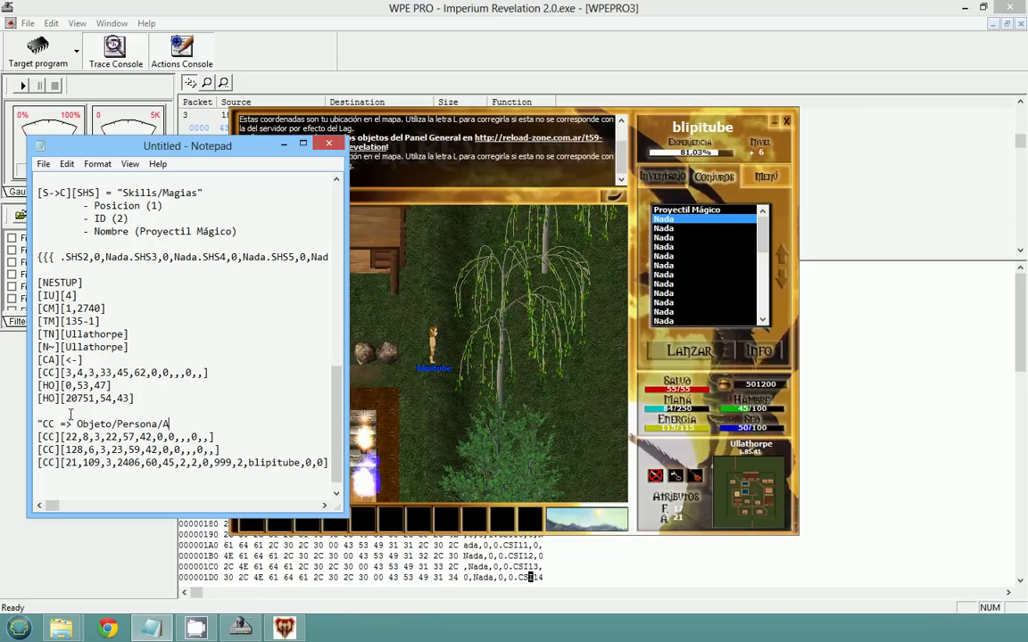
type("lgo visibl")
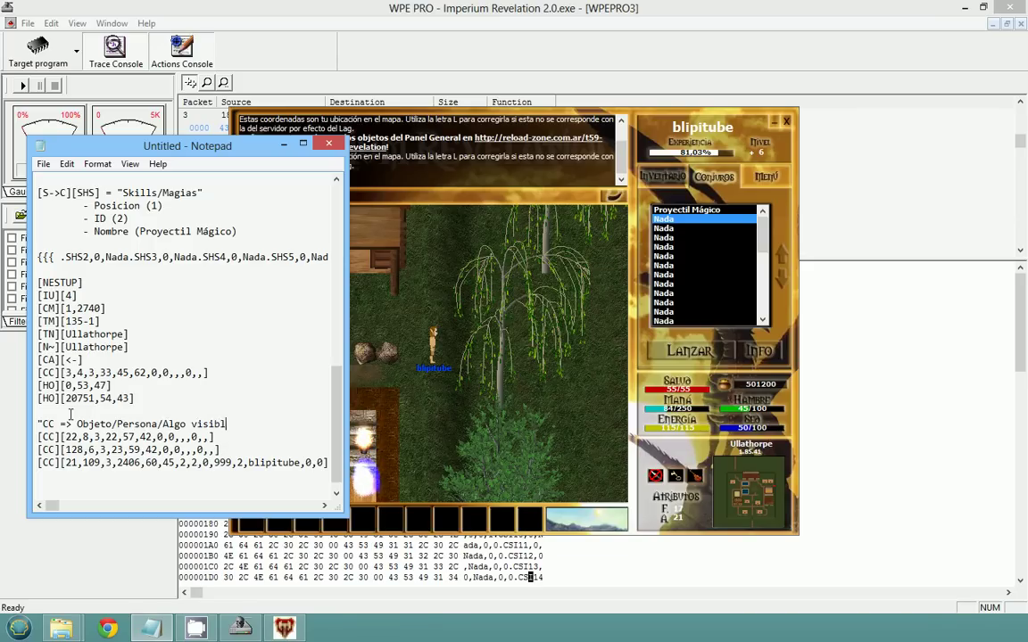
type("e, cerca")
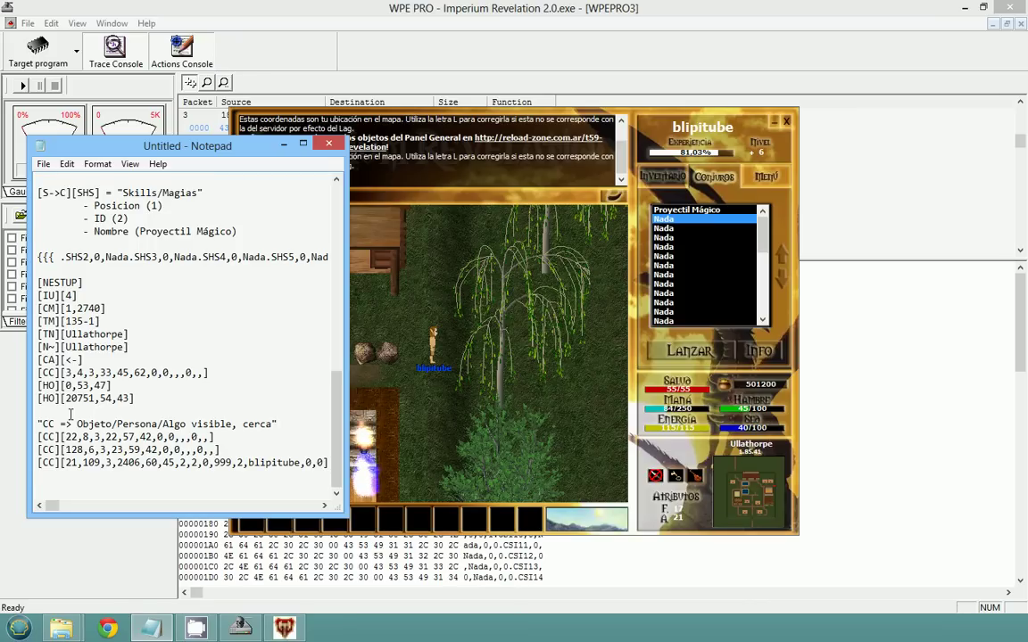
Examine the character name and the other fields of the last CC entry, plus the LP and CLY codes in the unprocessed text
scroll(145, 461, "down", 1)
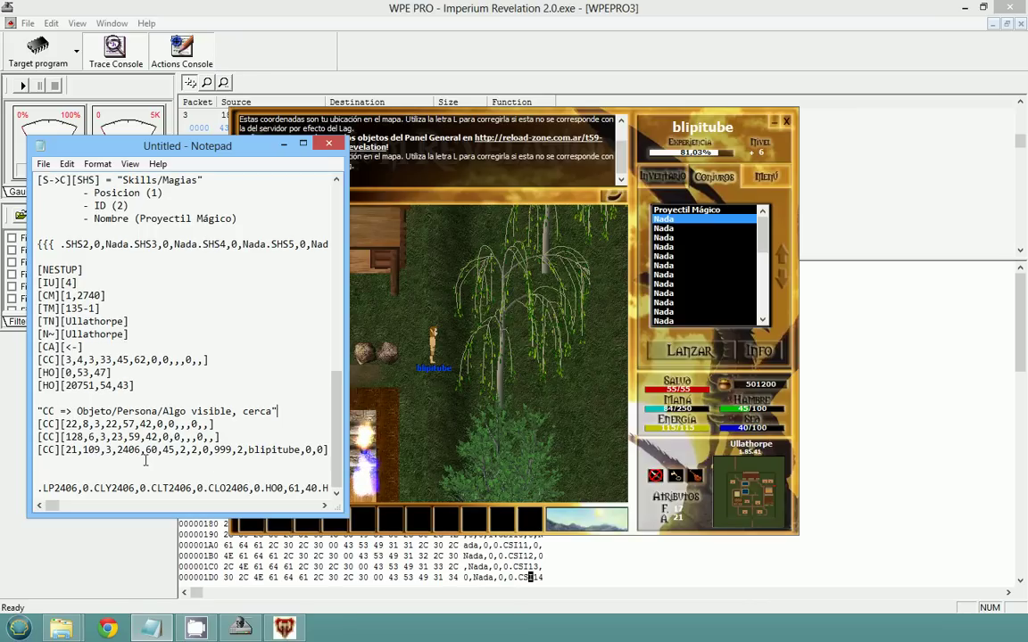
left_click_drag(300, 451, 247, 451)
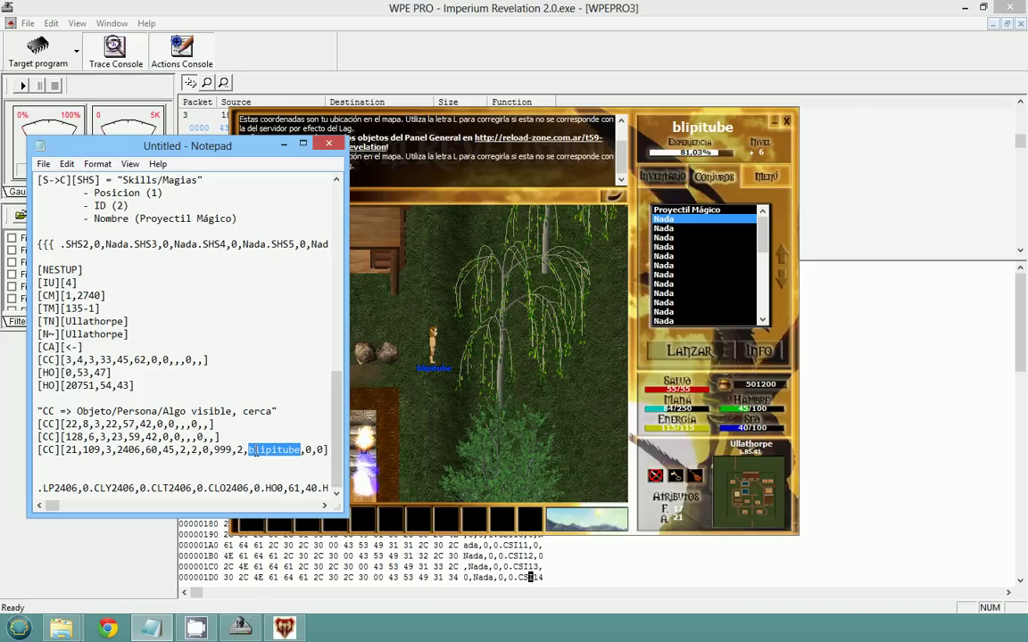
left_click(312, 450)
left_click_drag(311, 450, 330, 450)
left_click_drag(235, 451, 2, 451)
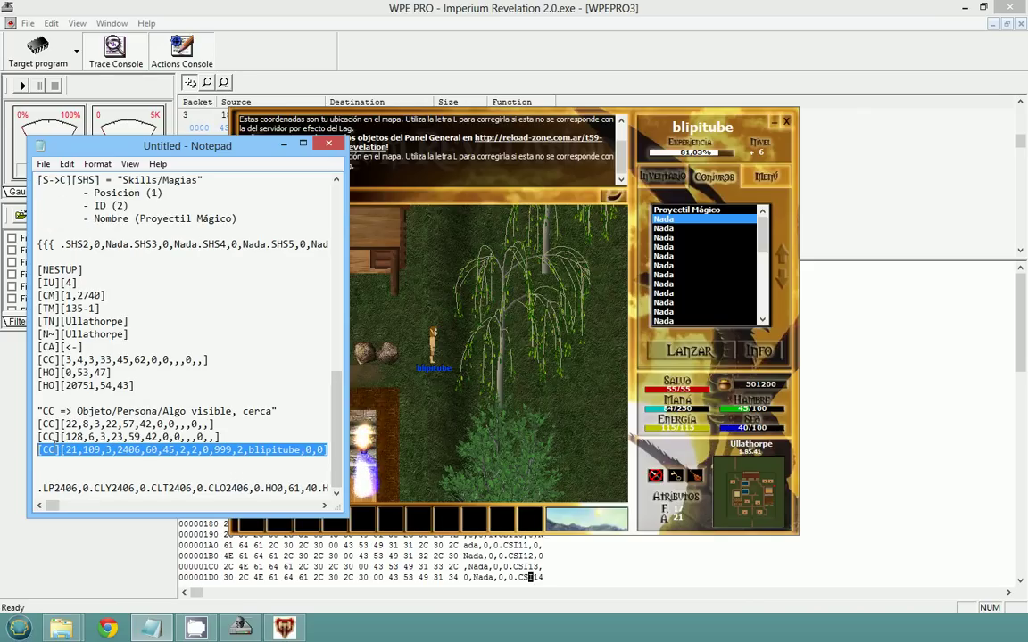
left_click(168, 450)
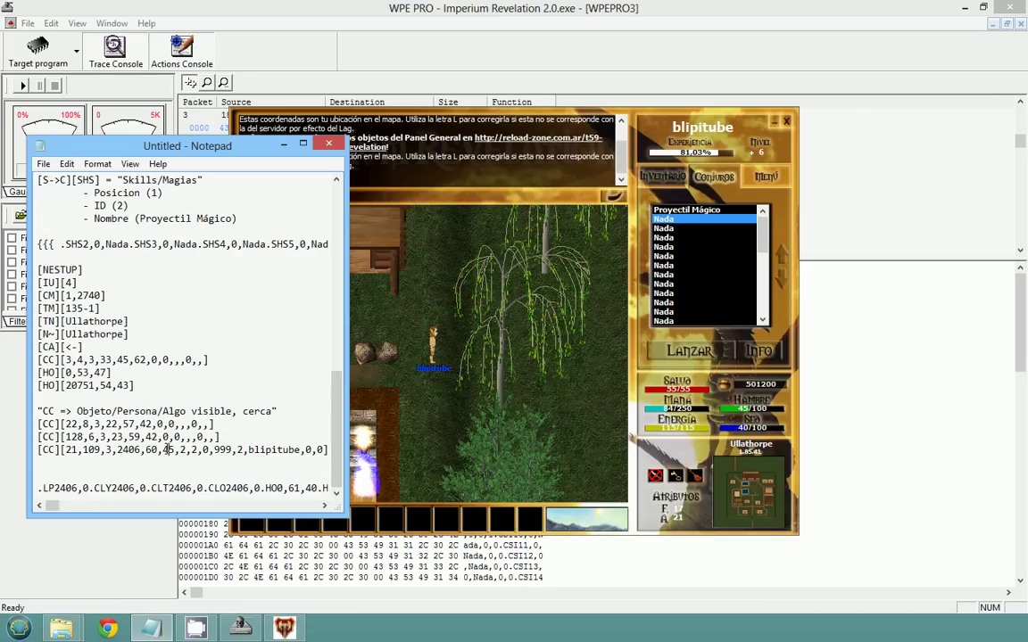
double_click(231, 450)
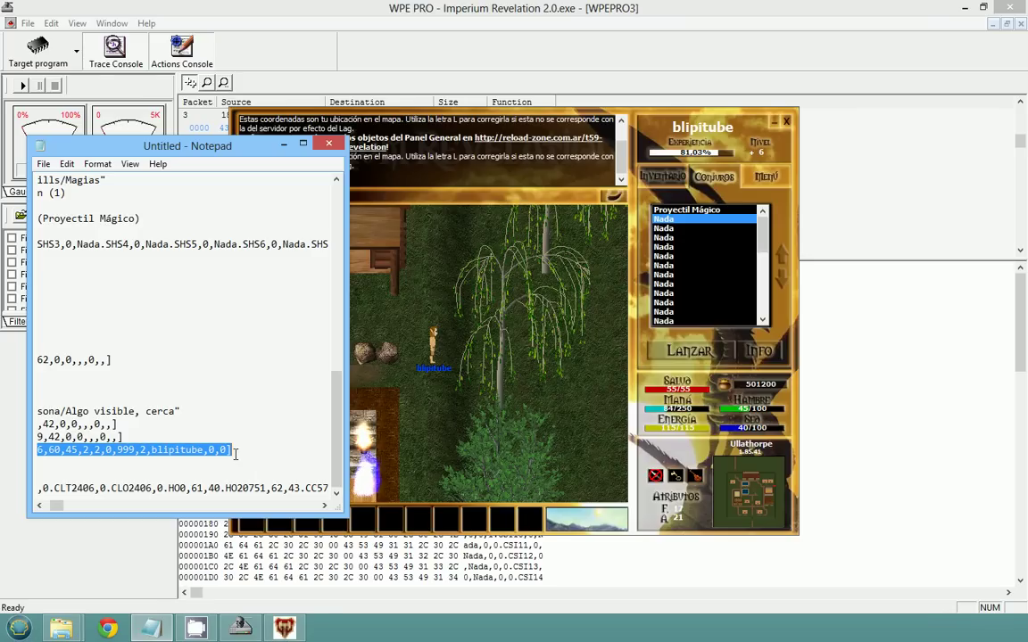
left_click(211, 451)
left_click_drag(211, 452, 4, 450)
left_click(124, 452)
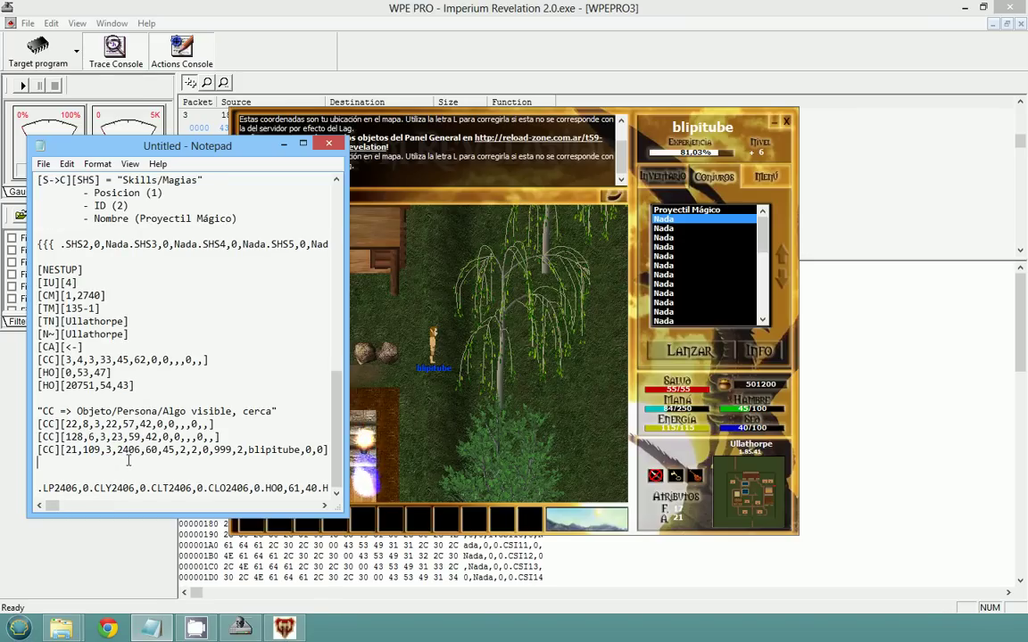
left_click_drag(55, 488, 43, 488)
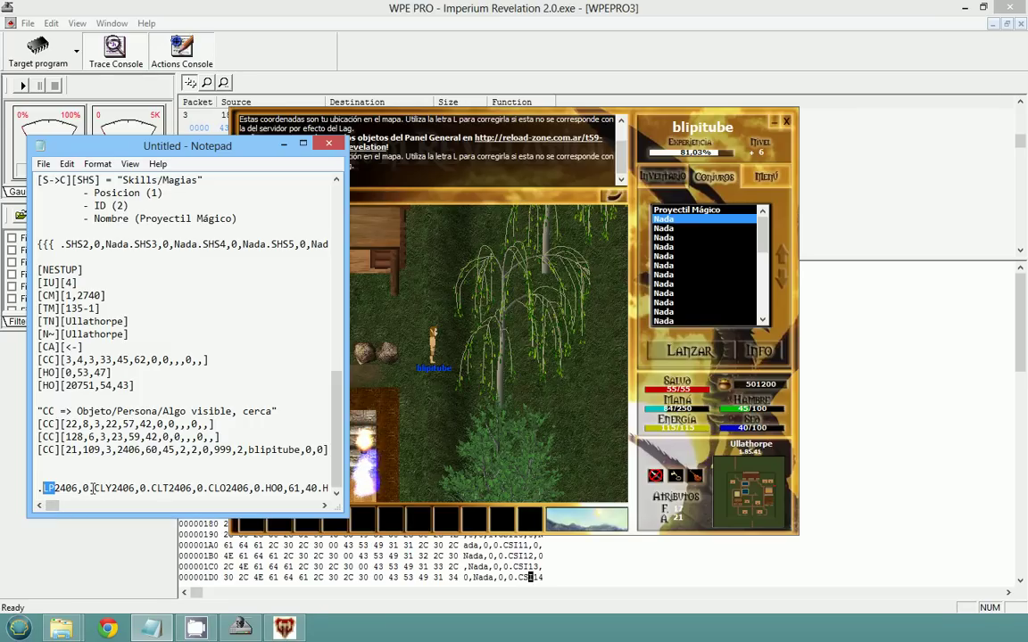
left_click_drag(94, 488, 112, 488)
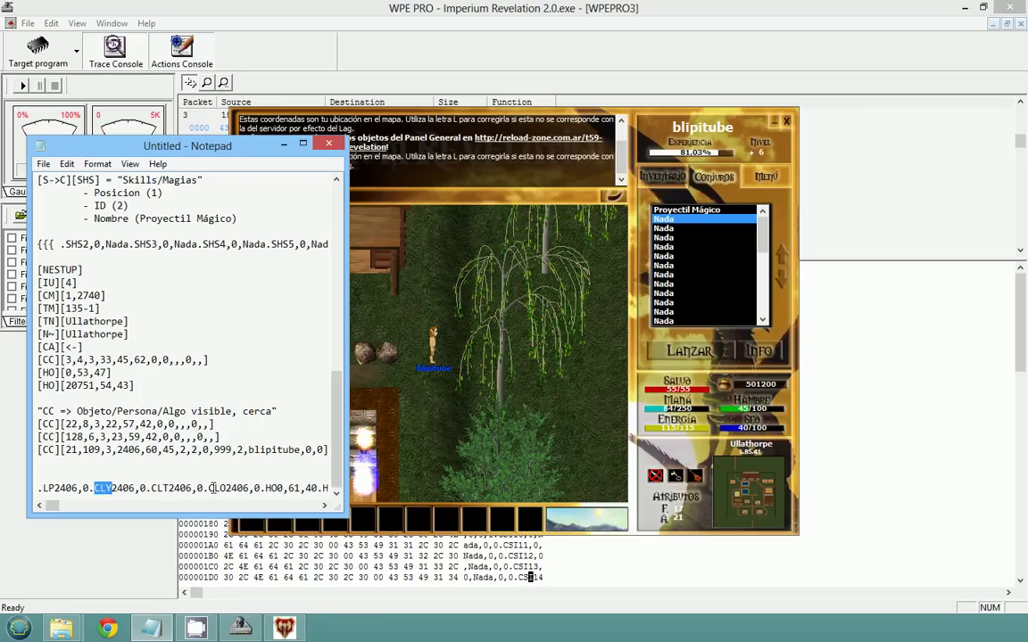
Add blank lines after the end of the unprocessed packet text in the notes
left_click_drag(51, 506, 83, 506)
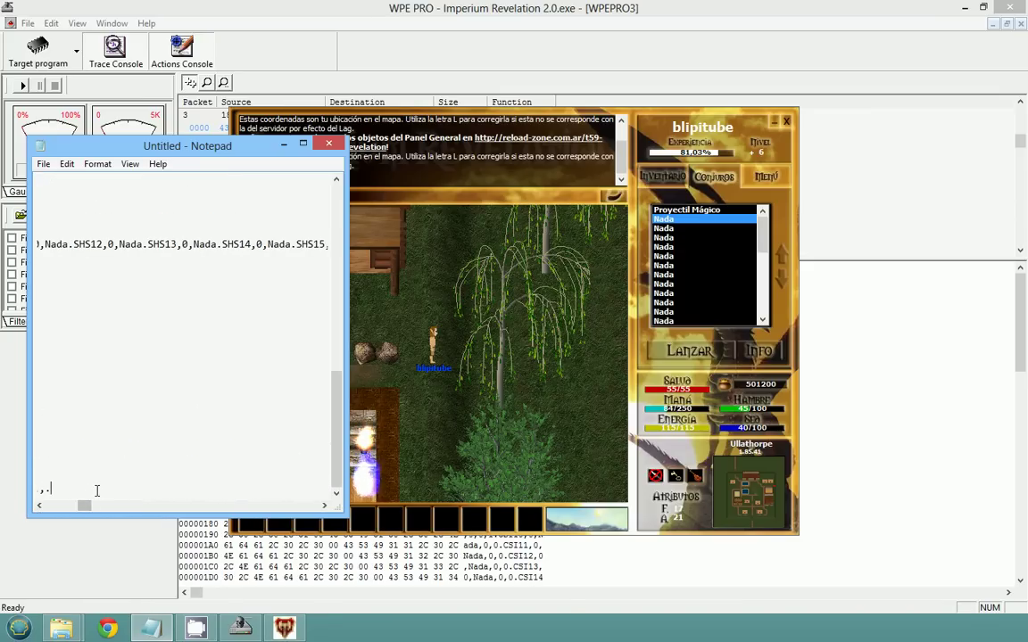
key("Return")
key("Return")
key("BackSpace")
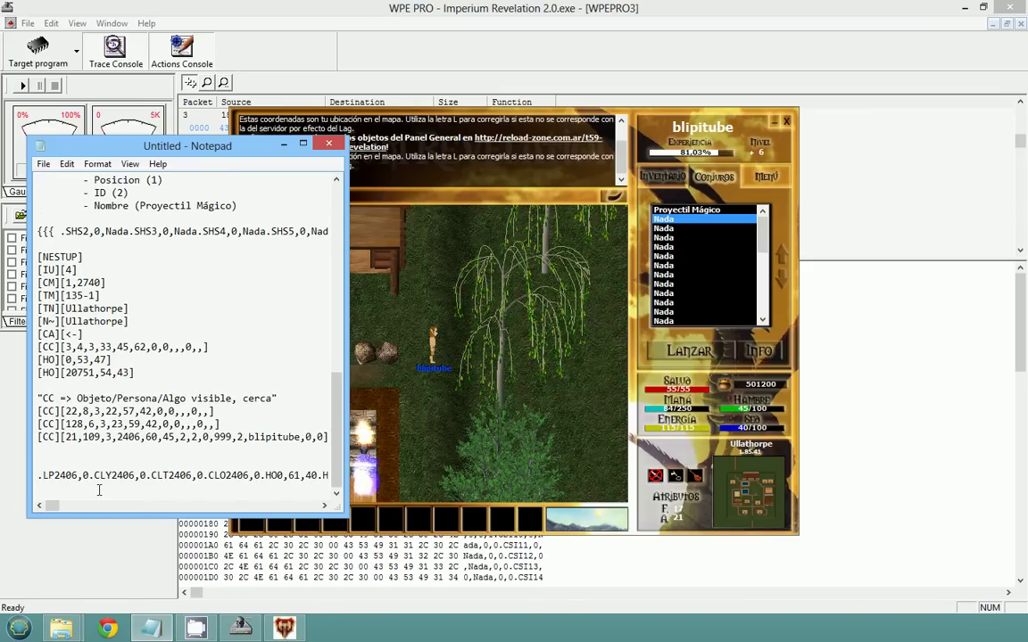
key("Return")
Switch to WPE PRO, move the notes window clear of the packet list, and inspect the EST code in received packet 4
left_click(833, 370)
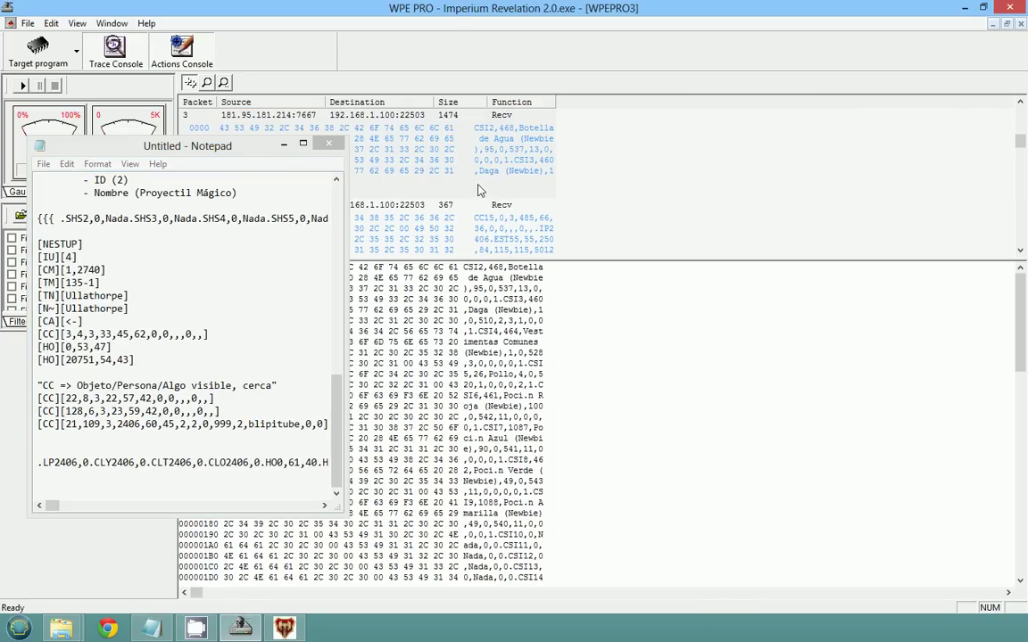
left_click_drag(282, 156, 880, 173)
left_click(357, 209)
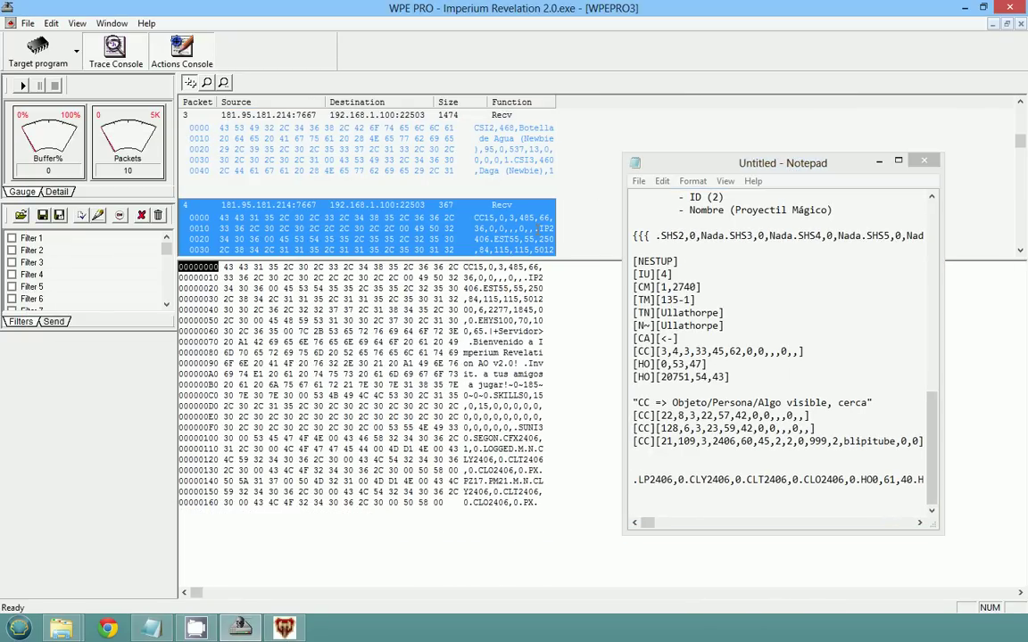
scroll(526, 223, "down", 1)
scroll(510, 241, "up", 1)
left_click(487, 282)
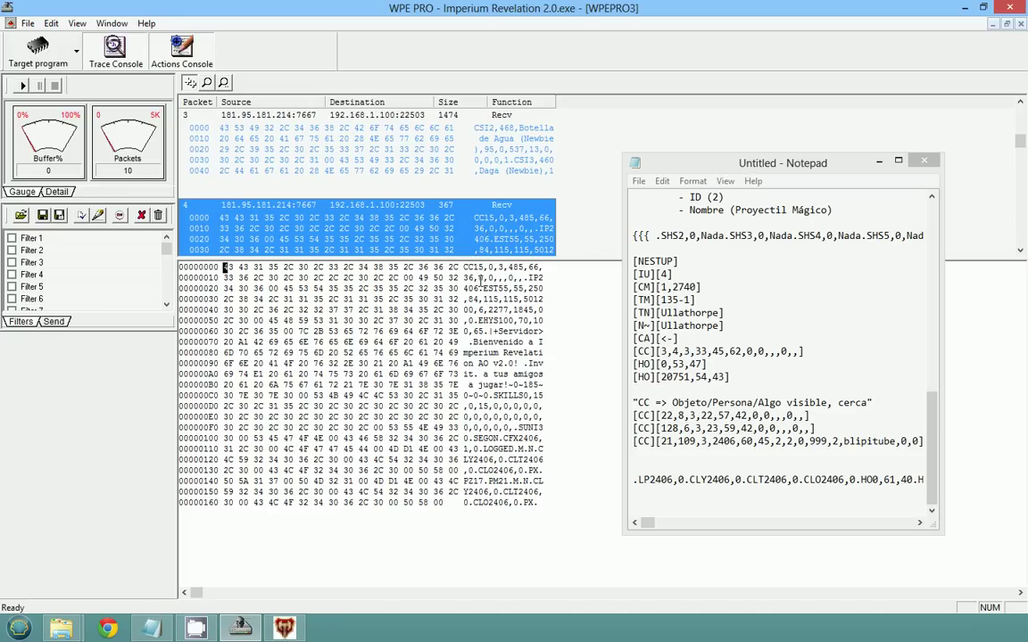
left_click_drag(482, 288, 498, 291)
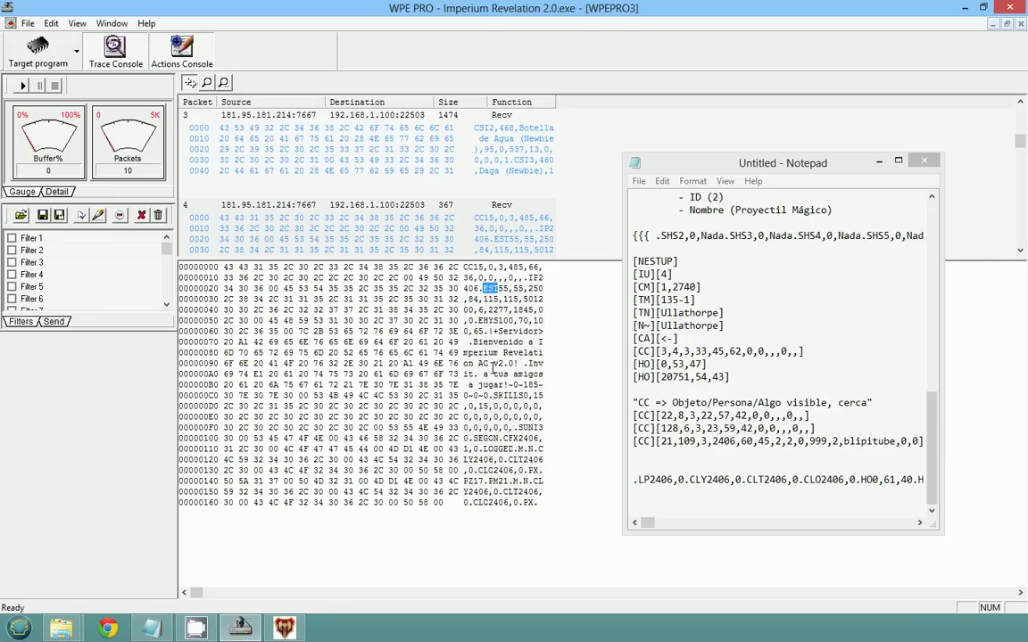
Copy the whole decoded text of packet 4 and paste it directly below the unprocessed text in the notes
left_click_drag(468, 266, 491, 342)
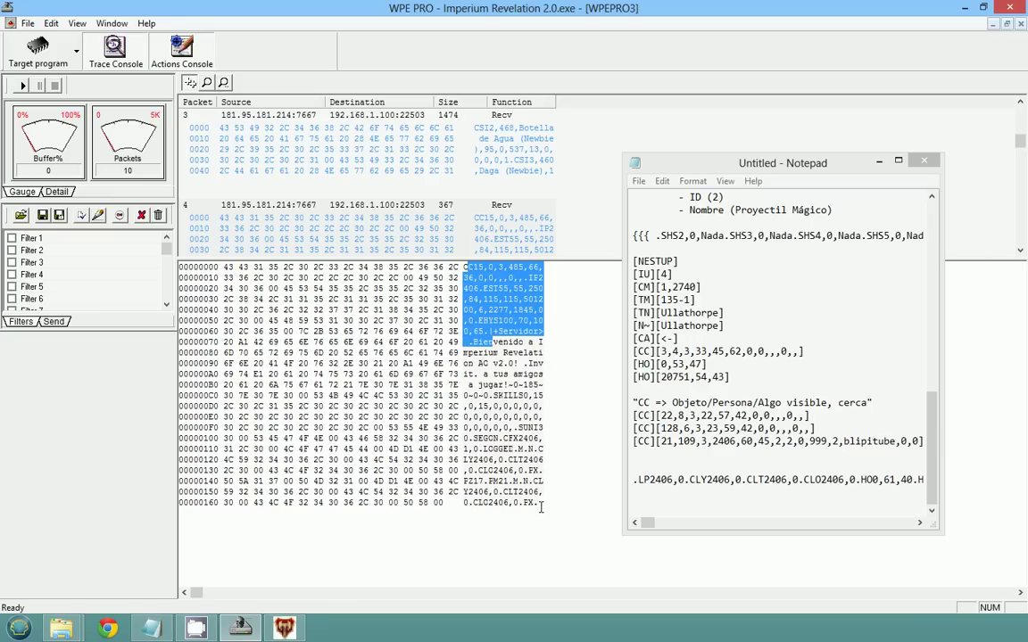
left_click_drag(506, 428, 466, 267)
right_click(488, 272)
left_click(493, 279)
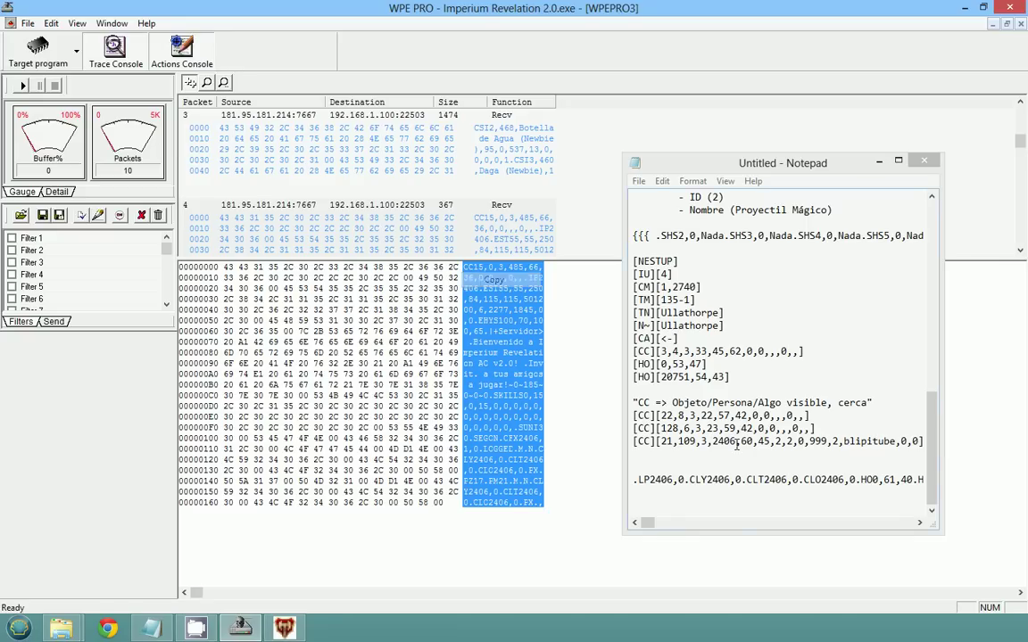
left_click(718, 492)
key("ctrl+v")
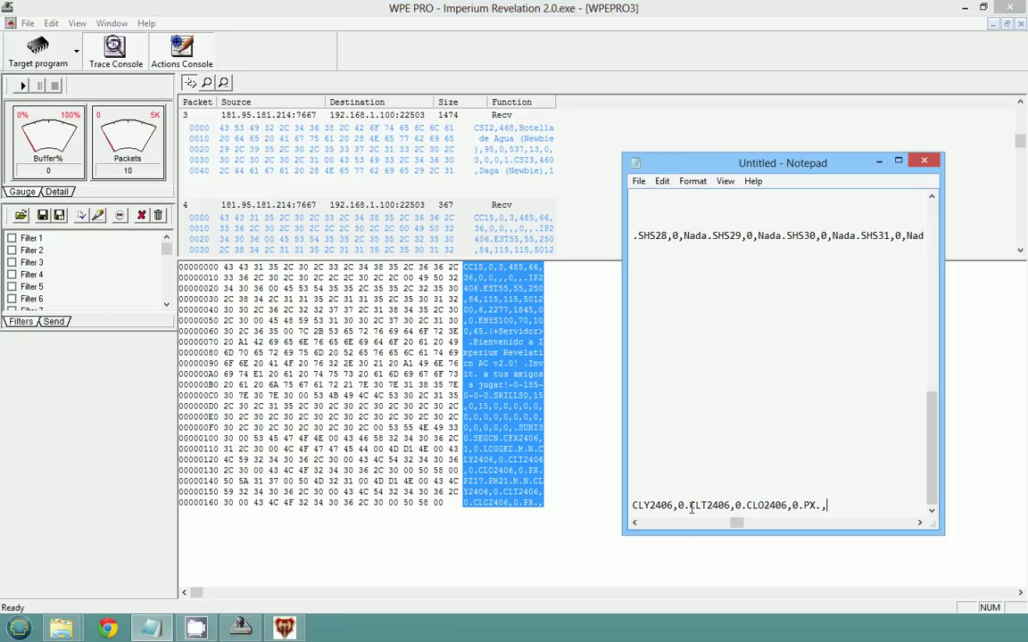
key("Home")
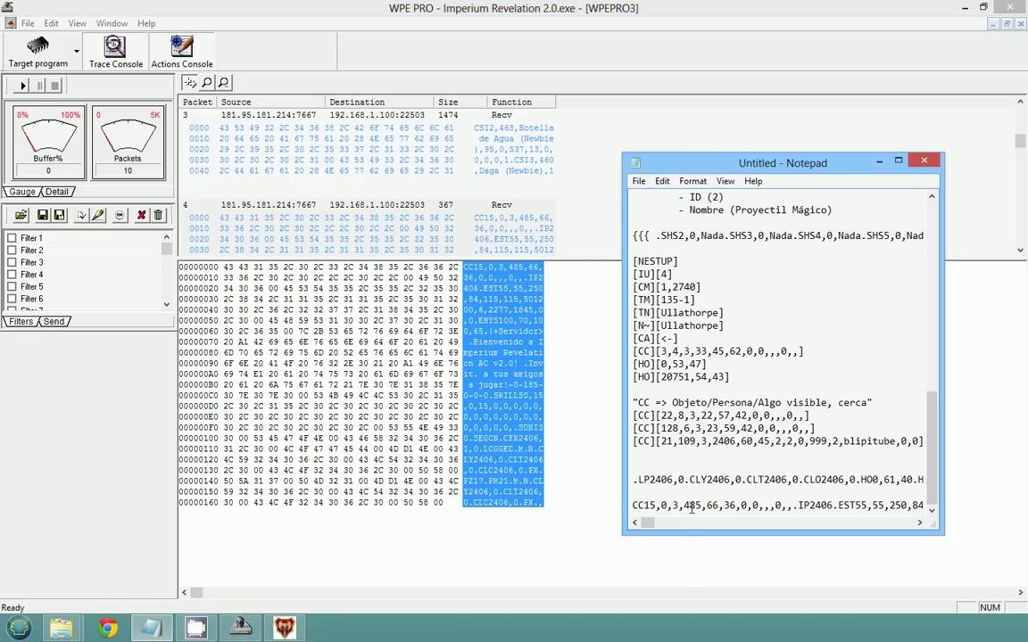
key("Left")
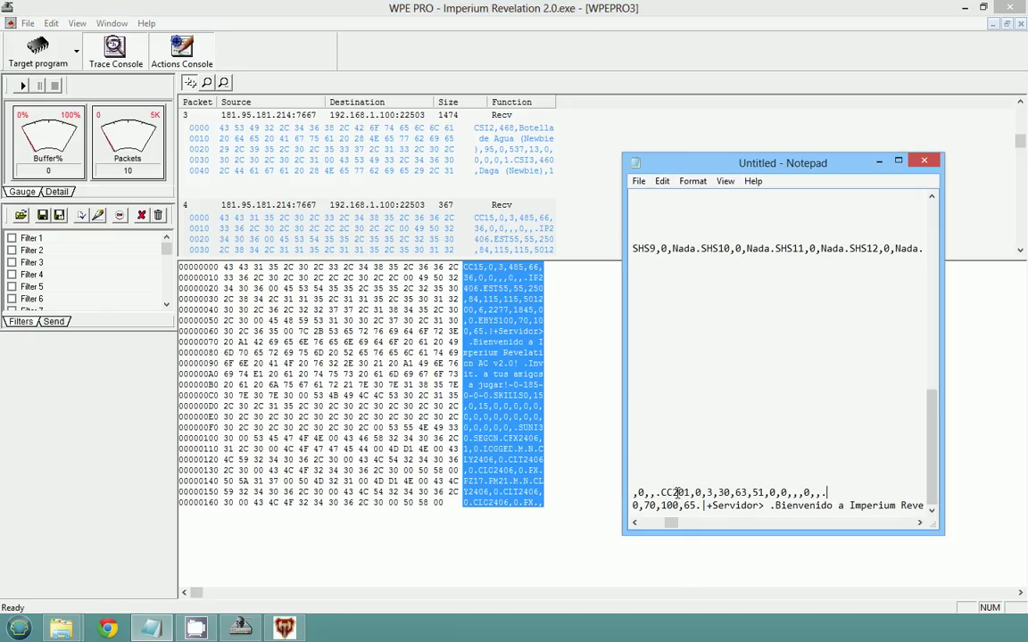
key("Right")
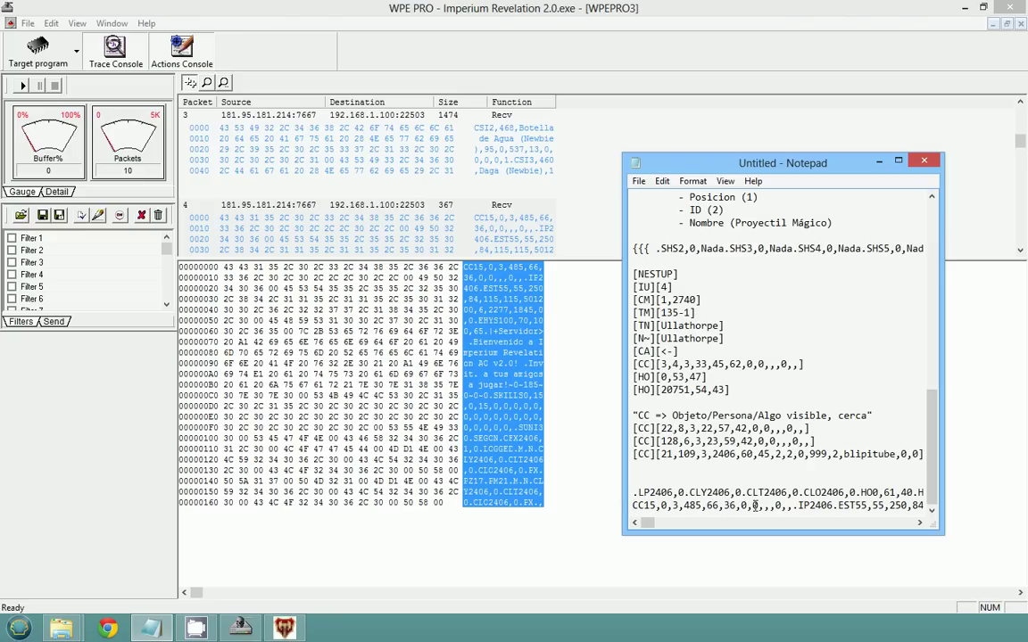
Split the text after the CC15 packet, format the next packet as [IP][2406], and move the EST text onto its own line
left_click(798, 506)
key("Return")
key("Return")
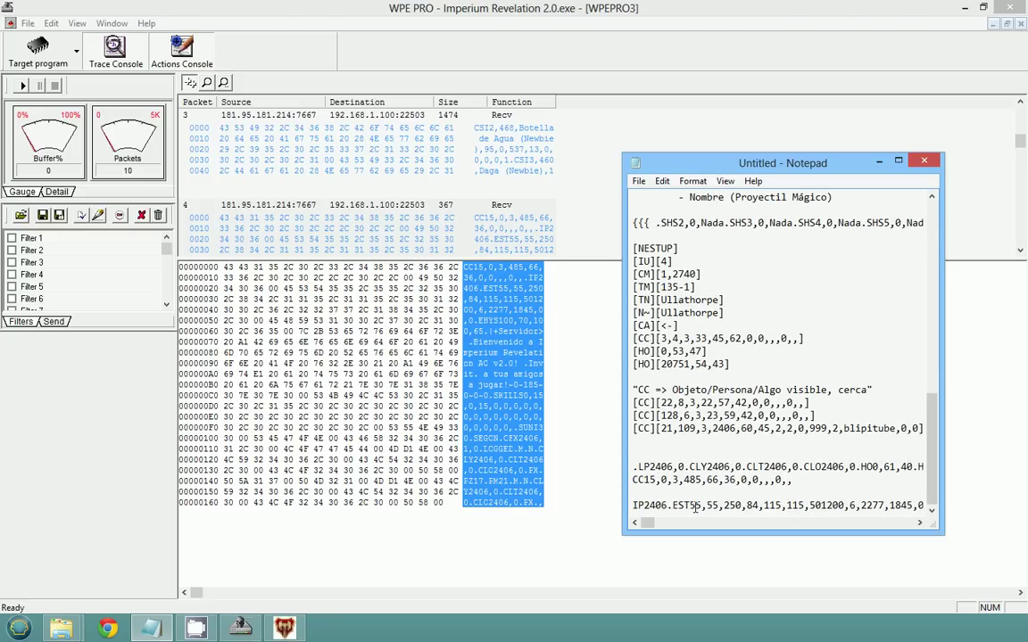
type("[")
type("][")
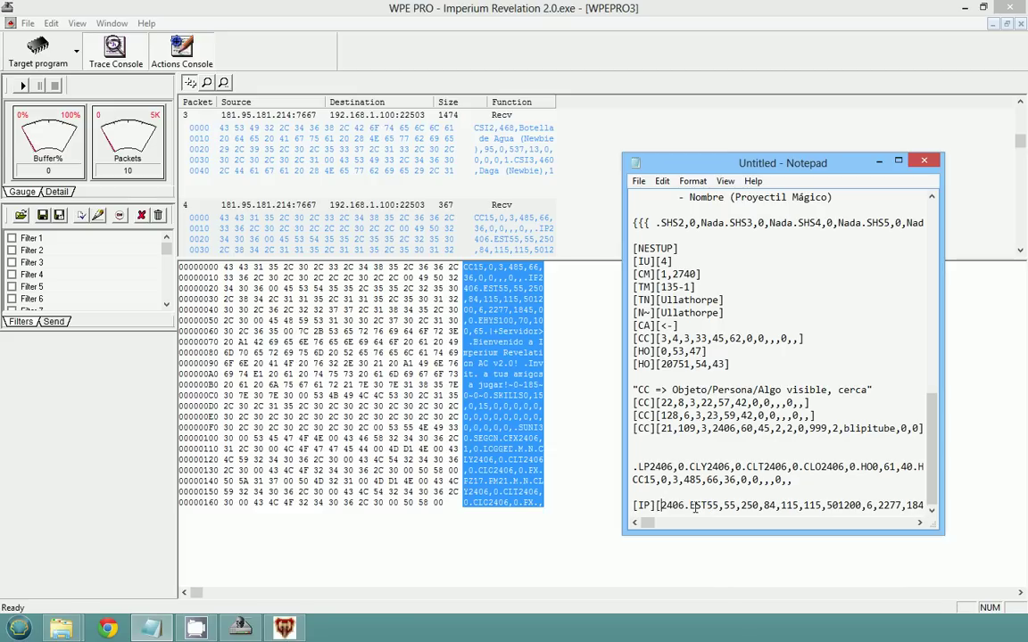
type("]")
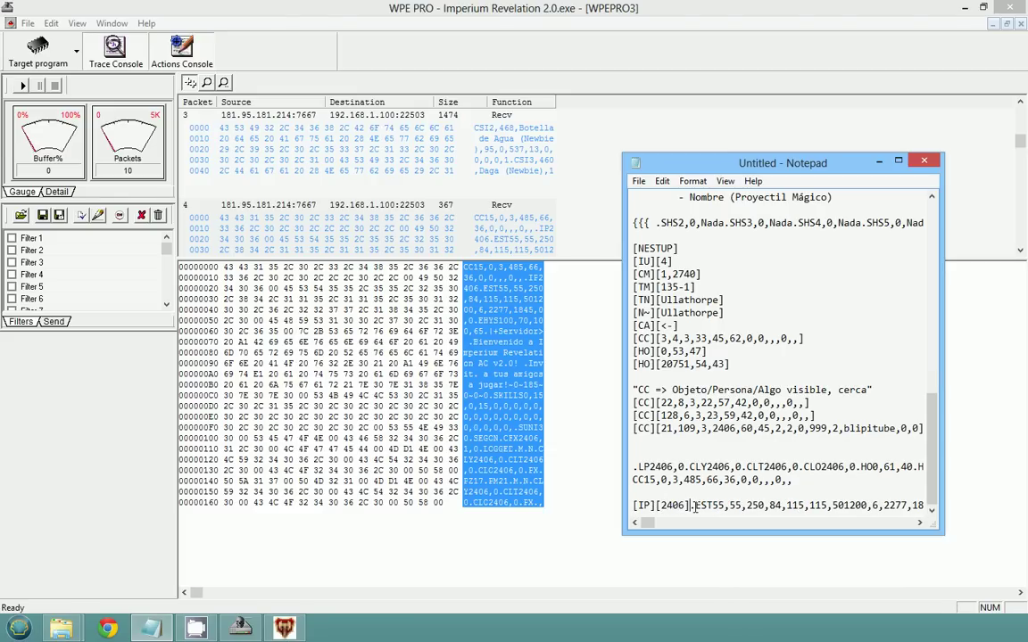
key("Return")
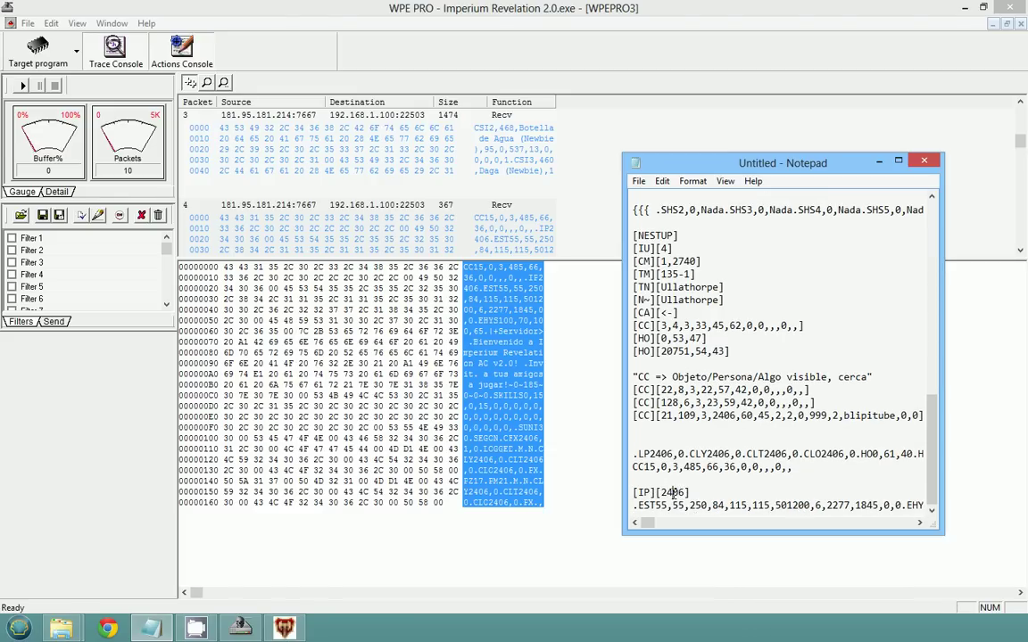
Bracket the packet code as [EST] and insert a blank line between it and the IP entry
double_click(675, 493)
left_click_drag(707, 453, 788, 455)
left_click(765, 454)
left_click(635, 506)
key("Right")
key("Right")
key("Right")
type("]")
key("Return")
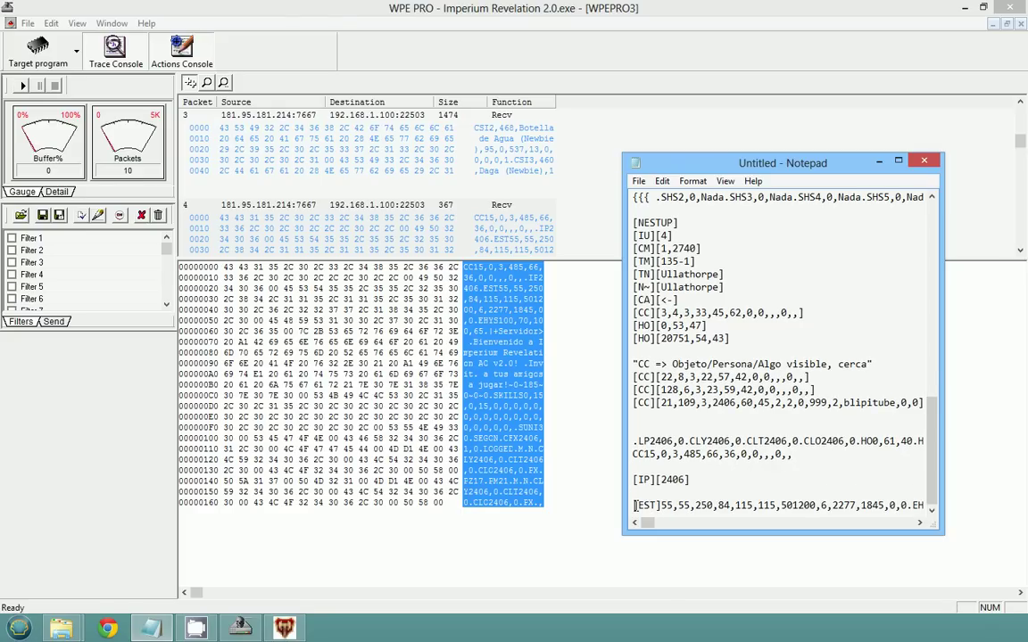
Bracket the EST values as [55,55,250,84,115,115,501200,6,2277,1845,0,0] and move the EHYS text below a blank line
key("Right")
key("Right")
key("Right")
key("Right")
key("Right")
type("[")
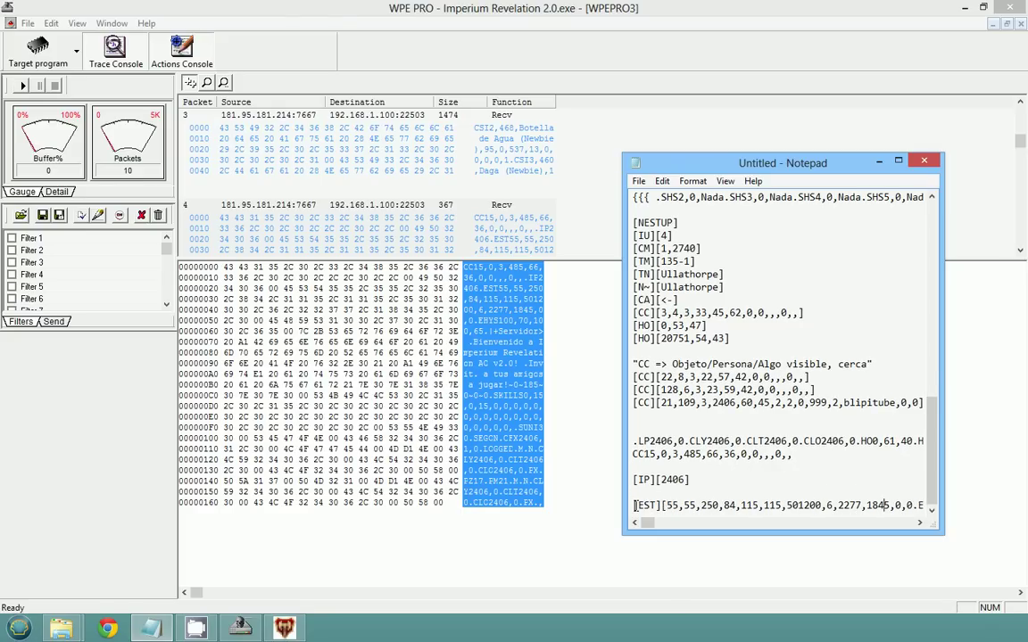
key("shift+Left")
type("]")
key("Return")
key("Return")
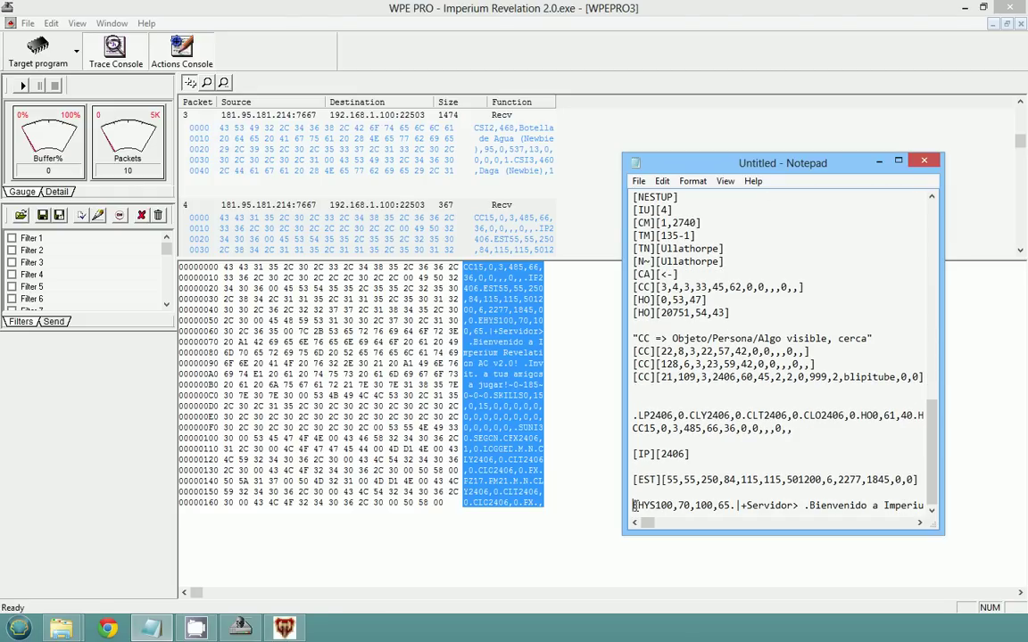
Bring the Imperium Revelation game forward and place the notes window beside its character stats for comparison
left_click(302, 623)
left_click_drag(678, 157, 176, 138)
left_click(617, 353)
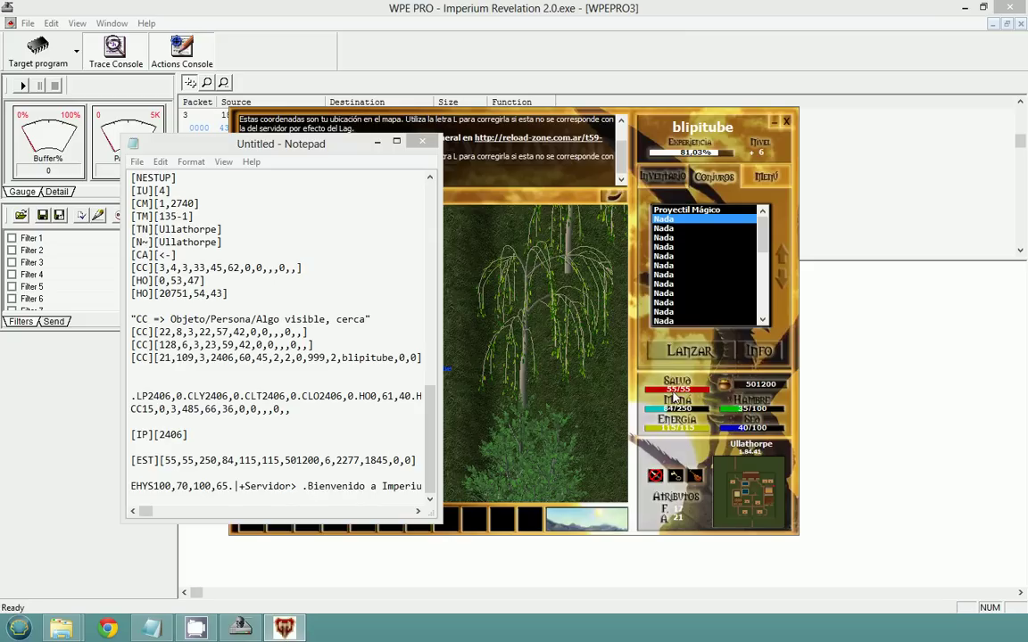
Compare the EST packet's values with the health, mana, energy and coin figures in the game's character stats
double_click(184, 459)
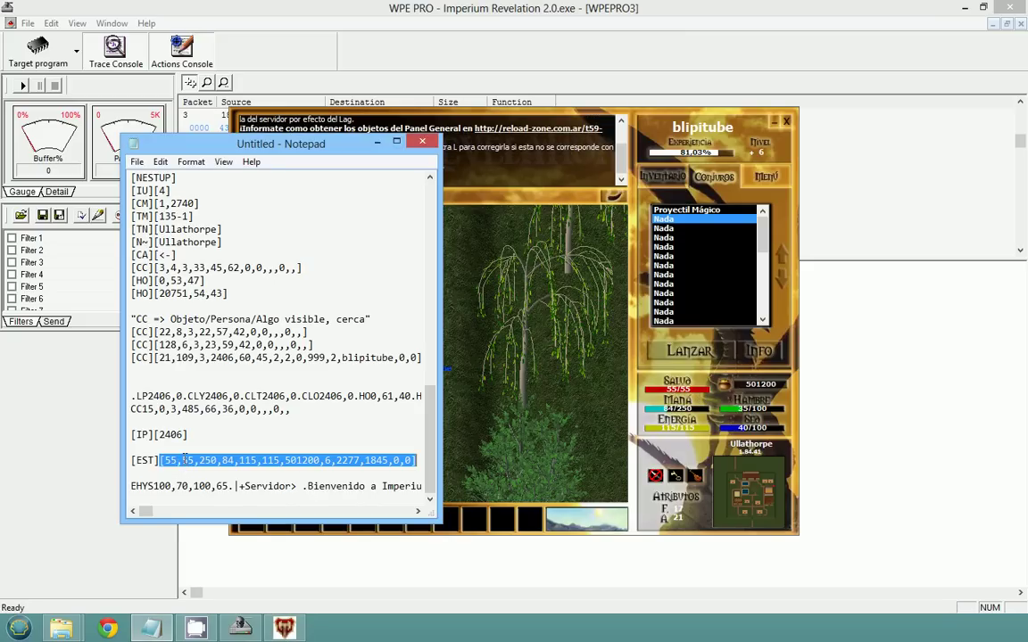
left_click(184, 459)
double_click(184, 460)
left_click(184, 459)
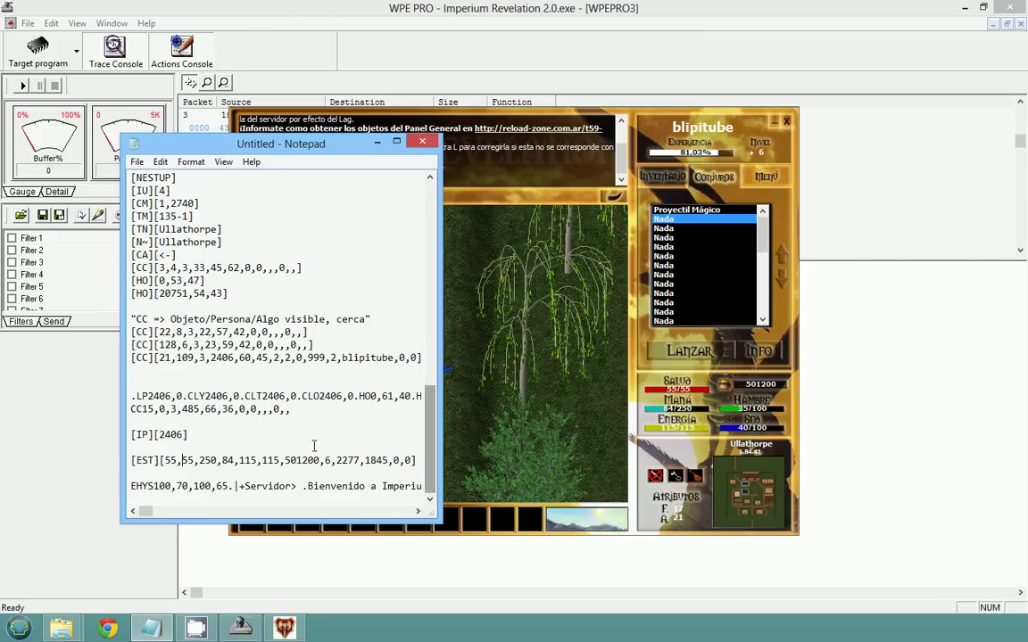
double_click(205, 461)
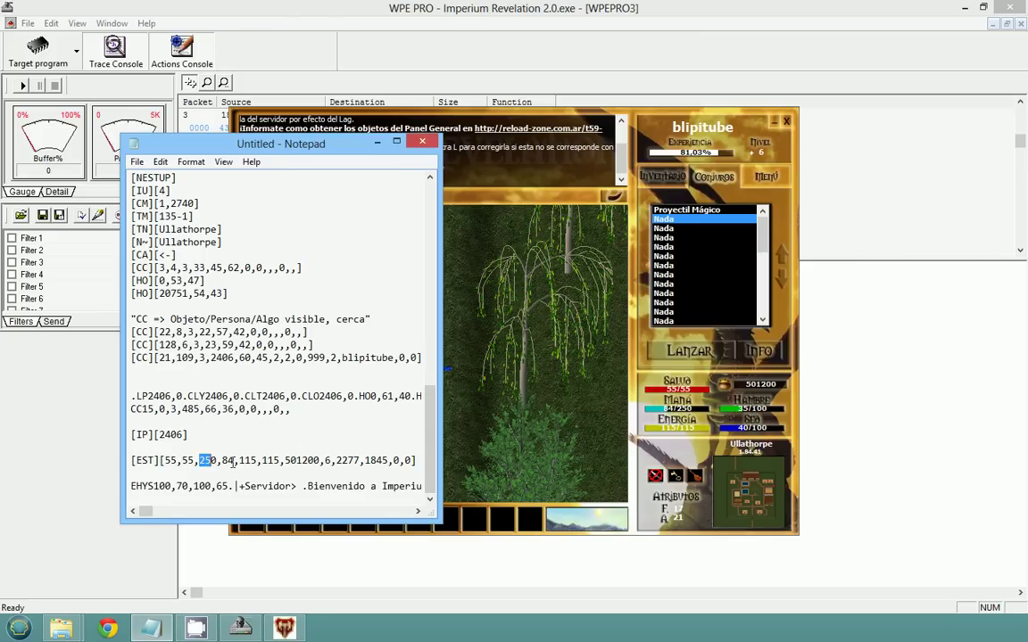
double_click(227, 461)
left_click_drag(239, 462, 282, 461)
left_click(307, 461)
Insert a line break after the EST entry and prefix its code with the direction tag [S->C]
key("Return")
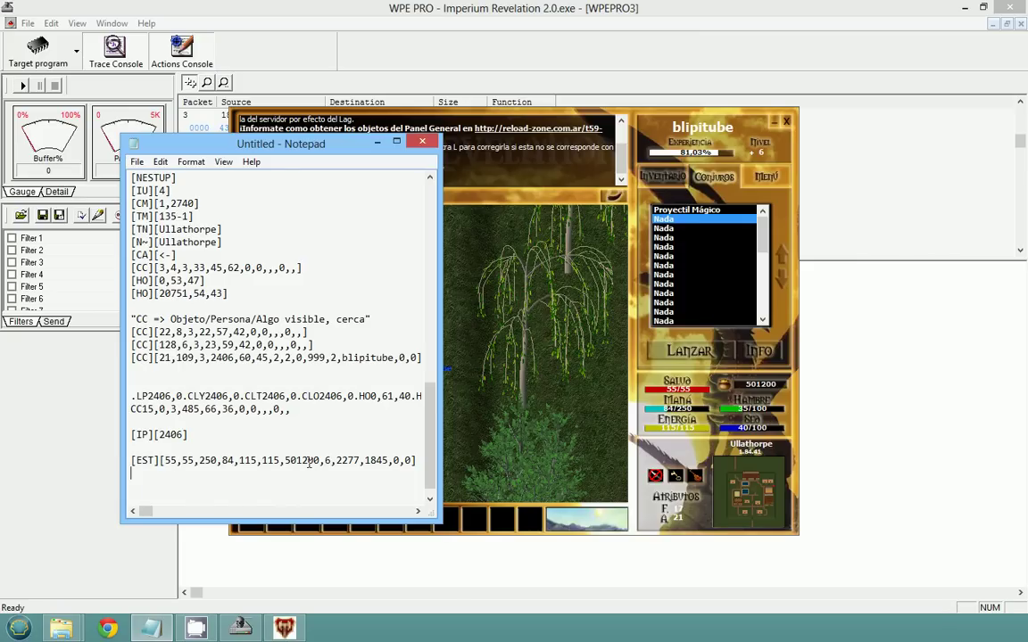
key("Up")
type("[")
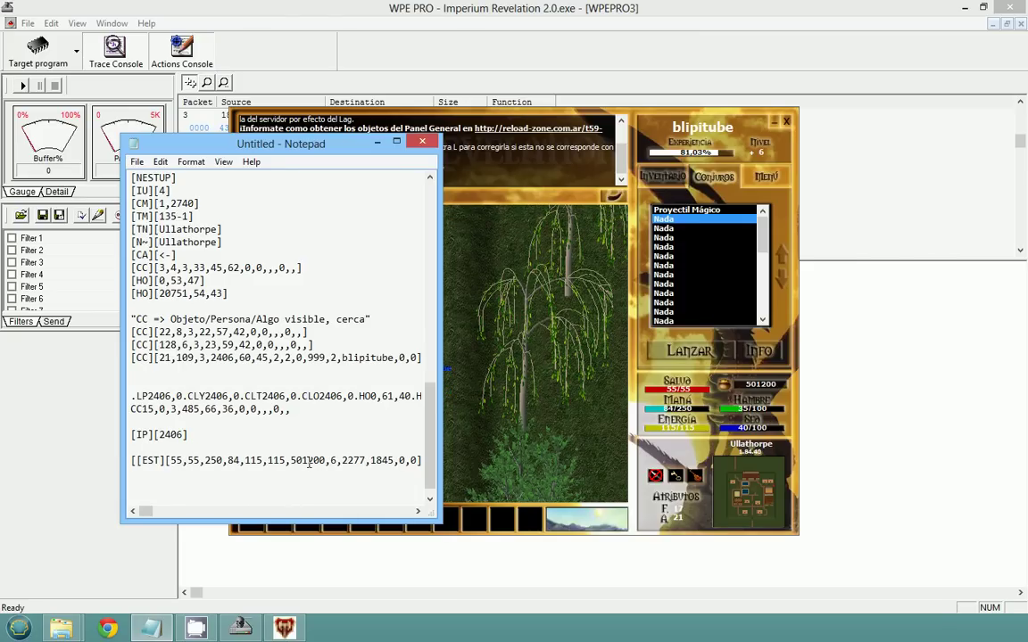
type("S->C]")
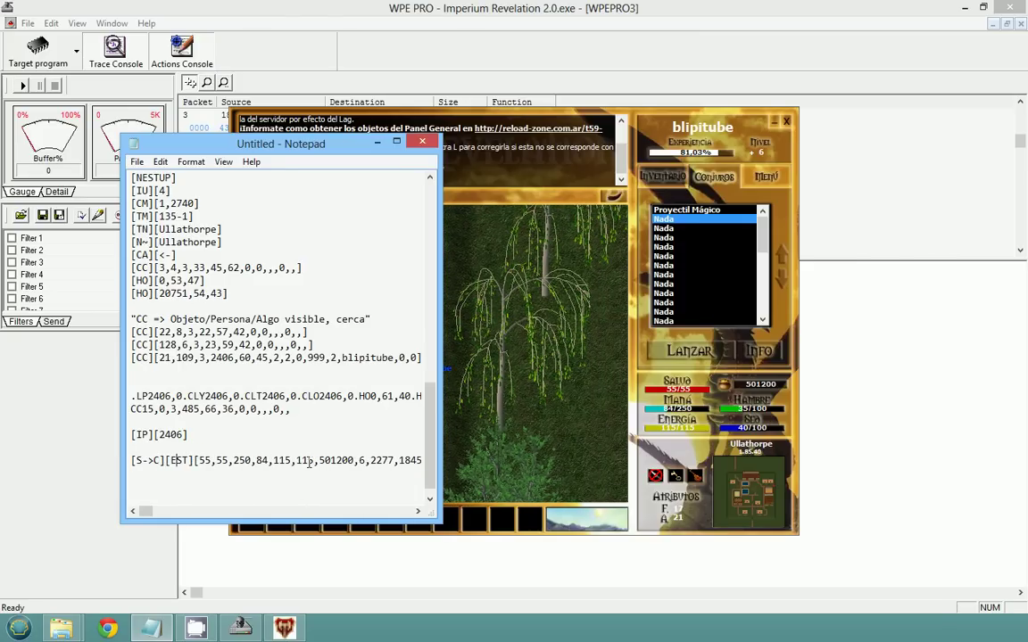
Start an indented list under [S->C][EST] with the lines "- VidaMaxima (55)" and "- Vida (55)"
key("Return")
key("Tab")
type("- VidaMaxi")
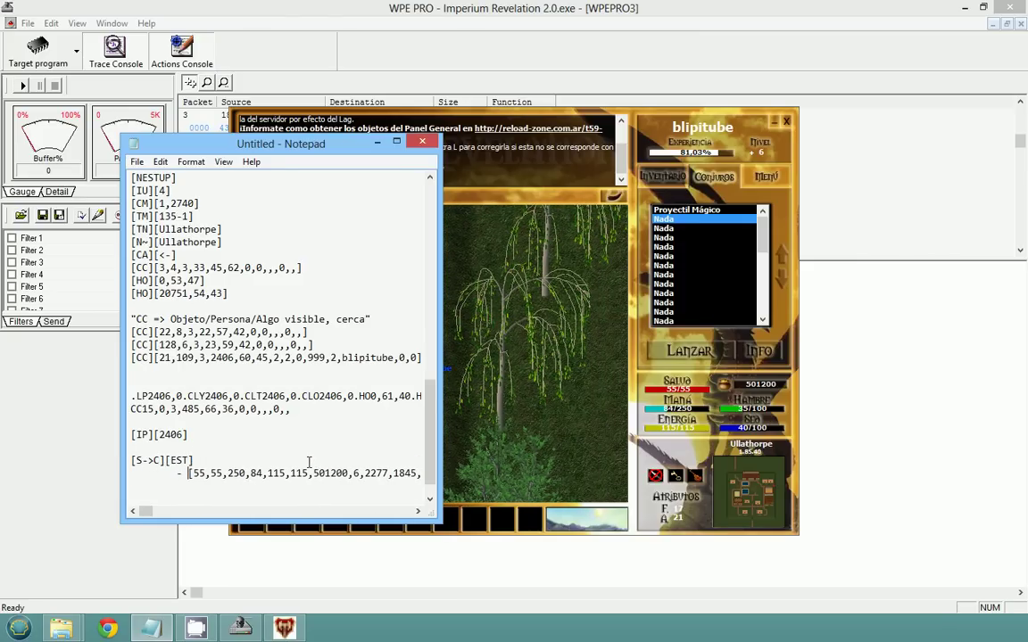
type("ma (55")
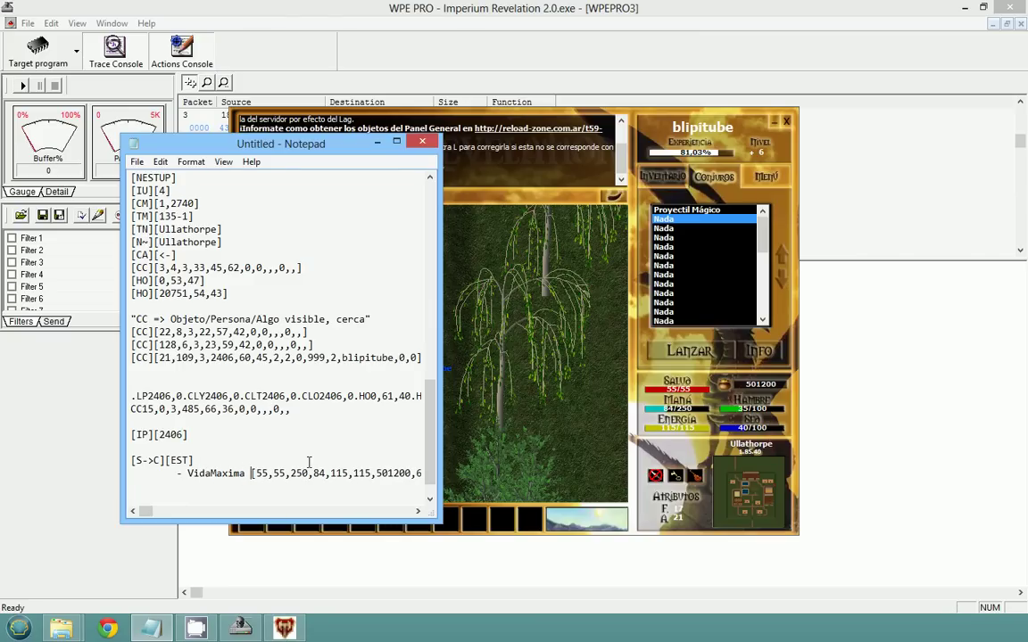
type(")")
key("Return")
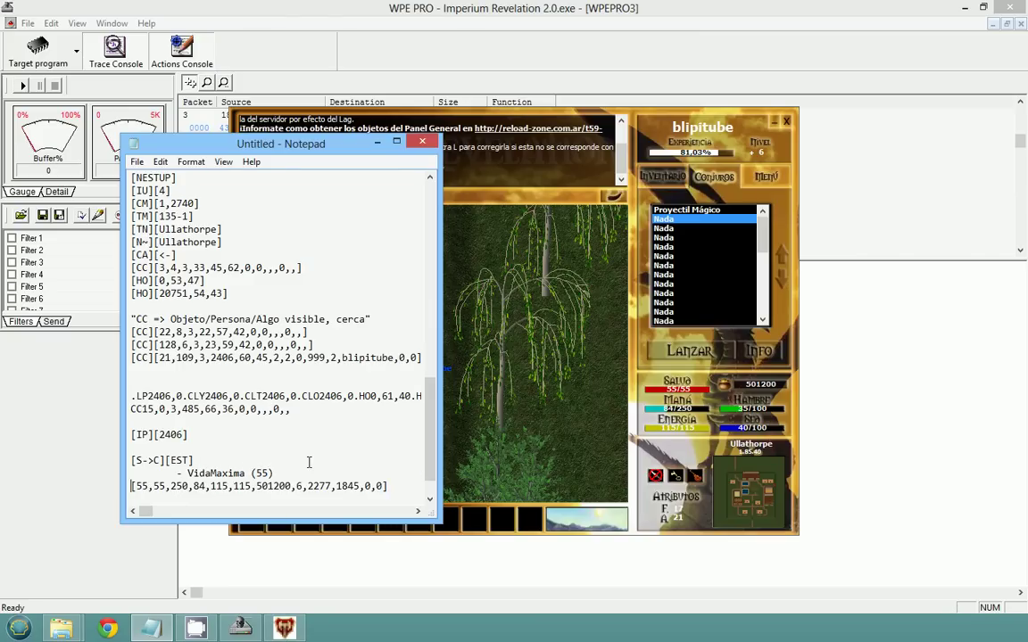
key("Tab")
type("- Vida")
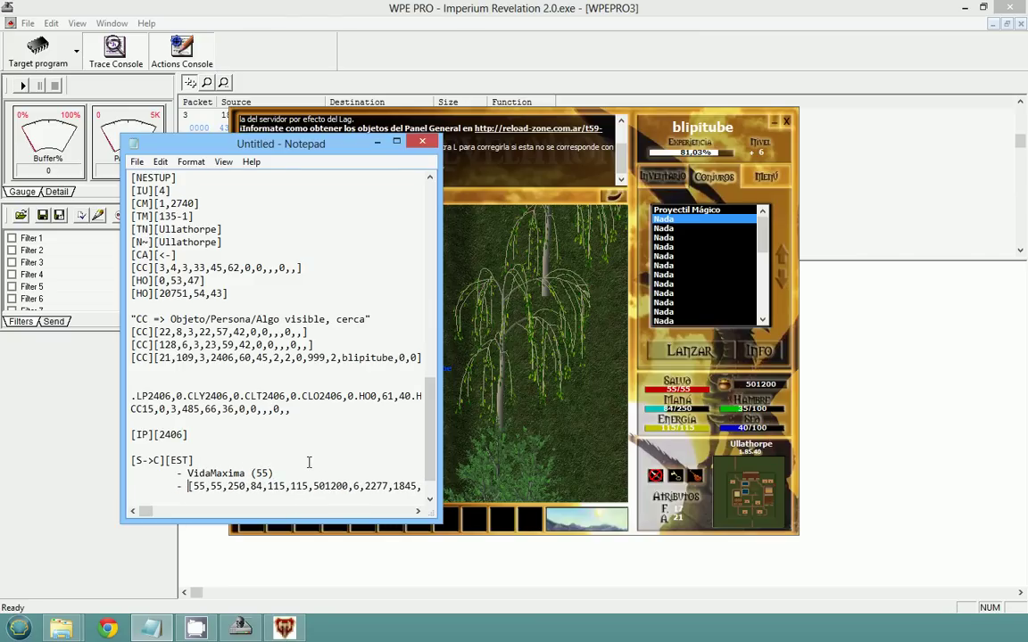
type(" (55)")
key("Return")
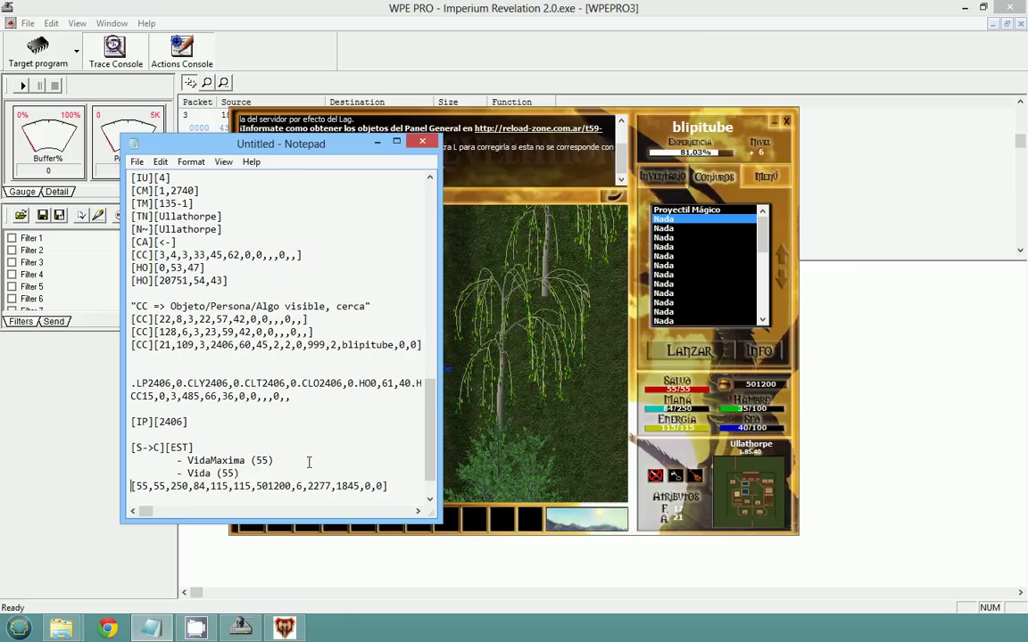
Remove the leftover "[55,55," from the remaining values and turn the next value into the indented line "- Maná Maximo (250)"
key("Tab")
key("Delete")
key("Delete")
key("Delete")
key("Delete")
key("Delete")
key("Delete")
key("Delete")
type("- Mana")
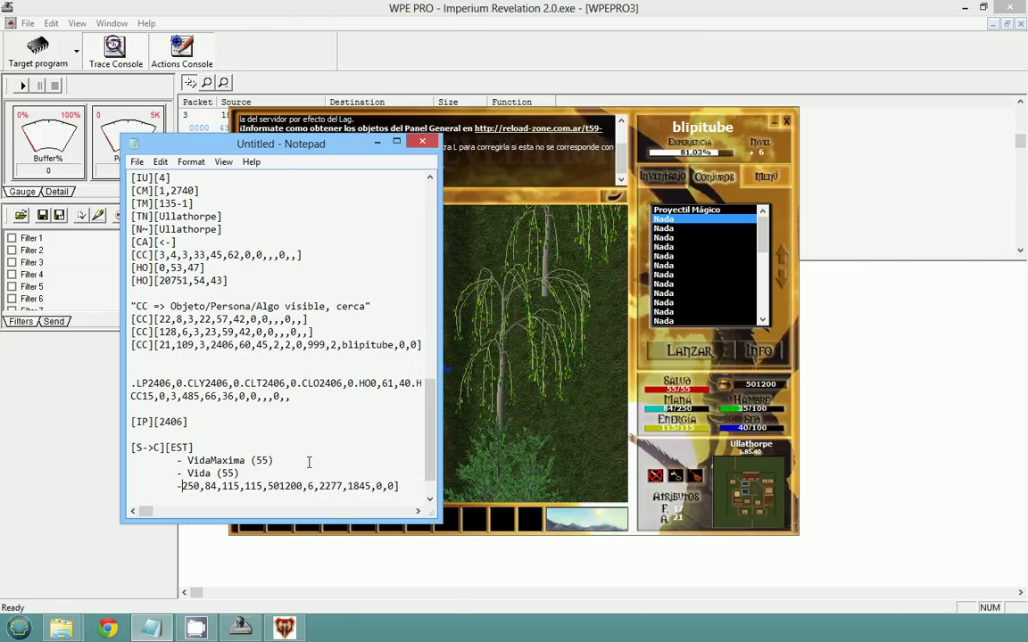
type(" Maximo(")
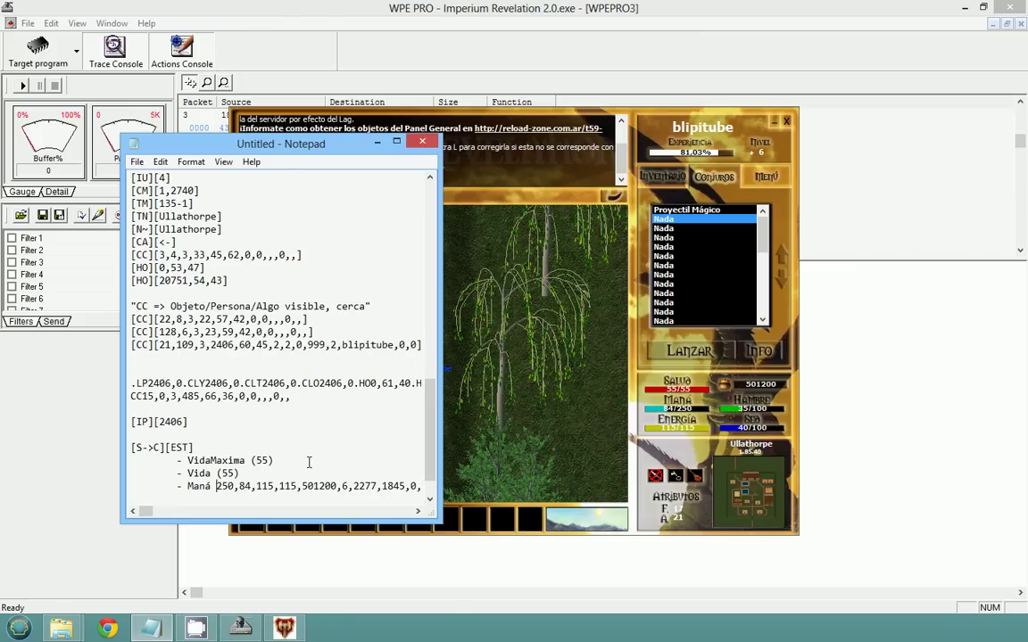
key("BackSpace")
type("(250")
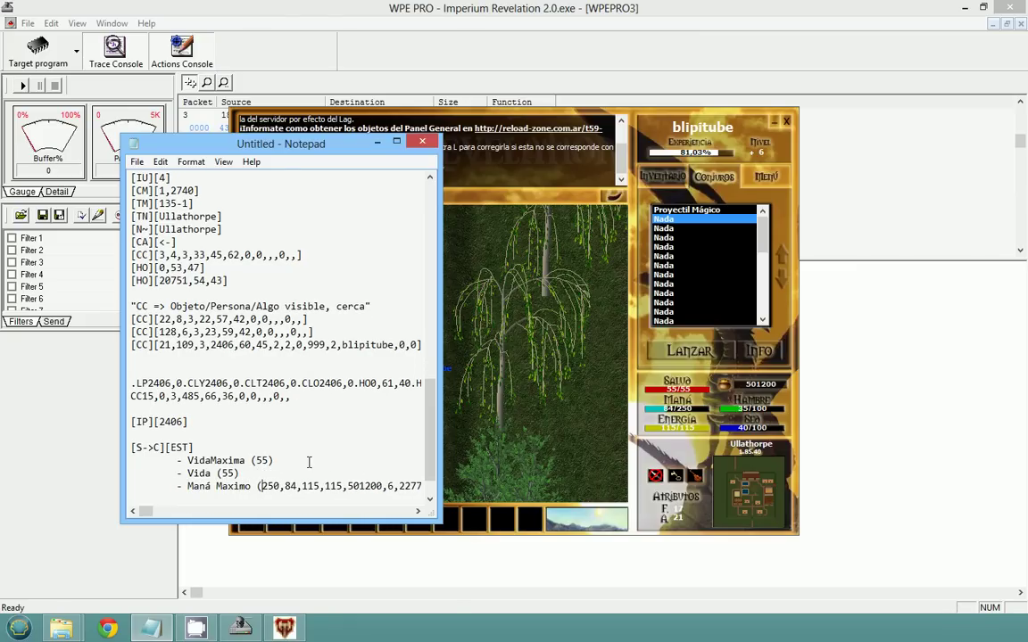
type(")")
key("Return")
Label the next EST value on its own indented line as "- Maná (84)", removing the leading comma
key("Tab")
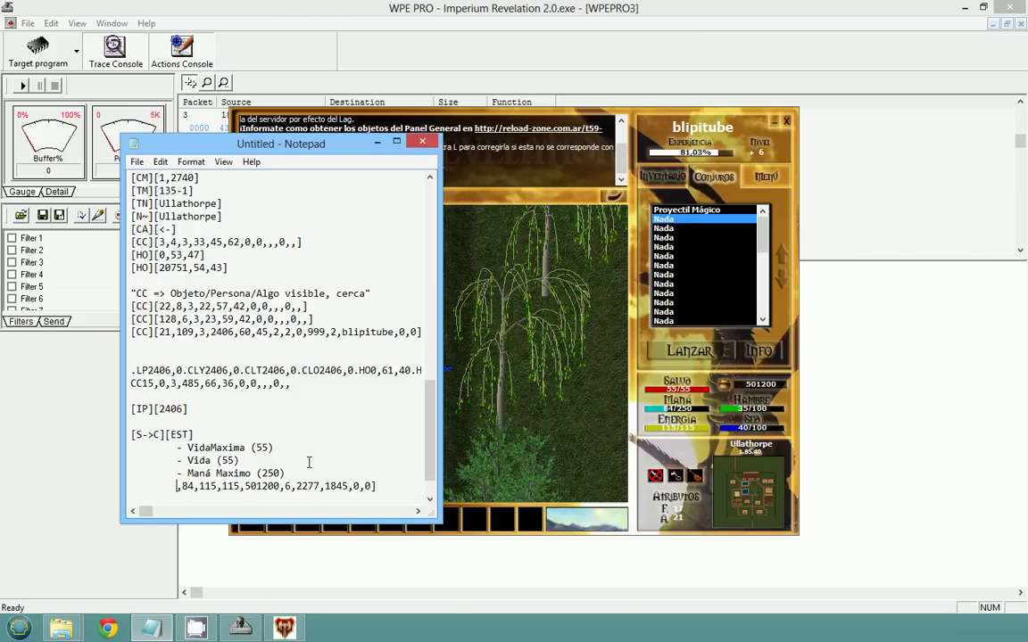
type("- Man")
type("á")
key("Delete")
type("(")
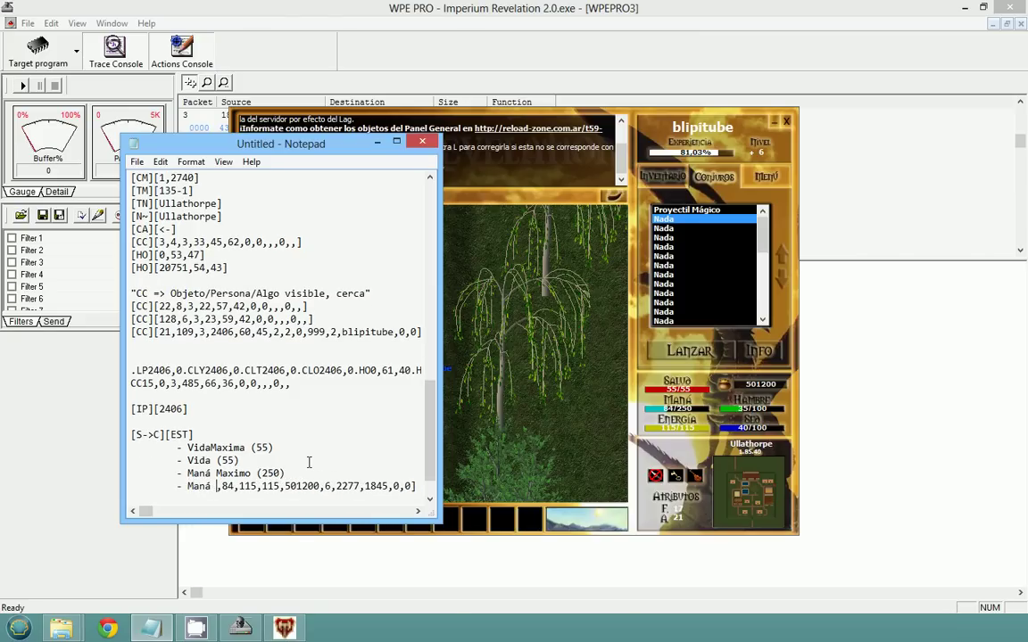
key("Right")
type(")")
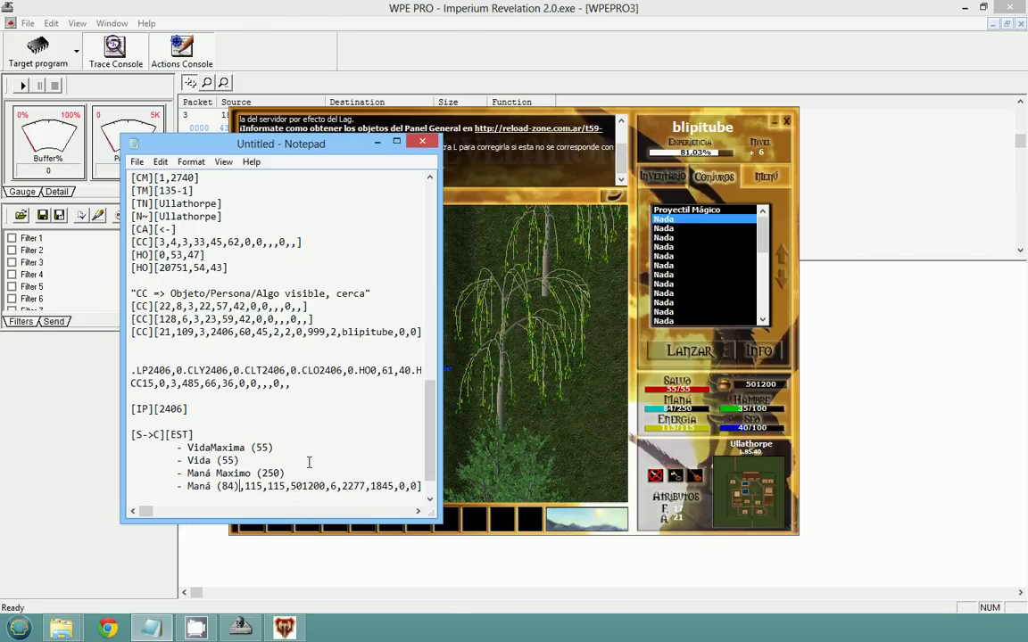
key("Return")
Label the next EST value on its own indented line as "- Energia Máxima (115)"
key("Tab")
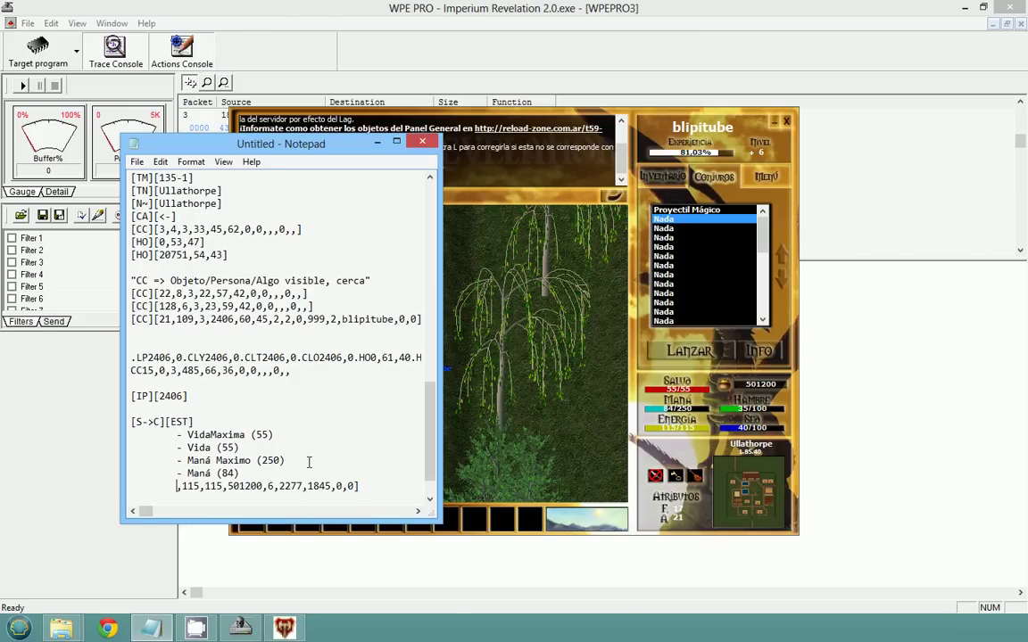
left_click(243, 435)
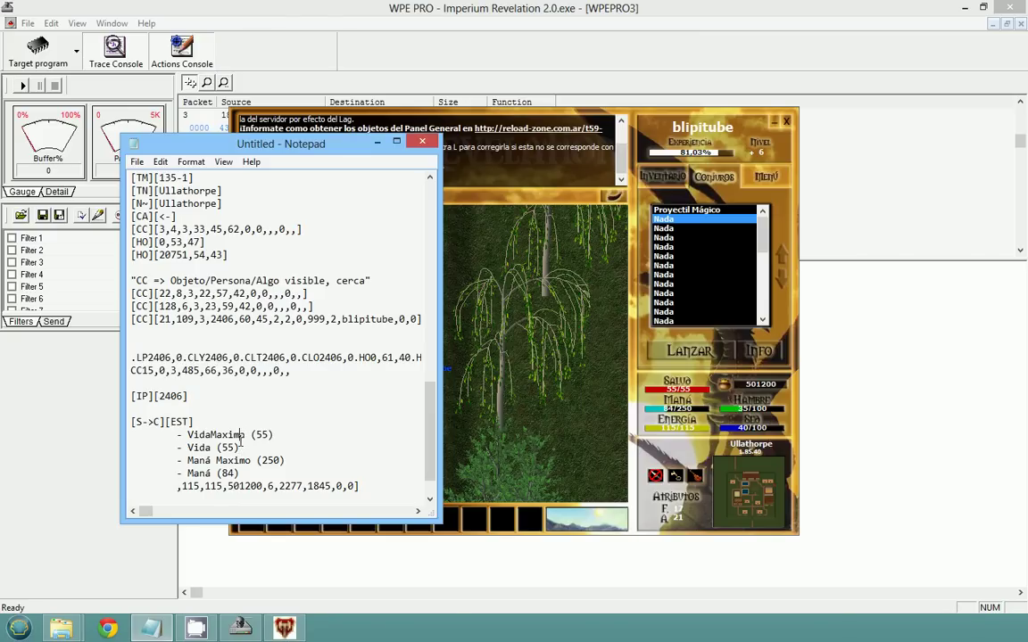
left_click(246, 446)
scroll(182, 451, "down", 1)
left_click(182, 448)
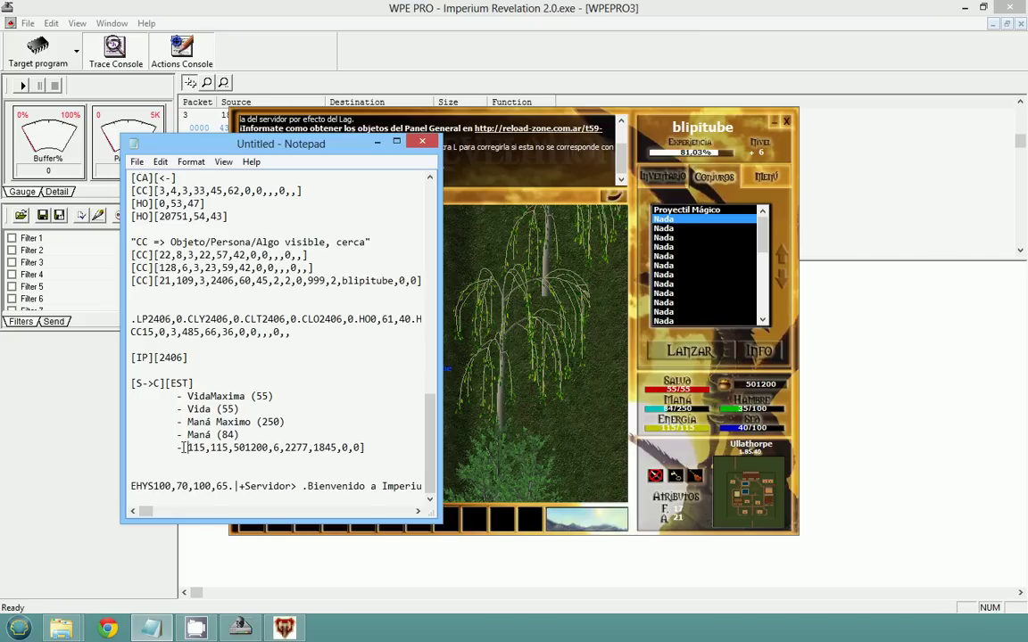
type("Energia M")
type("áxima (")
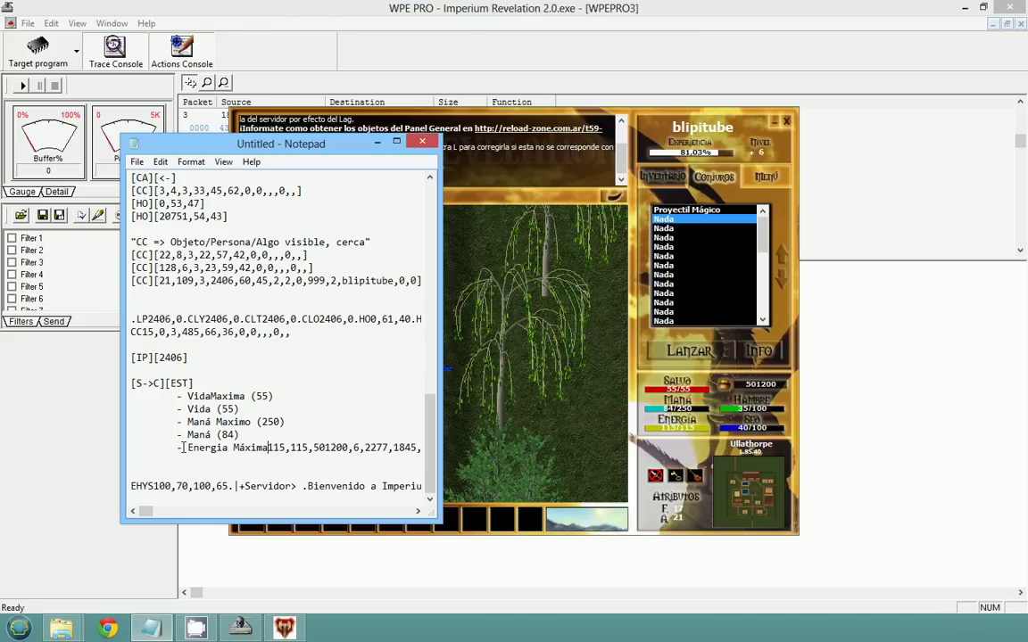
key("Right")
key("Right")
type(")")
key("Return")
Label the following EST value on its own indented line as "- Energia (115)", removing the leading comma
key("Tab")
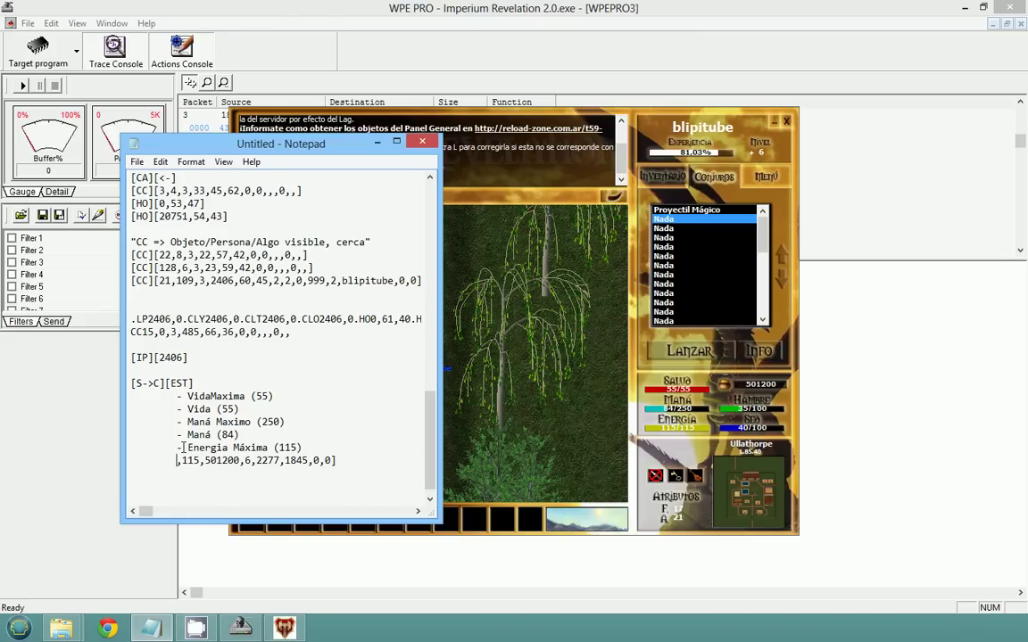
type("- Energia")
key("Delete")
type("(")
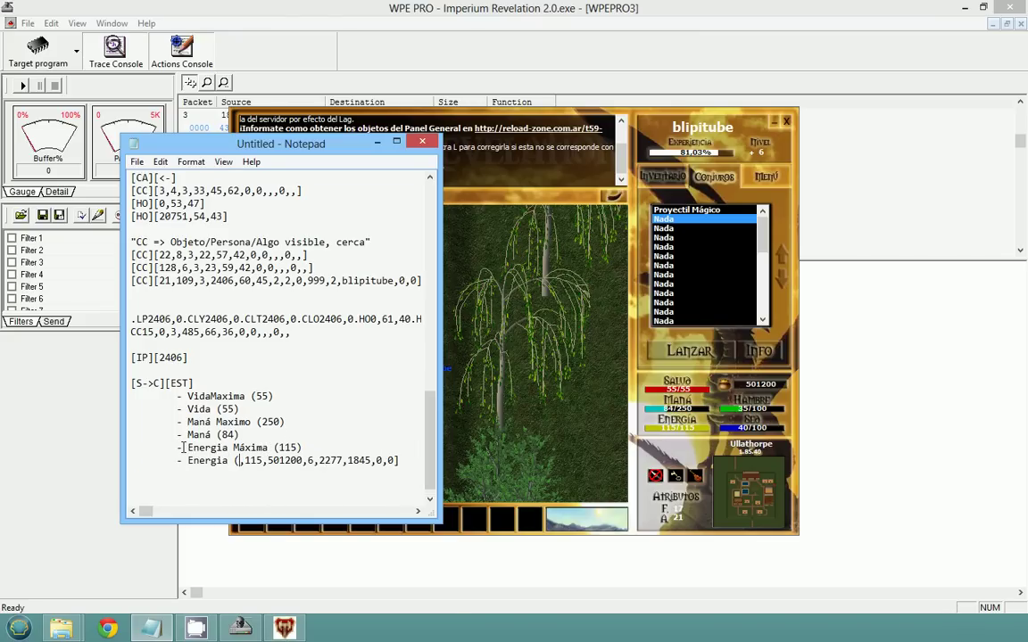
key("Delete")
type(")")
key("Return")
Label the coin value on its own indented line as "- Monedas (501200)"
key("Tab")
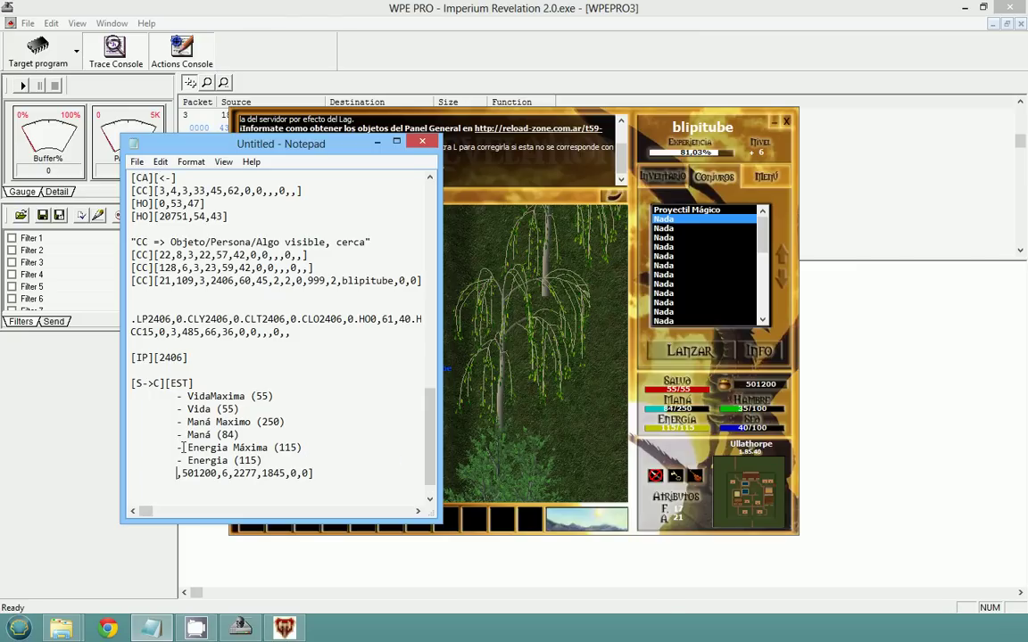
type("- ")
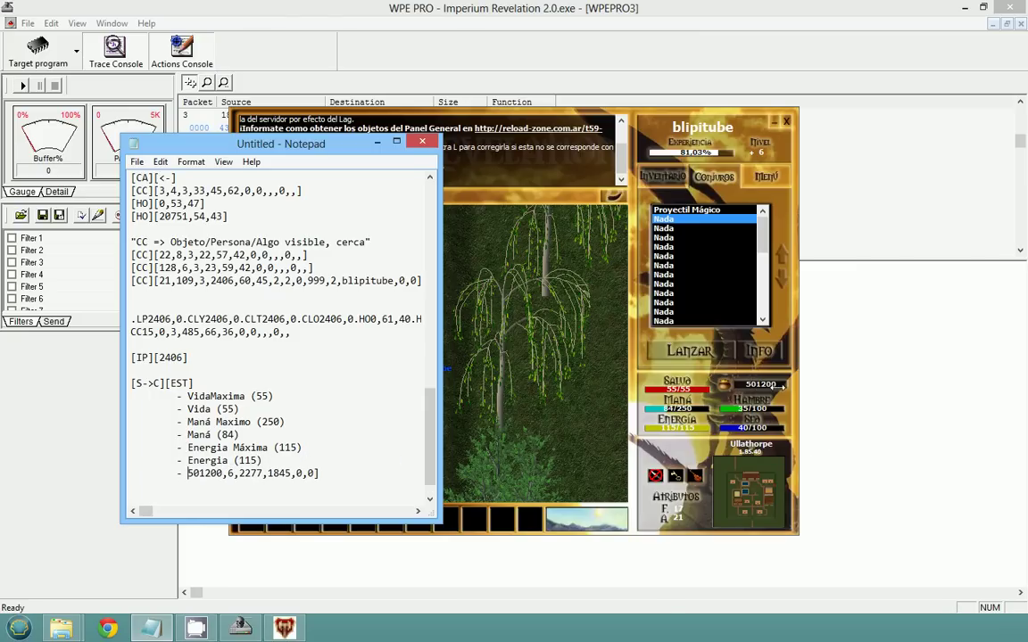
type("Monedas (501200")
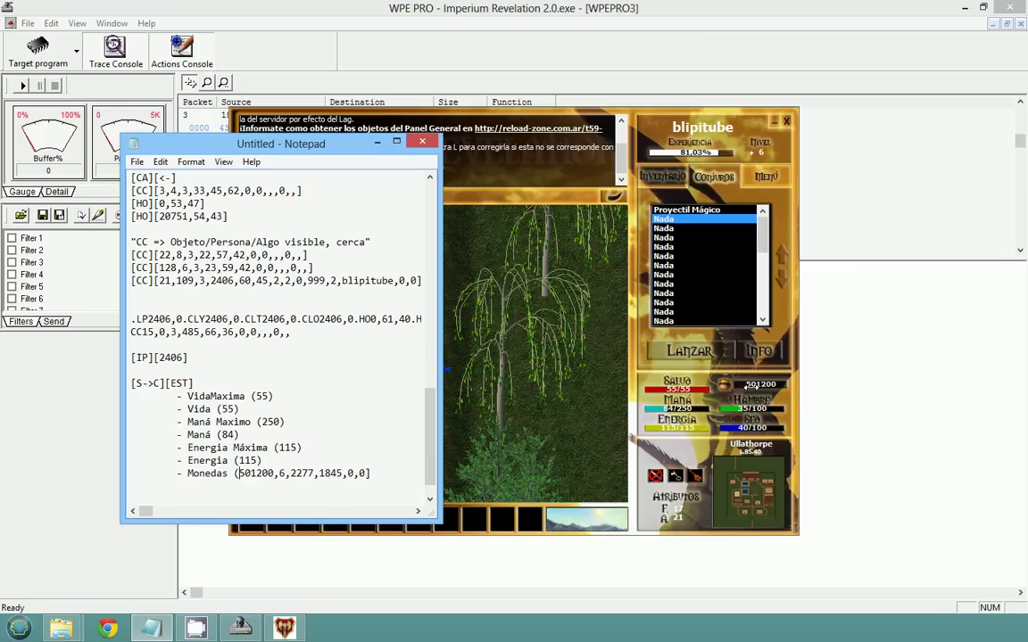
type(")")
key("Return")
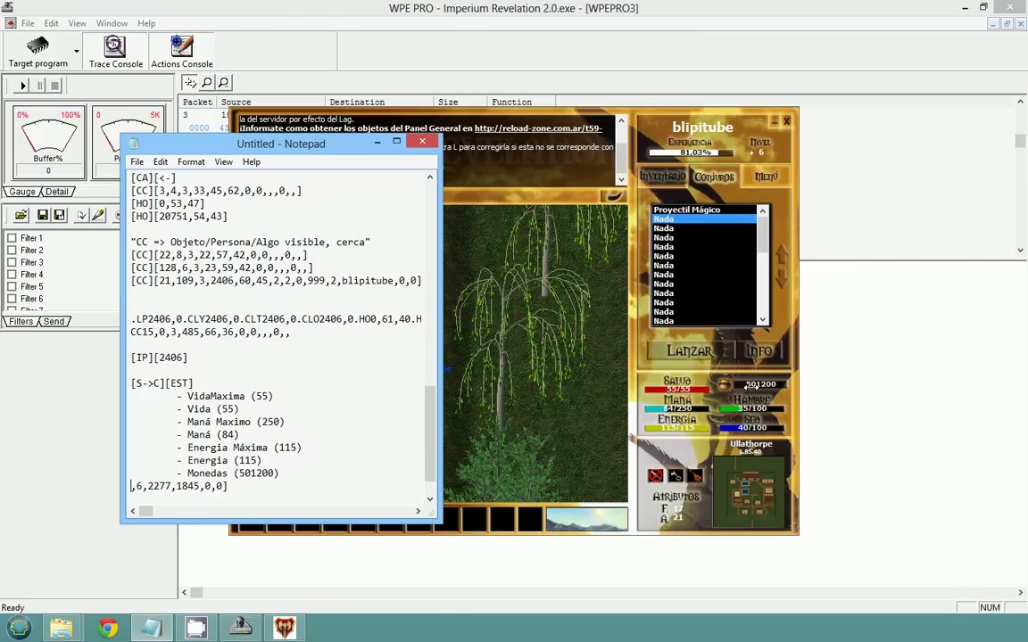
Label the level value on its own indented line as "- Nivel (6)", removing the leading comma
key("Tab")
type("-")
key("Delete")
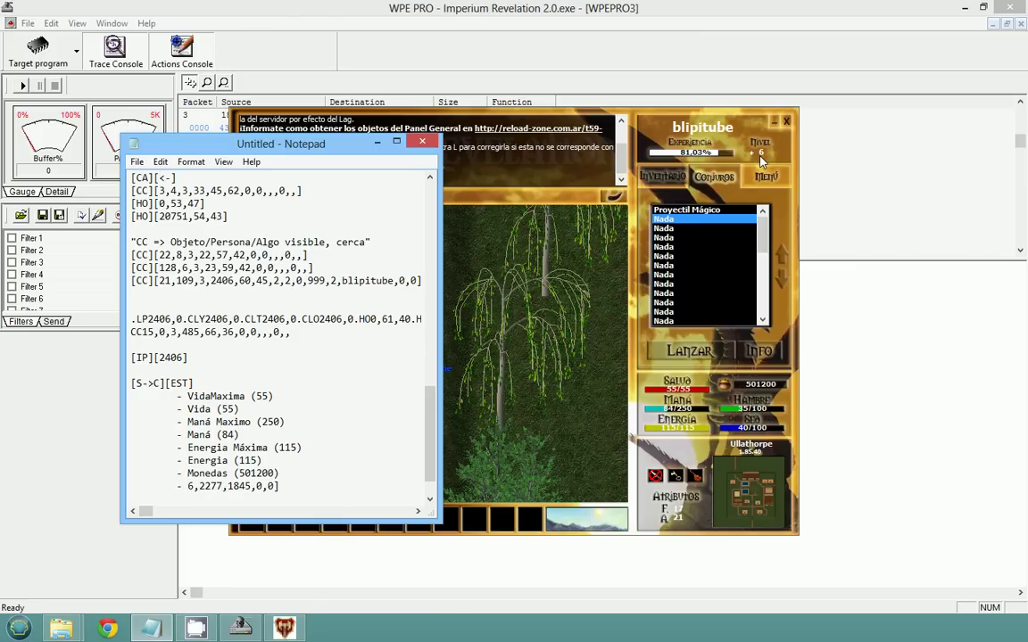
type("Nivel (6")
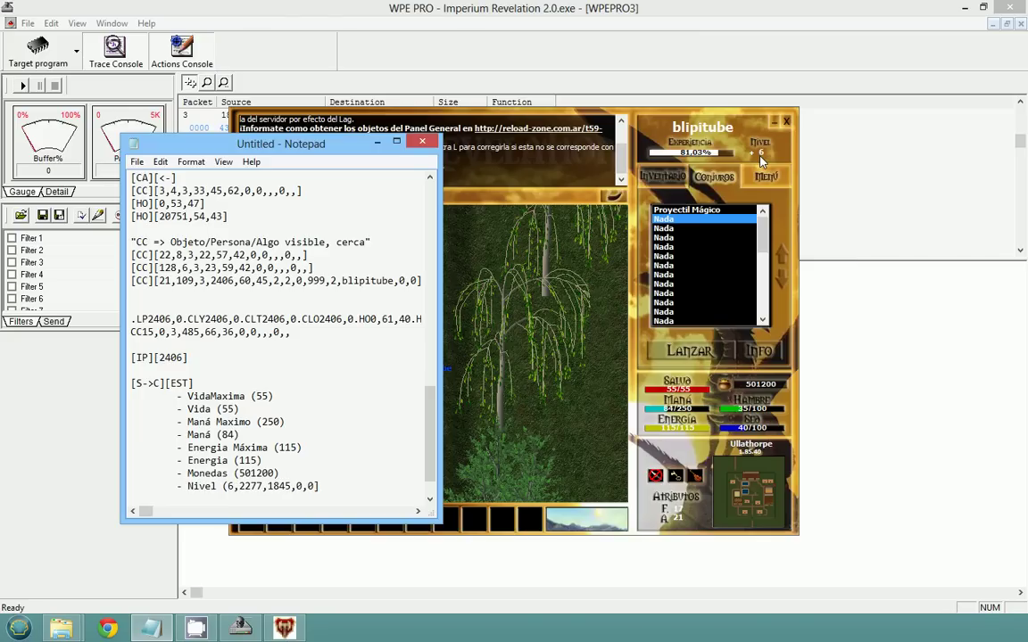
type(")")
key("Return")
Check the game's experience bar and label the next value on its own indented line as "- Exp Siguiente nivel (2277)"
key("Tab")
type("-")
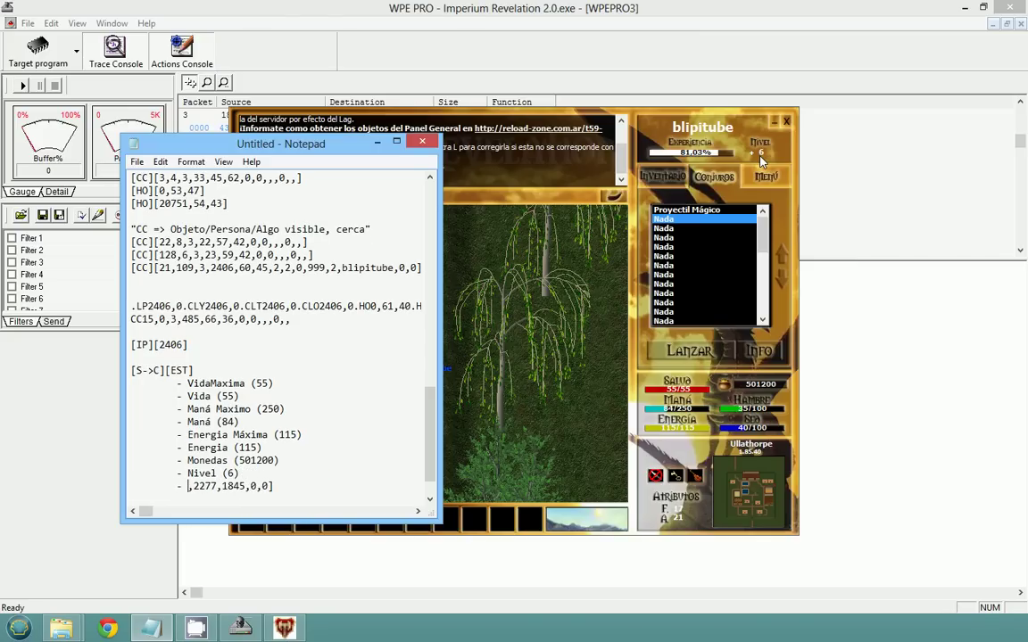
key("Delete")
mouse_move(675, 158)
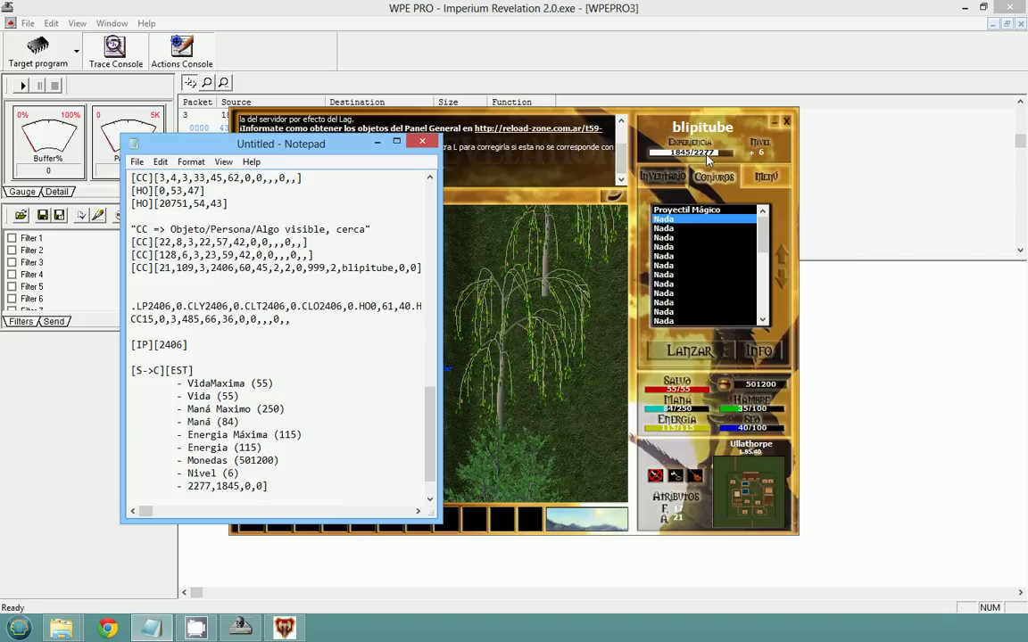
left_click(188, 487)
type("Exp Siguiente ")
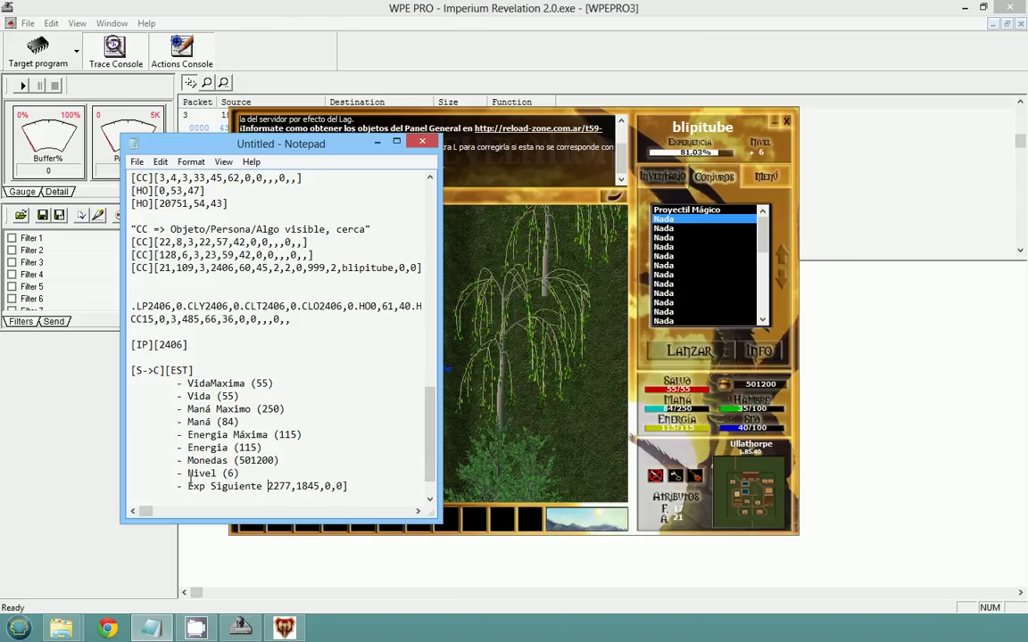
type("nivel (2277")
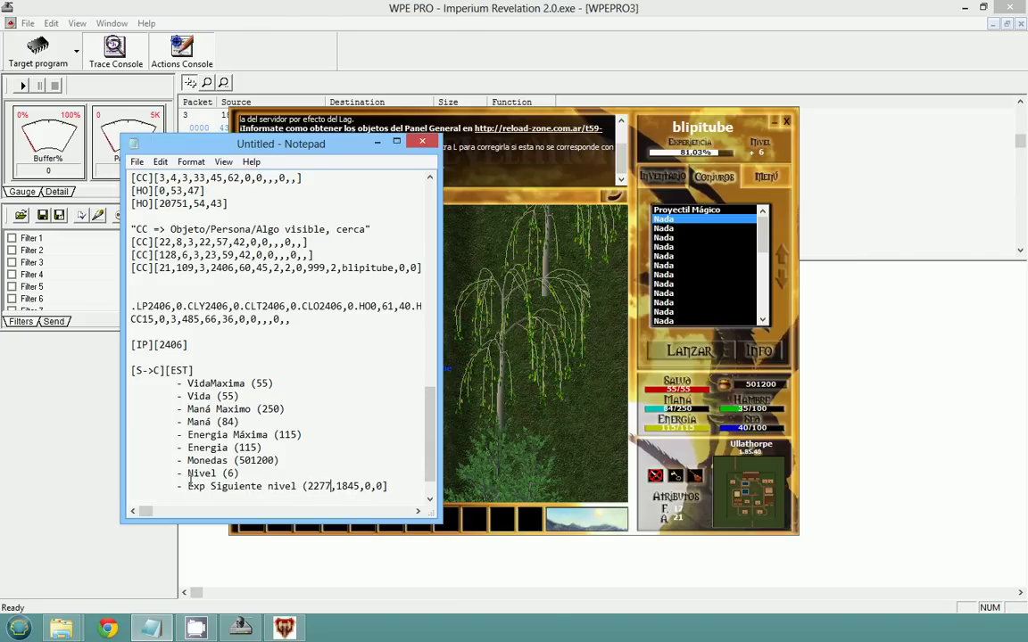
type(")")
key("Return")
Label the next EST value on its own indented line as "- Exp actual (1845)", removing the leading comma
key("Tab")
type("- Exp")
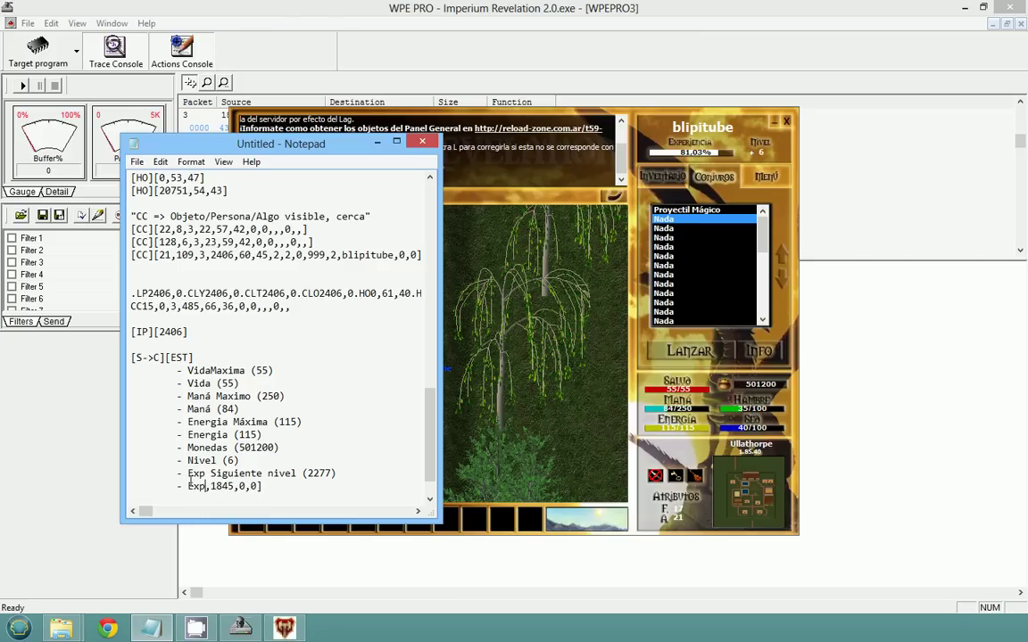
type(" actual")
key("Delete")
type("(1845")
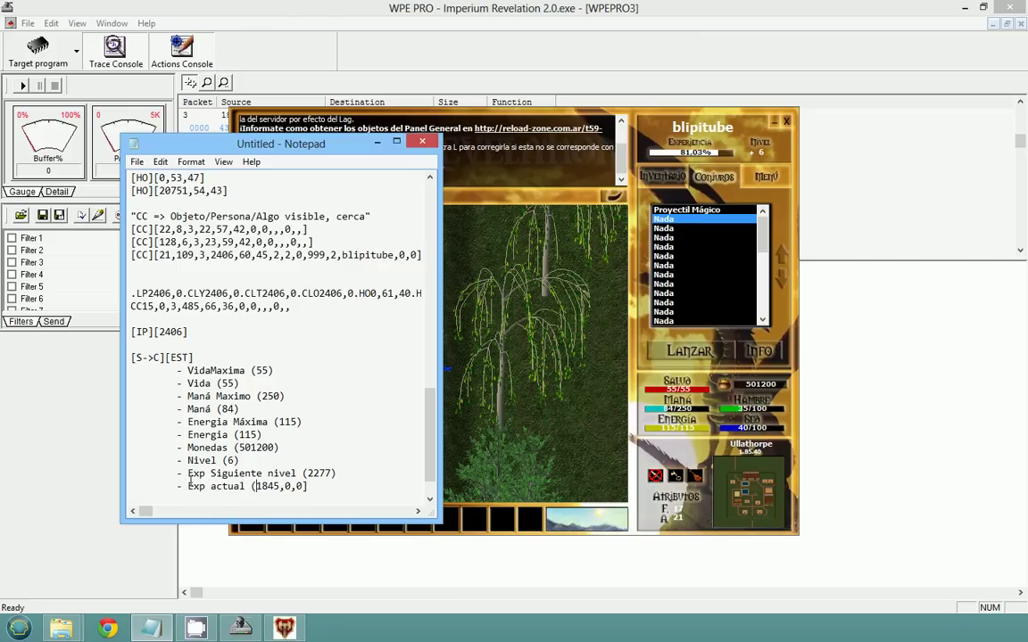
type(")")
Mark the last two EST values as unknown on their own indented line, "- ? 0,0", without the leading comma and closing bracket
key("Return")
key("Tab")
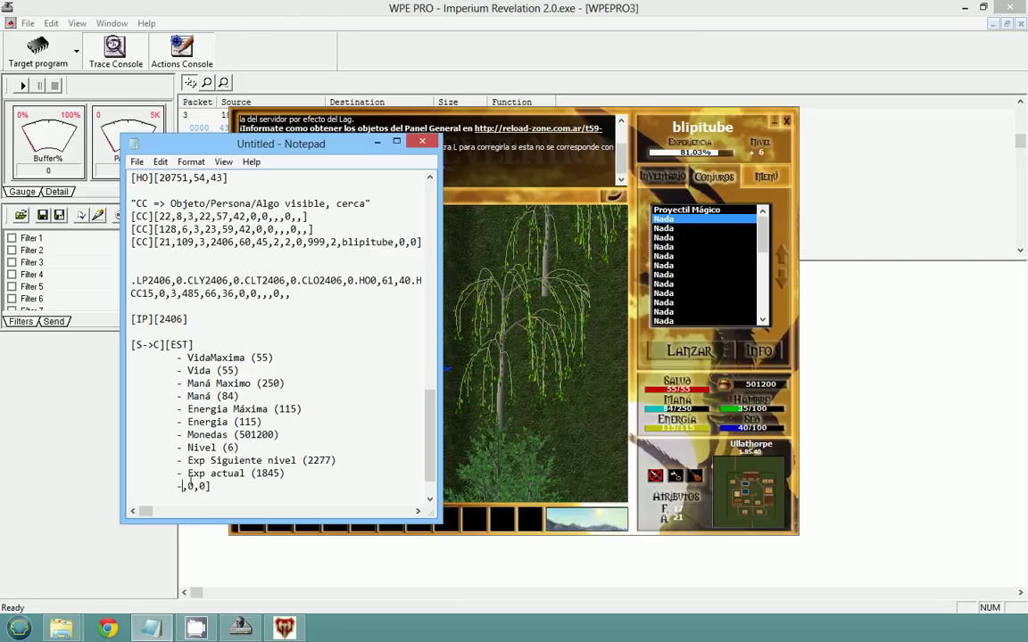
type("-")
key("Delete")
type("?")
key("Right")
key("Right")
type("?")
key("End")
Check the character's attribute values in the game and search the notes from the beginning for "17"
left_click(706, 459)
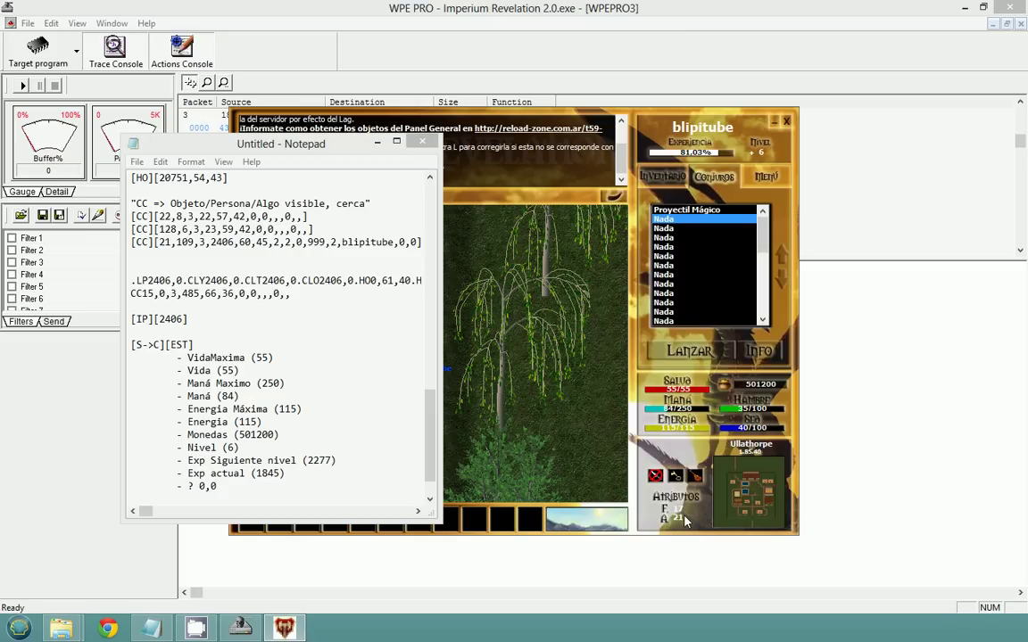
left_click(274, 446)
scroll(274, 447, "up", 12)
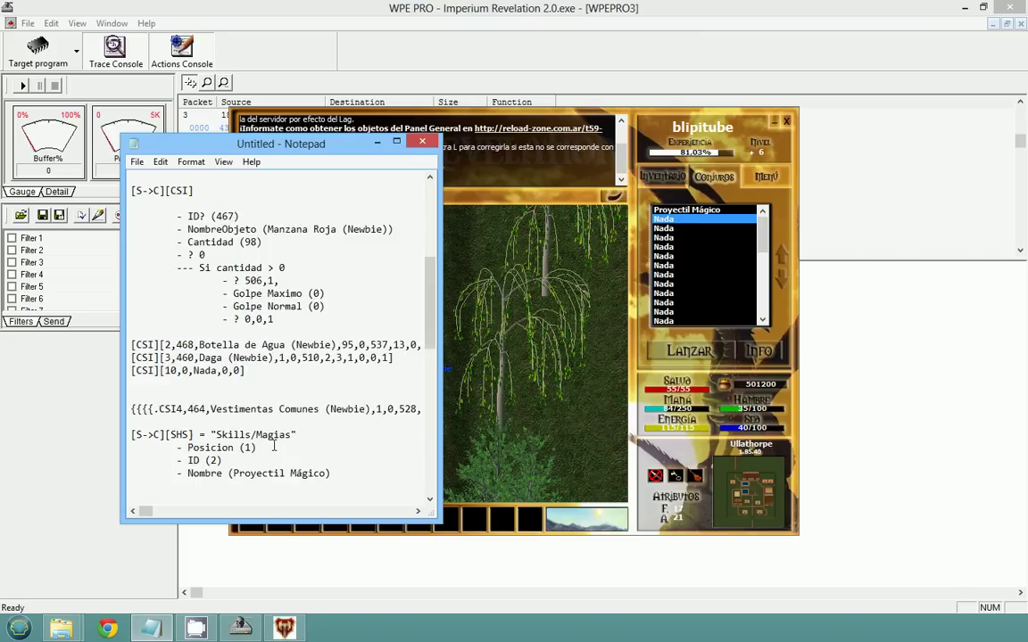
scroll(274, 446, "up", 7)
left_click(295, 193)
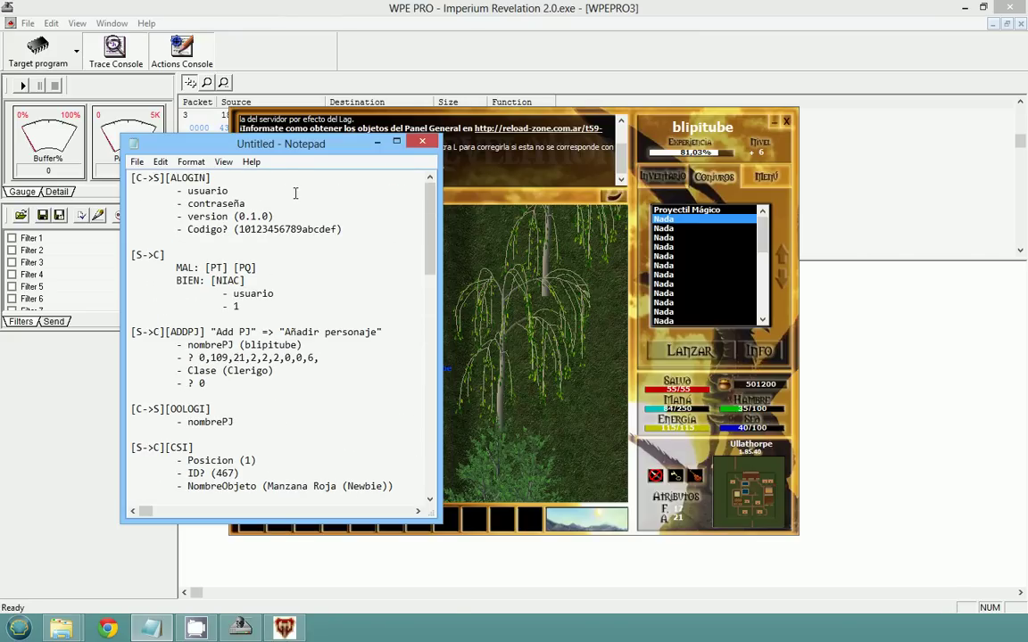
key("ctrl+f")
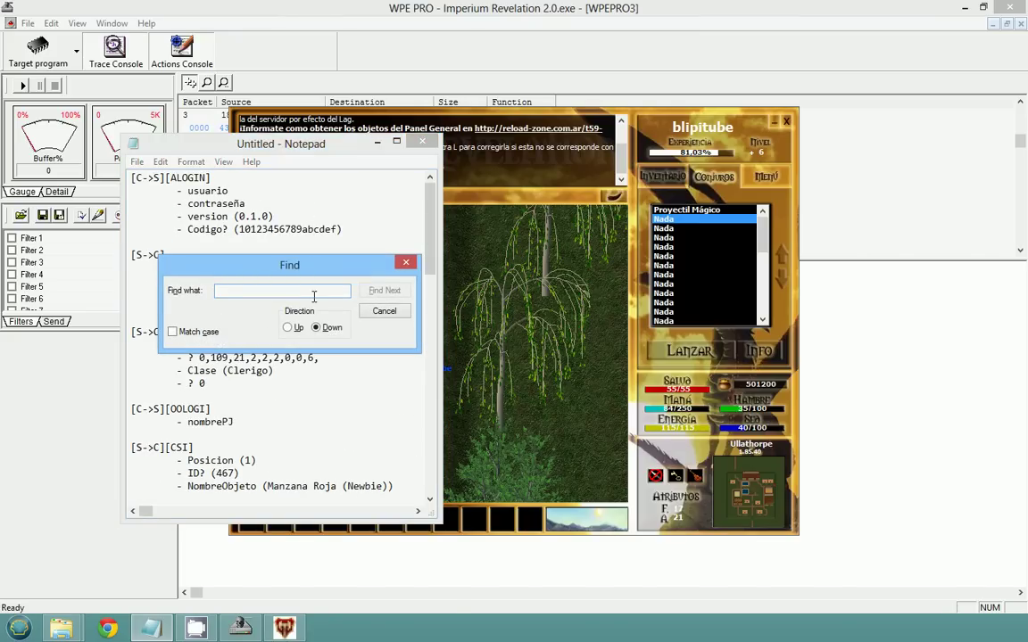
type("17")
left_click(385, 291)
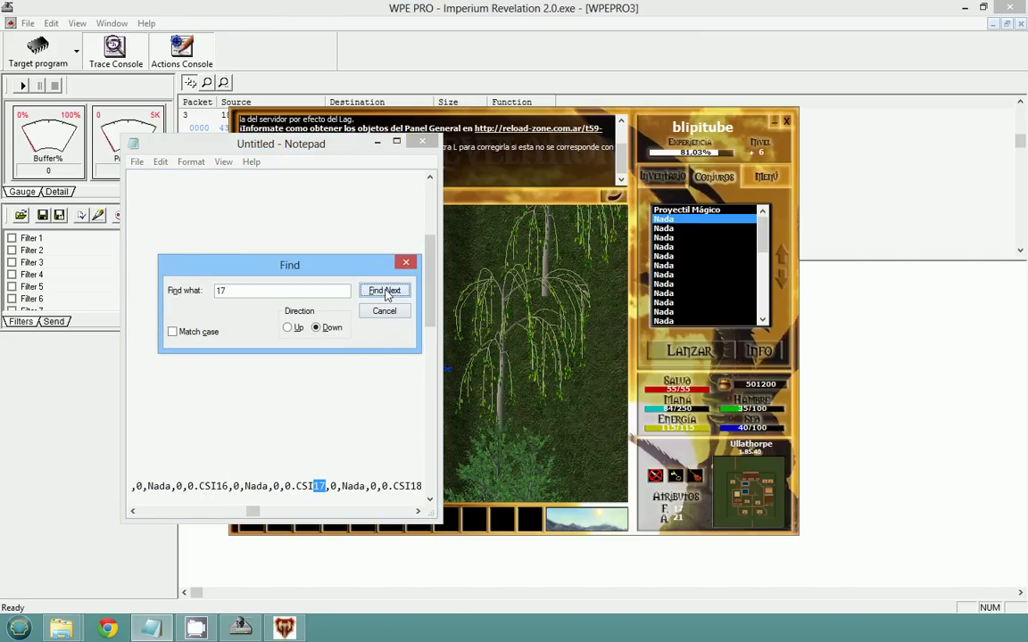
Go through the further matches of "17", checking which packet each belongs to and comparing it with the game's attributes F and A
left_click(304, 486)
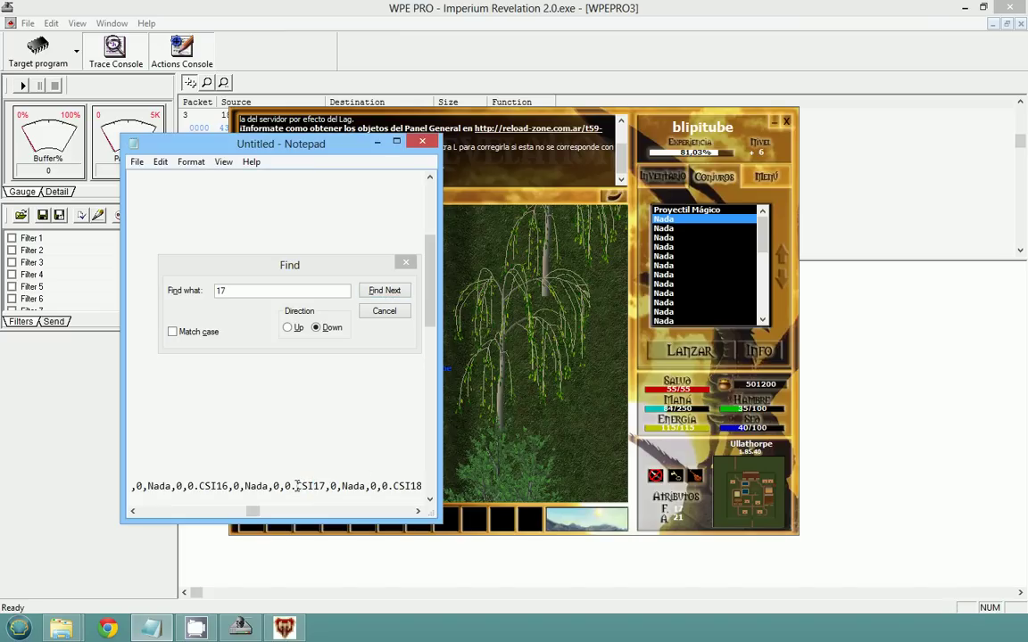
left_click_drag(297, 487, 326, 488)
left_click_drag(232, 484, 135, 511)
scroll(223, 393, "up", 4)
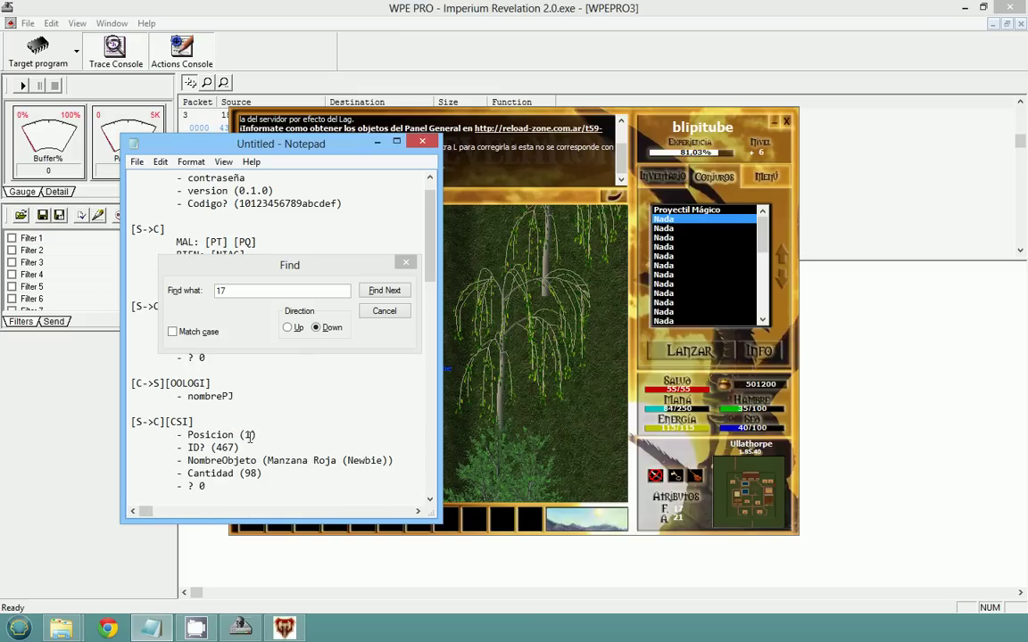
scroll(215, 410, "down", 1)
scroll(213, 452, "down", 4)
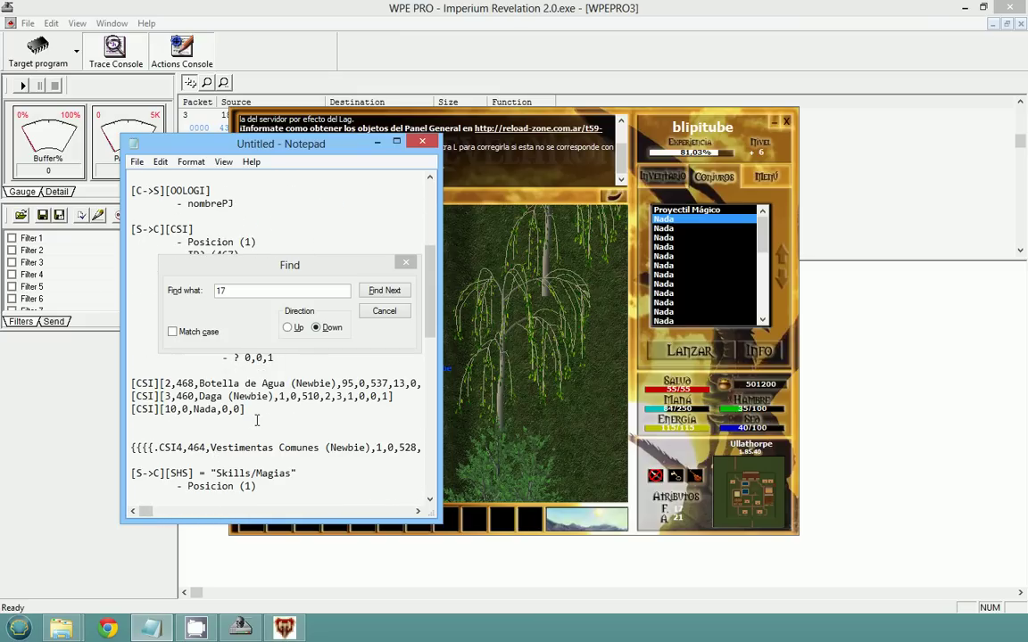
key("Return")
key("Return")
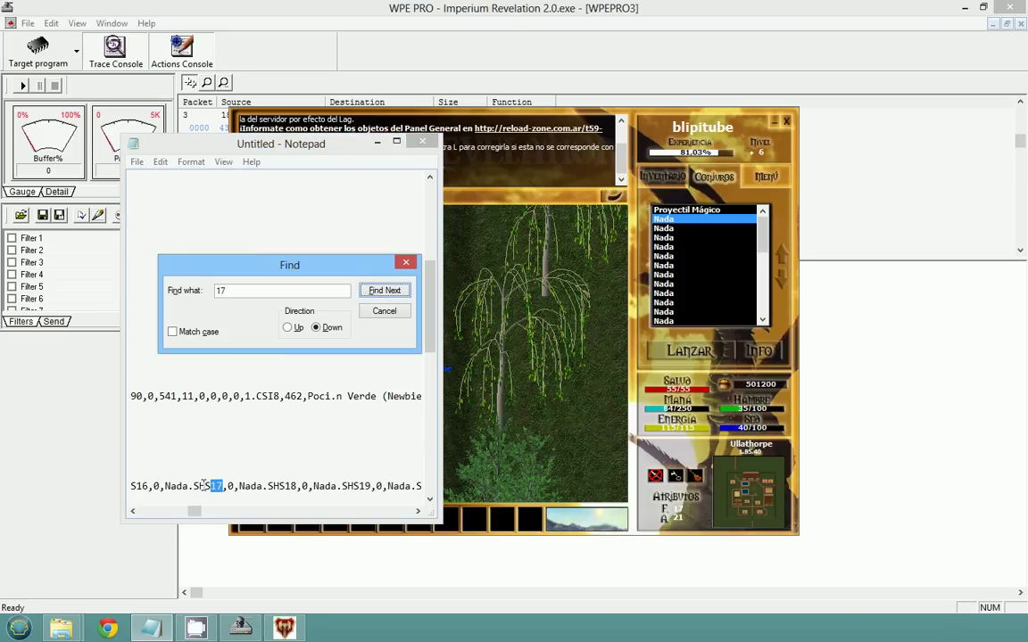
left_click_drag(194, 511, 145, 512)
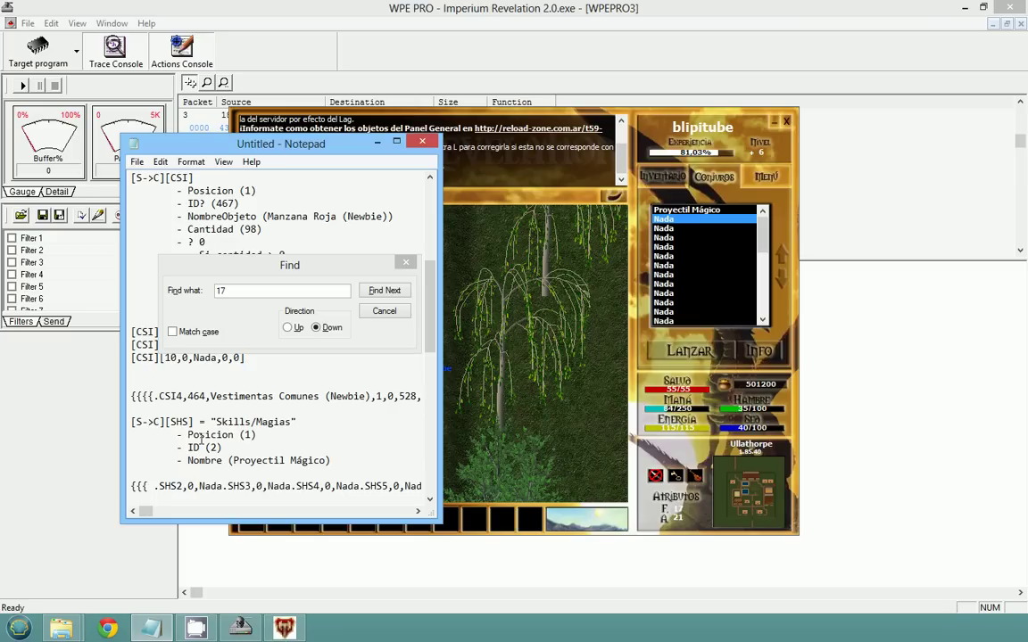
left_click(389, 292)
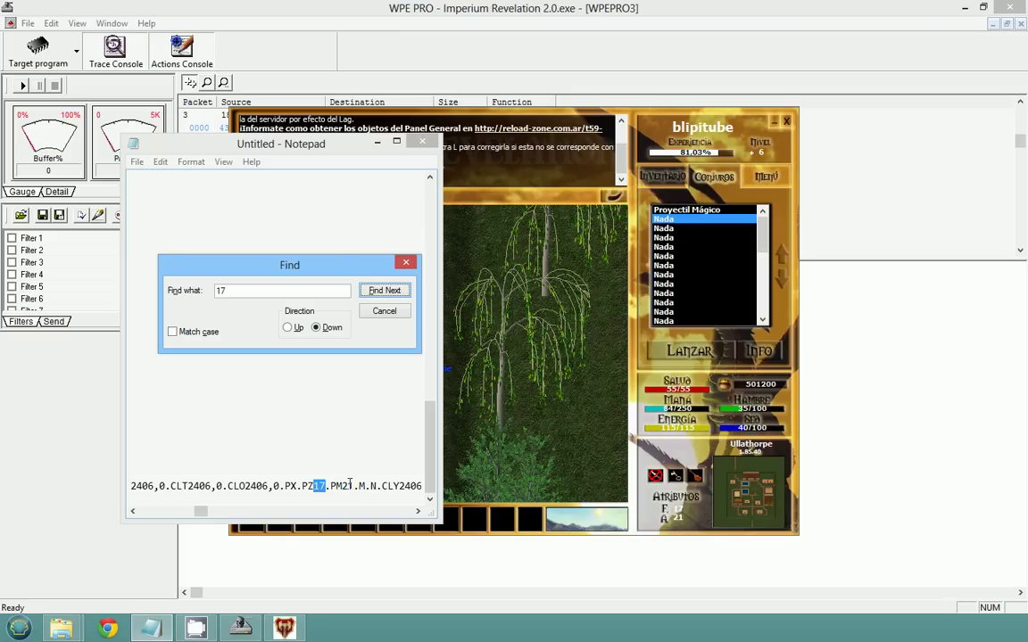
left_click_drag(354, 485, 297, 486)
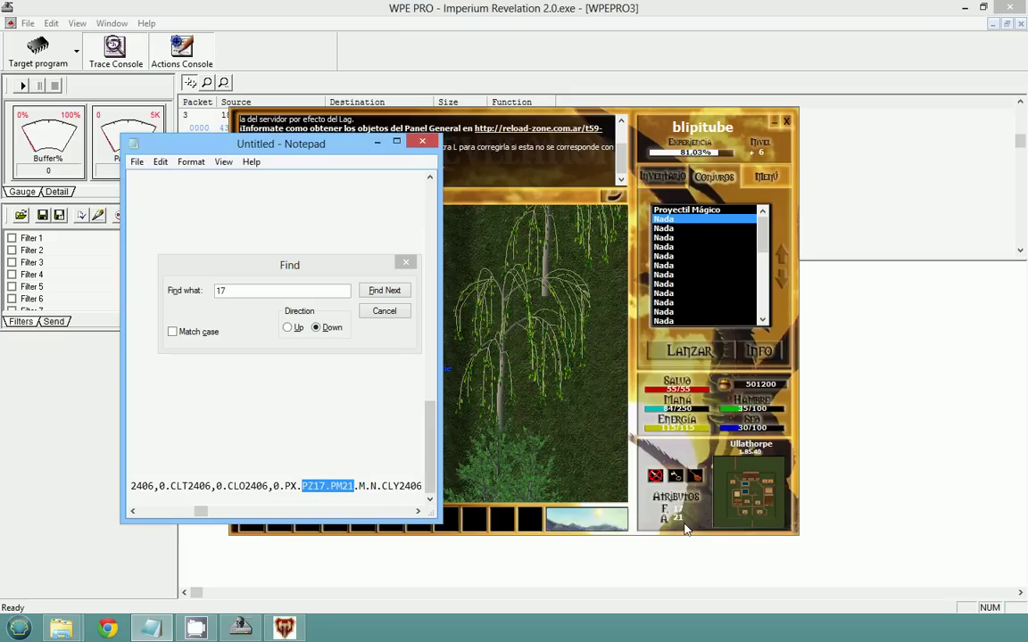
Move "PZ17.PM21" out of the long raw packet line, with its trailing dot removed there, onto its own line below the EST block
left_click(358, 486)
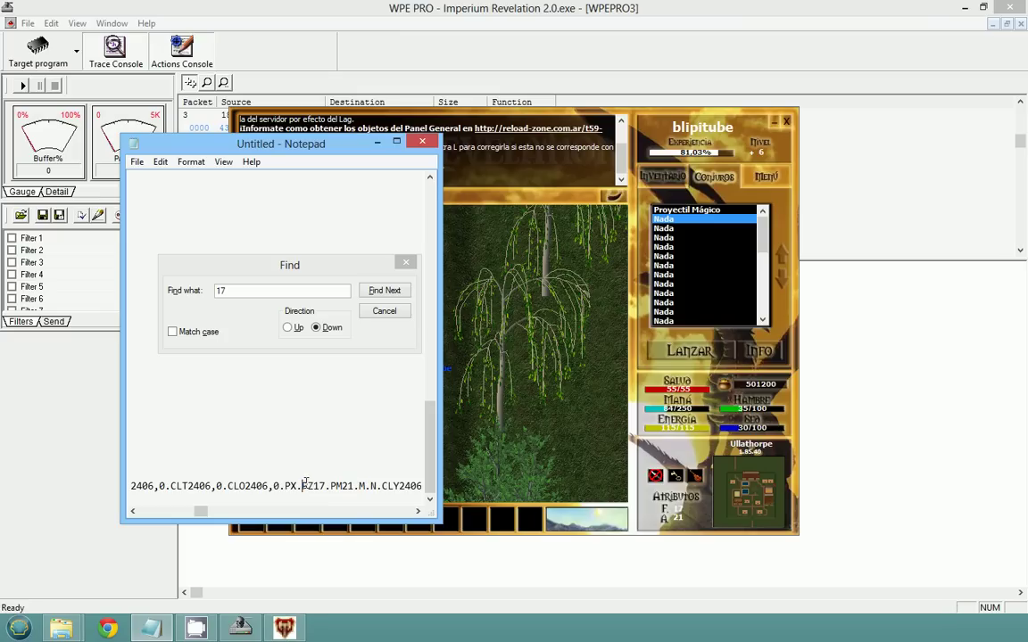
left_click_drag(358, 486, 304, 486)
key("Delete")
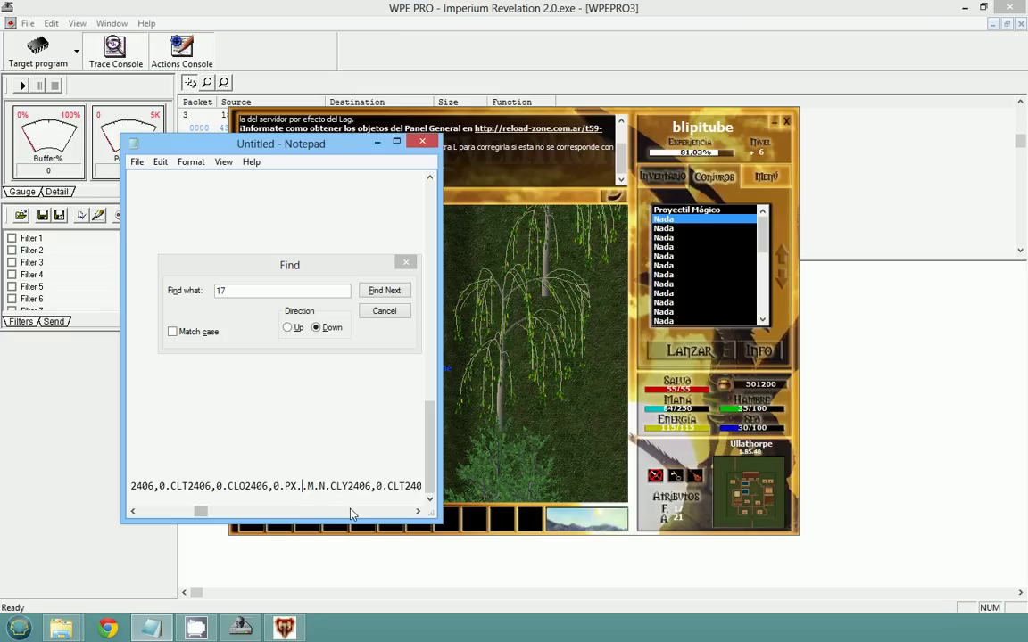
key("ctrl+z")
key("ctrl+c")
key("Delete")
key("Delete")
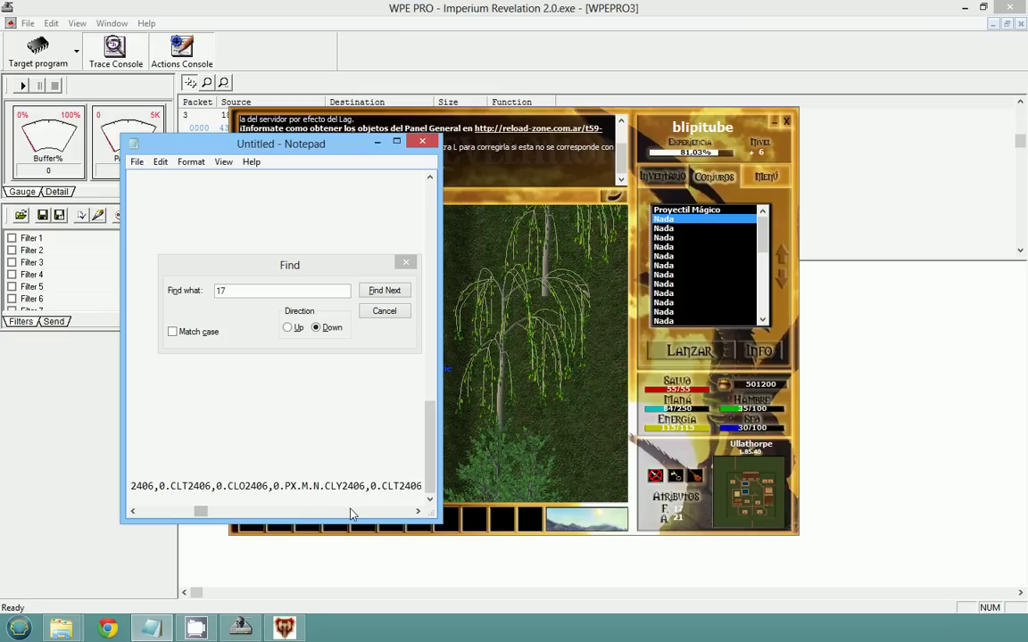
key("Home")
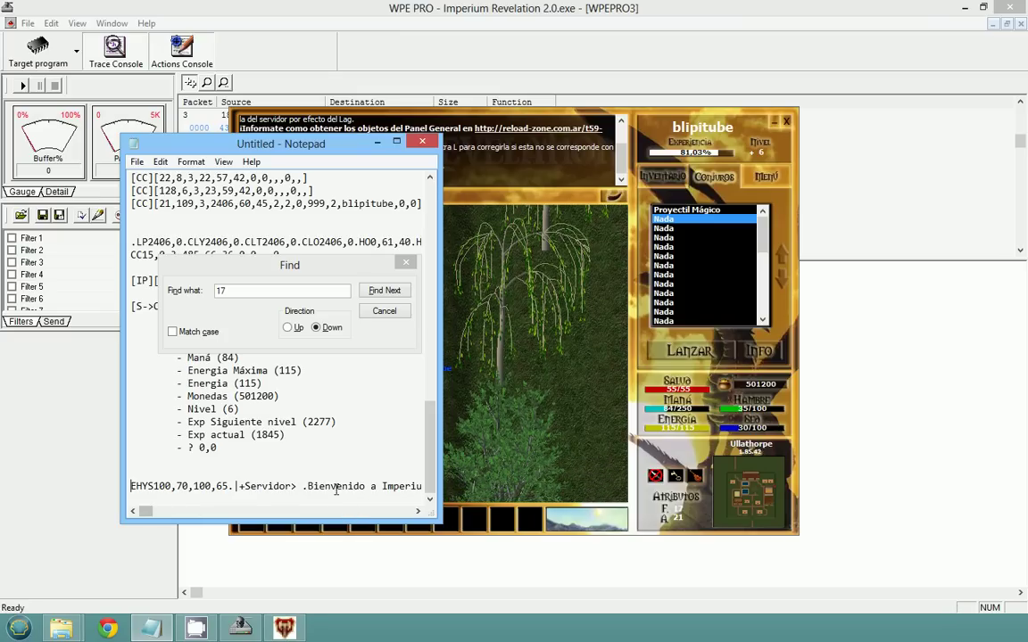
left_click(325, 470)
key("Return")
key("Up")
key("ctrl+v")
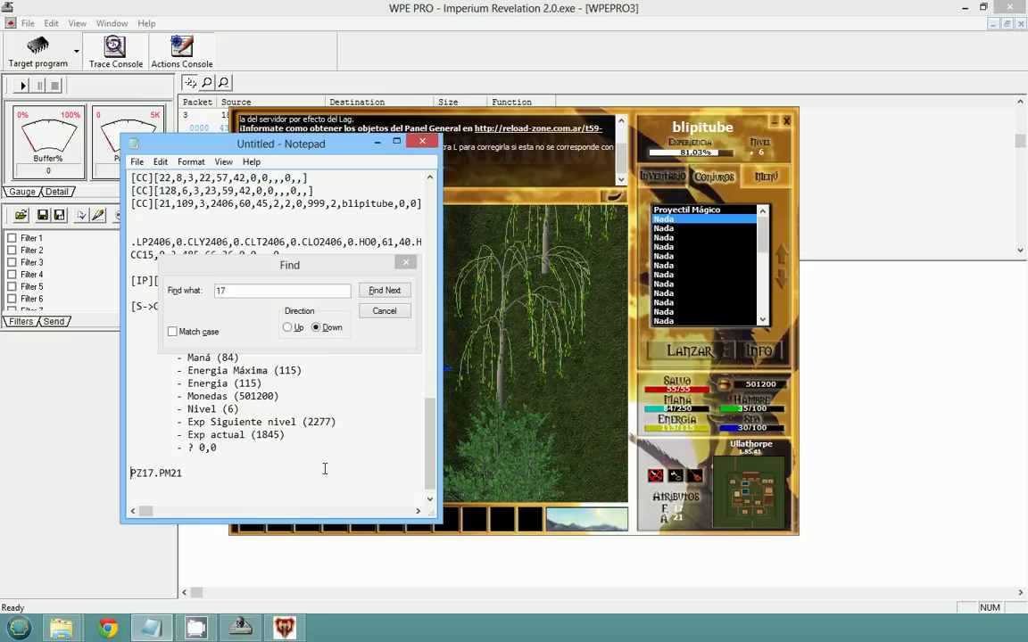
Turn the start of the moved packet text into the header "[S->C][PZ]"
type("[PZ][")
key("Home")
type("[S->C")
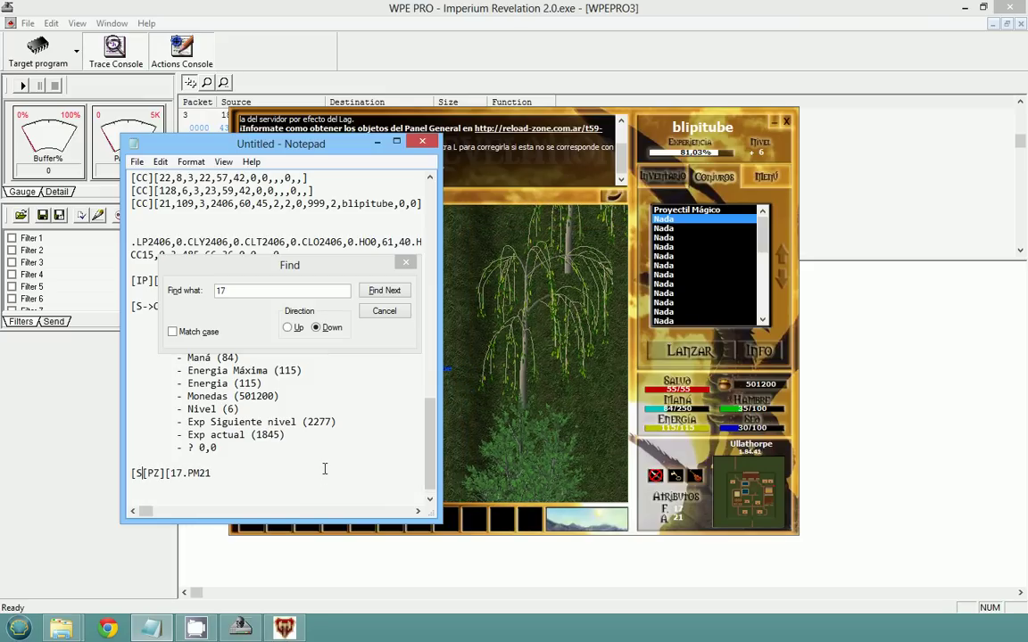
type("]")
key("Return")
key("Tab")
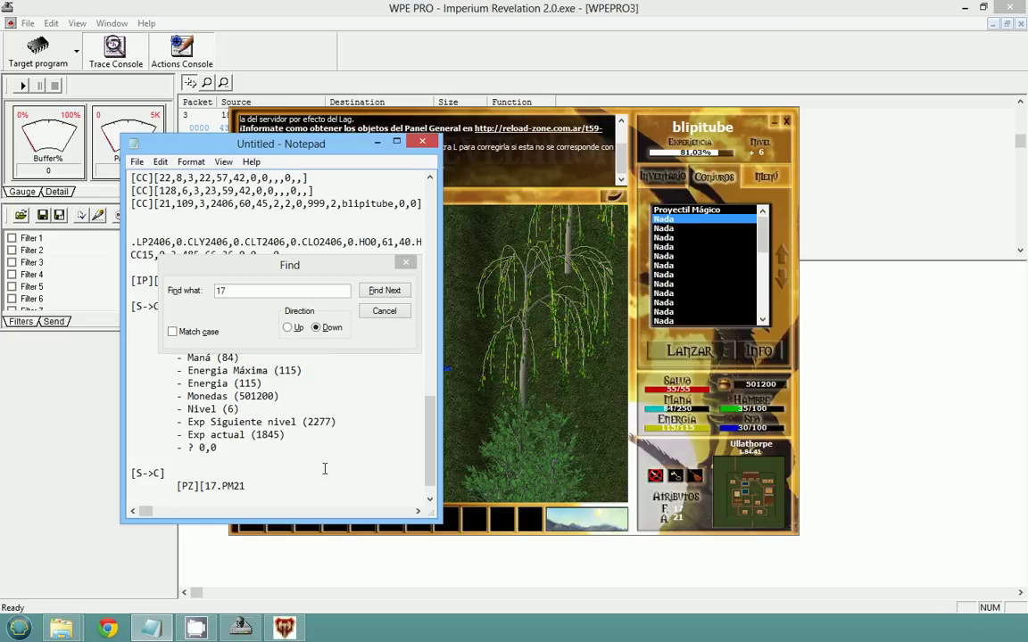
key("BackSpace")
key("BackSpace")
Label the PZ value on its own indented line as "- Fuerza (17)", removing the leftover opening bracket
key("Return")
key("Tab")
type("-")
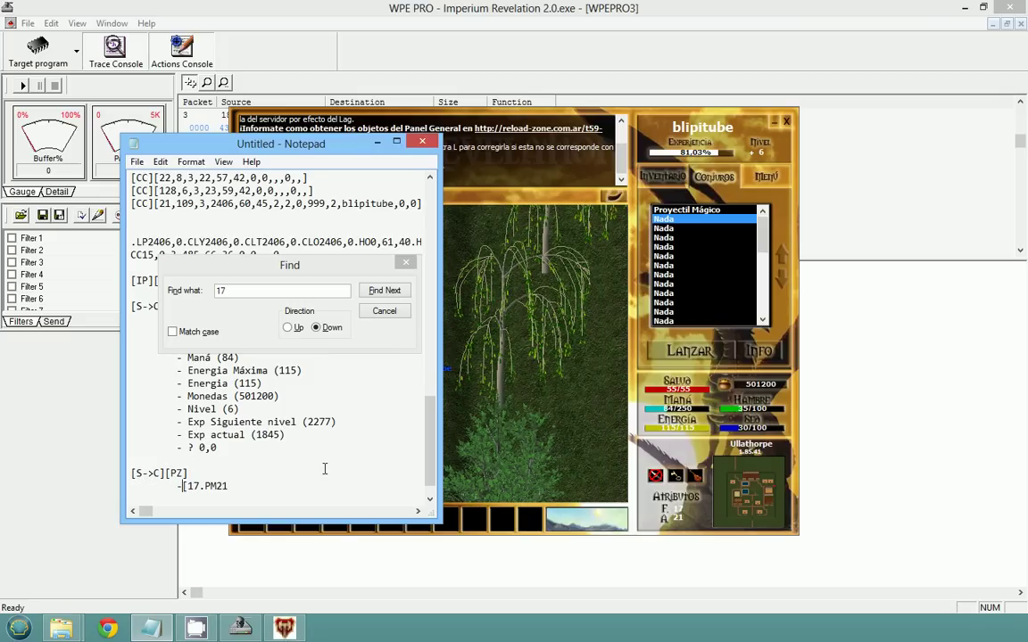
type(" Fuerza (")
key("Delete")
key("Right")
type(")")
Separate the PM packet from the PZ block with a blank line and give it the header "[S->C][PM]"
key("Return")
key("Return")
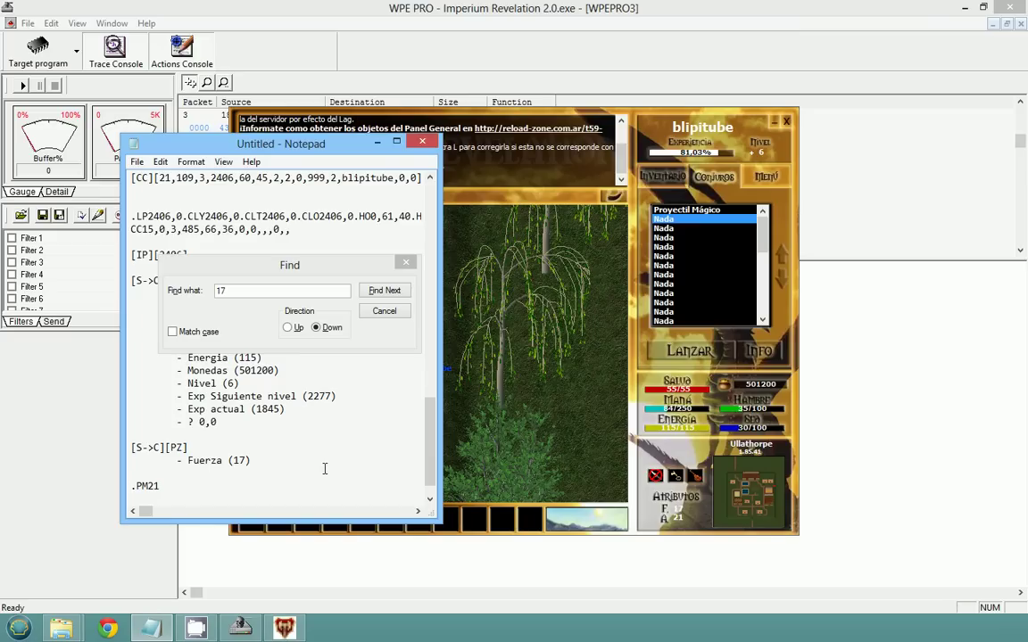
type("[S->C]")
type("[PM]")
key("Return")
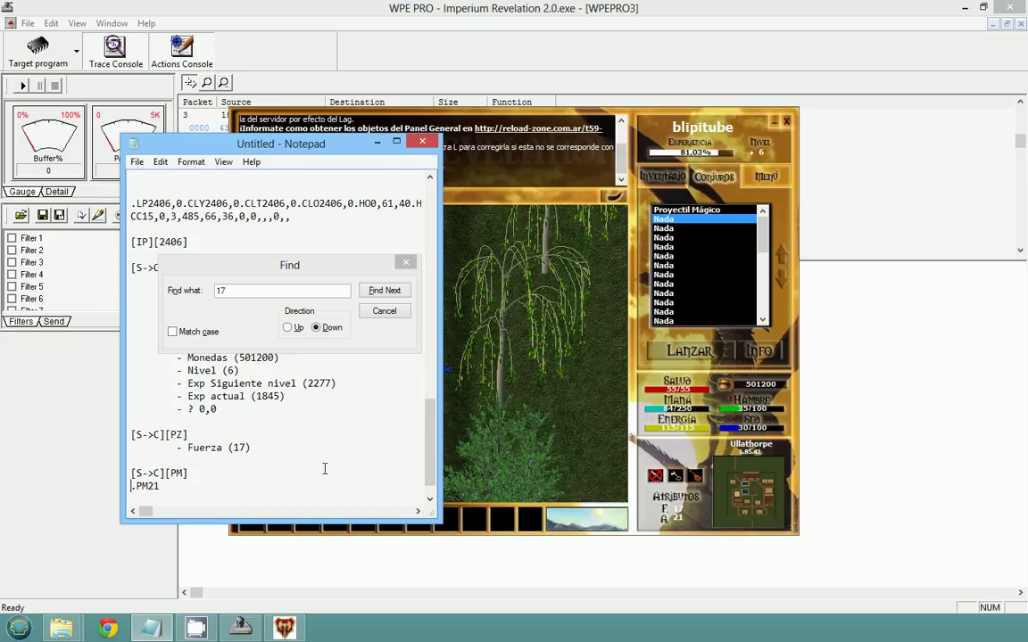
Label the PM value on an indented line as "- Magia (21)" and remove the leftover raw ".PM21" text
key("Tab")
type("- Magia (21)")
key("shift+End")
key("Delete")
key("Return")
key("Return")
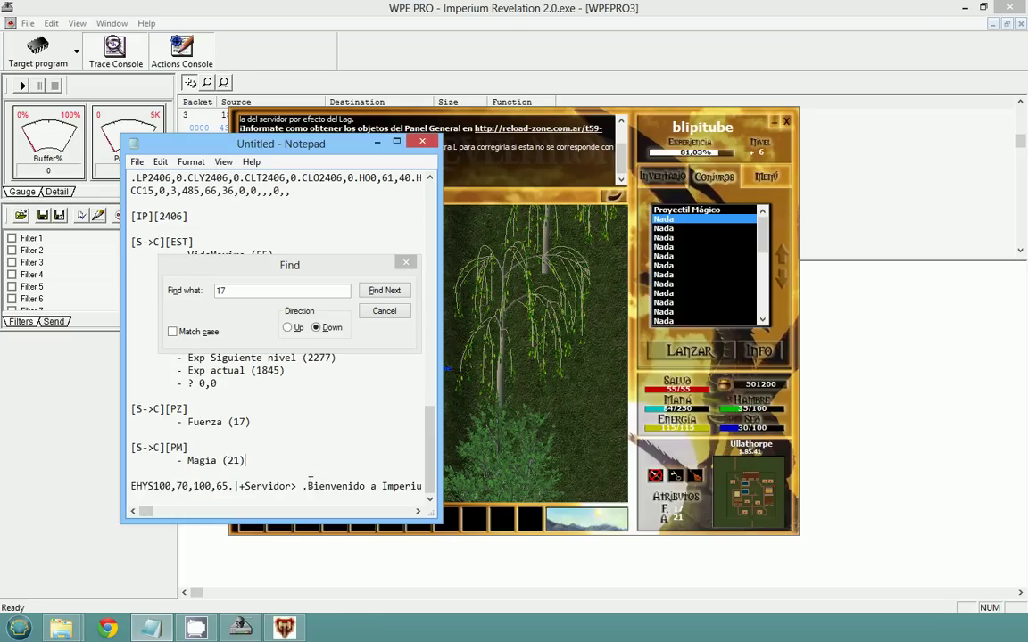
Examine the EHYS packet's values and put the header "[S->C][EHYS]" on its own line above them
key("Left")
key("Left")
left_click_drag(155, 486, 130, 484)
left_click(225, 486)
left_click_drag(190, 487, 234, 486)
left_click(230, 486)
type("[S->C")
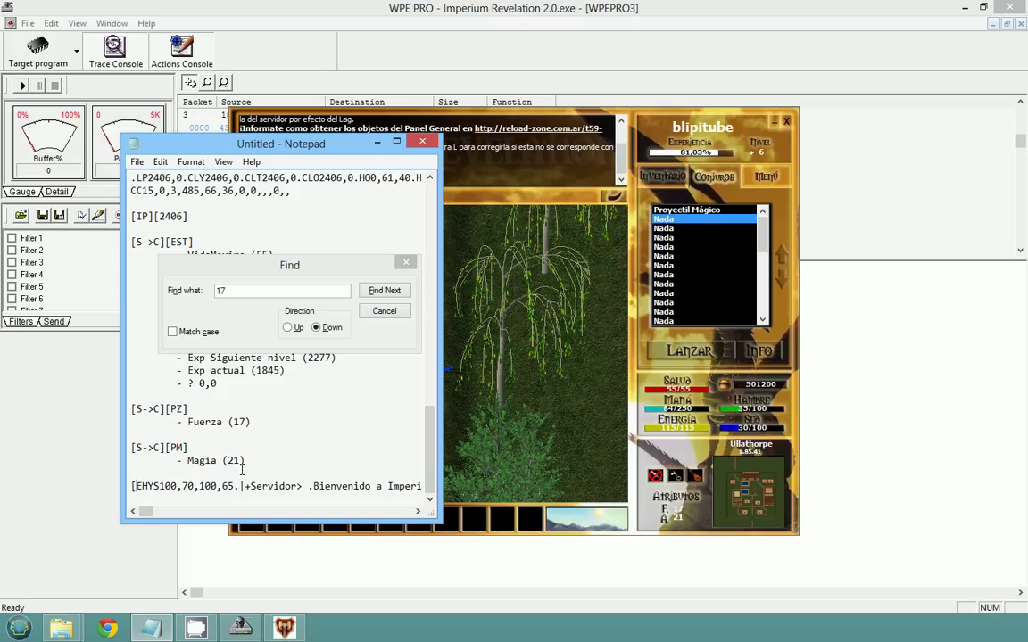
type("][EHYS")
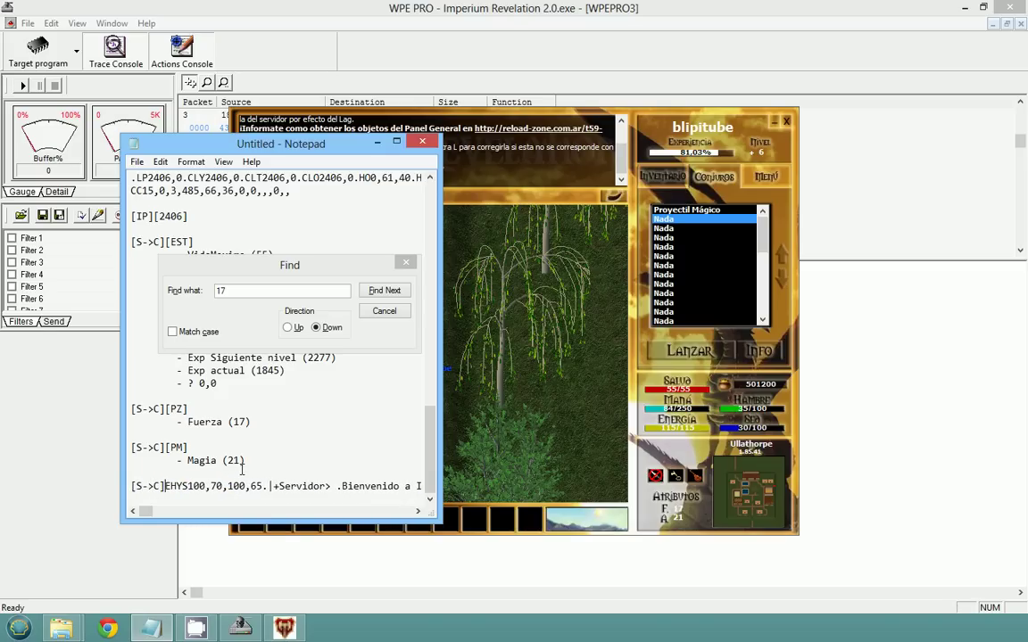
type("]")
key("Return")
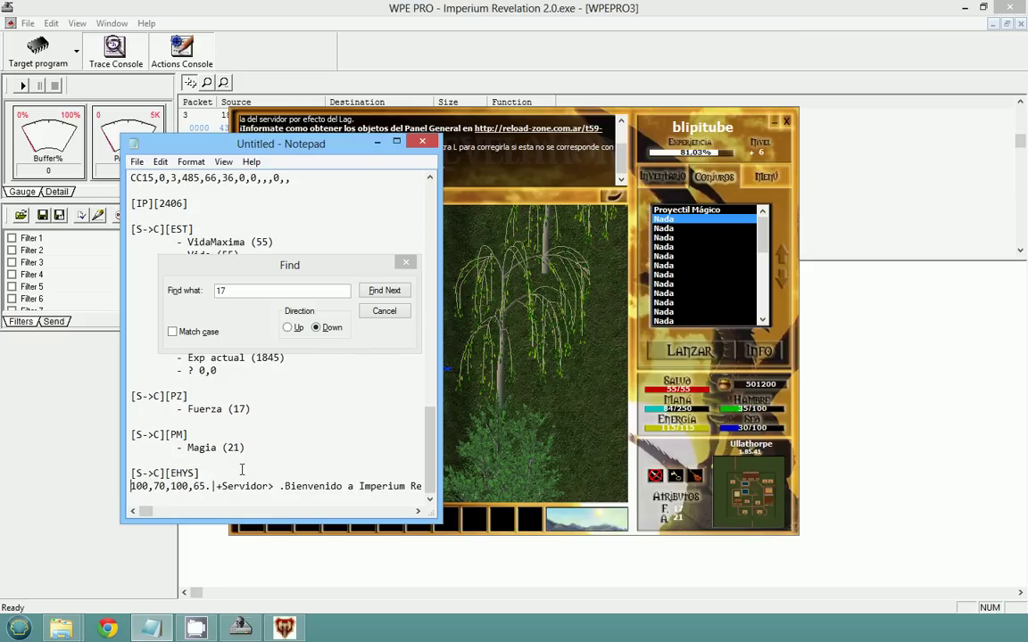
Label the first EHYS value on an indented line as "- Sed máxima (100)", removing the comma after it
key("Tab")
type("- ")
type("Sed máx")
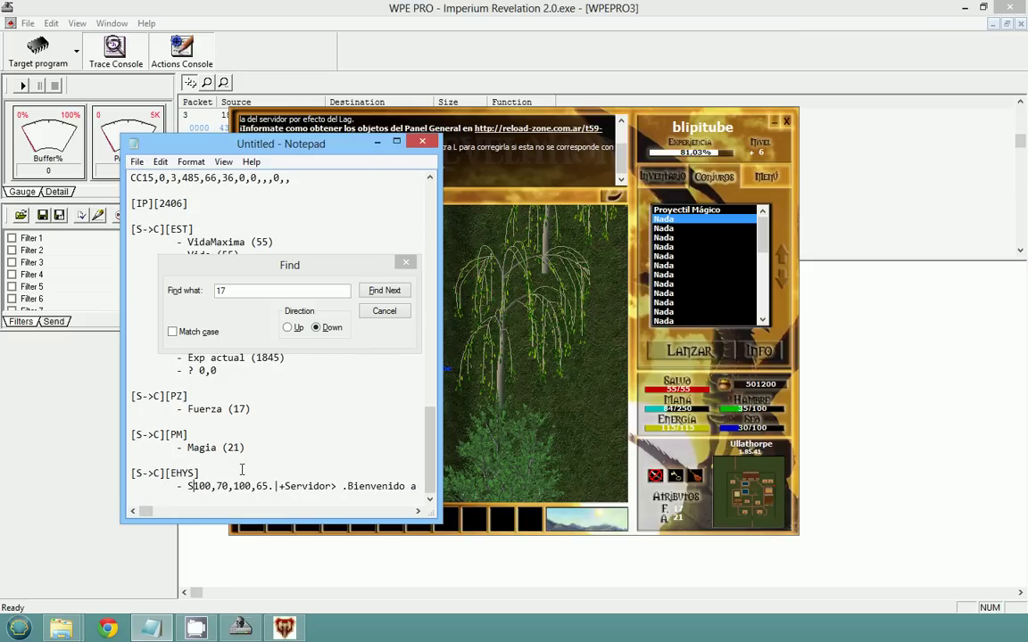
type("ima (")
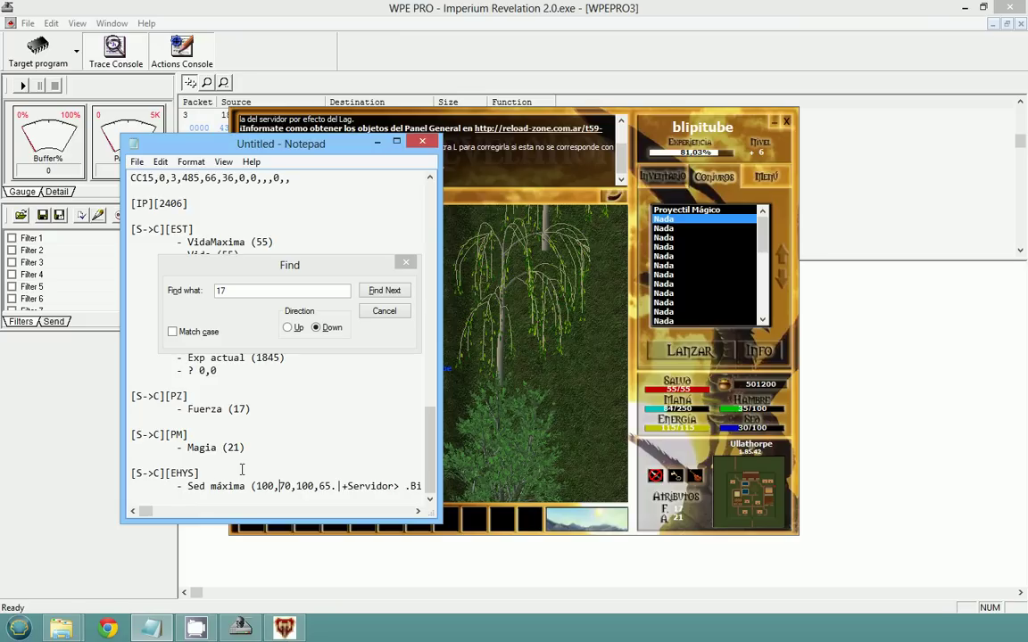
key("BackSpace")
type(")")
Label the second EHYS value on its own indented line as "- Sed (70)", removing the leading comma
key("Return")
key("Tab")
type("- Se")
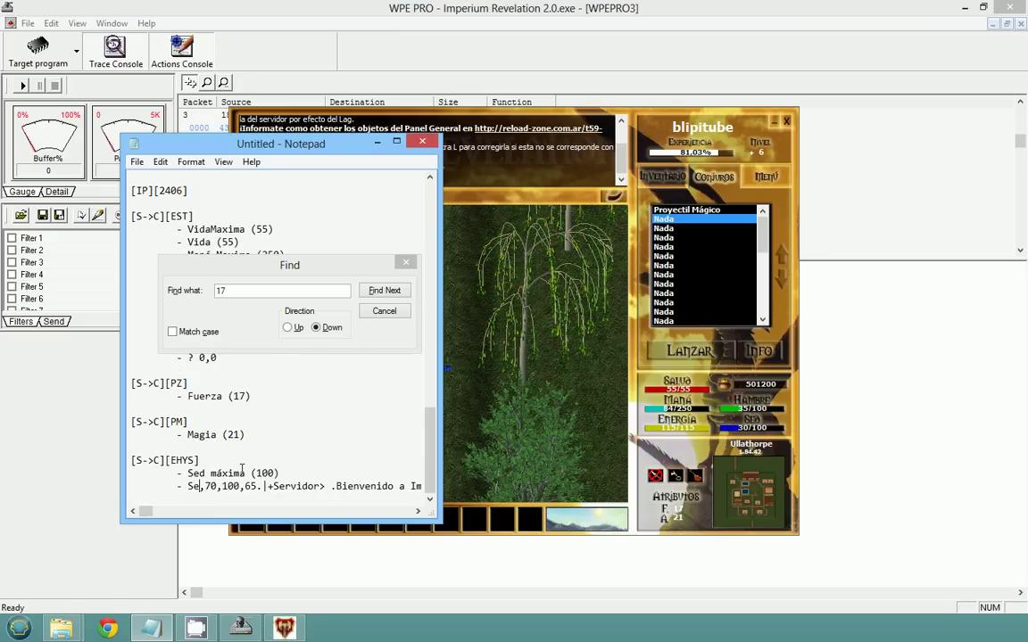
type("d (")
key("Right")
key("Right")
key("Delete")
type(")")
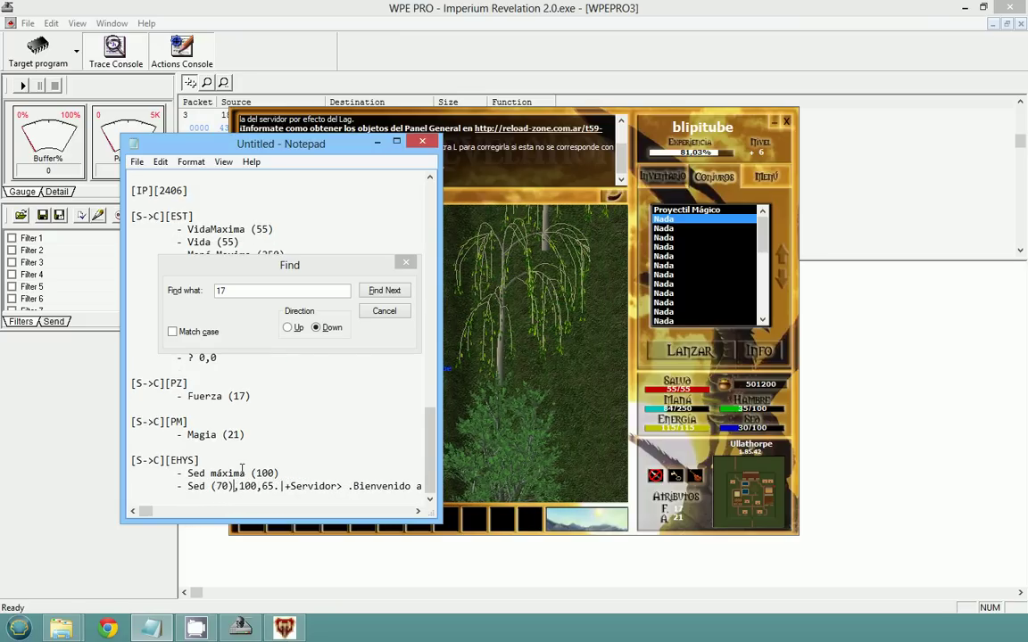
Label the third EHYS value on its own indented line as "- Hambre máximo (100)", removing the commas around it
key("Return")
key("Tab")
type("- ")
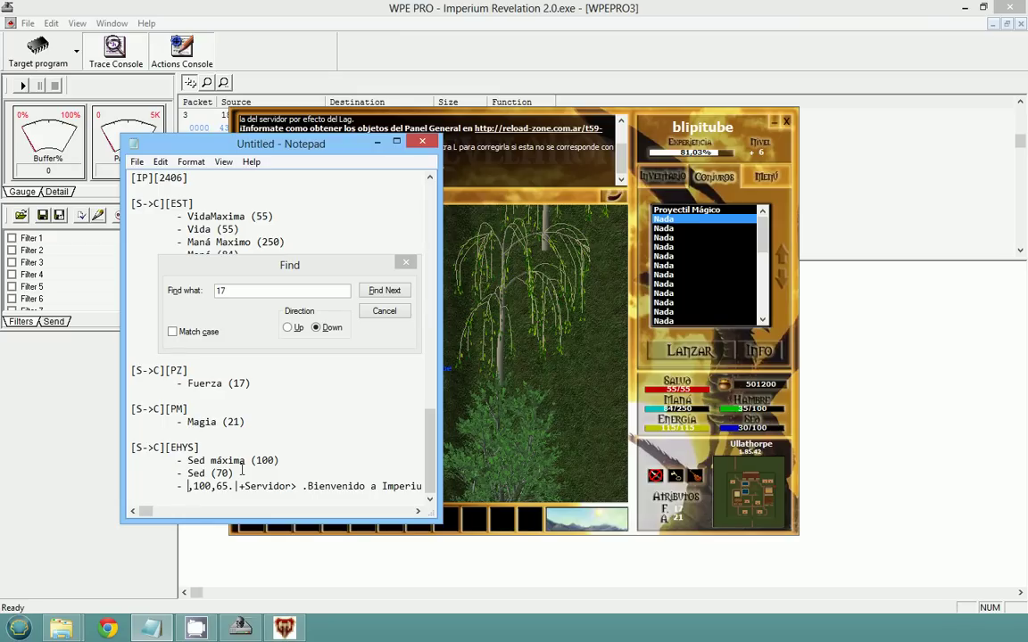
type("Hambre máxi")
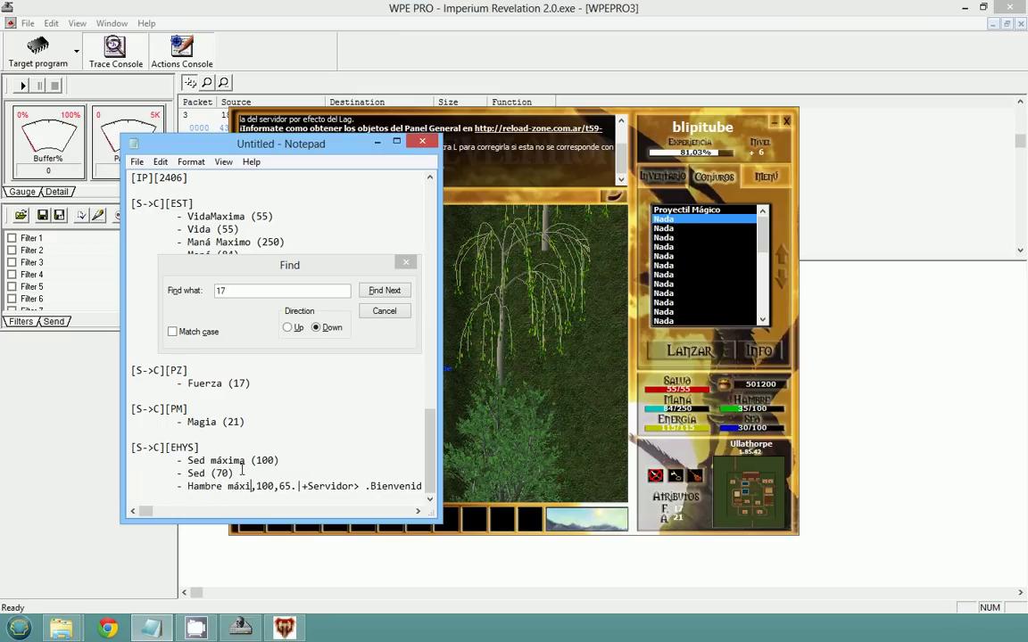
type("mo (")
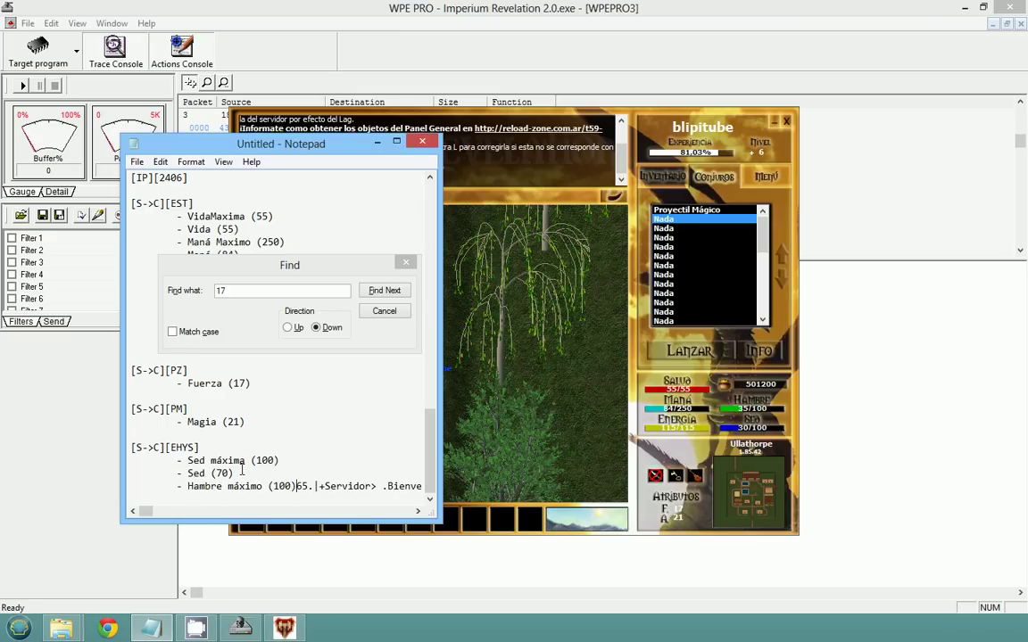
Label the fourth EHYS value on an indented line as "- Hambre (65)" and separate the raw text after it with a blank line
key("Return")
key("Tab")
type("- Hambre (65")
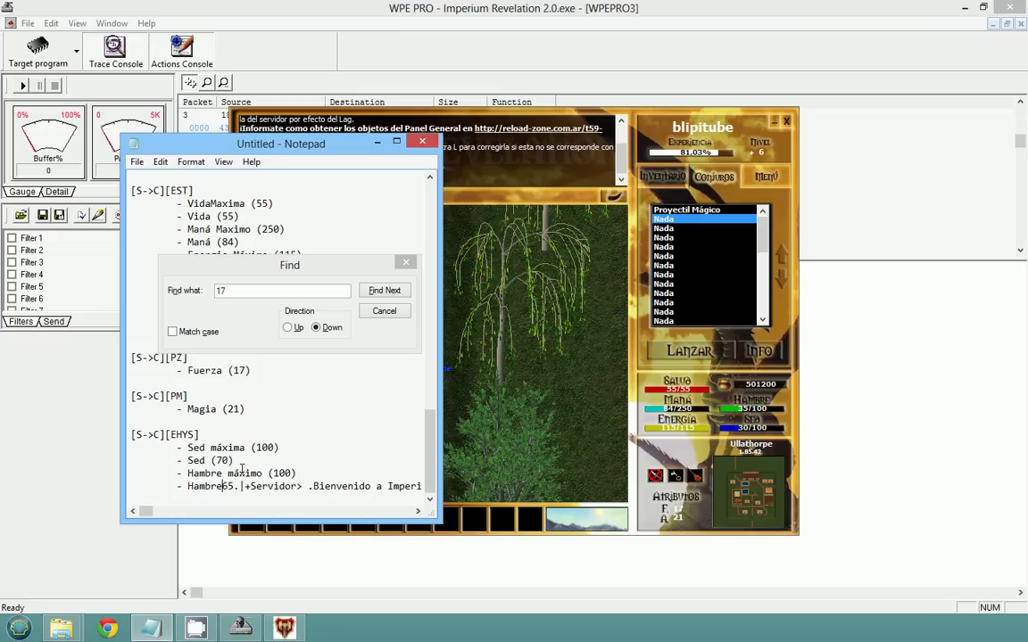
type(")")
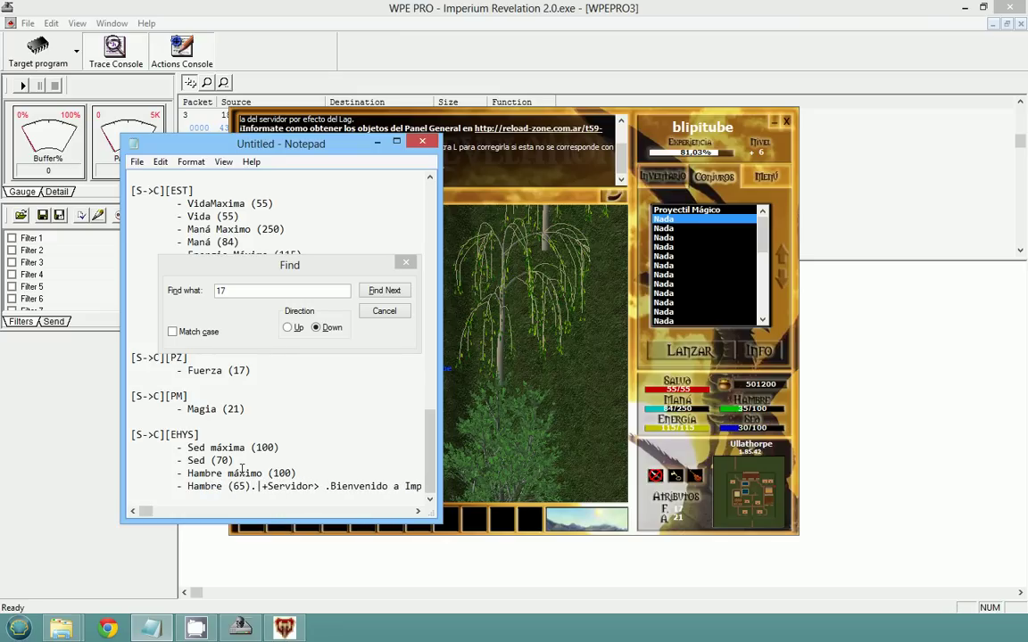
key("Return")
key("Return")
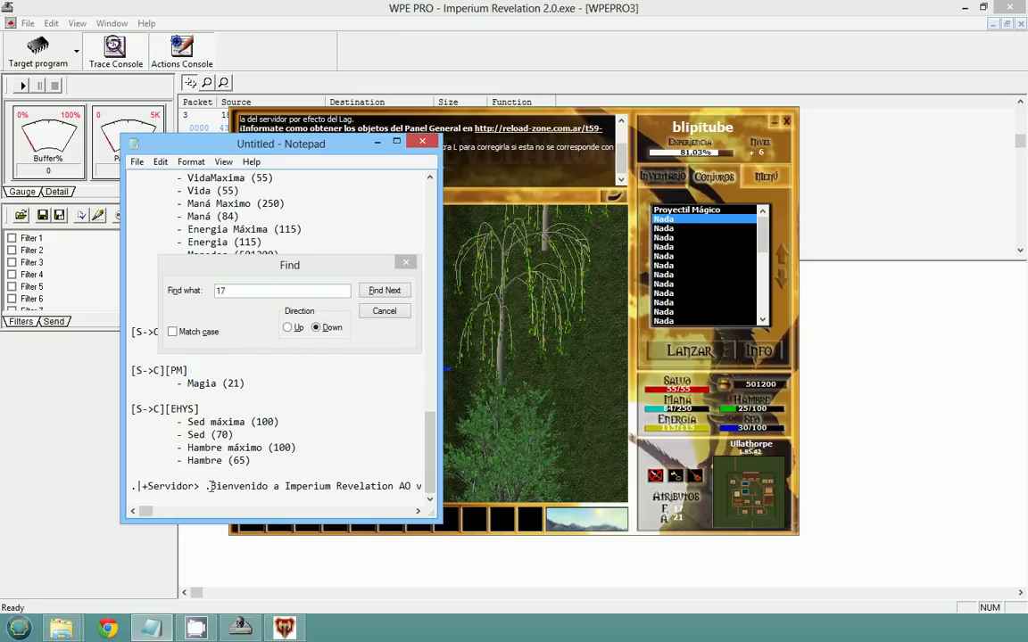
Move the Notepad window off the game's chat area and view the server's welcome message there
left_click(478, 177)
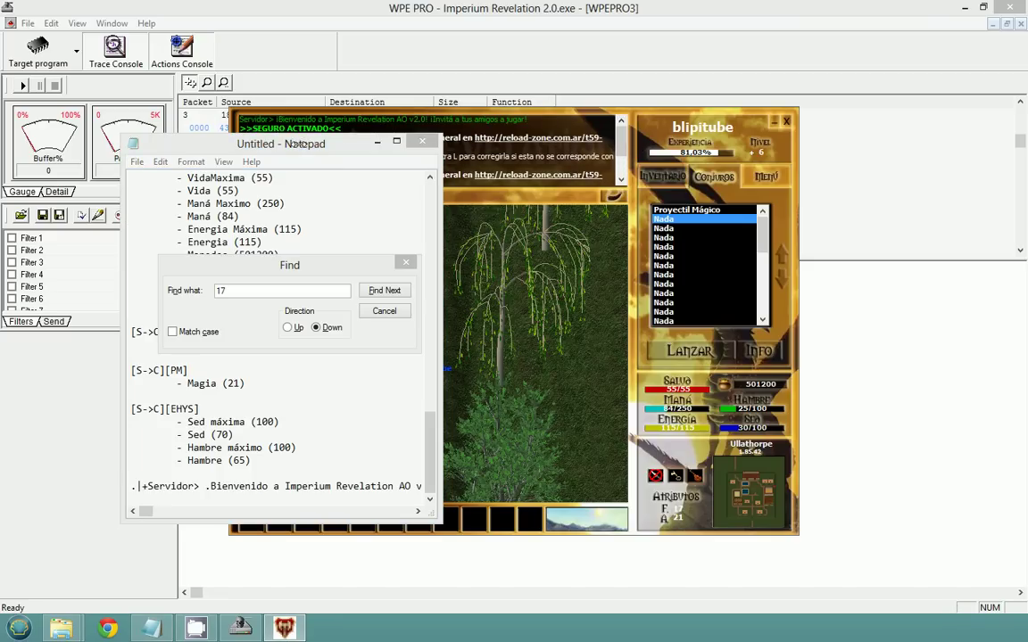
left_click_drag(296, 143, 406, 139)
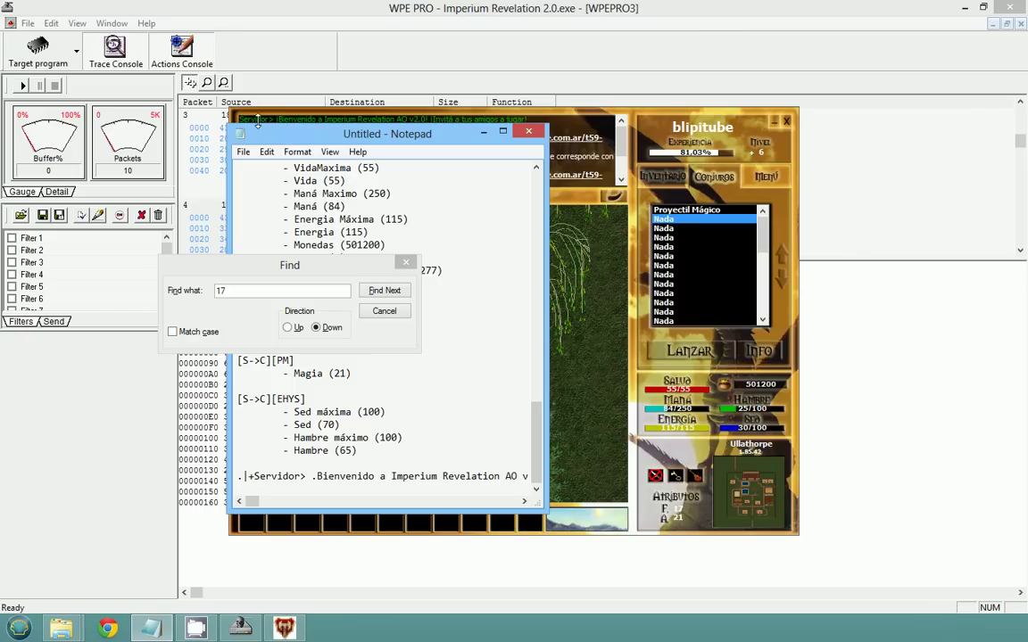
left_click(615, 132)
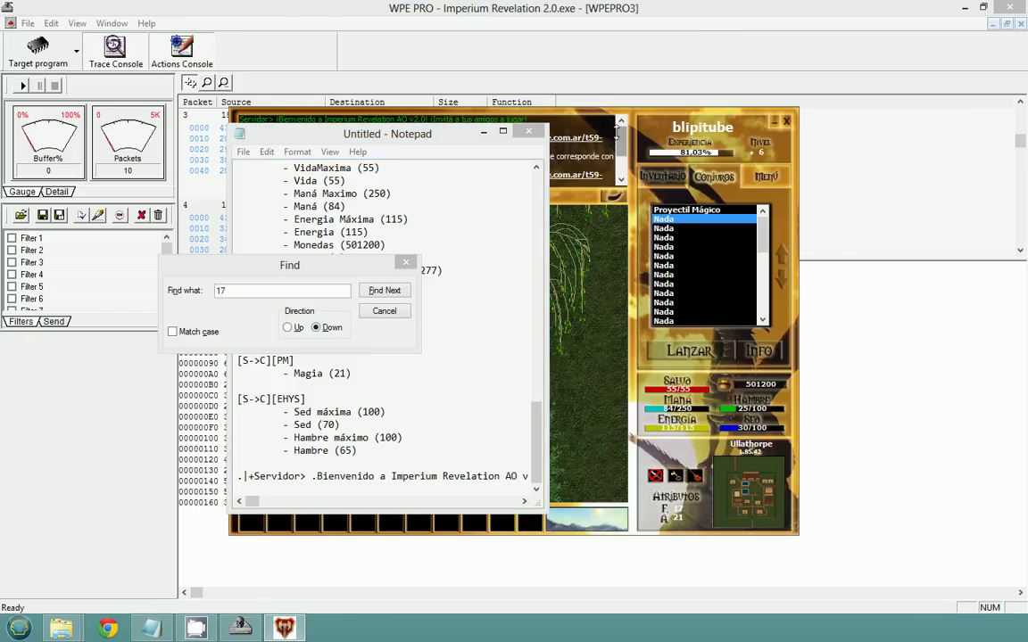
left_click_drag(433, 133, 285, 171)
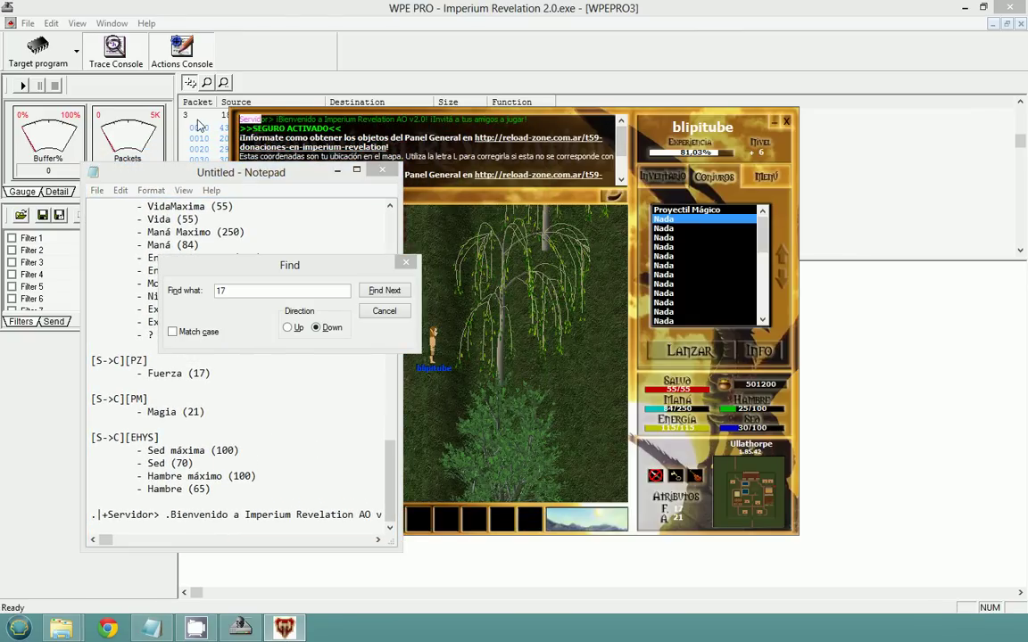
Turn the raw ".|+" before the Servidor text into the packet header "[S->C][|+]"
left_click(104, 515)
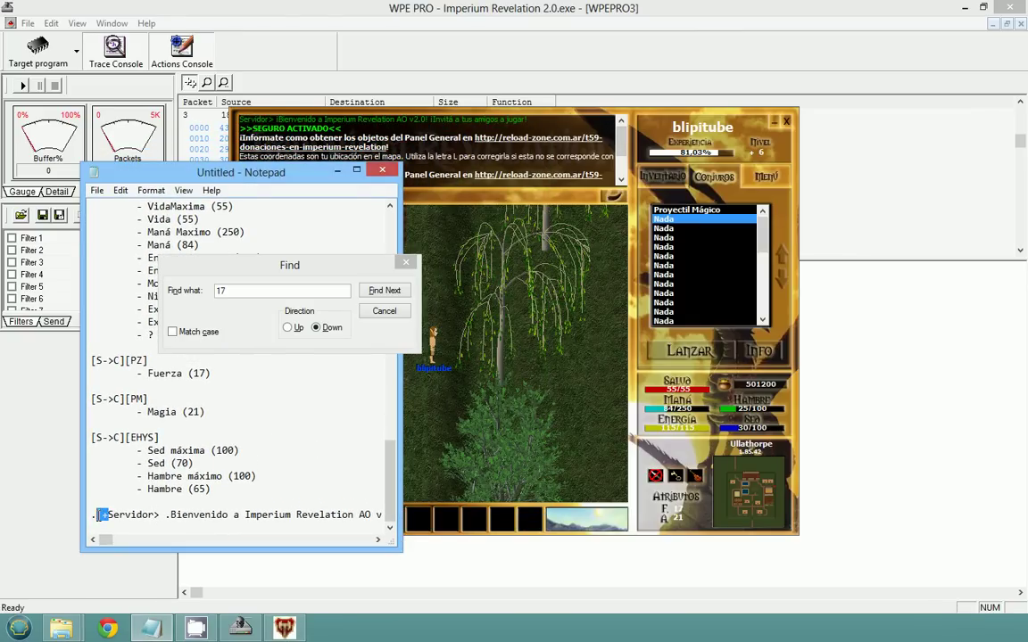
key("BackSpace")
type("[+]")
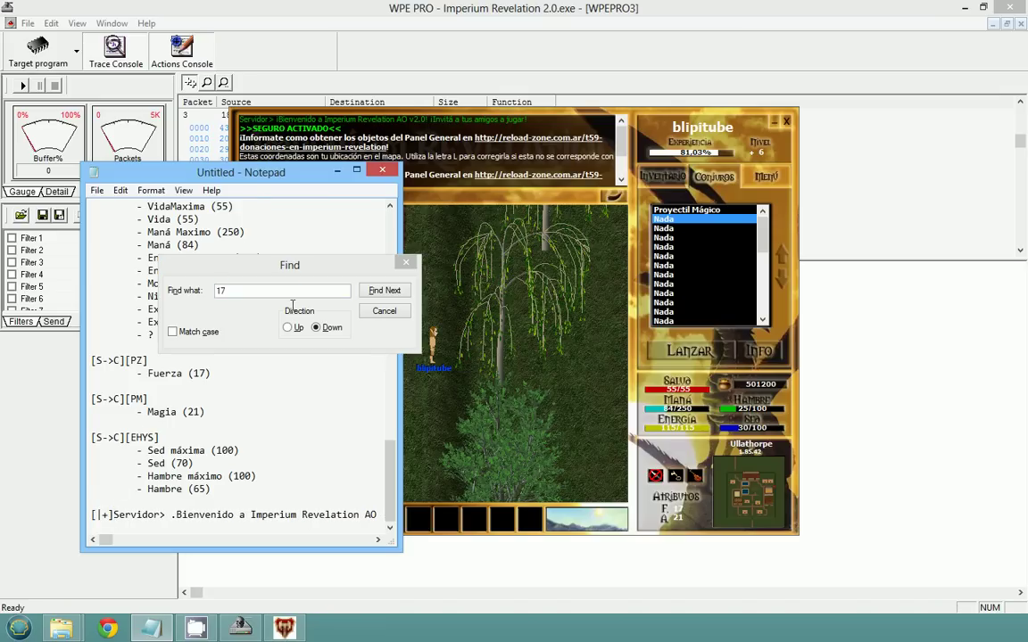
left_click(91, 515)
type("[S->C]")
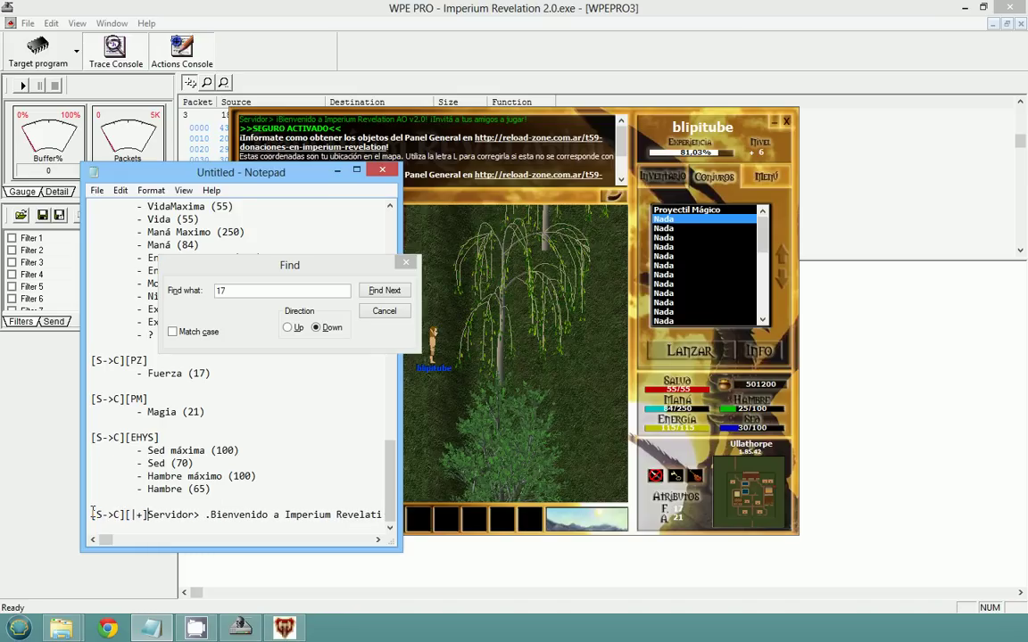
Put the Servidor message on an indented line under its header, prefixed with "- Mensaje Oficial ("
key("Return")
key("Tab")
type("- mensaj")
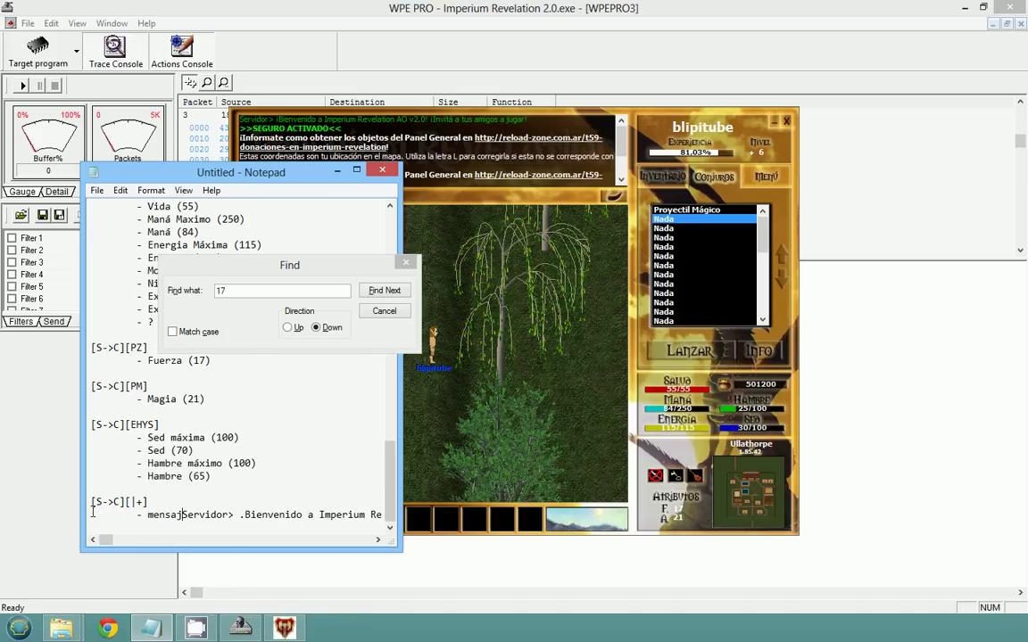
key("BackSpace")
key("BackSpace")
key("BackSpace")
key("BackSpace")
key("BackSpace")
key("BackSpace")
type("Mensaje")
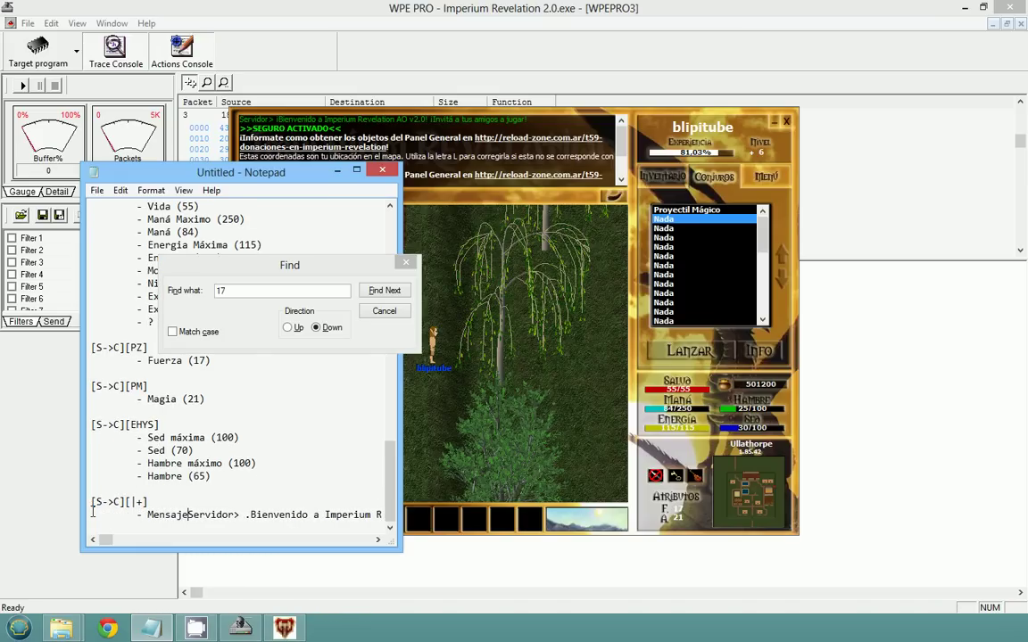
type(" Oficial (")
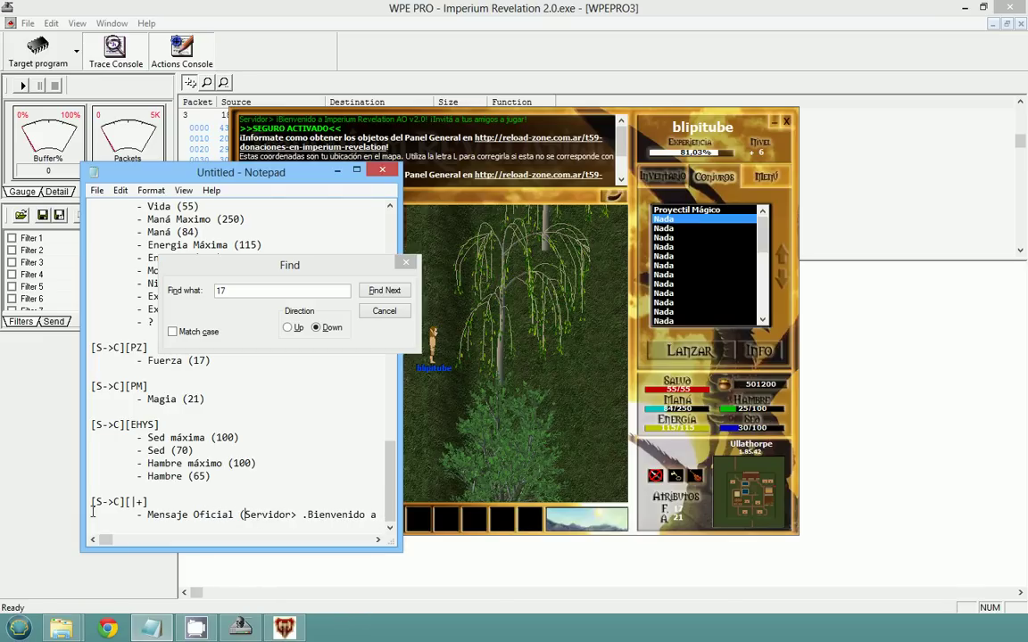
Close the message's parenthesis after "~0~185~0~0~0" in place of the dot, and separate the SKILLS text with a blank line
left_click_drag(104, 541, 126, 543)
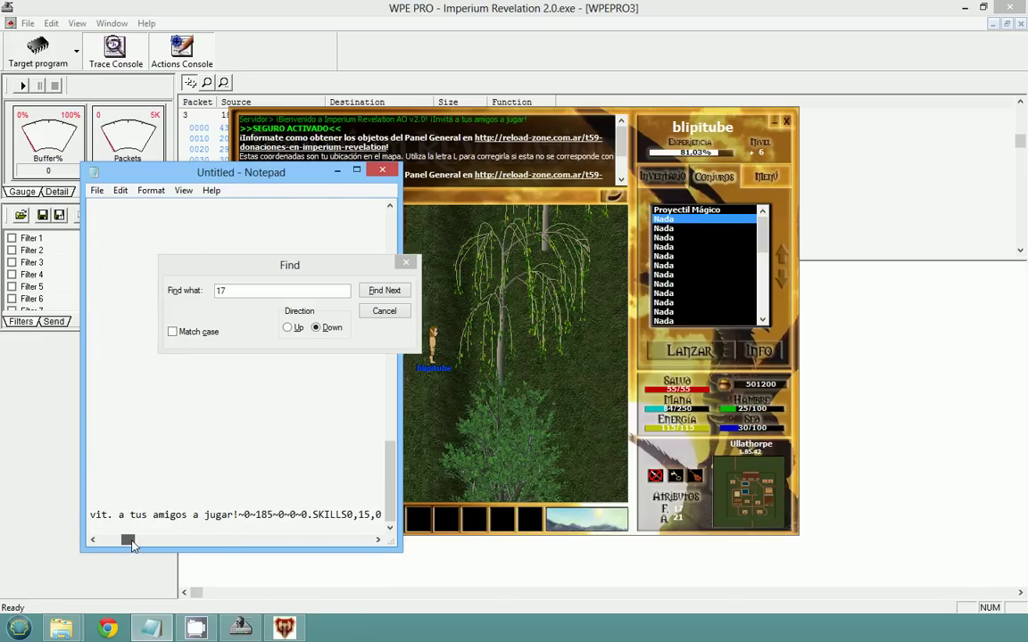
left_click_drag(239, 516, 306, 515)
left_click(309, 517)
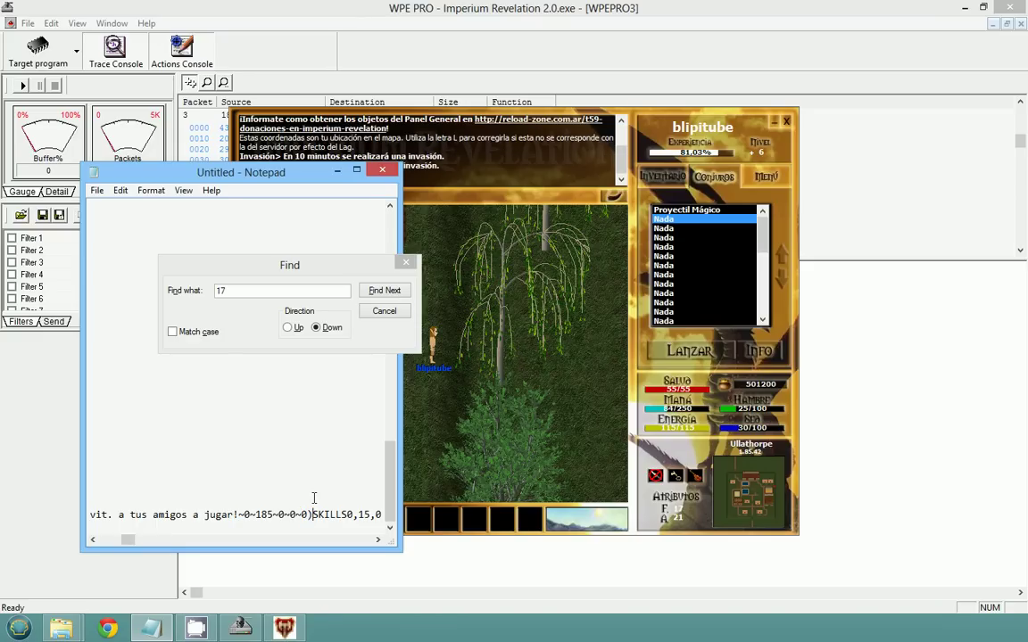
key("Return")
key("Return")
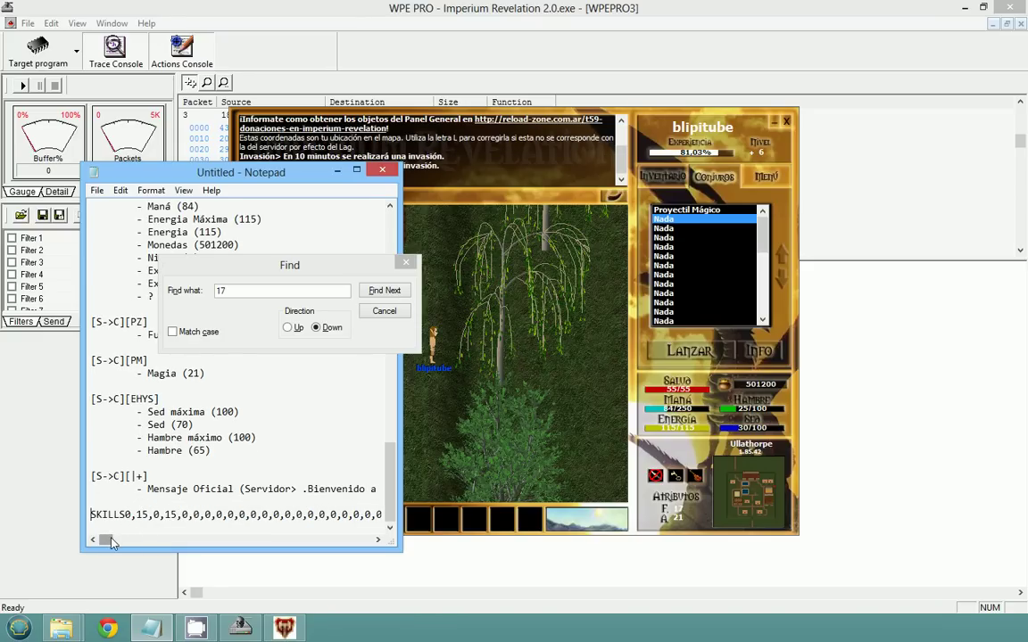
Cut the "LOGGED." text out of the raw SKILLS line
left_click_drag(111, 542, 107, 541)
left_click_drag(109, 541, 120, 542)
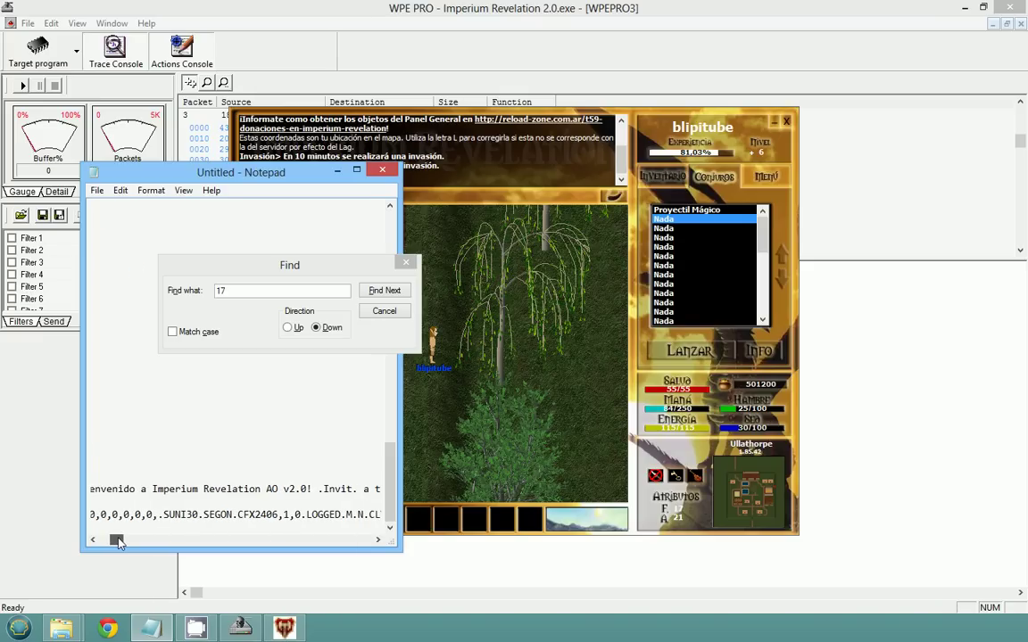
mouse_move(306, 515)
left_mouse_down()
mouse_move(343, 515)
mouse_move(306, 514)
left_mouse_up()
left_click(343, 515)
key("ctrl+x")
Add the entry [S->C][LOGGED] = "ESTAMOS DENTRO" / "TODO OK" after a blank line below the raw SKILLS text
key("End")
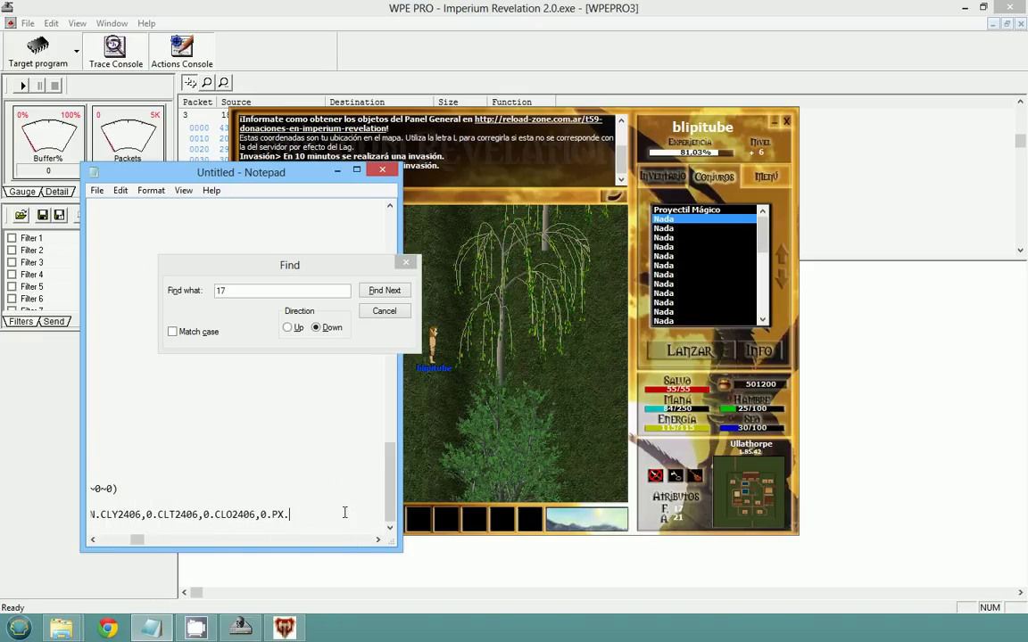
key("Return")
key("Return")
type("[LOGGED")
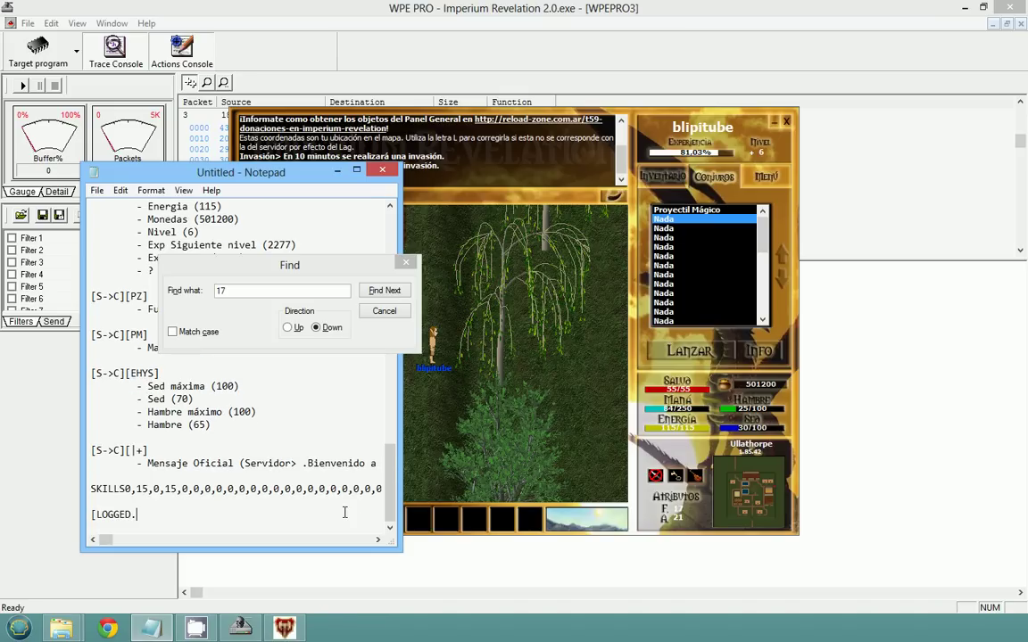
type("] = \"ESTAMOS DENTRO")
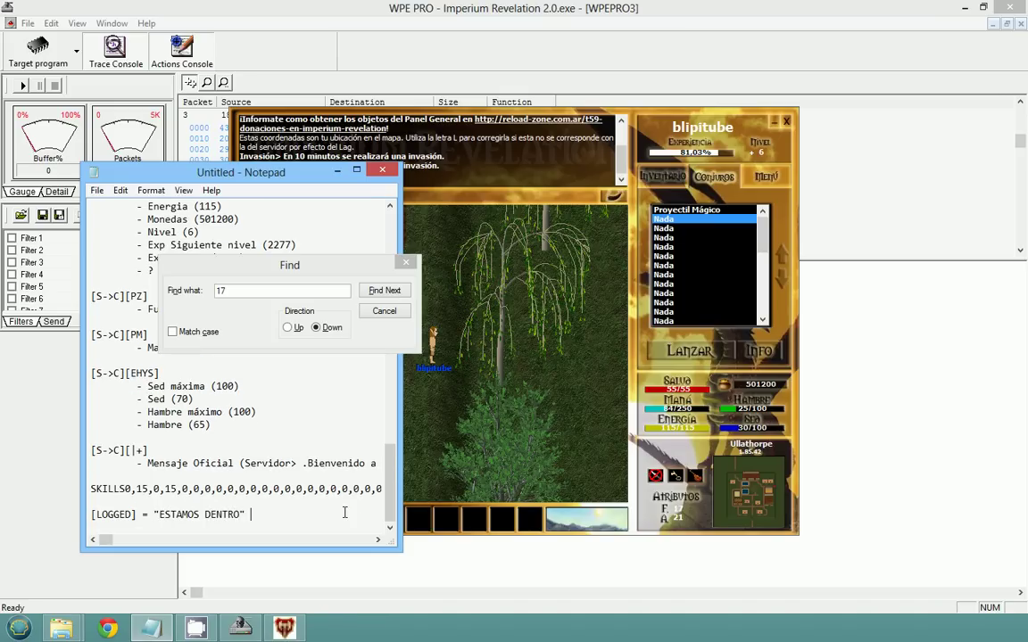
type("\" / \"TODO OK")
type("[S->C]")
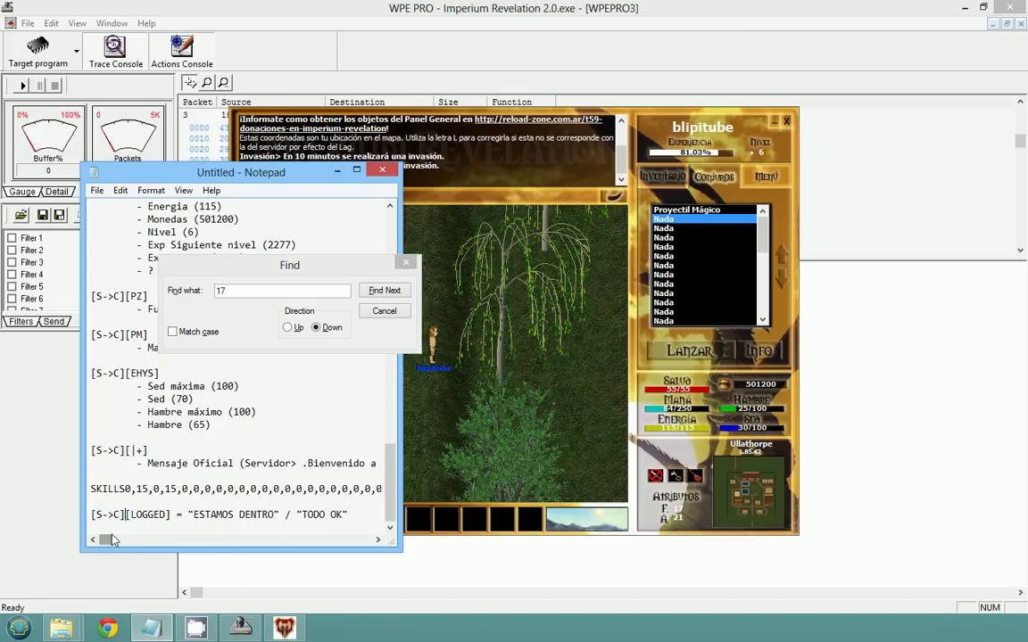
Examine the CLY, CLT, CLO and PX packets at the end of the raw SKILLS line
left_click_drag(105, 541, 139, 546)
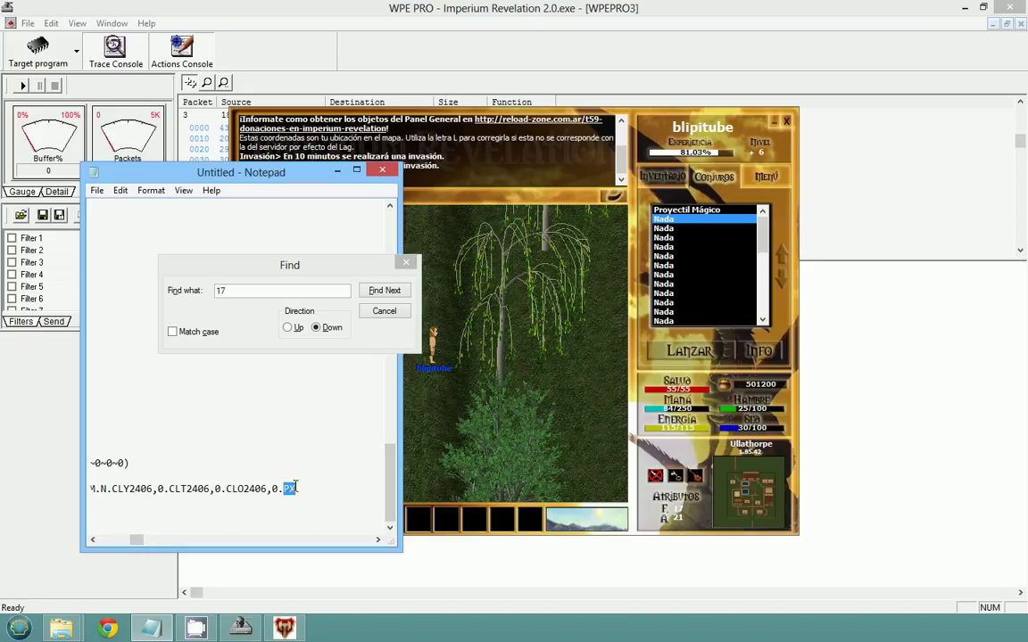
left_click_drag(139, 539, 107, 541)
left_click(148, 519)
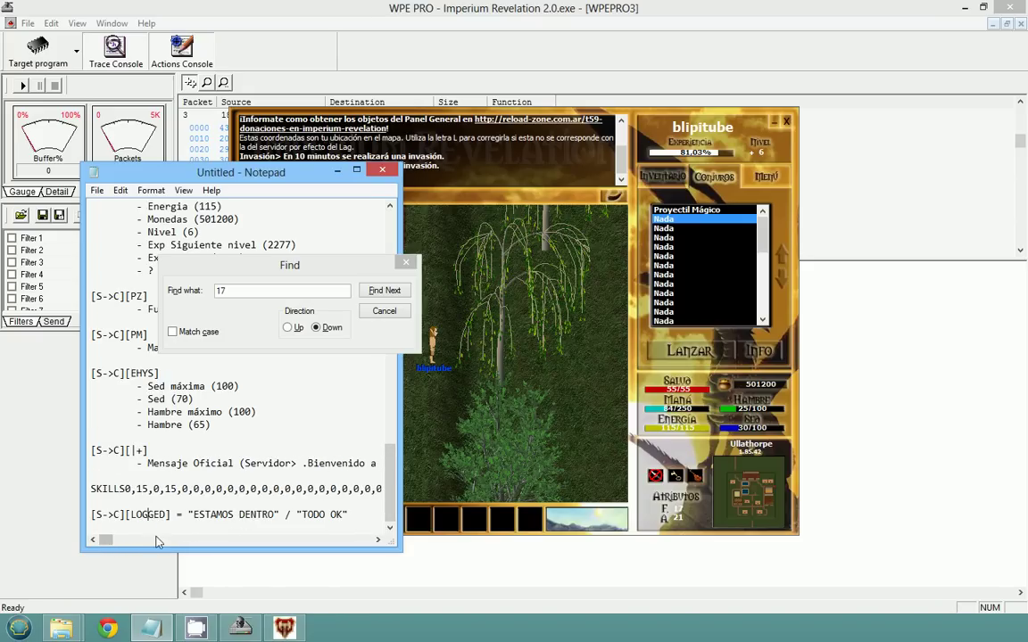
Switch to WPE PRO and move the Notepad window clear of the captured packet list
left_click(284, 626)
left_click(843, 257)
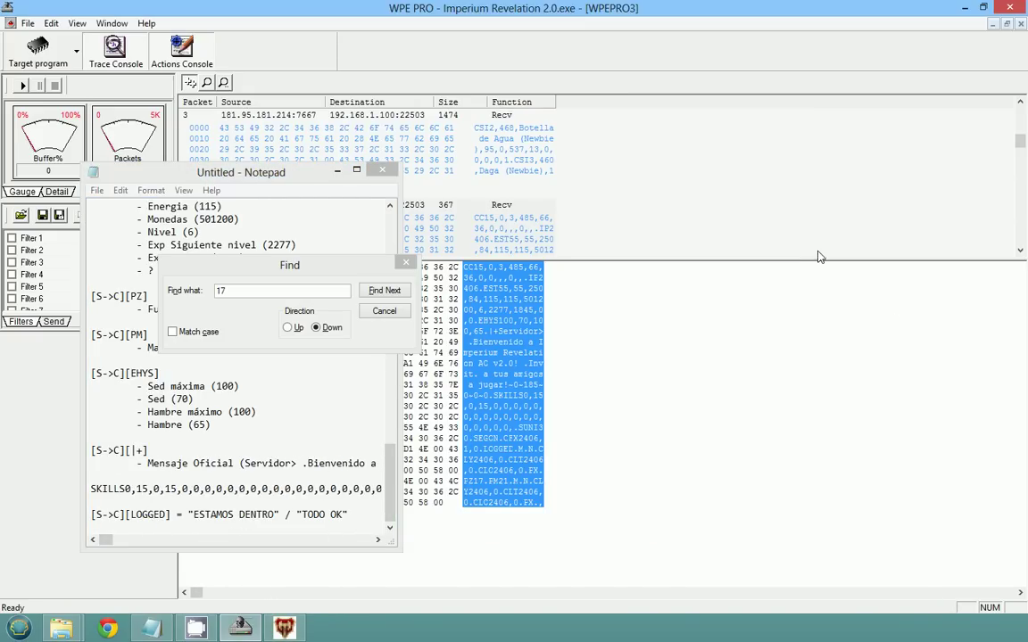
scroll(622, 225, "down", 3)
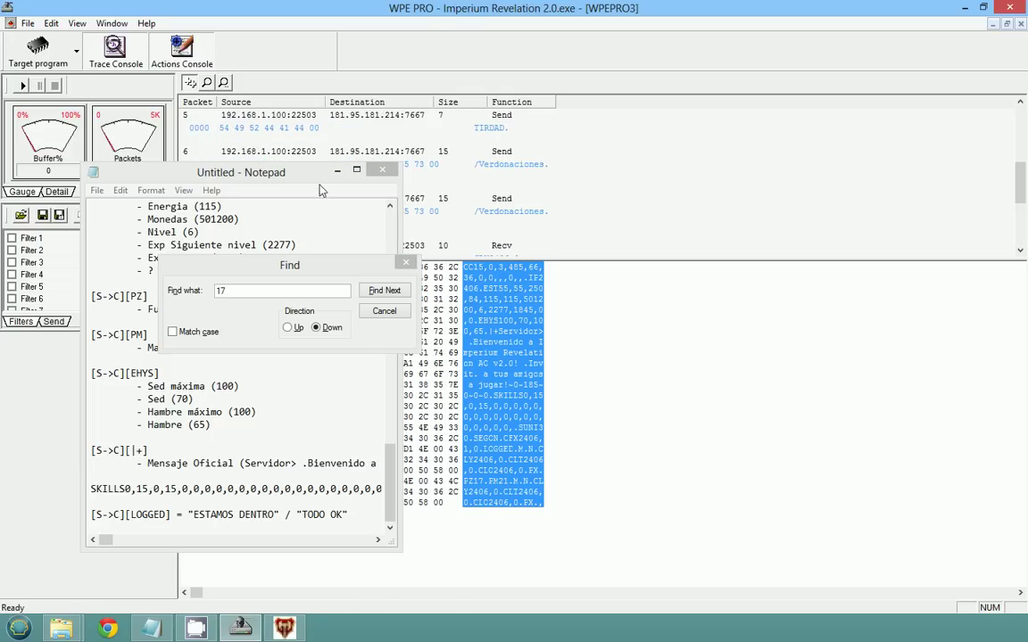
left_click_drag(322, 176, 245, 213)
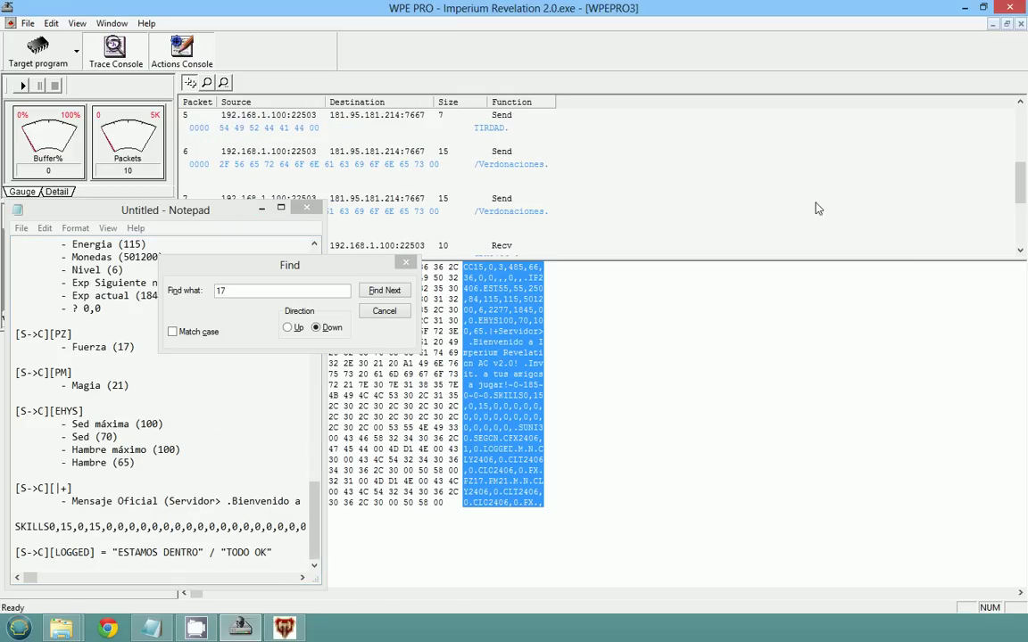
scroll(527, 207, "up", 1)
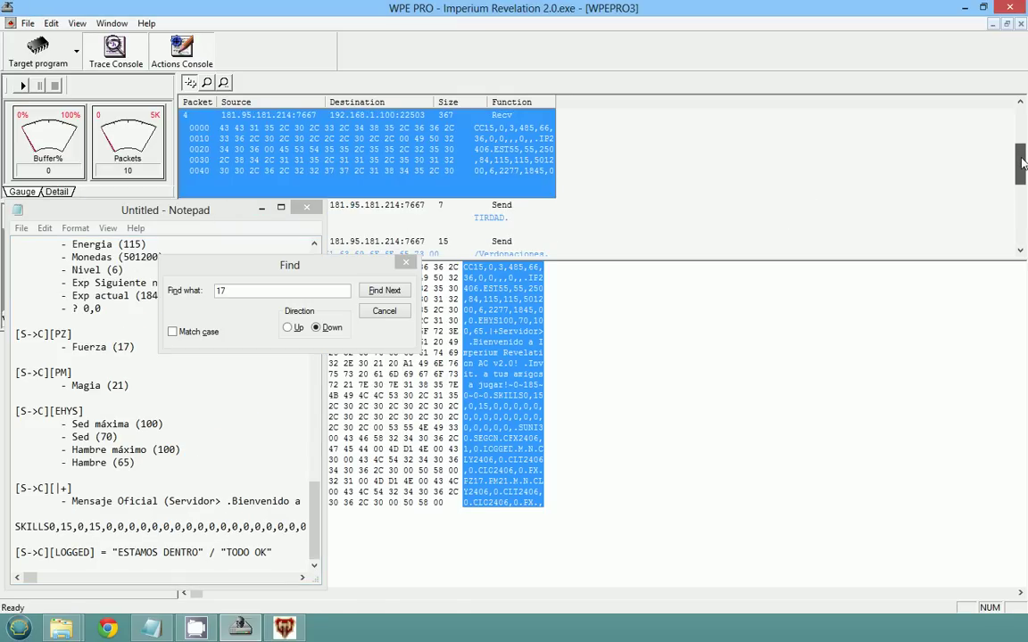
Inspect the sent TIRDAD and /Verdonaciones packets in the capture list
left_click(526, 208)
scroll(526, 201, "down", 2)
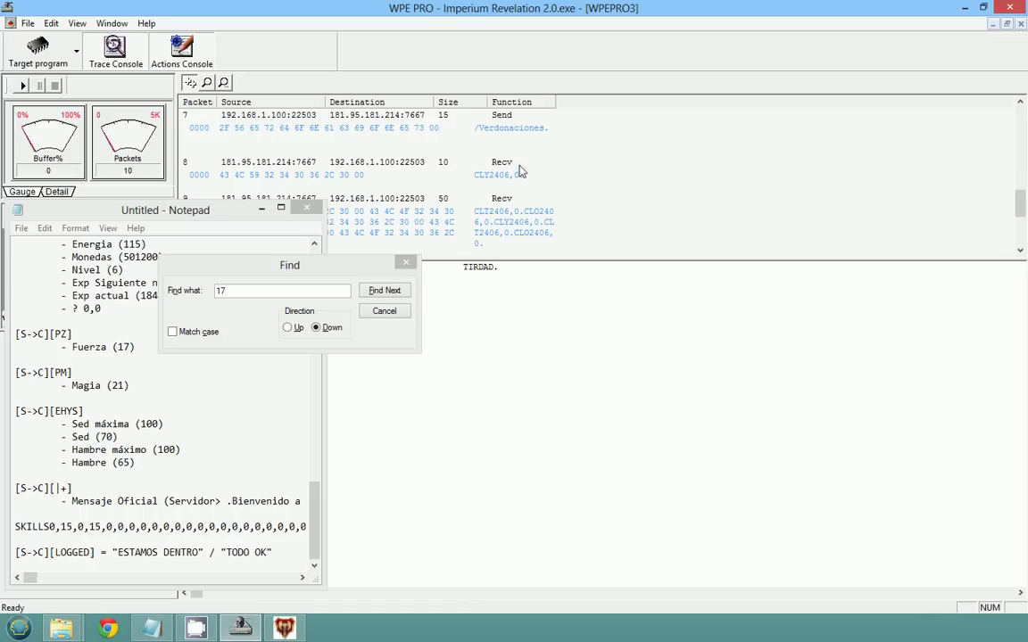
scroll(522, 170, "up", 2)
scroll(524, 174, "down", 2)
left_click(519, 143)
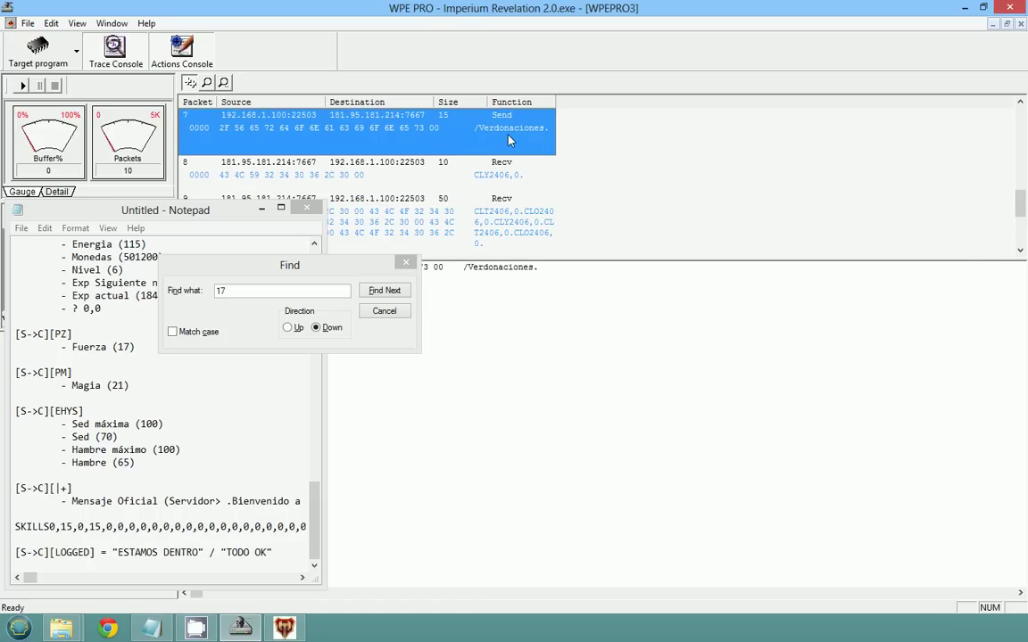
Compare the contents of received packets 8 and 9, which carry the CLY, CLT and CLO messages
left_click(510, 172)
left_click(512, 223)
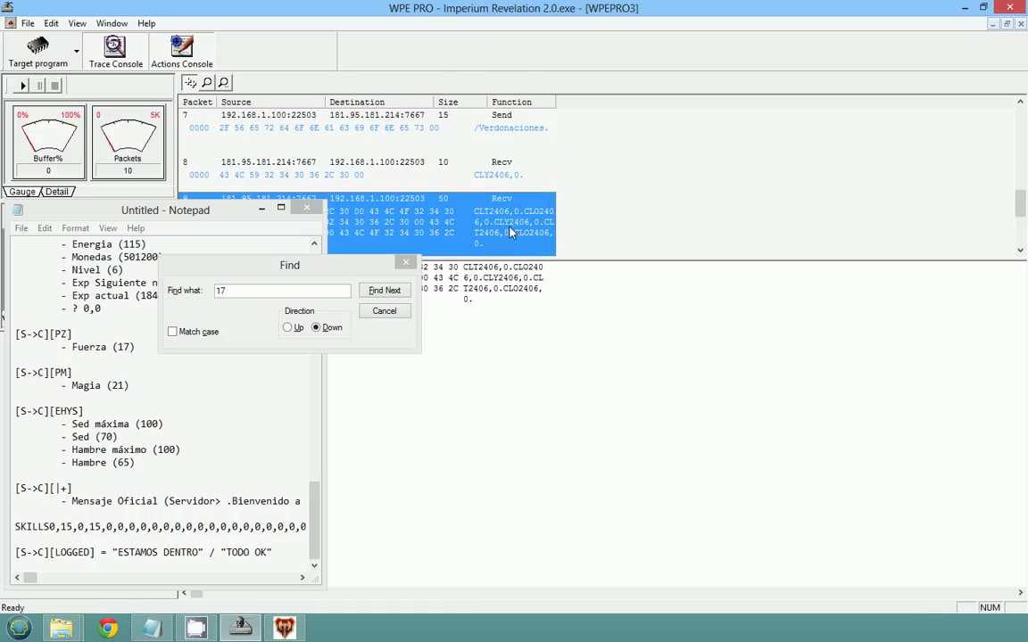
left_click(513, 174)
left_click(518, 214)
left_click(519, 179)
left_click(518, 212)
left_click(511, 183)
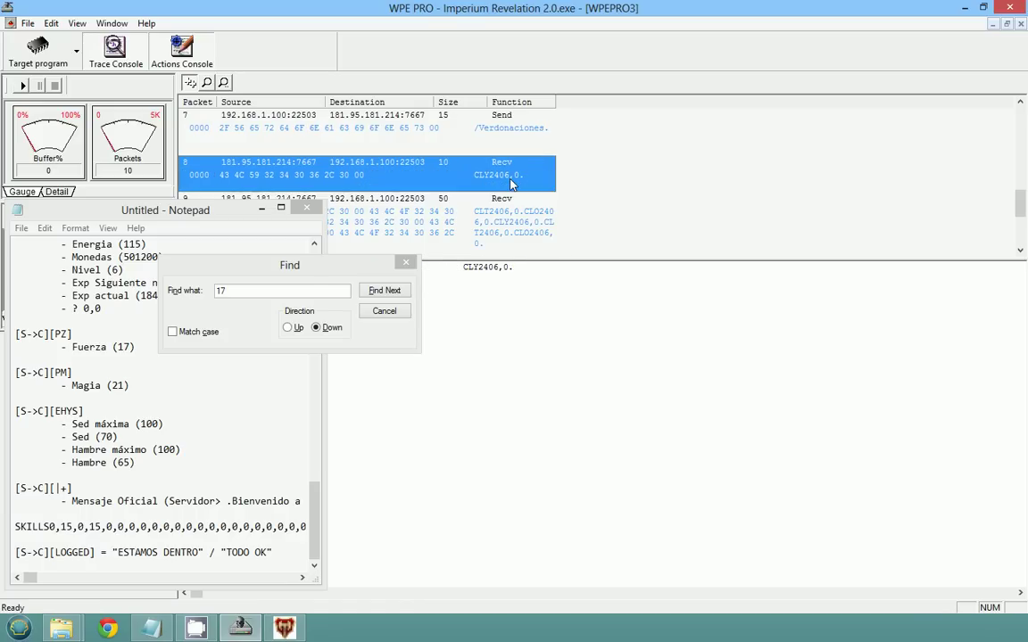
left_click(462, 199)
left_click(457, 170)
left_click(442, 248)
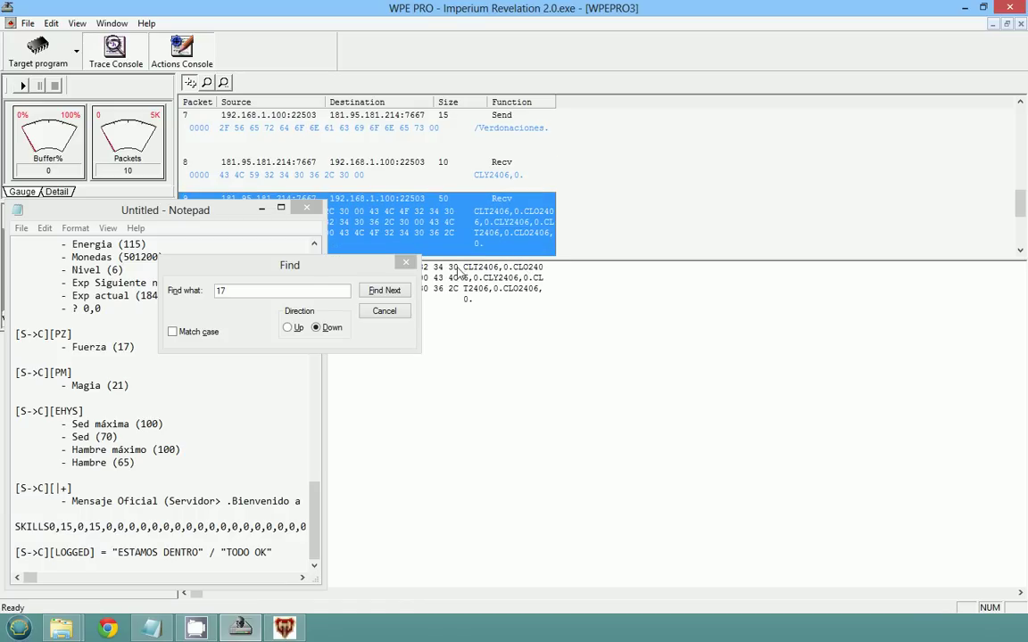
Inspect the contents of sent packet 10, which carries the LC60,42 message
left_click(490, 243)
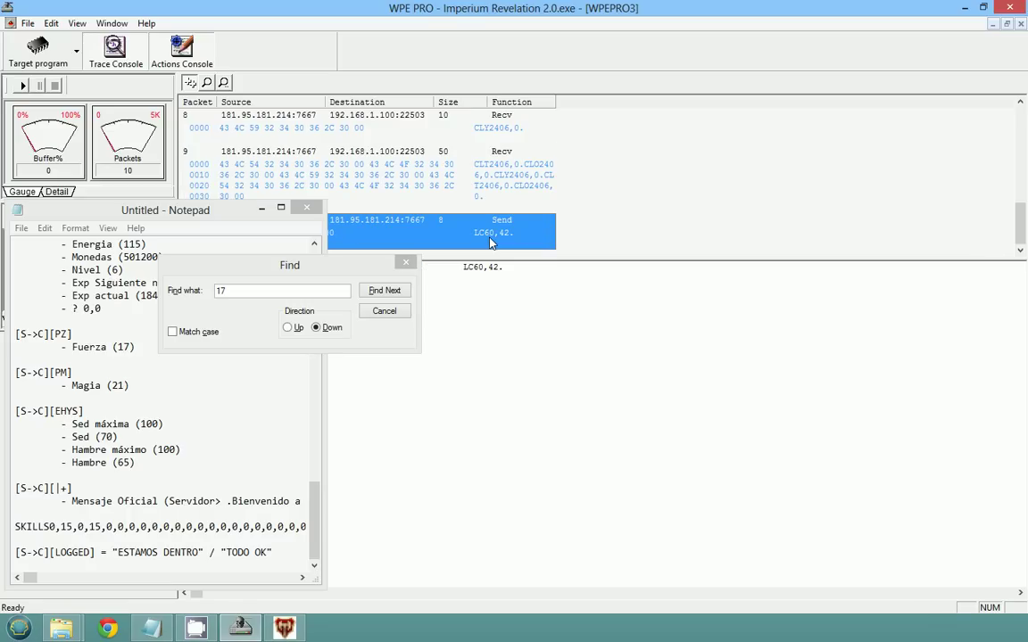
left_click_drag(463, 273, 506, 276)
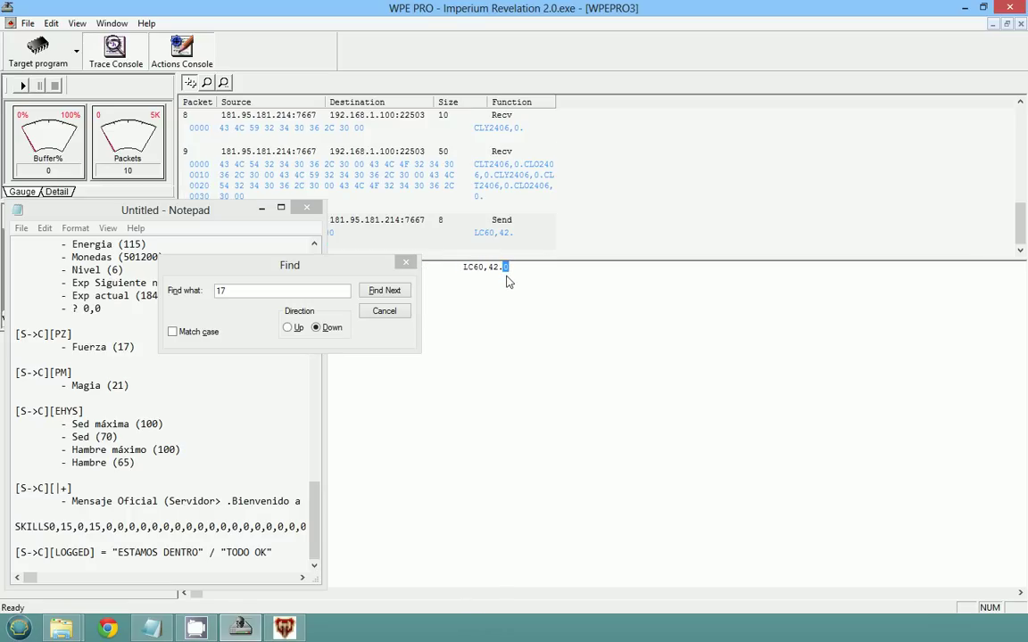
left_click(476, 269)
Move the Notepad window clear of the filter list and review the login notes from ALOGIN through OOLOGI
left_click_drag(177, 213, 688, 153)
scroll(749, 339, "up", 5)
scroll(749, 339, "up", 20)
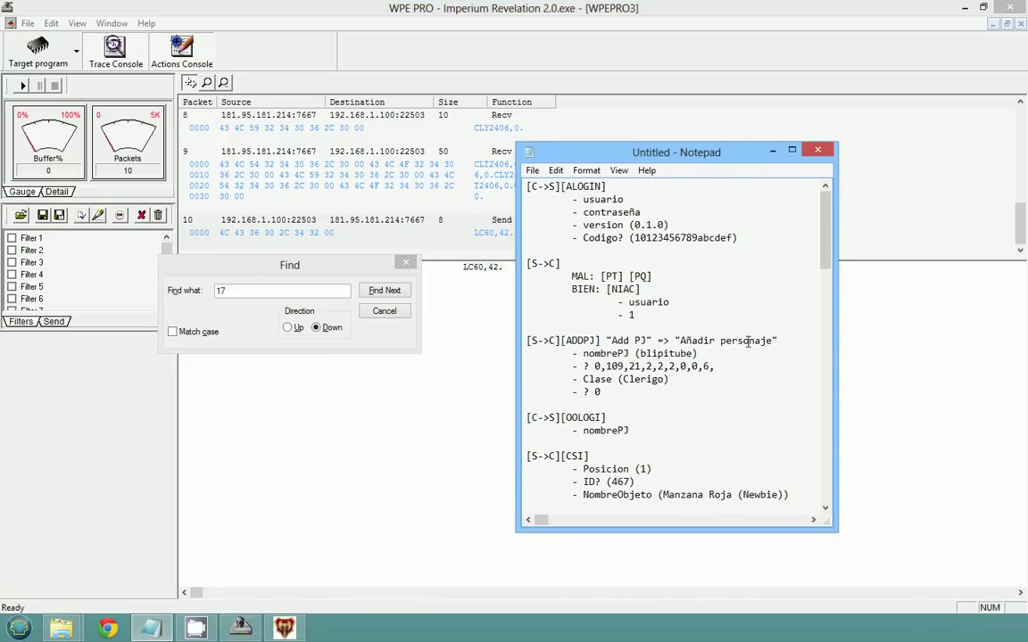
left_click_drag(645, 309, 571, 214)
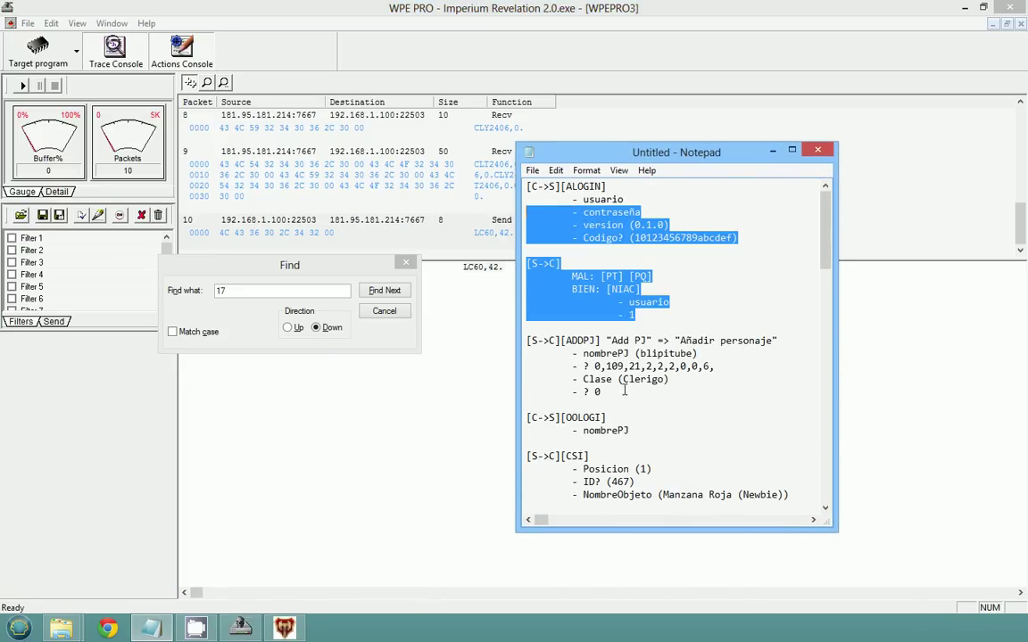
left_click(629, 390)
left_click_drag(629, 431, 527, 264)
Review the notes on the CSI inventory, SHS skills and CC nearby-object packets
scroll(539, 378, "down", 2)
left_click_drag(528, 378, 719, 430)
scroll(533, 379, "down", 2)
scroll(719, 429, "down", 4)
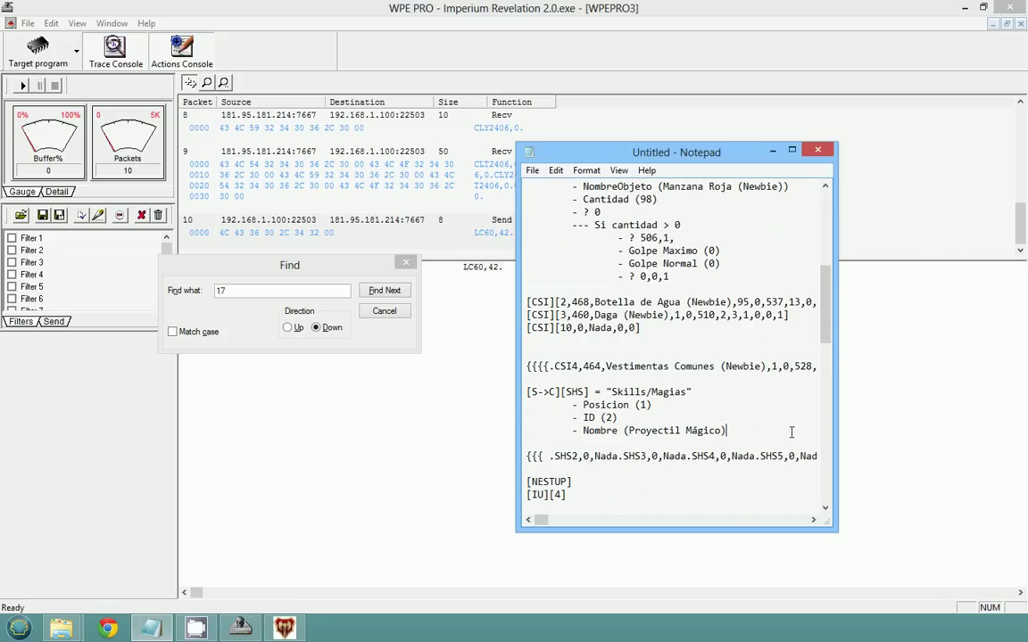
left_click_drag(791, 430, 499, 390)
scroll(611, 403, "down", 7)
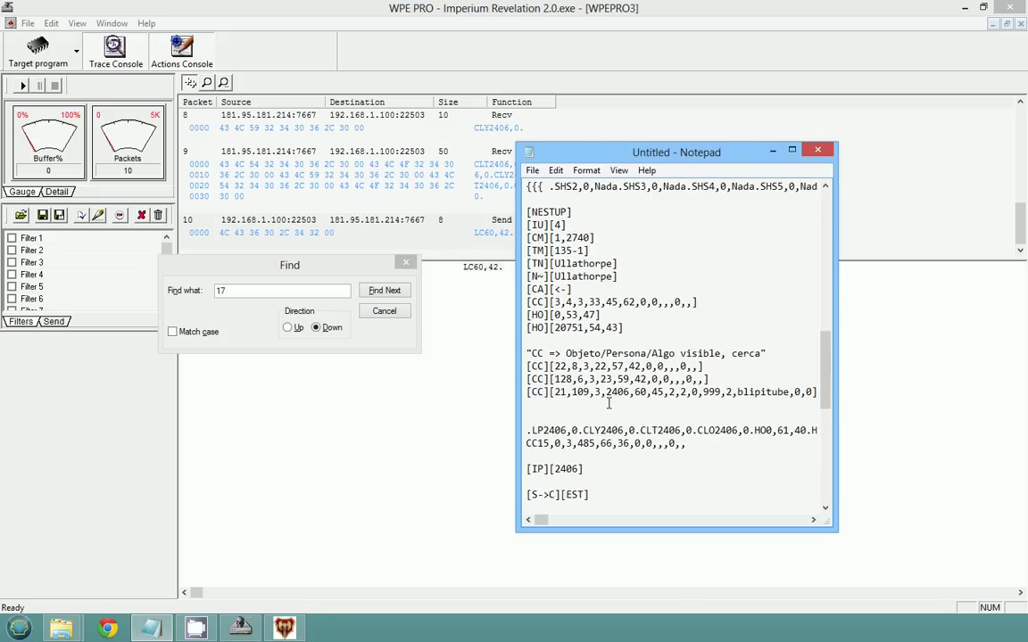
left_click_drag(550, 369, 736, 396)
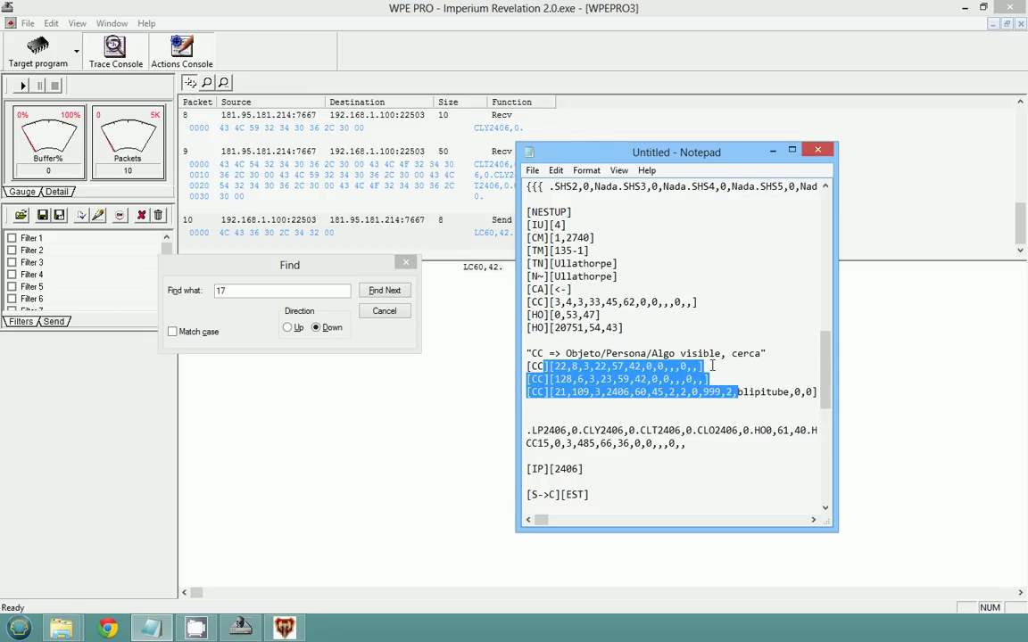
Review the EST, PZ, PM and EHYS stat entries and the official server message entry in the notes
scroll(712, 366, "down", 5)
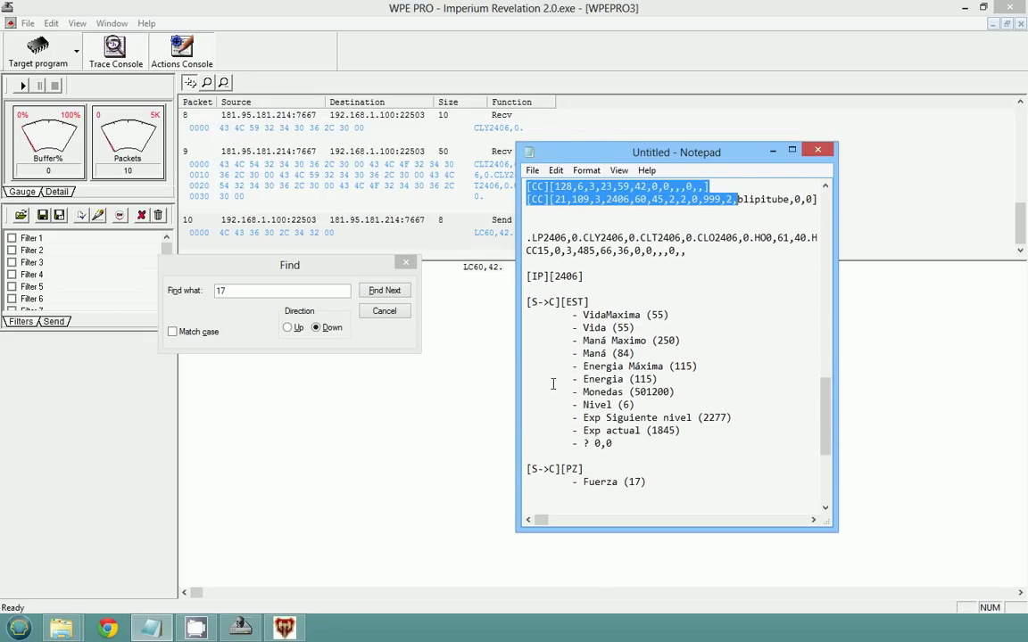
left_click_drag(528, 301, 659, 440)
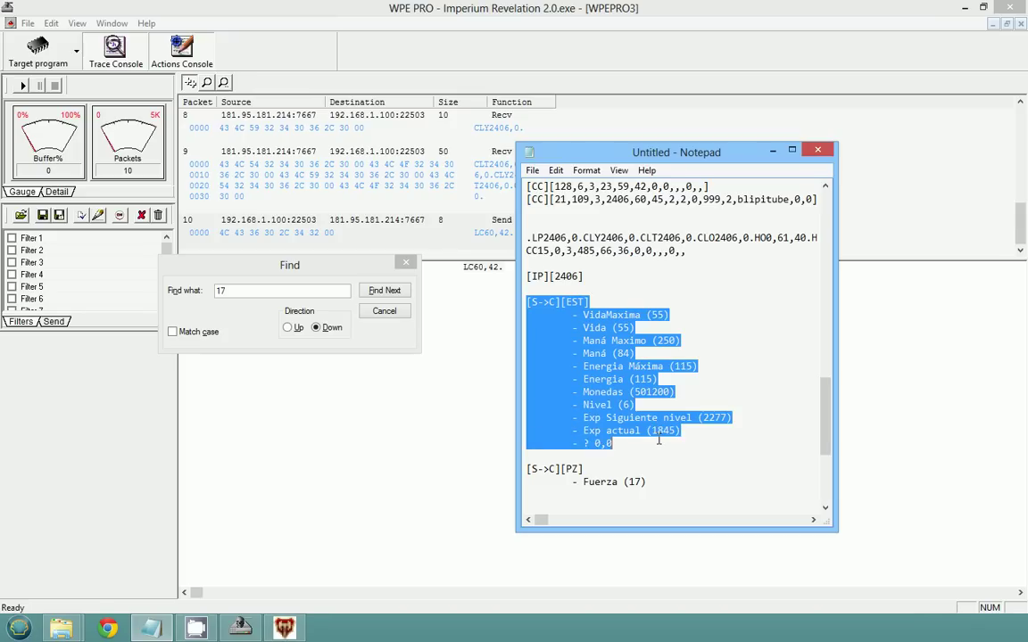
scroll(658, 431, "down", 3)
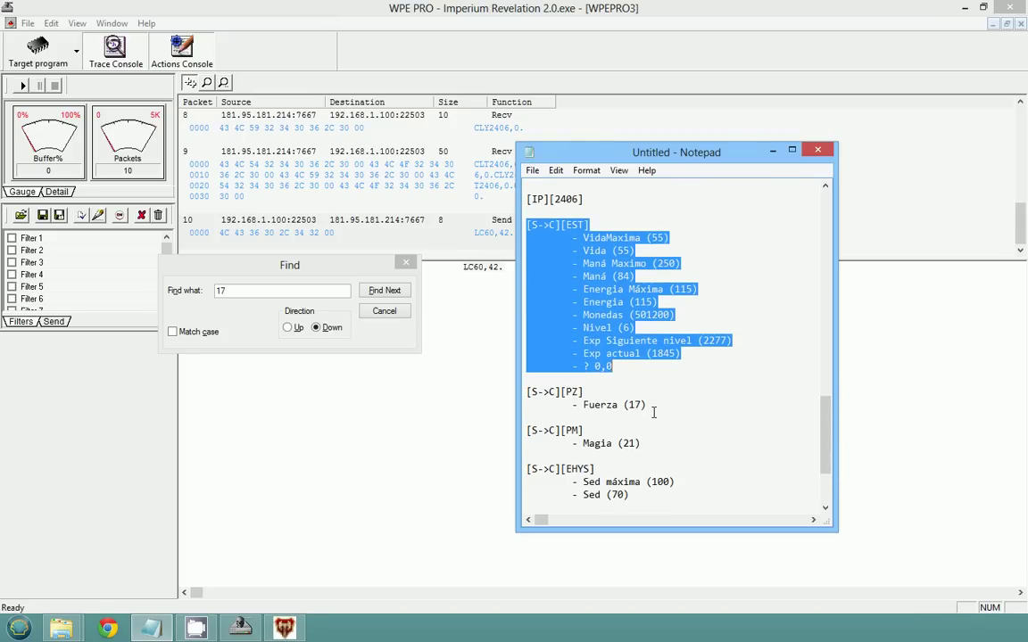
left_click_drag(527, 355, 646, 403)
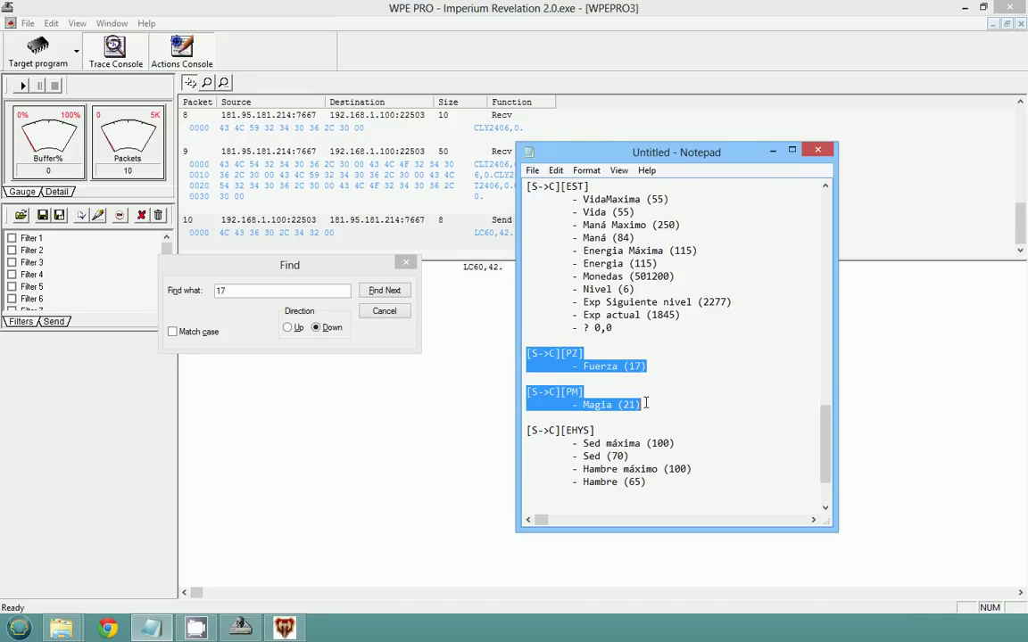
scroll(655, 408, "down", 1)
left_click_drag(667, 444, 516, 393)
scroll(580, 410, "down", 1)
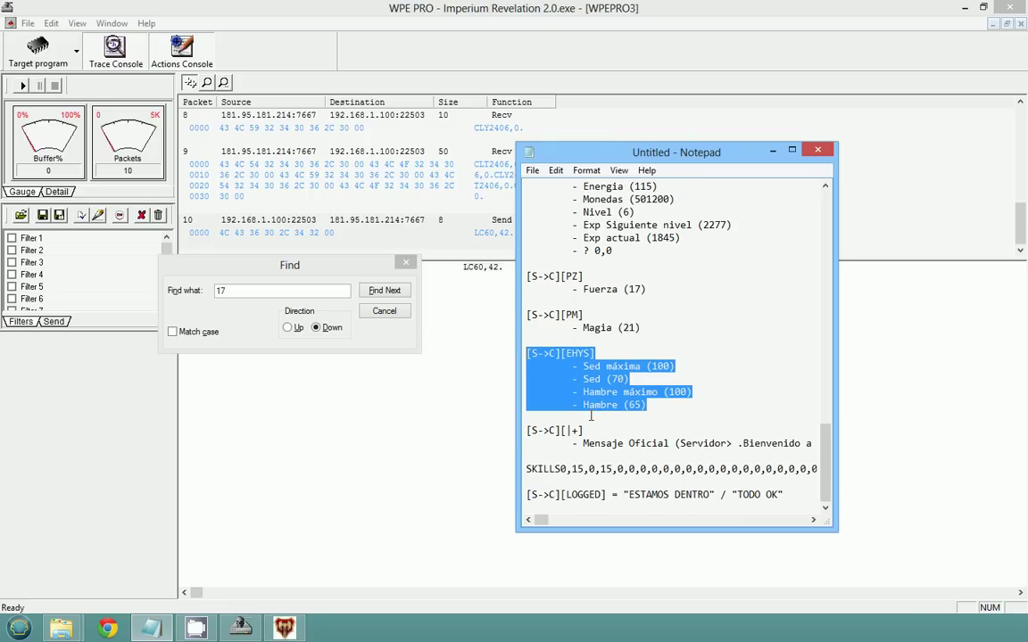
left_click_drag(584, 444, 657, 444)
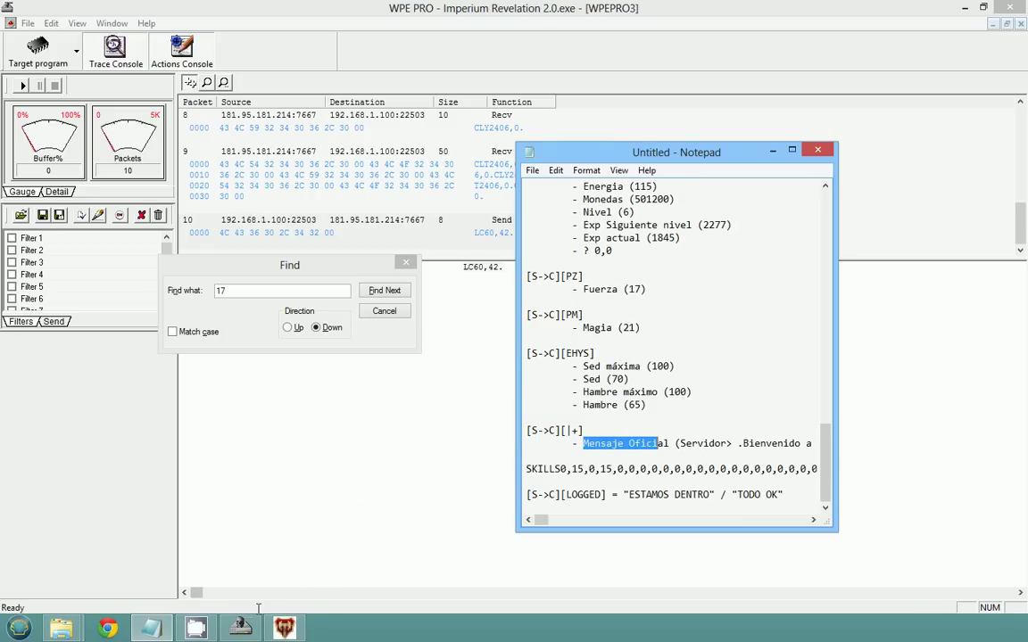
Add a dashed separator line with blank lines around it below the LOGGED entry at the end of the notes
left_click(592, 507)
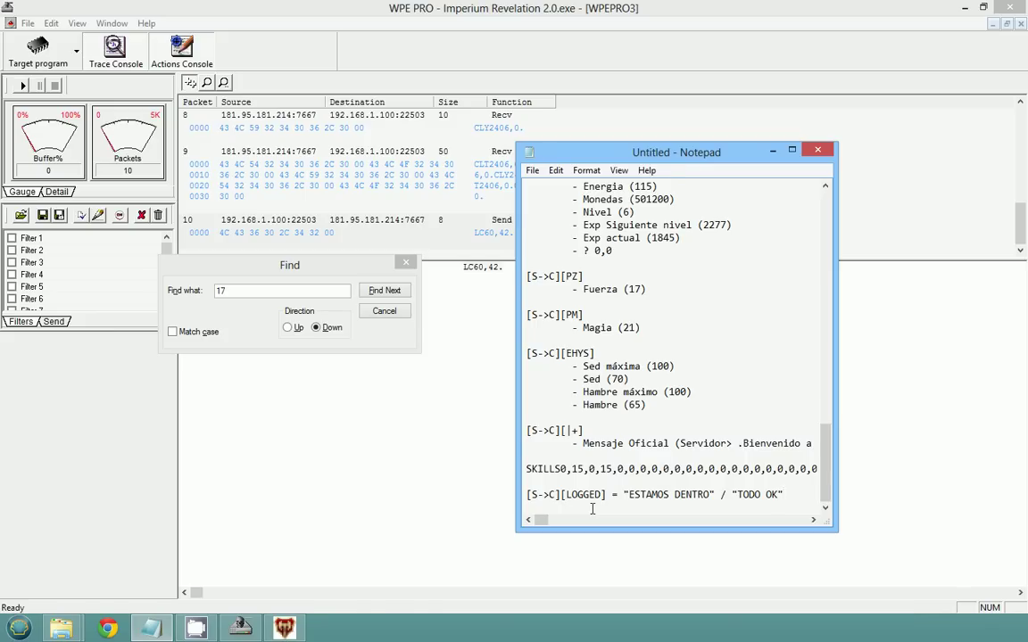
key("Return")
key("Return")
key("Return")
type("-------------------")
key("Return")
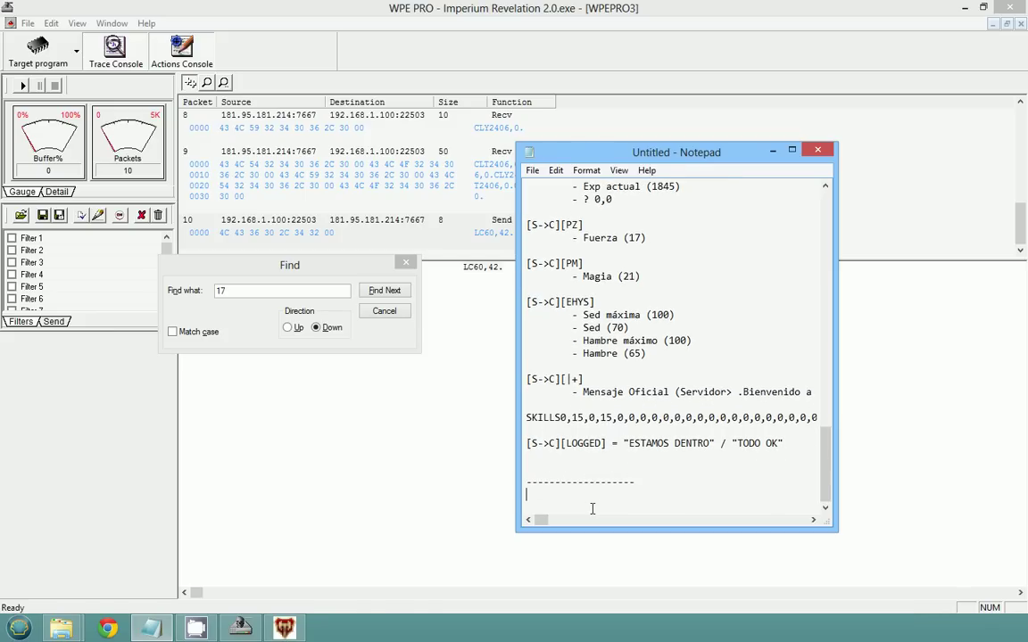
key("Return")
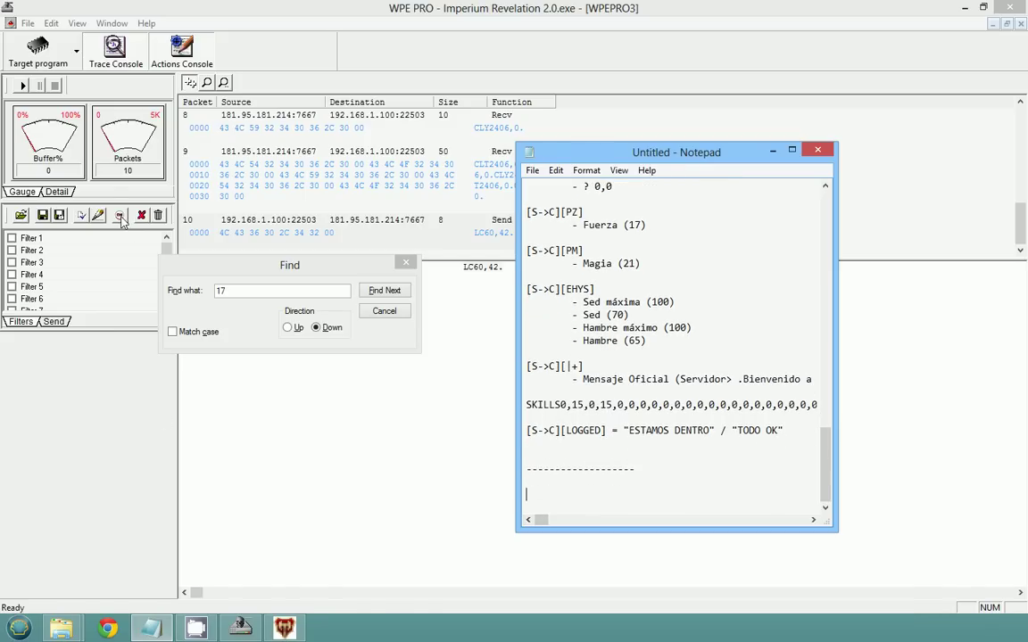
Start a new packet capture, bring the game forward with Notepad moved off it, and close the Find dialog
left_click(22, 86)
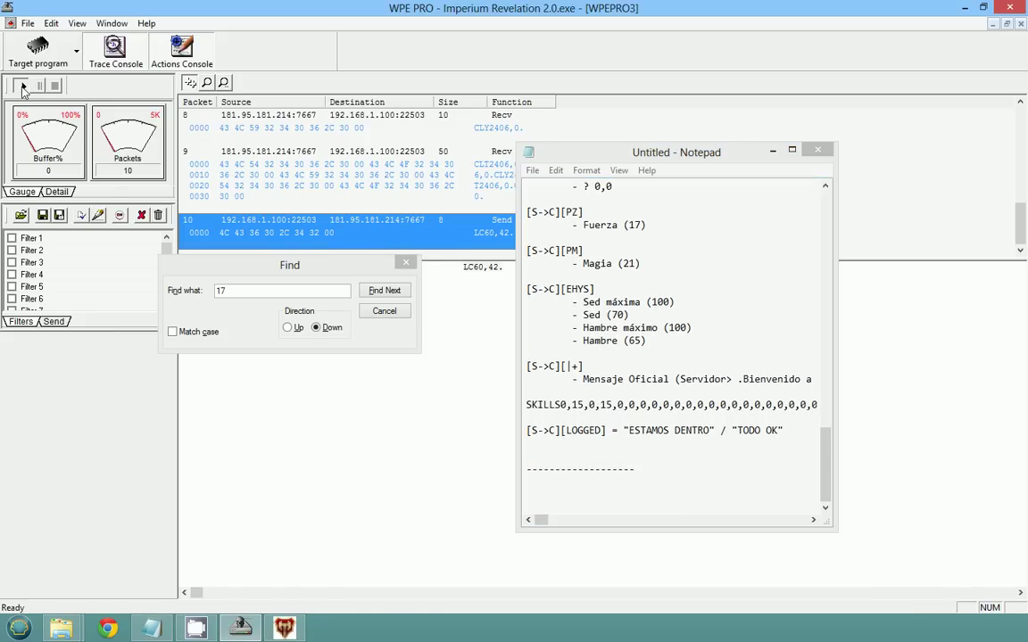
left_click(285, 627)
left_click_drag(694, 156, 836, 327)
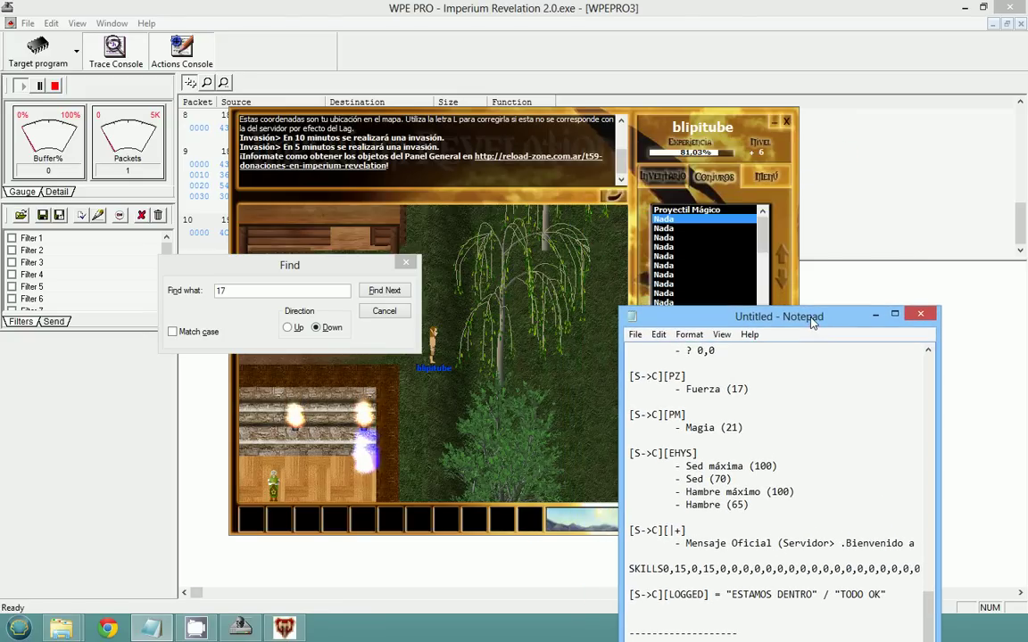
left_click(407, 263)
Restart the capture, record the packets exchanged while consuming one Manzana Roja (Newbie) in the game, and stop capturing
left_click(54, 85)
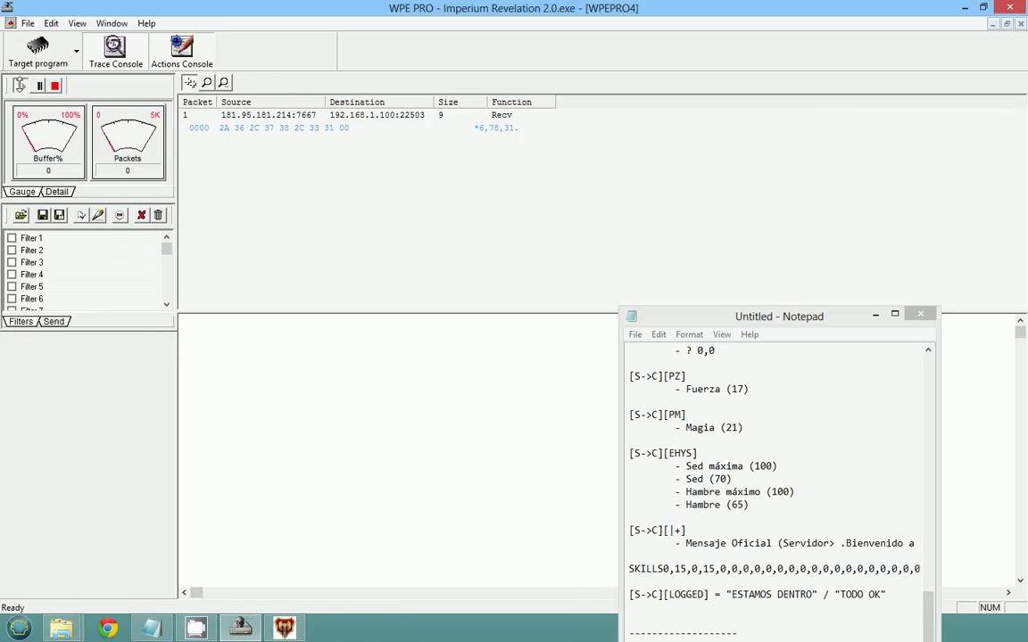
left_click(275, 630)
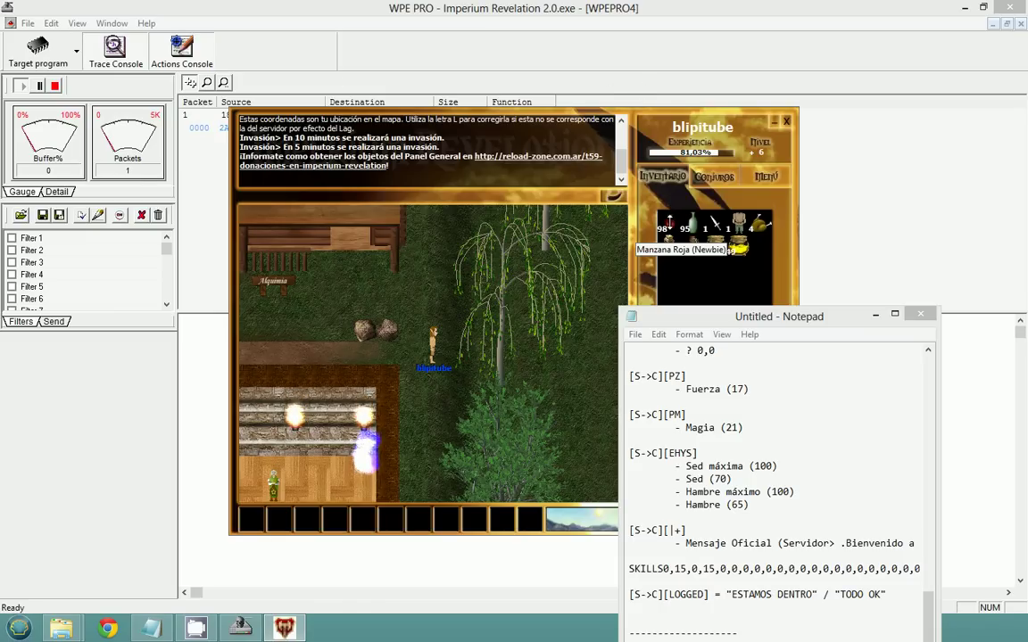
left_click_drag(678, 315, 932, 329)
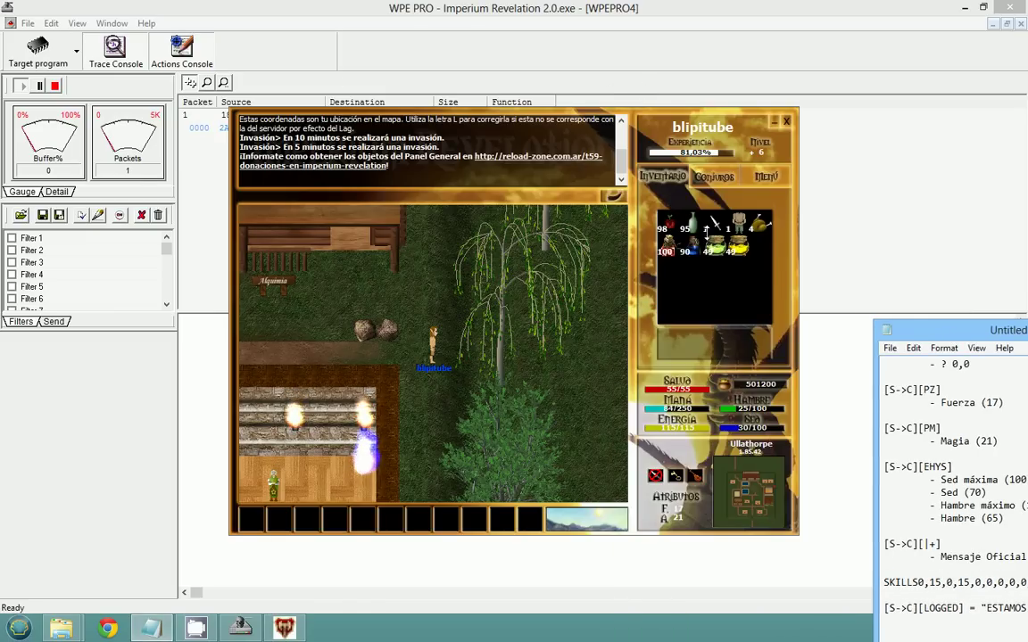
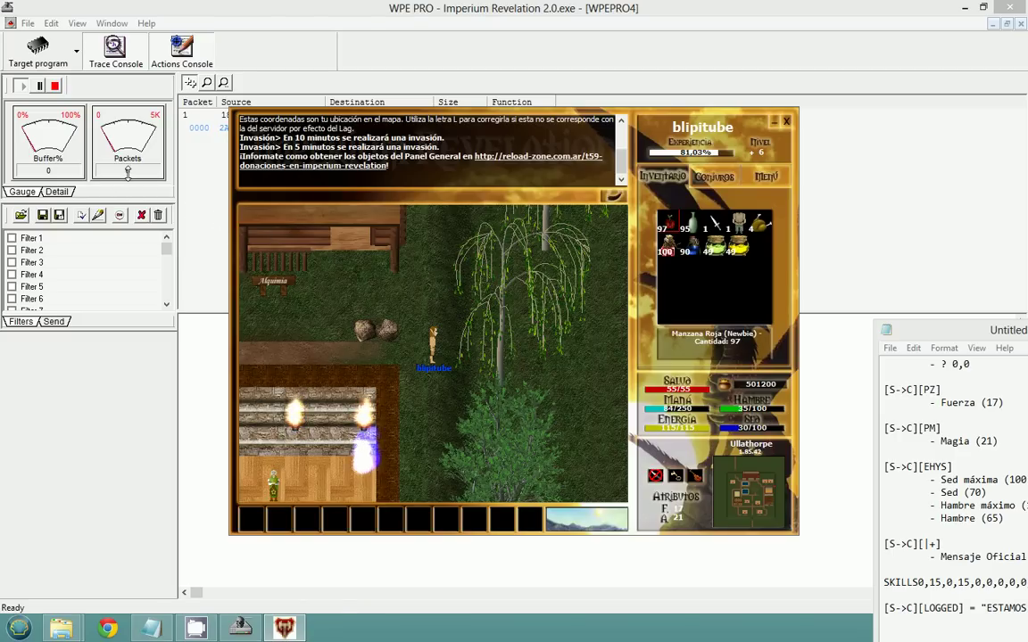
left_click(56, 86)
left_click(56, 86)
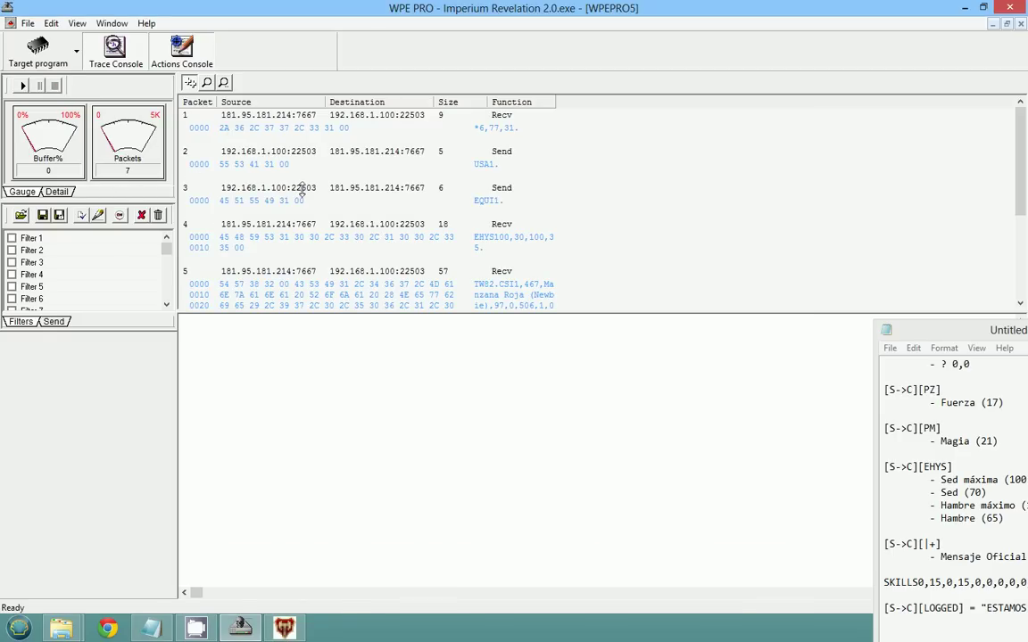
Compare the contents of received packet 1 (*6,77,31) with the information shown in the game window
left_click(505, 129)
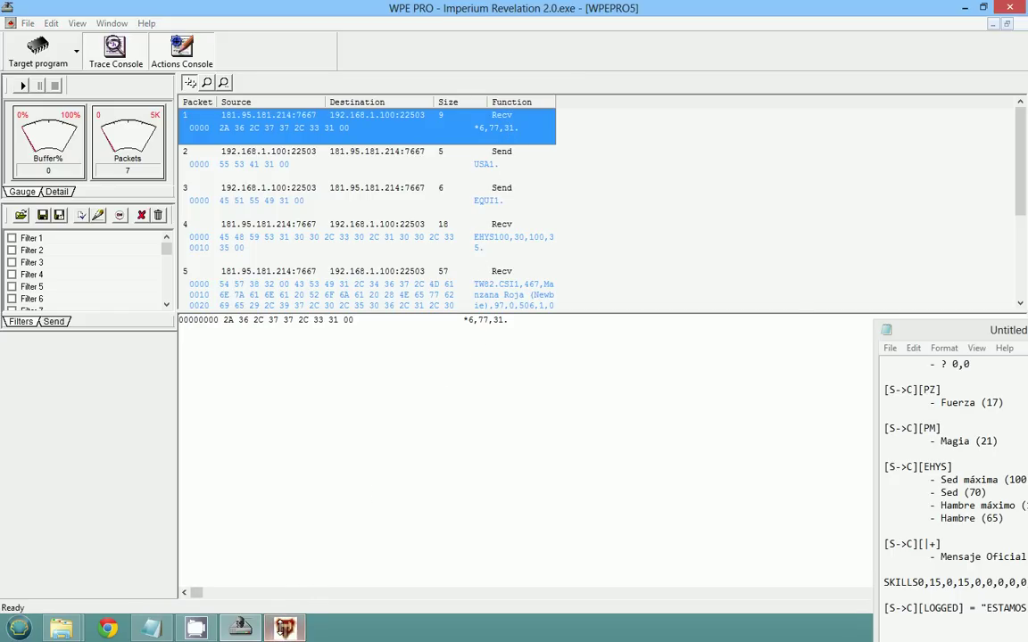
left_click(284, 629)
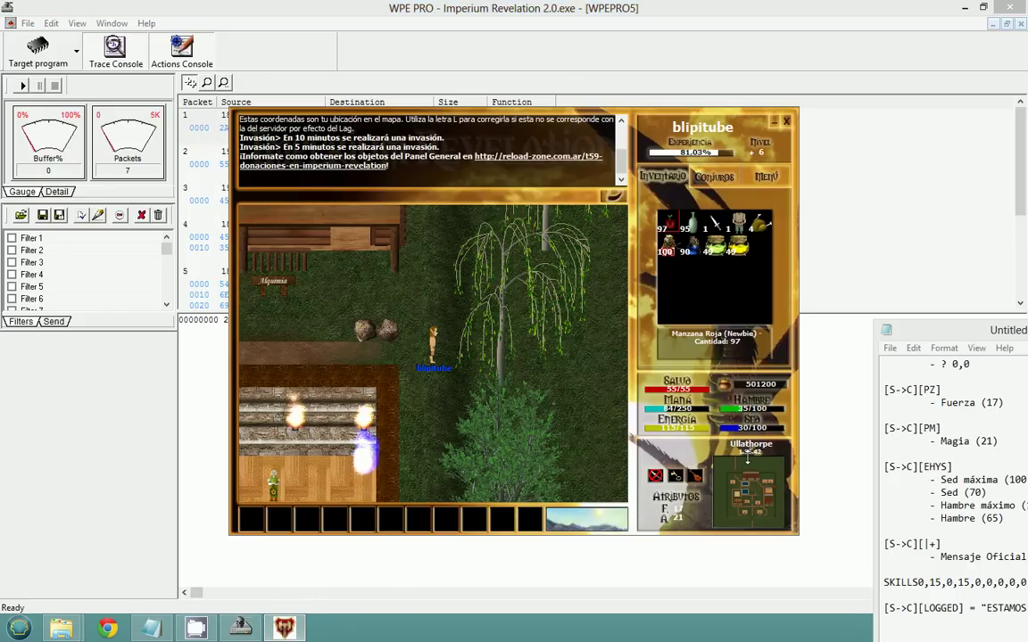
left_click(618, 13)
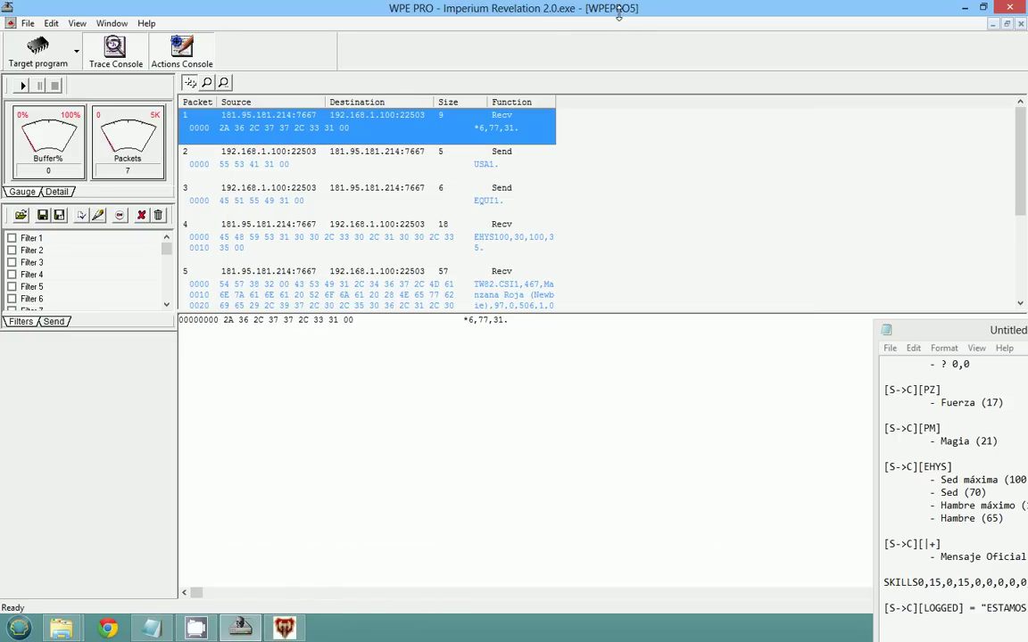
left_click(283, 628)
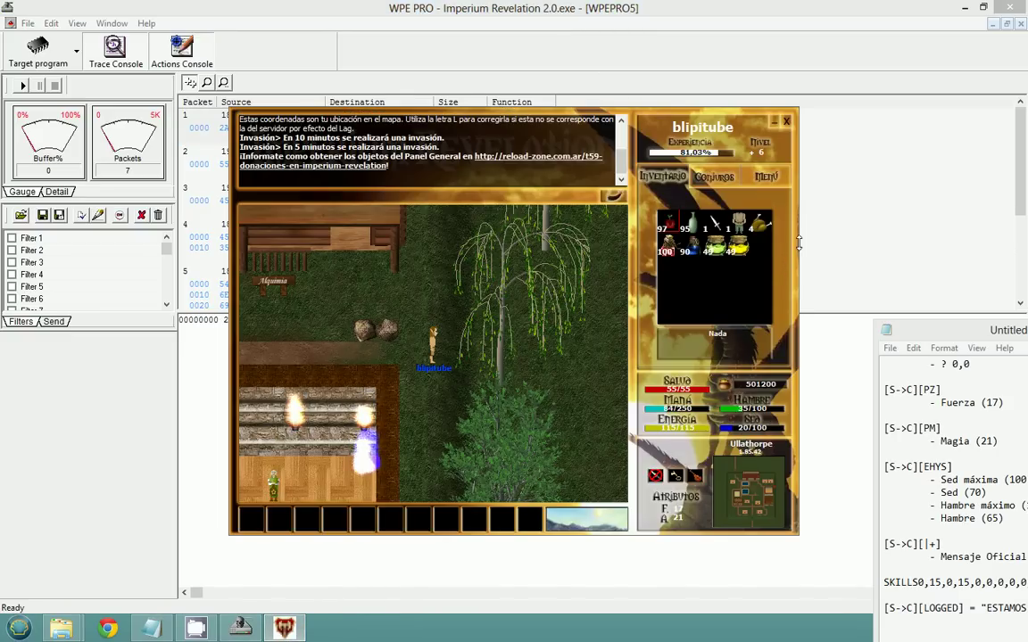
left_click_drag(914, 330, 825, 221)
left_click(825, 174)
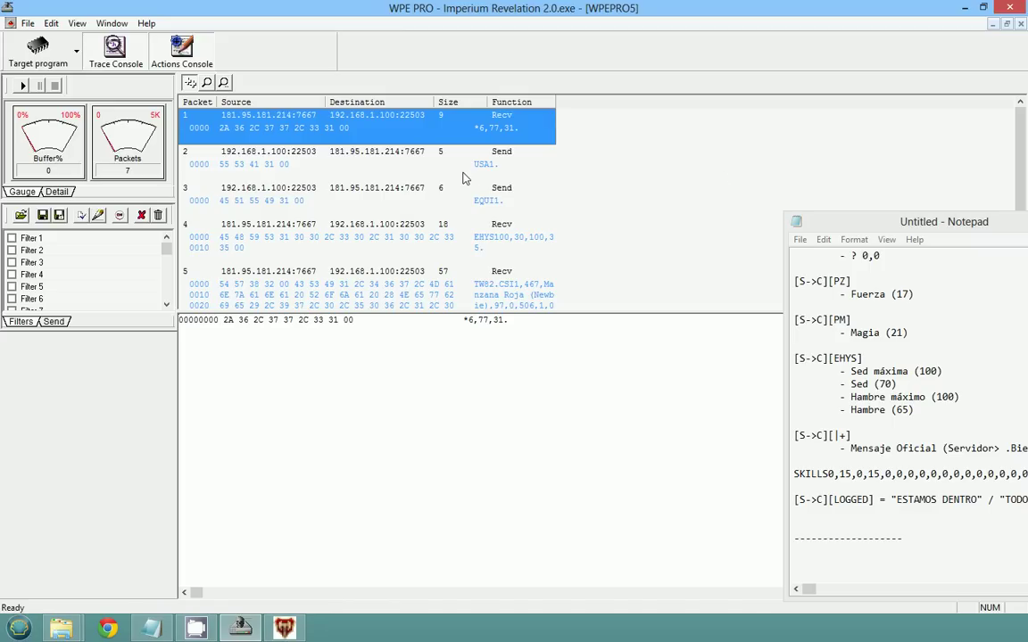
Note the sent packets 2 and 3 below the separator in Notepad as [USA][1] and [EQUI][1]
left_click(479, 165)
left_click_drag(892, 227, 844, 162)
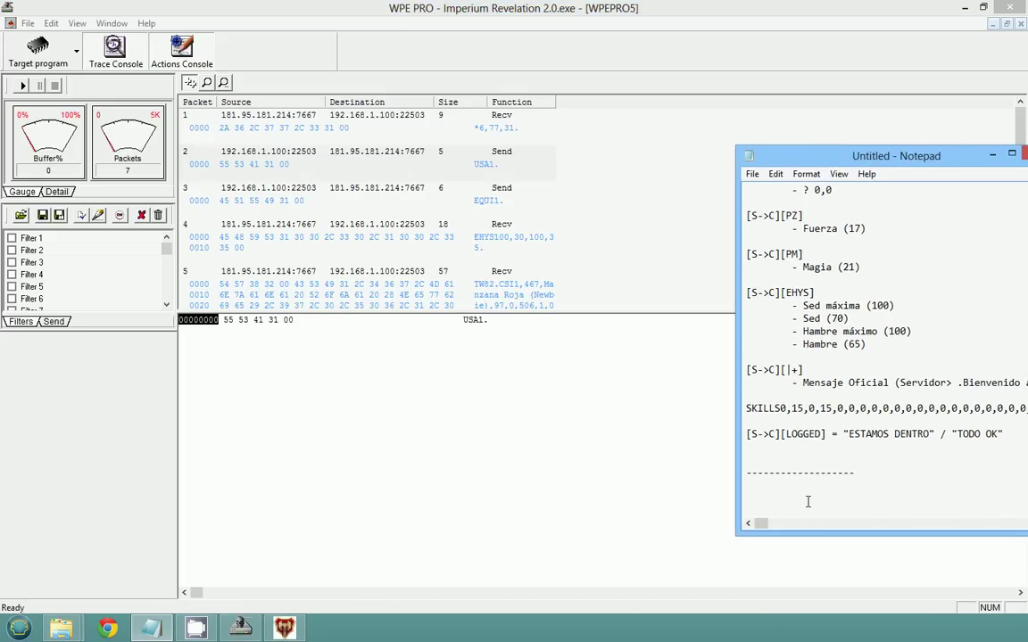
type("[USA][1]")
key("Return")
type("[EQU")
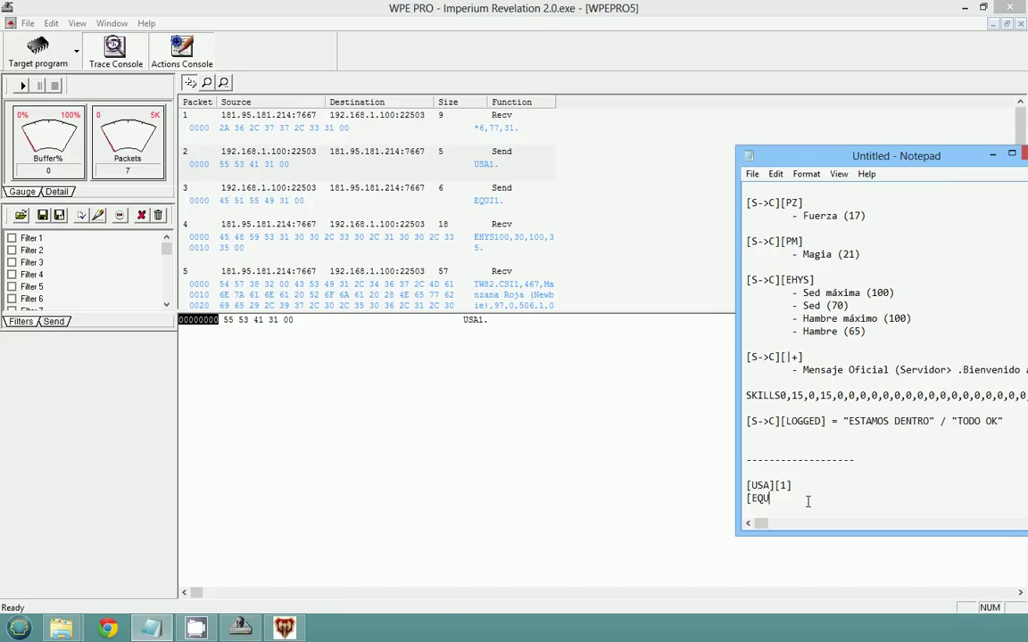
type("I][1]")
Prefix both the USA and EQUI entries with the direction tag [S->C]
key("Up")
key("Home")
type("[S->C]")
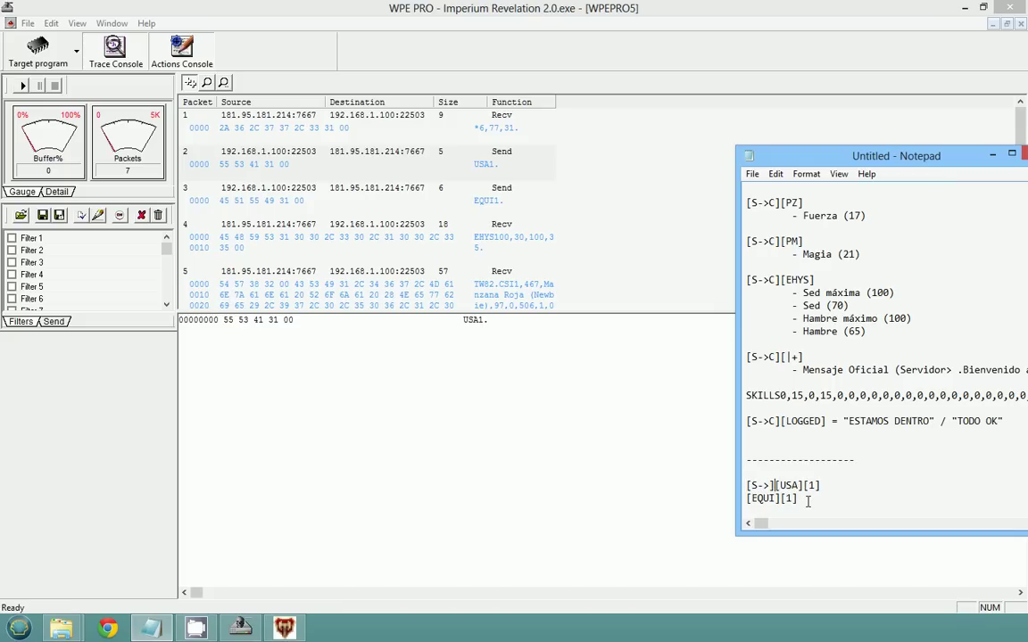
key("shift+Home")
key("ctrl+c")
key("Down")
key("Home")
key("ctrl+v")
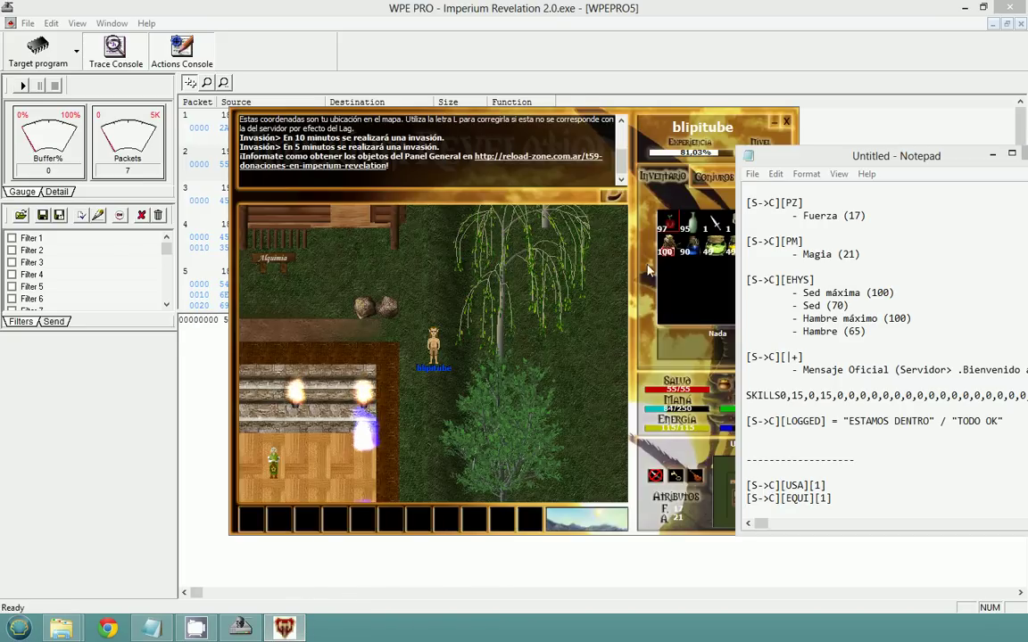
Correct the direction tags of the USA and EQUI entries to [C->S] and check both packet names
left_click(819, 490)
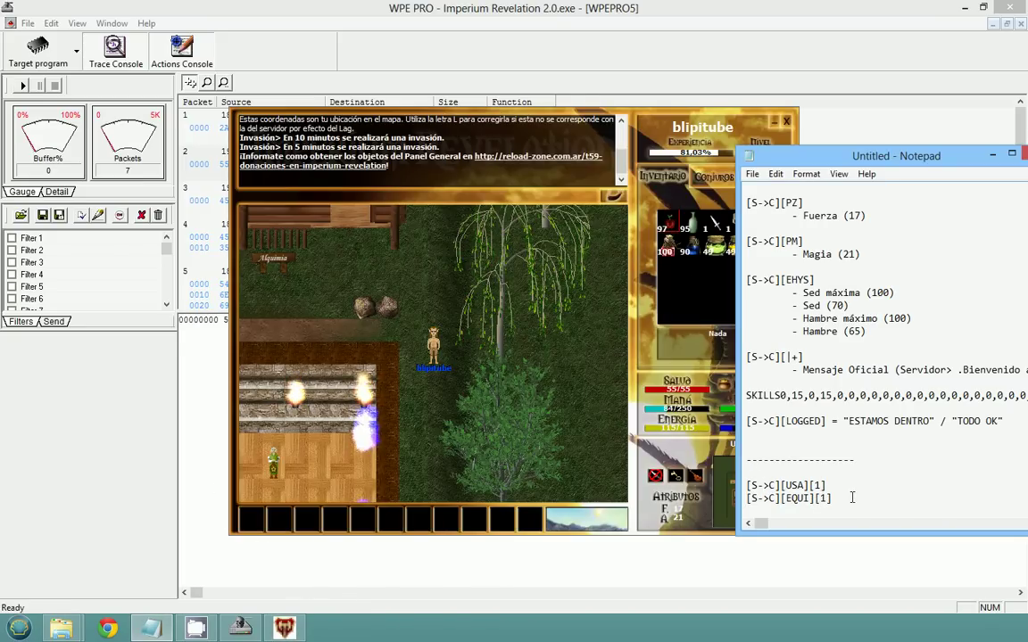
type("C")
left_click_drag(751, 485, 775, 499)
type("SS")
double_click(753, 499)
type("C")
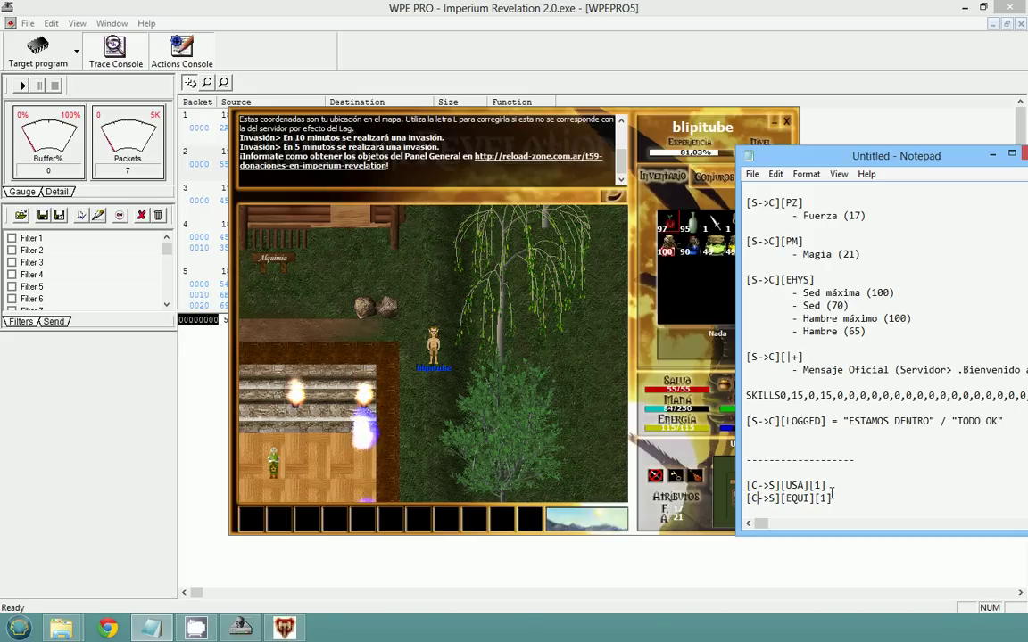
double_click(794, 485)
double_click(799, 499)
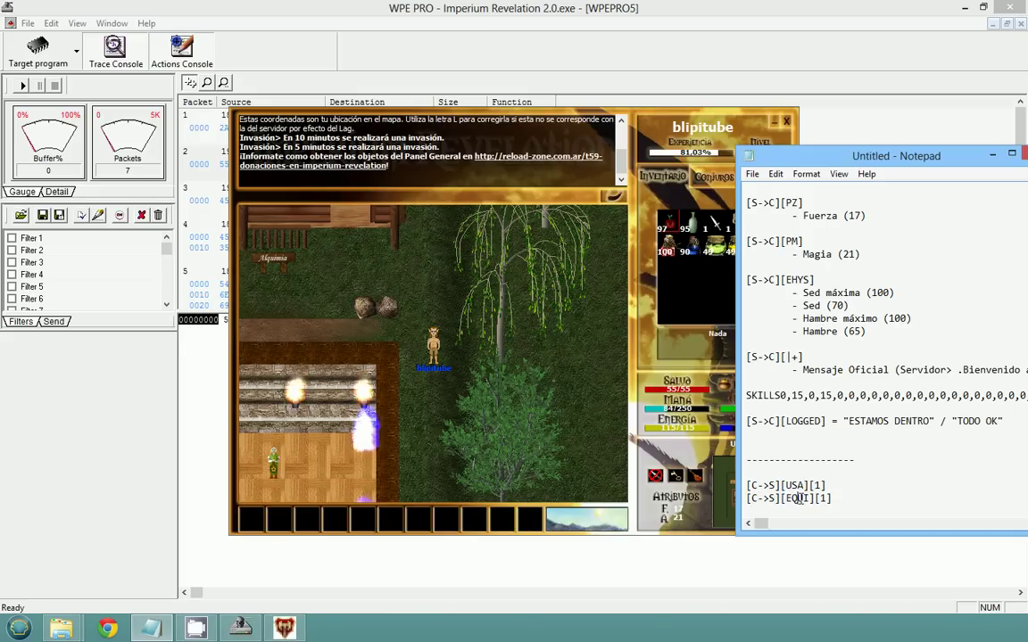
Annotate both the [USA][1] and [EQUI][1] entries with "- Posicion" at the end of their lines
left_click(842, 500)
left_click_drag(841, 499, 735, 476)
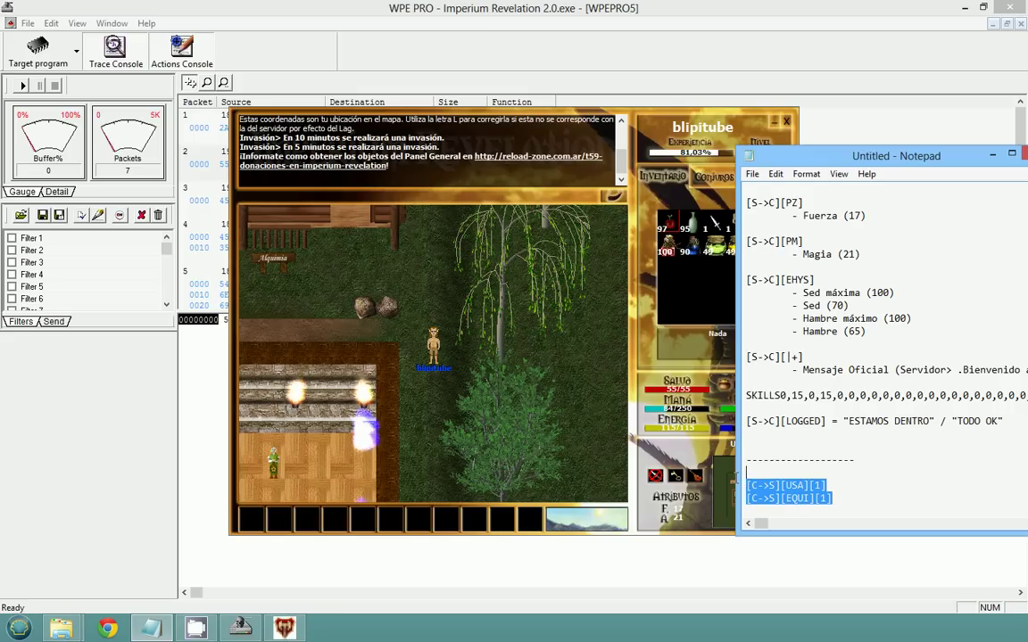
left_click(832, 493)
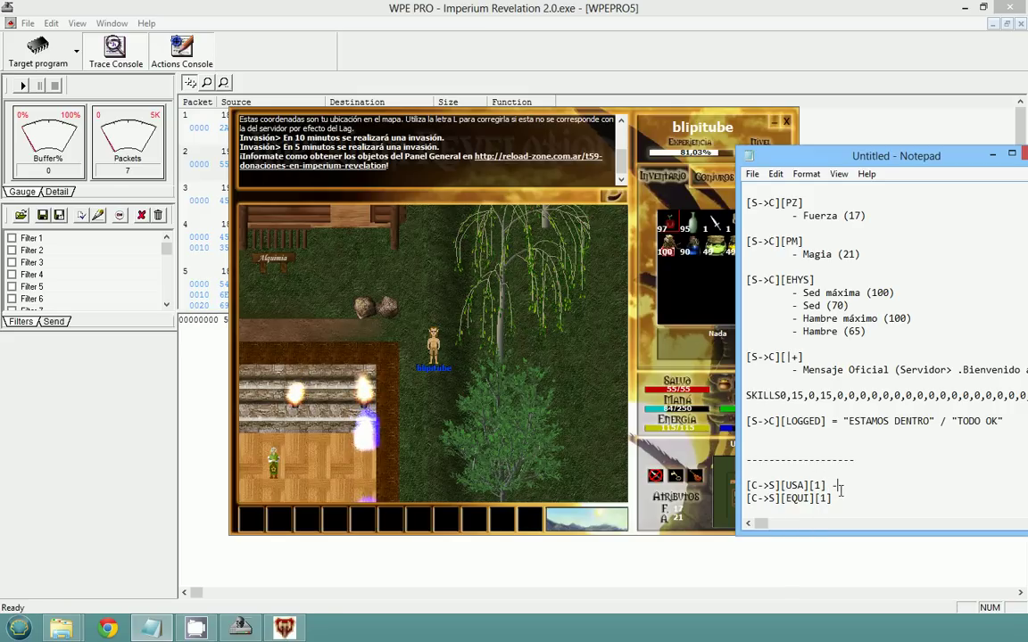
left_click(839, 486)
type("- Posicion")
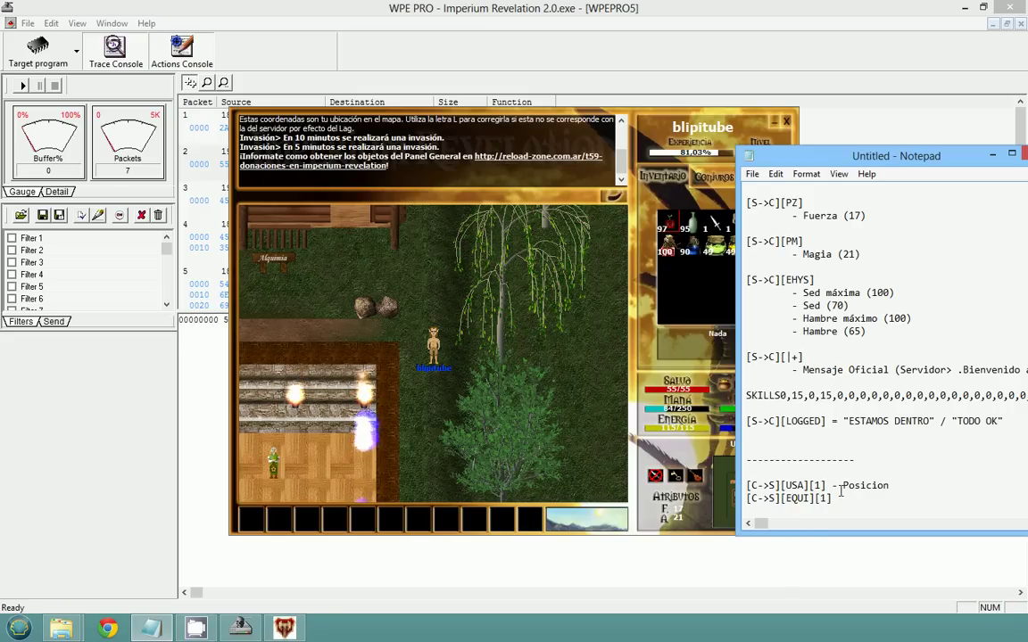
left_click_drag(889, 485, 832, 485)
key("ctrl+c")
left_click(840, 497)
key("ctrl+v")
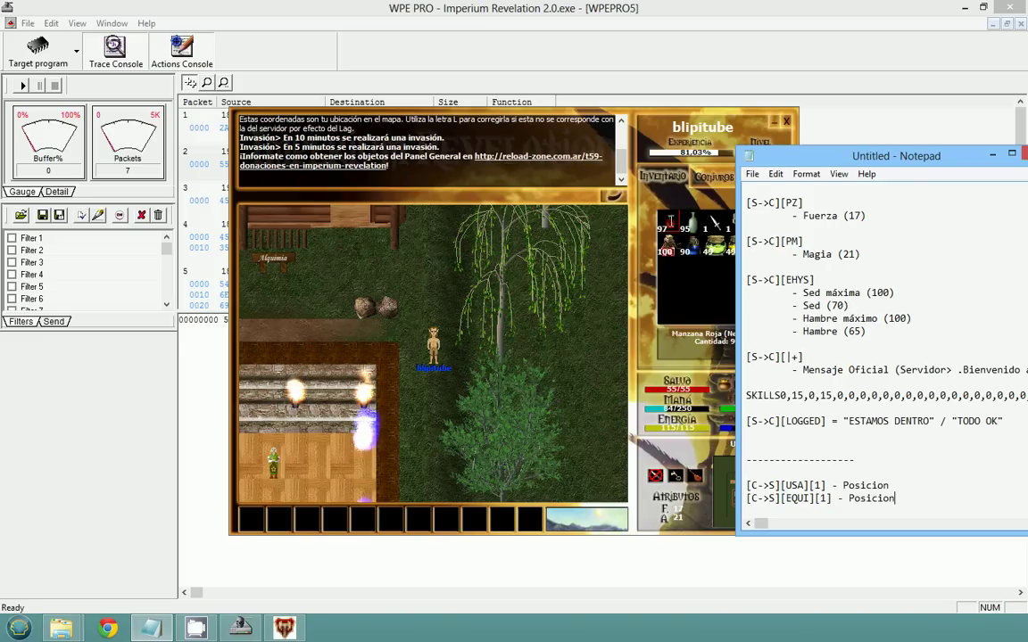
Check the Posicion field in the notes' CSI entry against the items in the game inventory
left_click(670, 217)
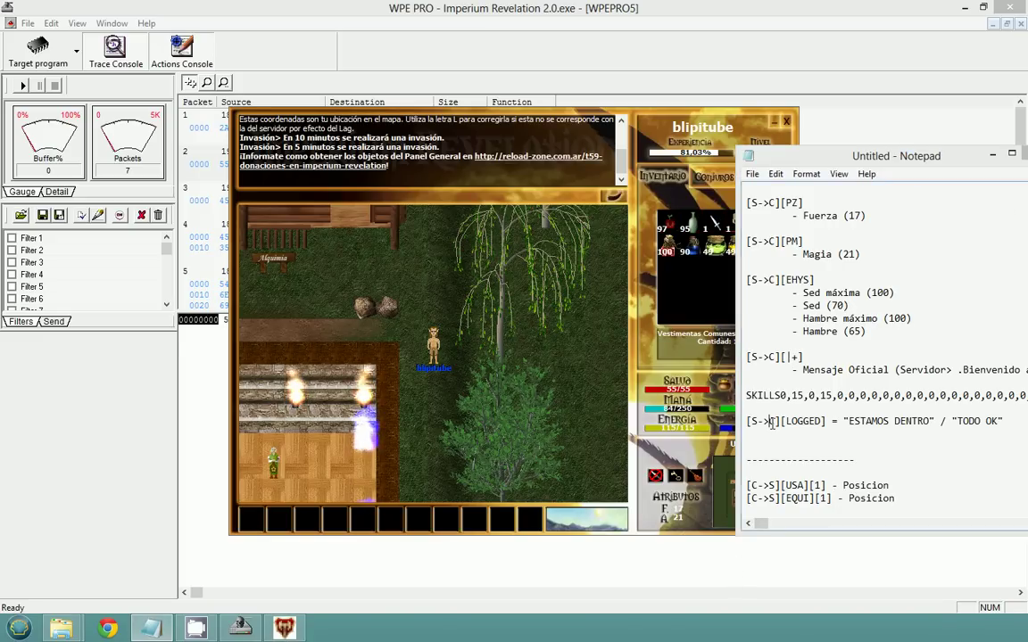
scroll(772, 425, "up", 8)
scroll(772, 425, "up", 10)
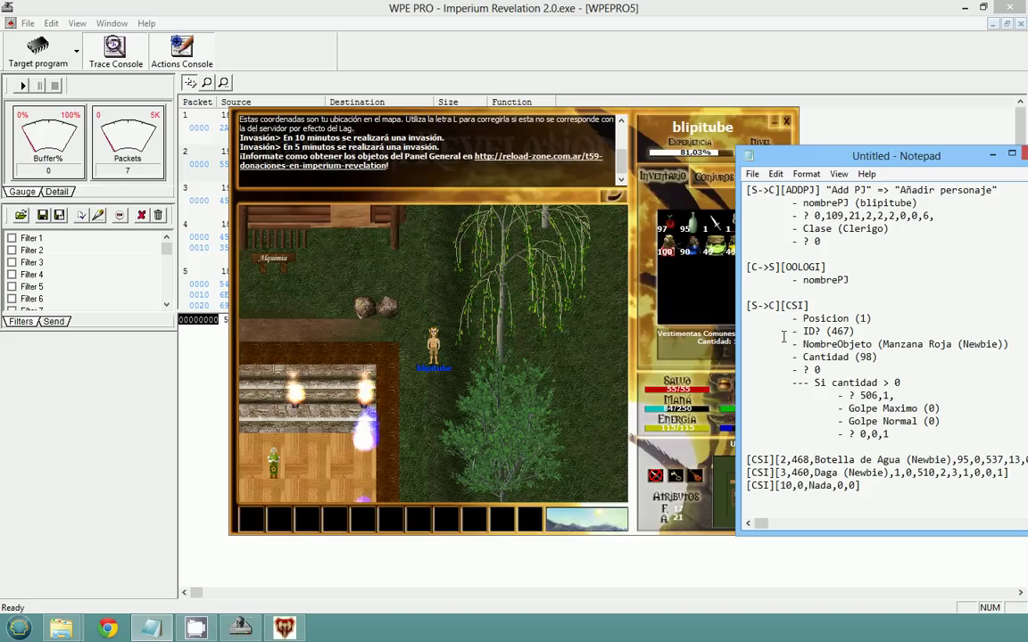
left_click_drag(802, 319, 853, 319)
scroll(795, 383, "down", 15)
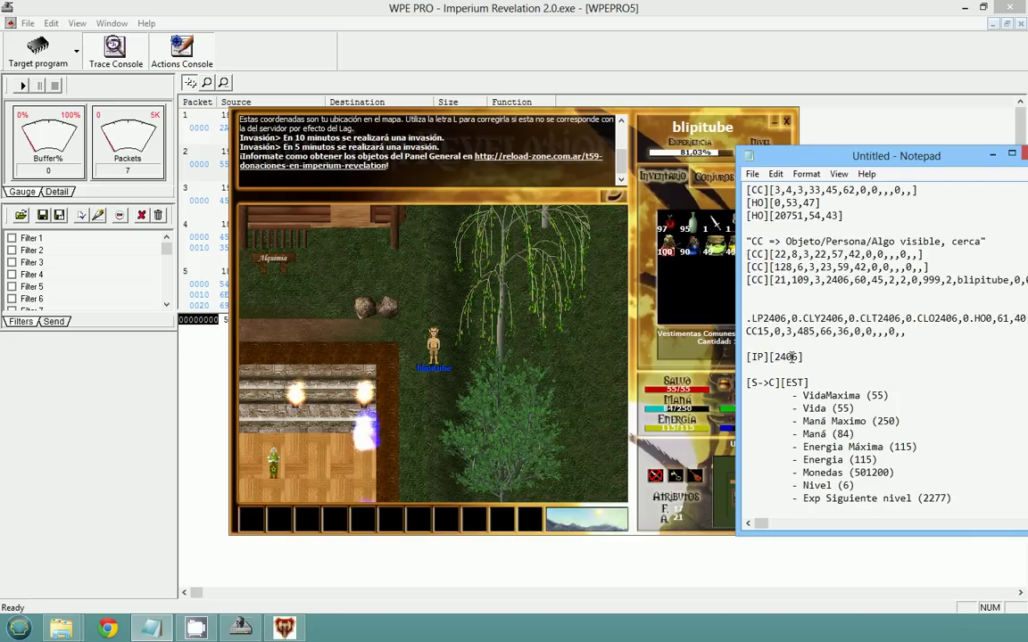
scroll(793, 393, "down", 1)
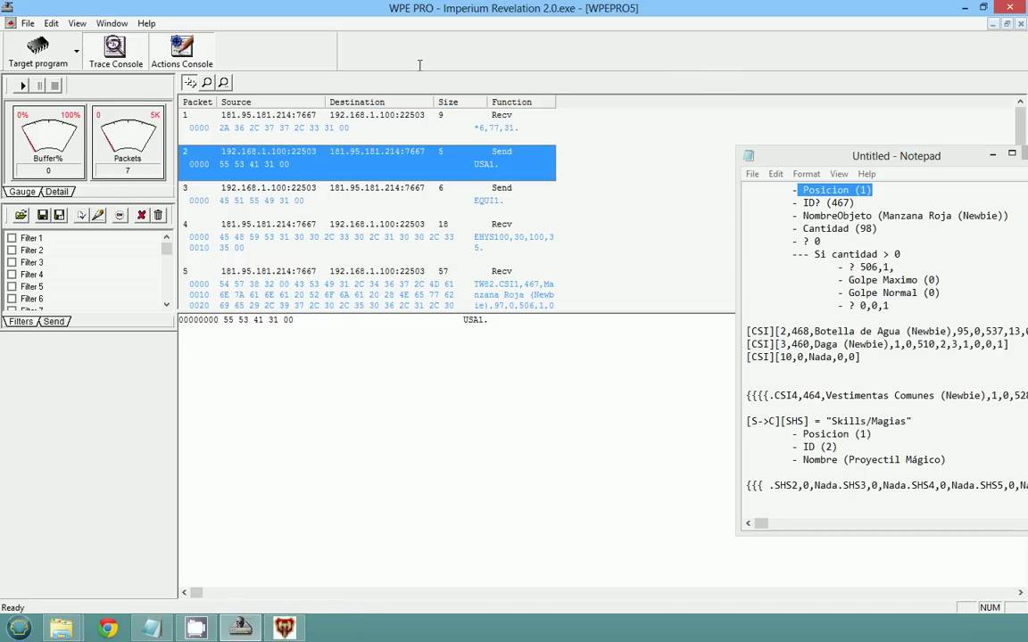
Compare received packet 4 (EHYS) with the thirst and hunger fields of the EHYS entry in the notes
left_click(472, 234)
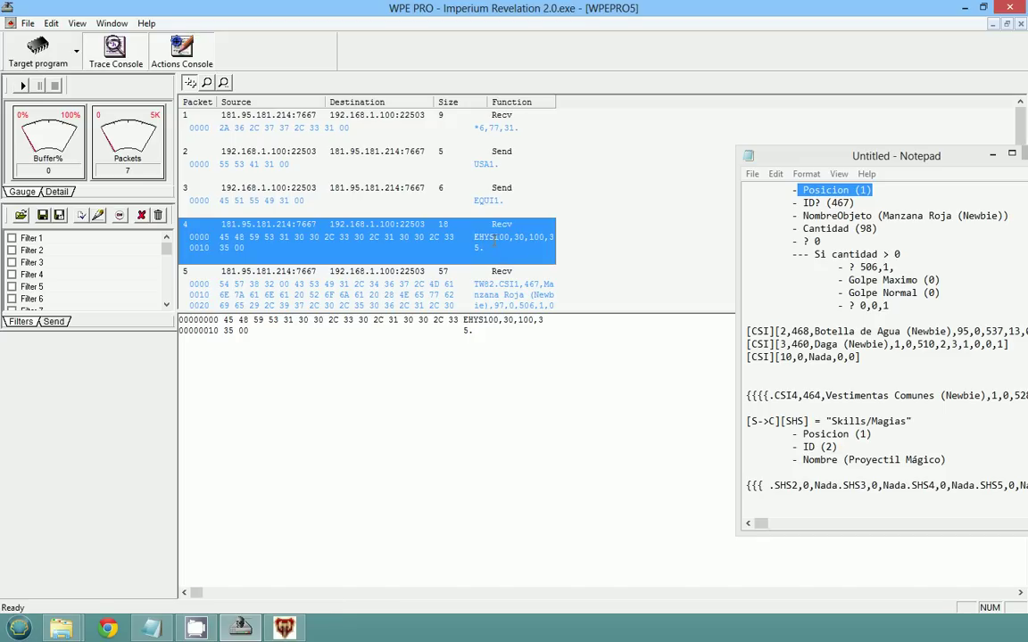
left_click(852, 300)
scroll(853, 300, "up", 5)
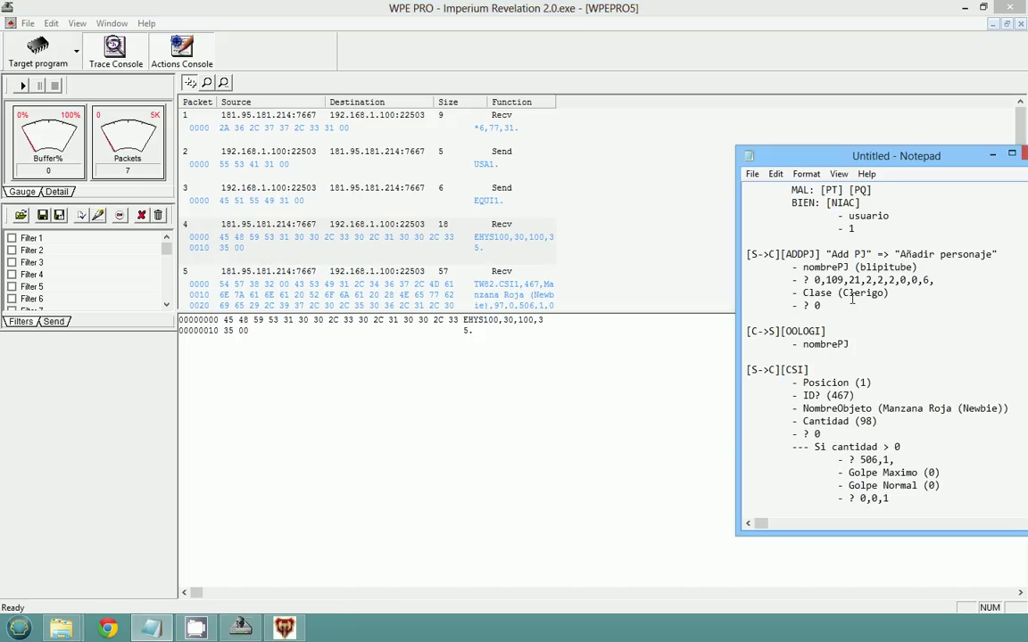
scroll(852, 300, "up", 2)
scroll(830, 330, "down", 10)
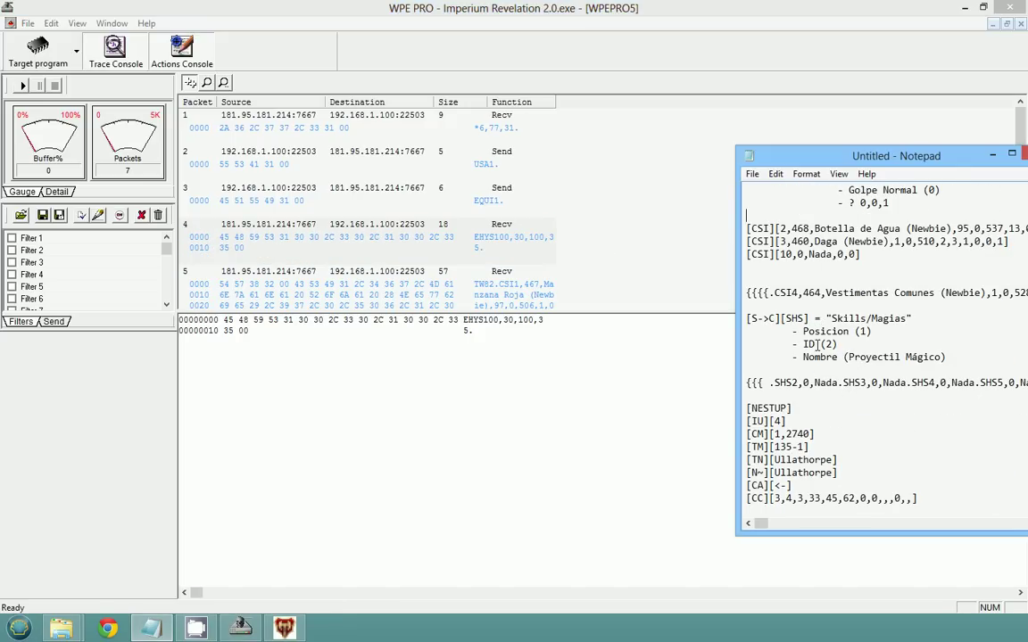
scroll(830, 357, "down", 16)
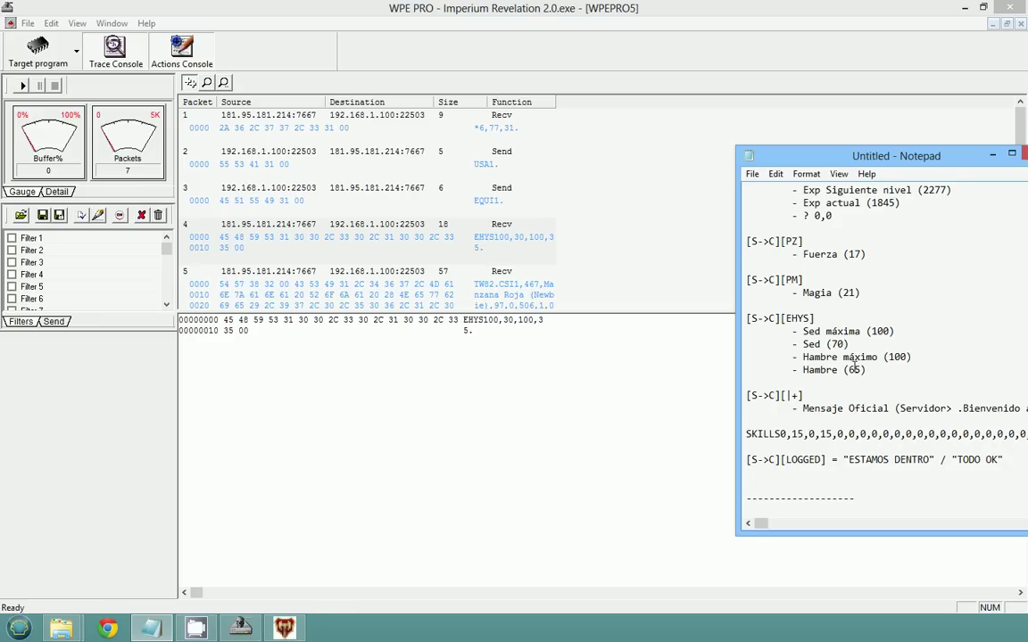
left_click_drag(866, 369, 747, 318)
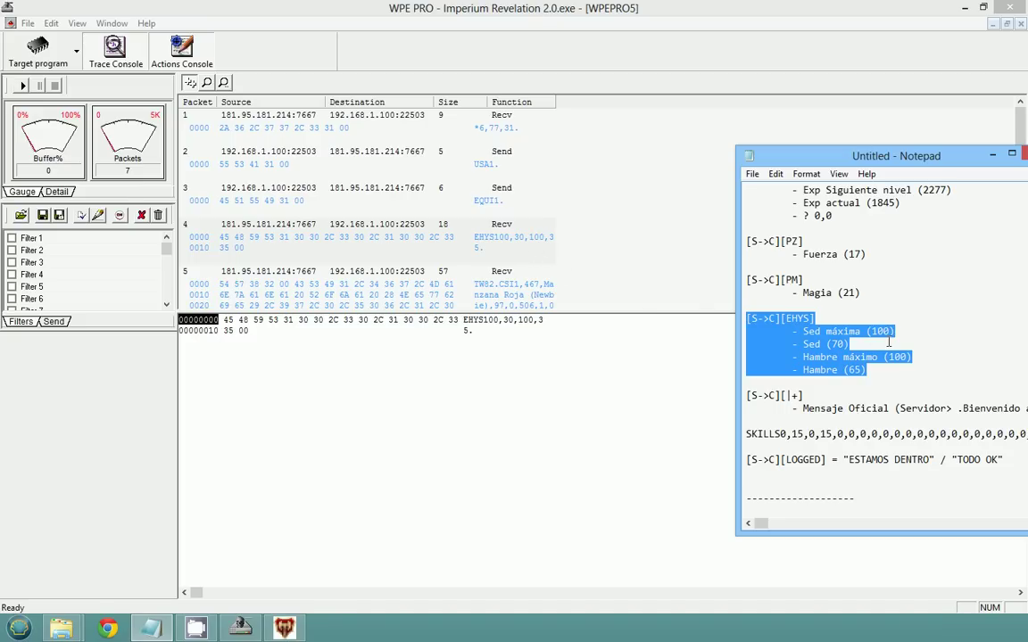
Add the line [S->C][EHYS]... to the notes, one blank line below the EQUI entry
left_click(505, 282)
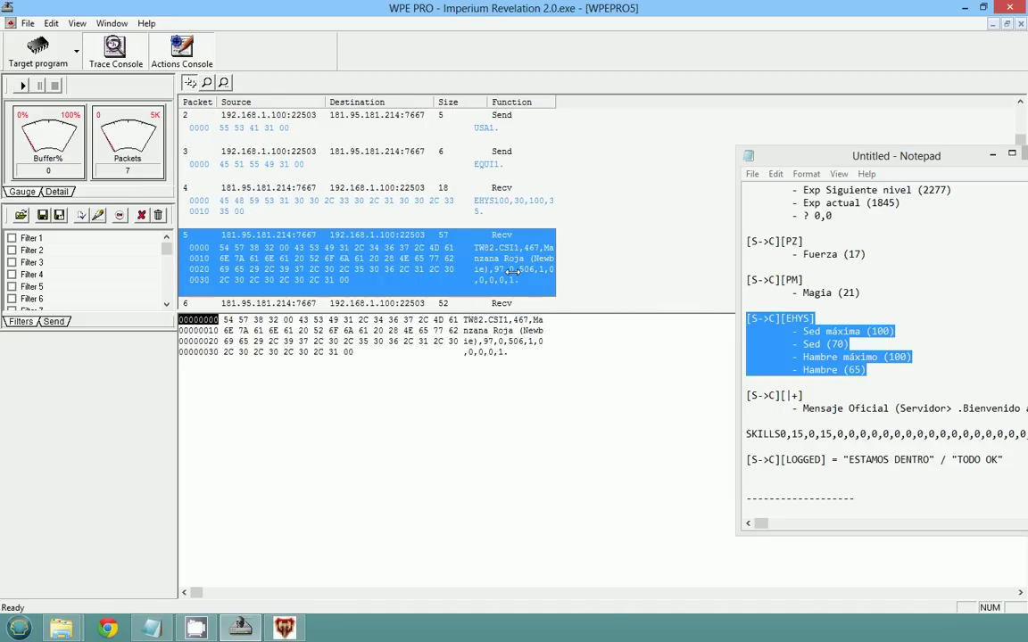
left_click(828, 441)
scroll(828, 443, "down", 1)
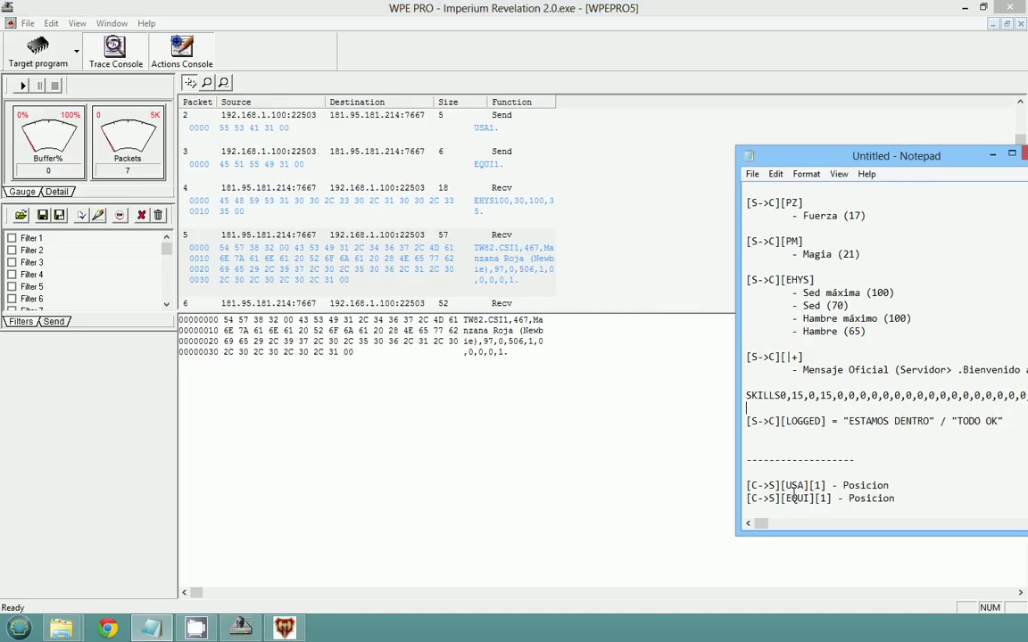
left_click(913, 506)
key("Return")
key("Return")
type("[S")
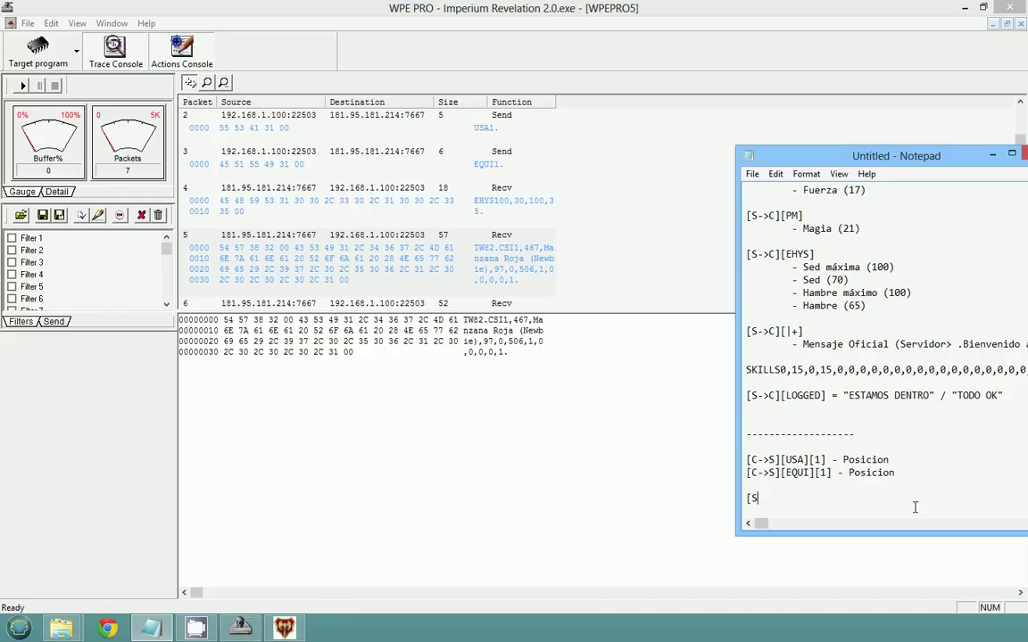
type("->C][EHYS]...")
key("Return")
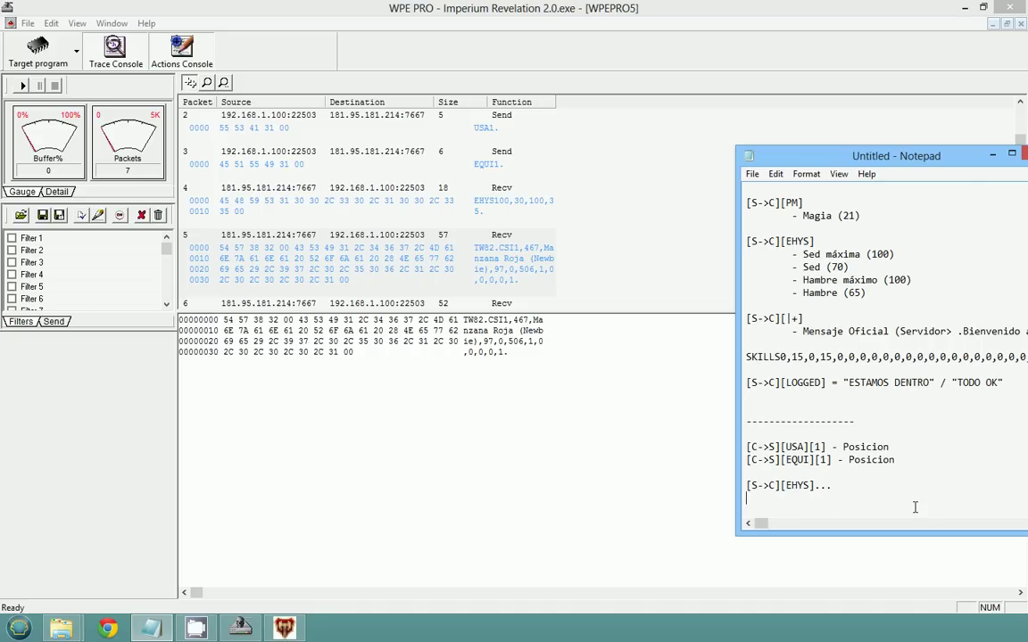
Record the contents of packet 5 below the EHYS line as [S->C][TW][82] and [S->C][CSI]..... entries
type("[S->C]")
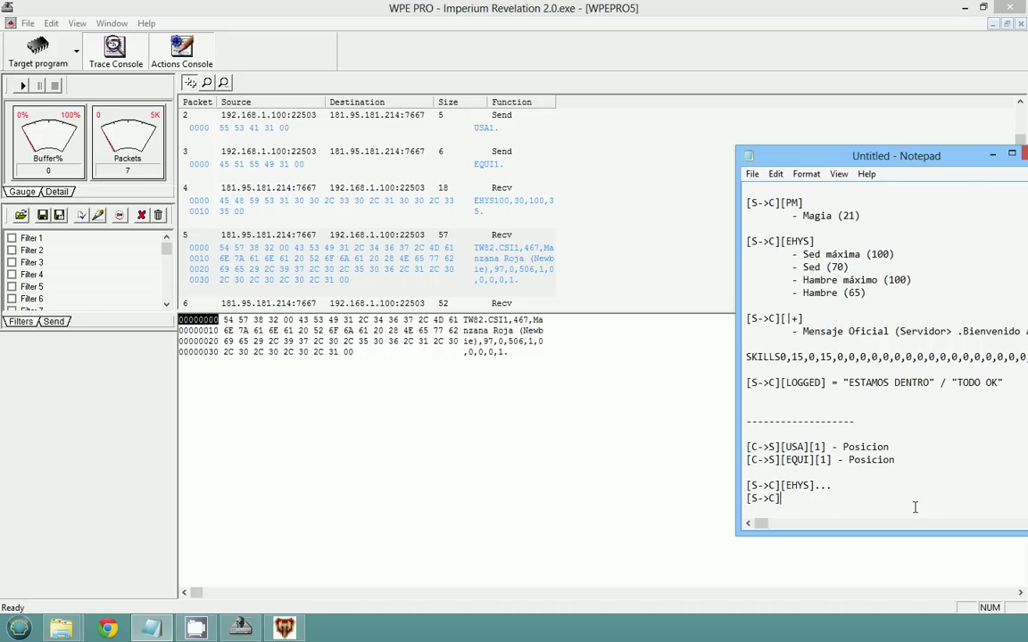
type("[TW][82]")
key("Return")
type("[S")
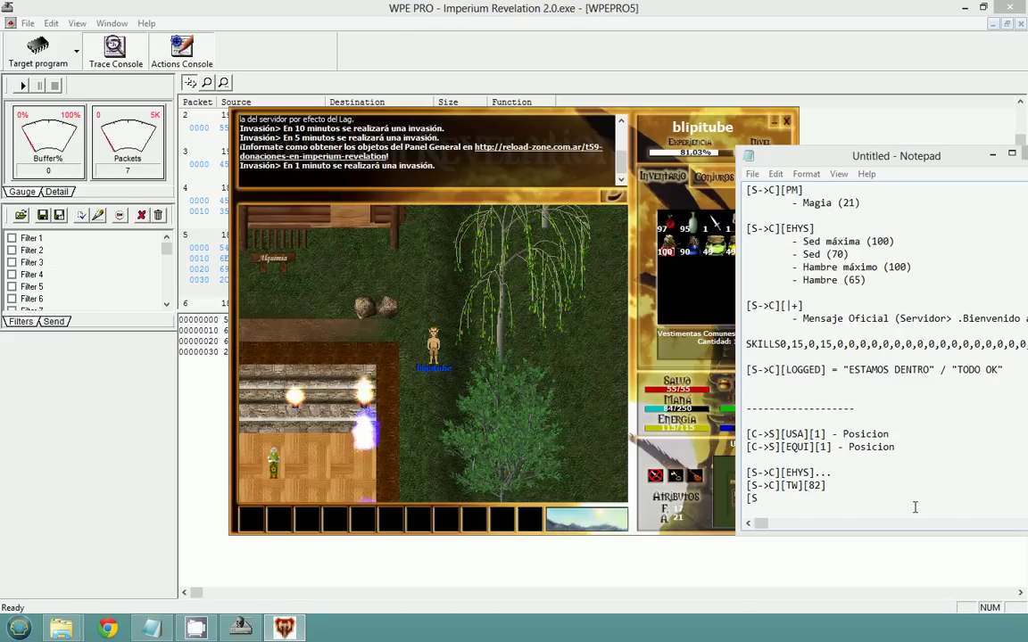
left_click(798, 501)
type("->C][")
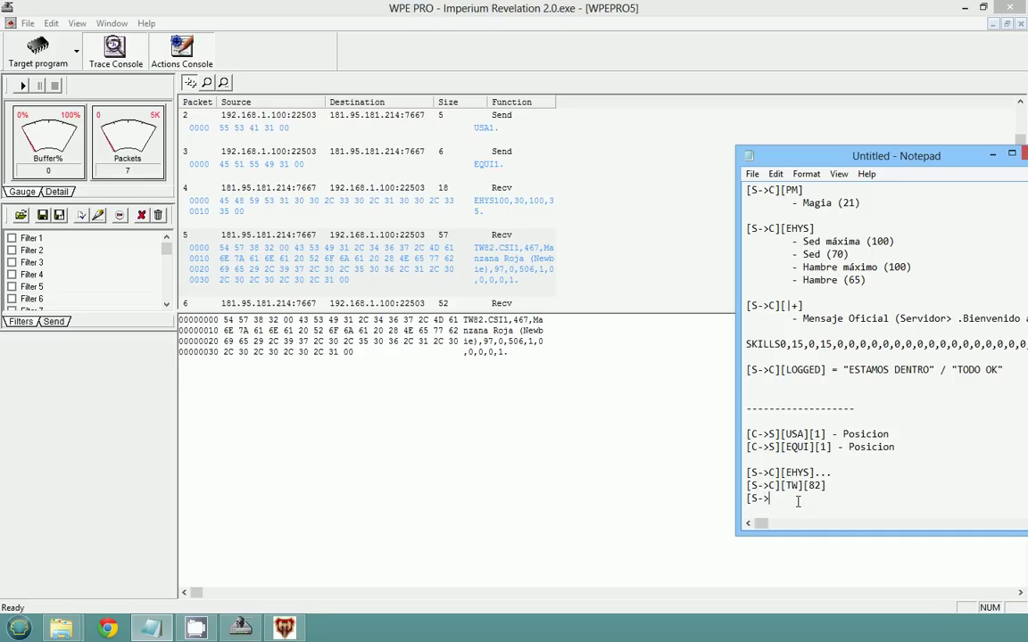
type("CSI].....")
Check the new TW and CSI lines in the notes against the contents of packet 5
left_click(511, 279)
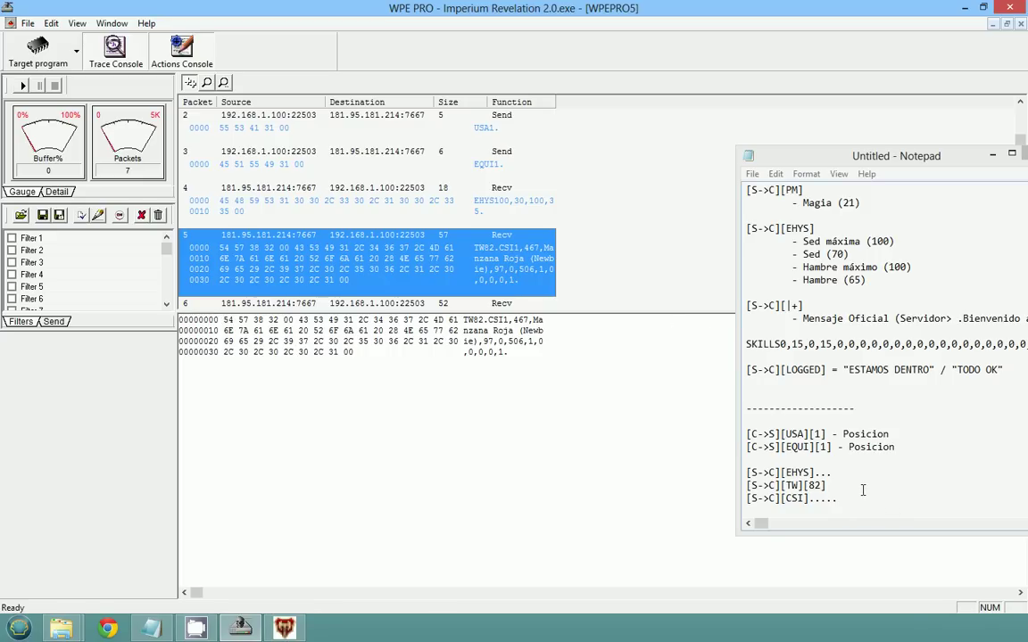
left_click(830, 481)
left_click_drag(828, 484, 668, 482)
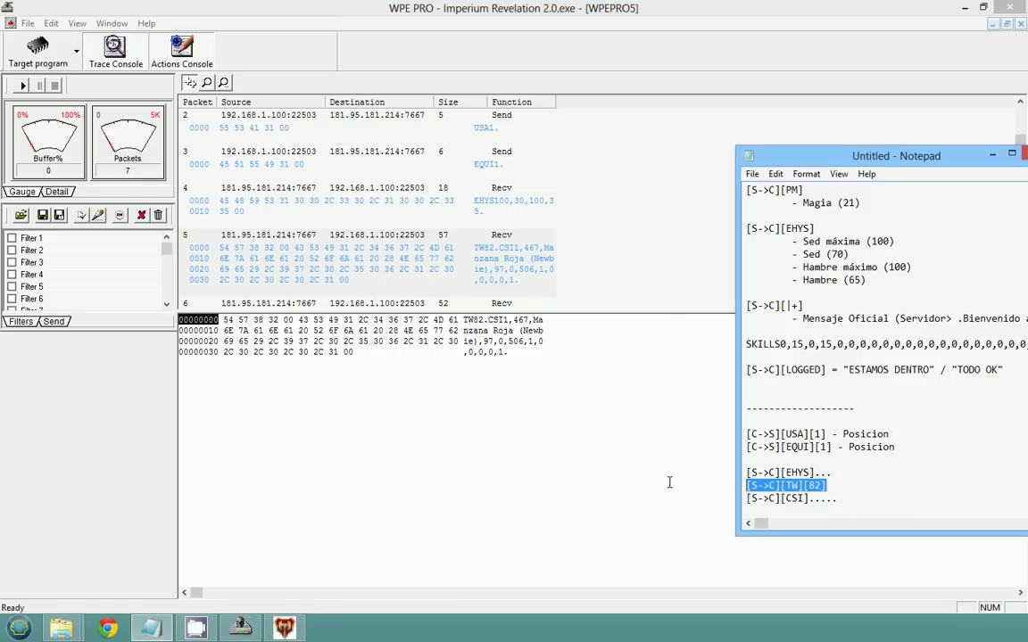
left_click(848, 500)
left_click_drag(847, 500, 718, 495)
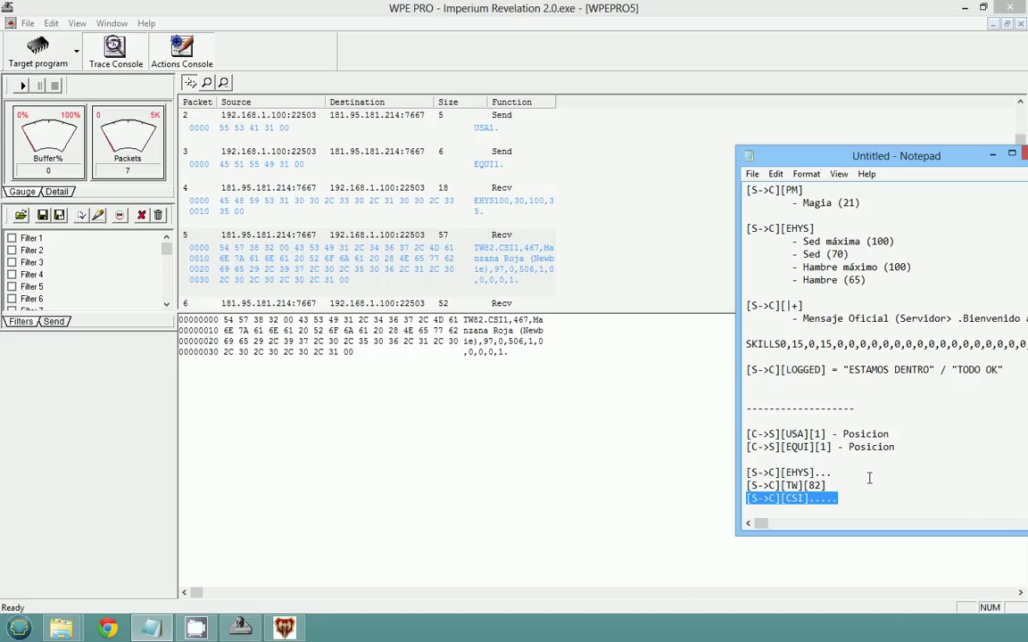
Compare the CSI data in received packets 5 and 6 of the capture
left_click(505, 250)
scroll(536, 241, "down", 1)
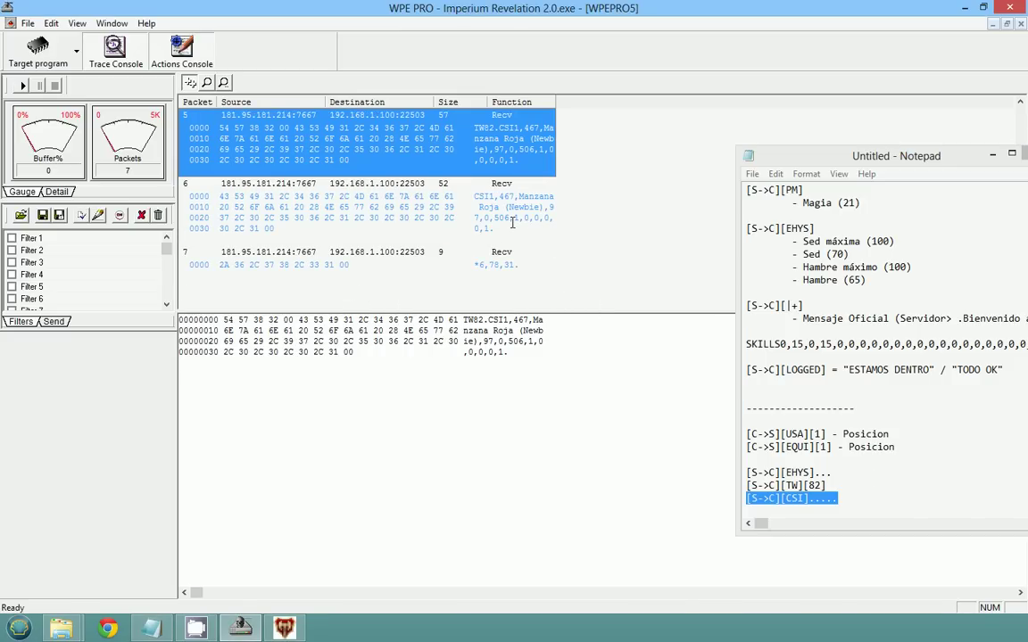
left_click(505, 134)
left_click(514, 192)
left_click(518, 162)
left_click(522, 202)
left_click(526, 165)
left_click(525, 184)
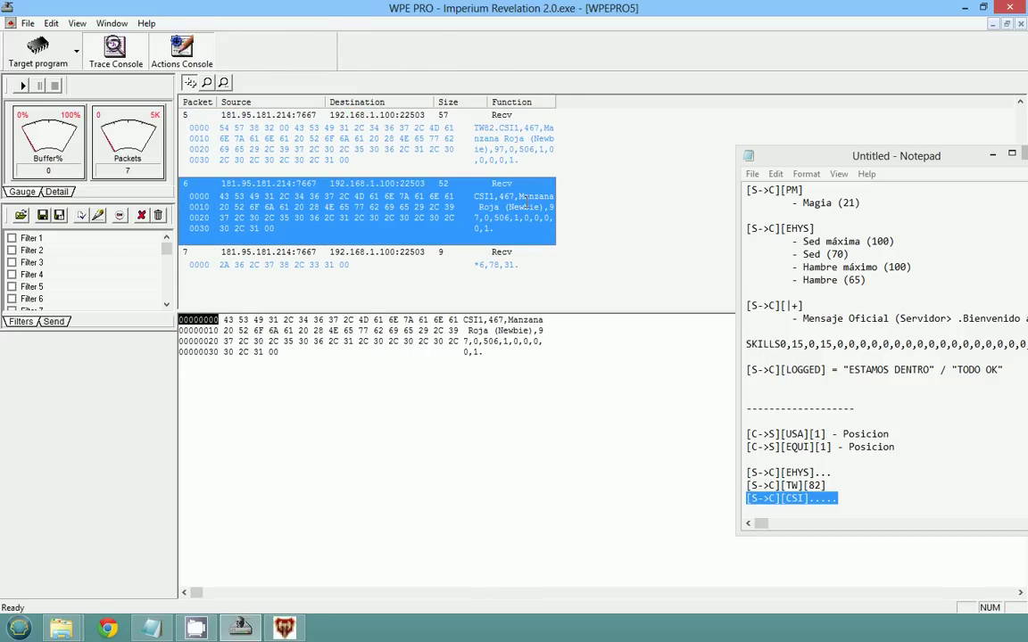
Duplicate the [S->C][CSI]..... line at the end of the notes for packet 6
left_click(856, 508)
key("shift+Home")
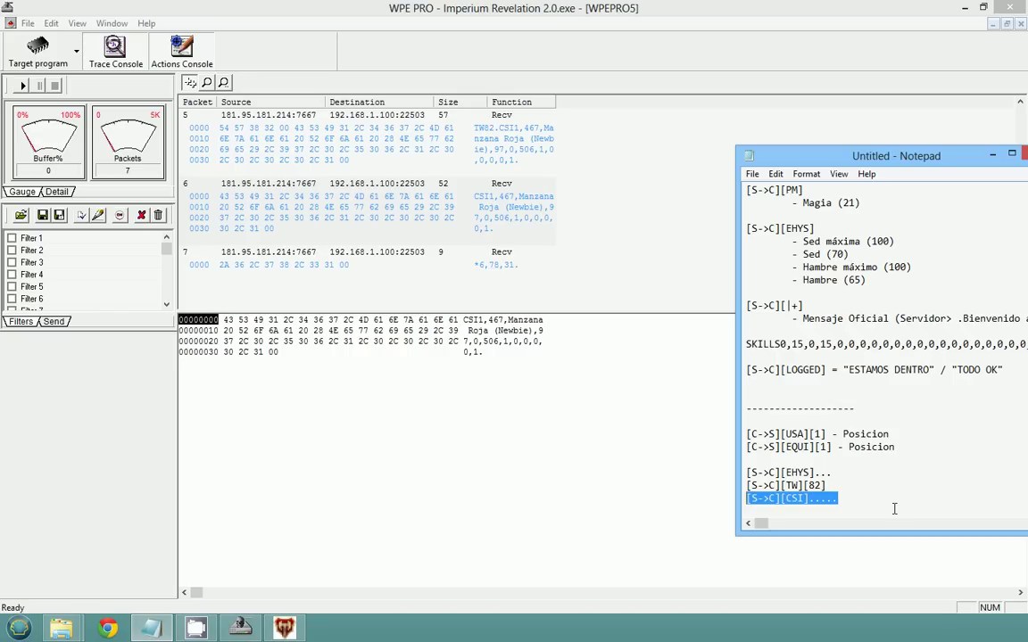
key("ctrl+c")
key("End")
key("Return")
key("ctrl+v")
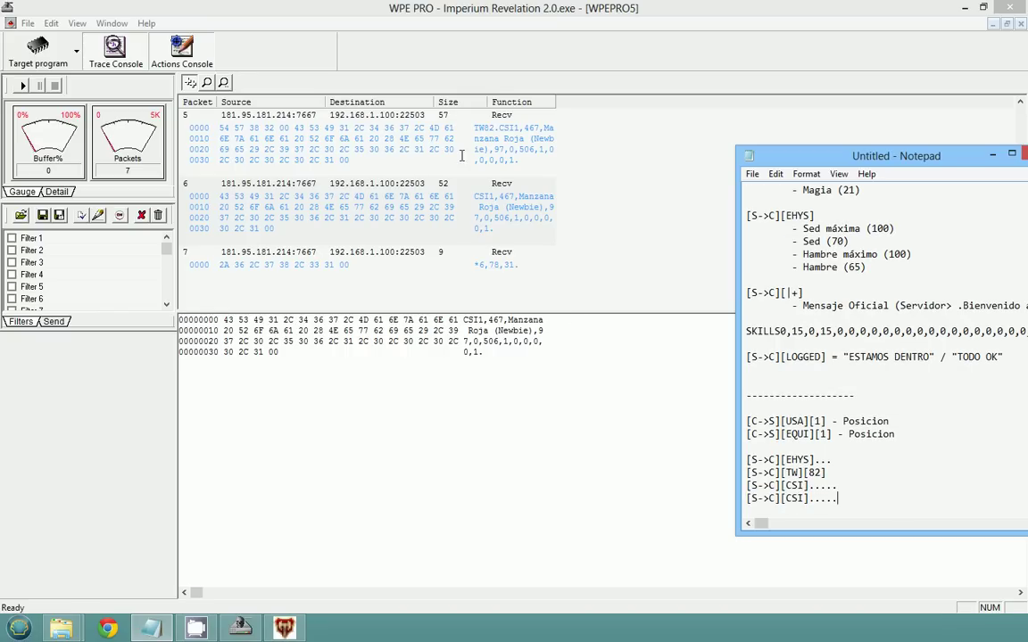
Go back and forth between packets 5 and 6 to examine the repeated CSI message for Manzana Roja (Newbie)
left_click(446, 147)
left_click(463, 198)
left_click(471, 170)
left_click(523, 189)
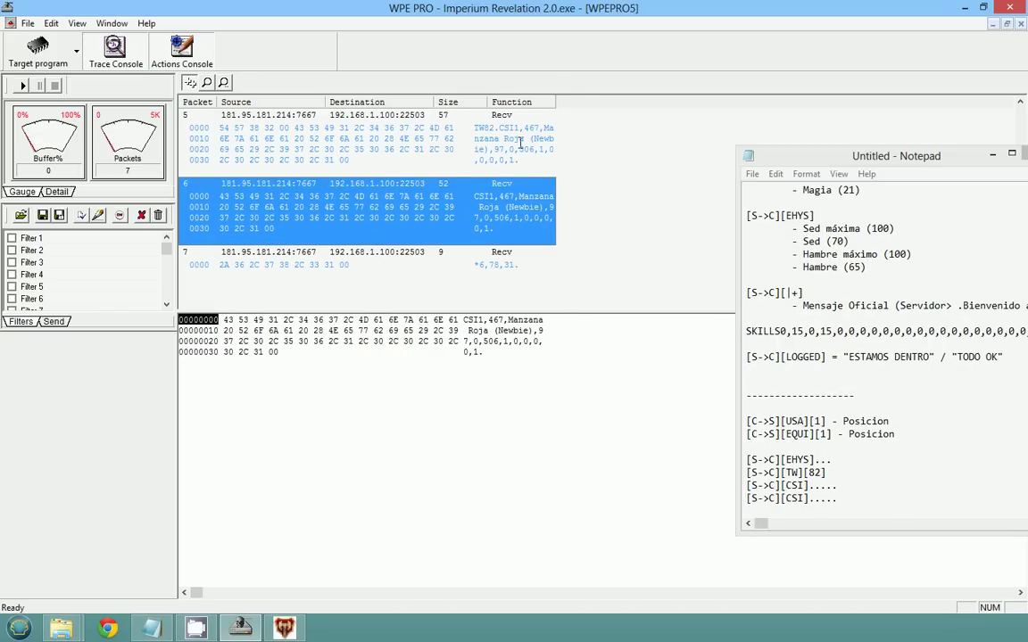
left_click(519, 144)
left_click(522, 191)
left_click(520, 145)
left_click(526, 193)
left_click(530, 158)
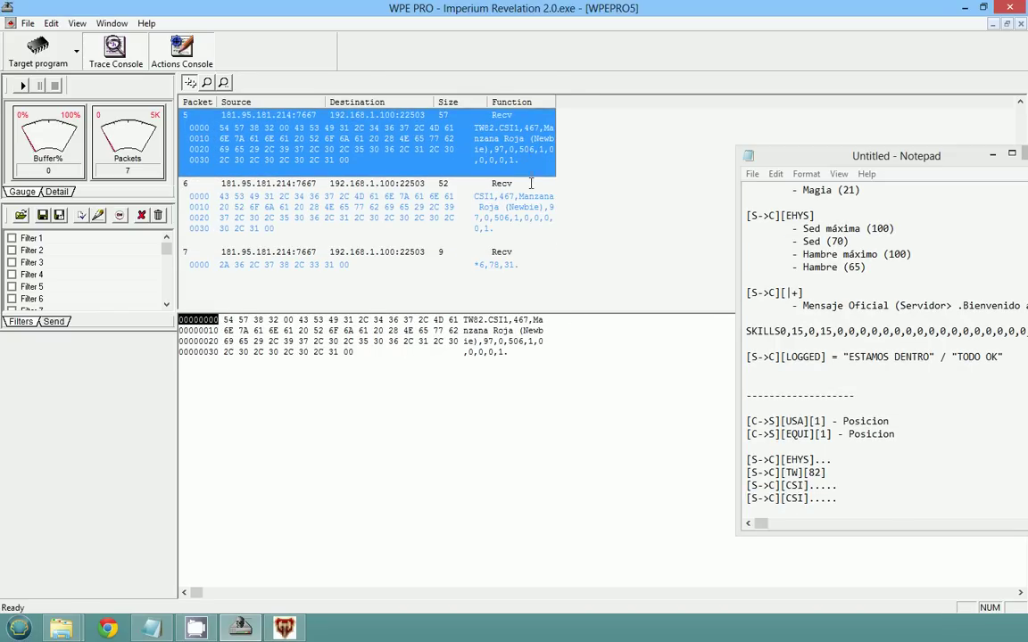
left_click(482, 189)
left_click(478, 135)
Capture a new packet trace while using the Botella de Agua (Newbie) from the game inventory
left_click(302, 629)
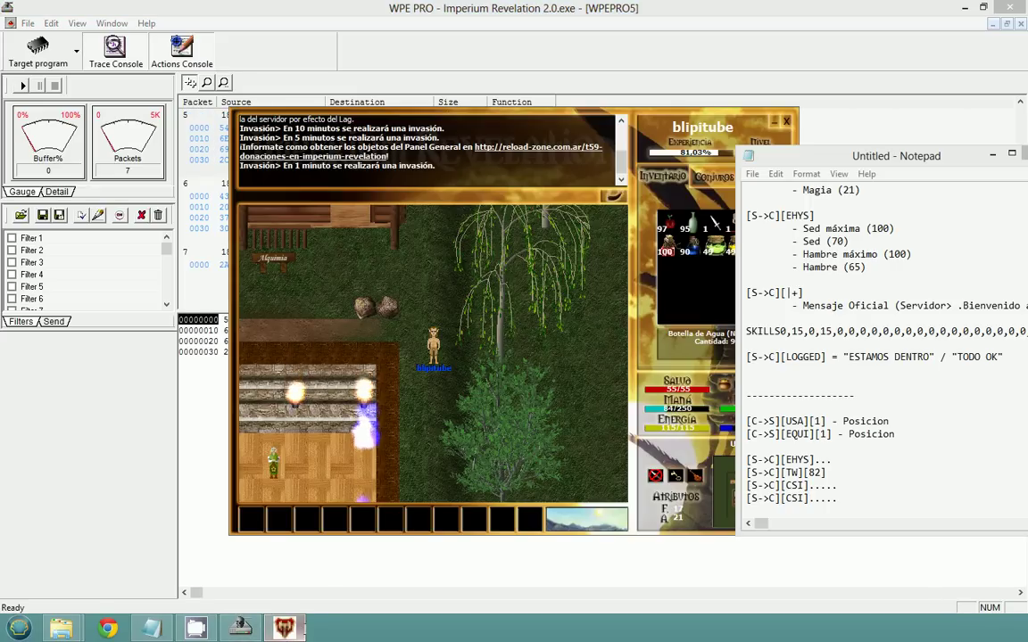
left_click(24, 85)
left_click(284, 628)
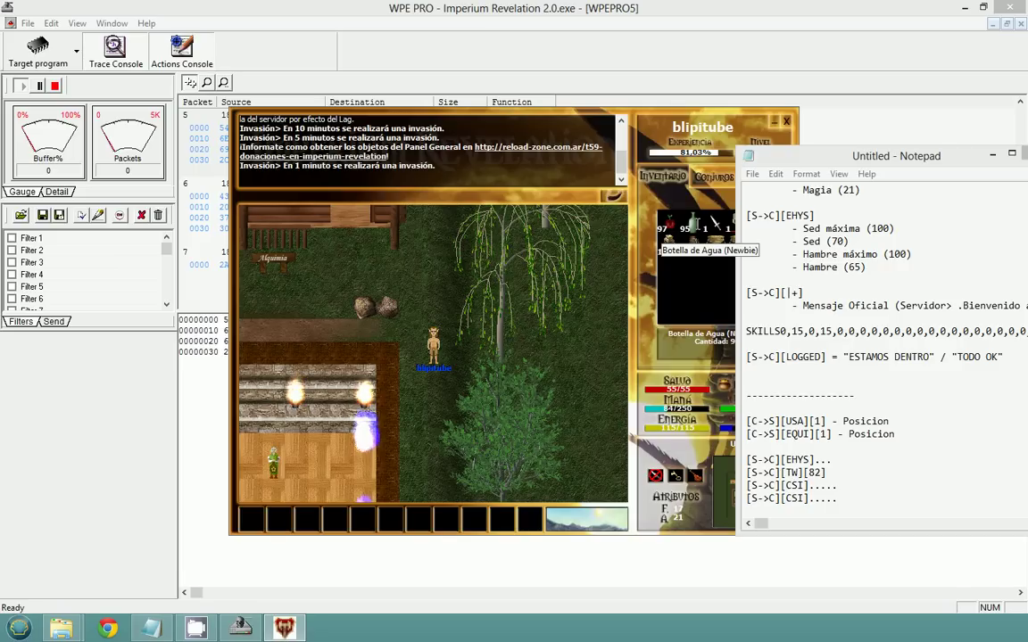
double_click(697, 223)
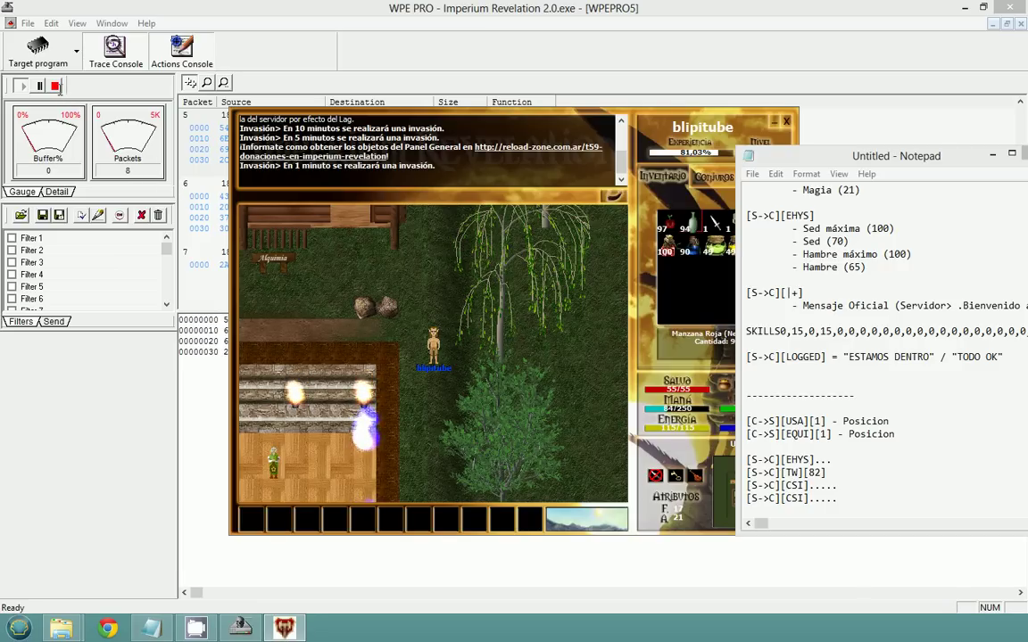
left_click(56, 86)
Inspect sent packets 1 and 2 and received packet 3 of the new capture against the noted entries
left_click(482, 134)
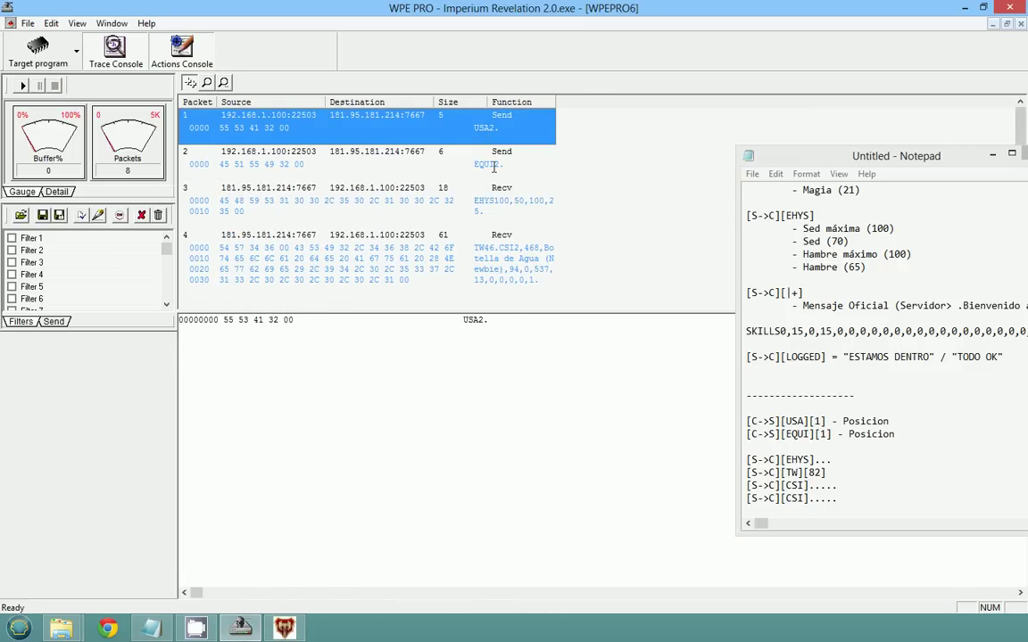
left_click(494, 165)
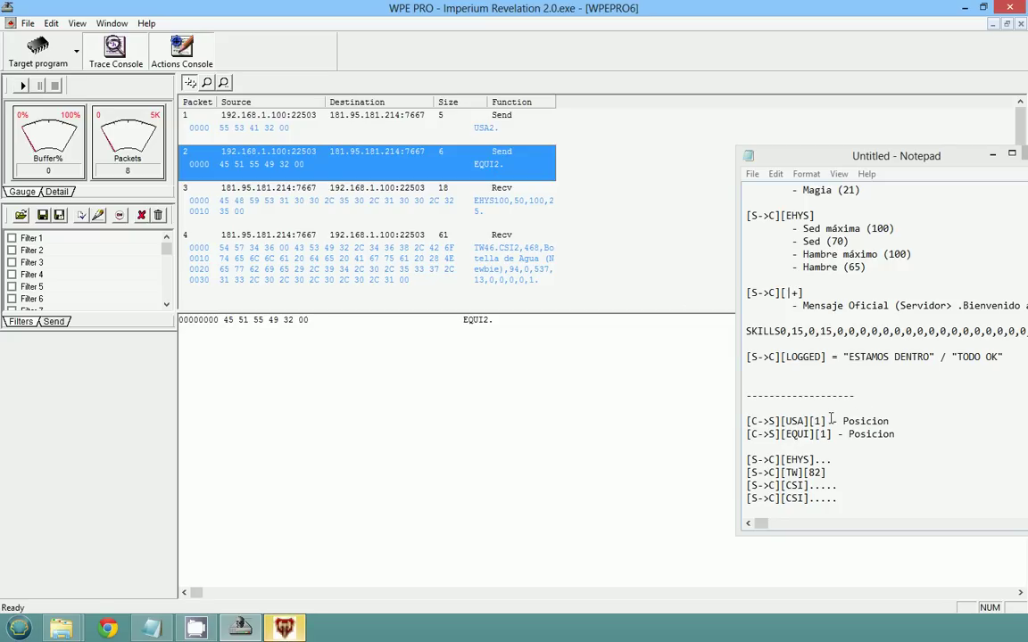
left_click(496, 202)
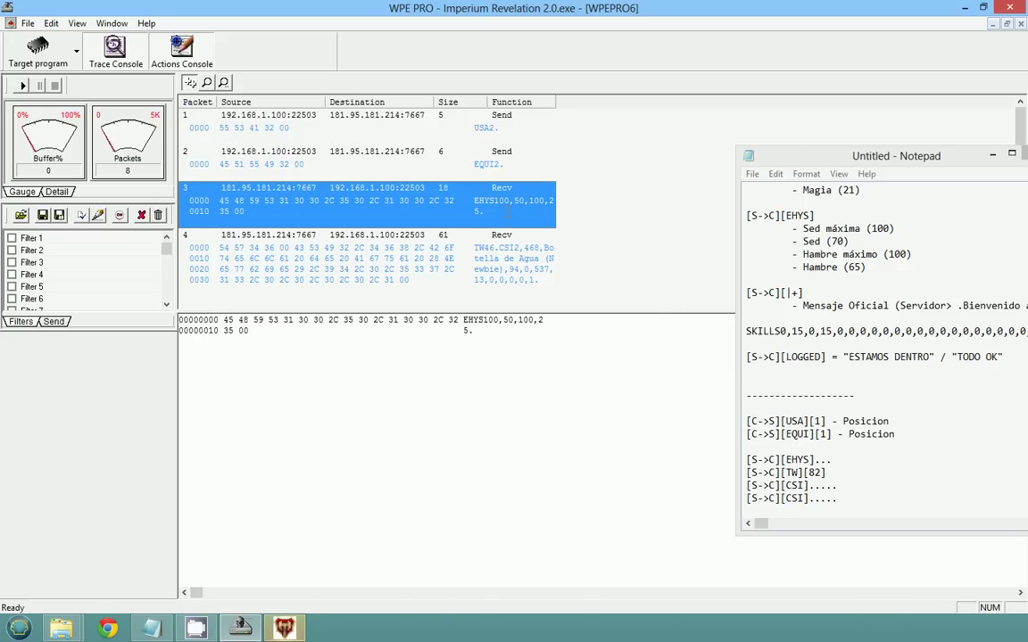
Check received packet 4 and append "/ 46" to the [S->C][TW][82] line in the notes
left_click(507, 259)
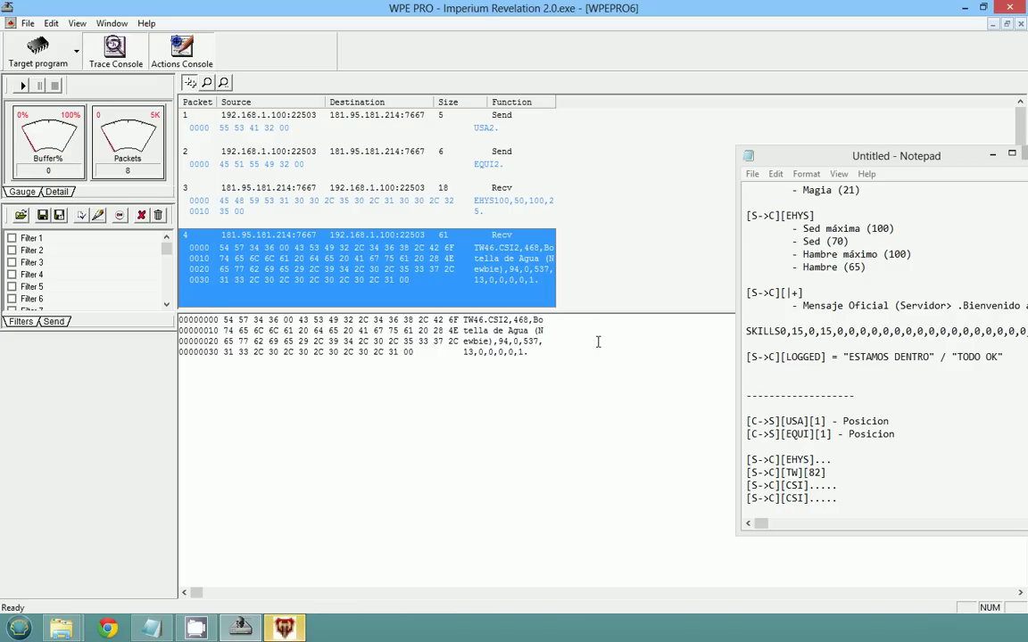
left_click(789, 473)
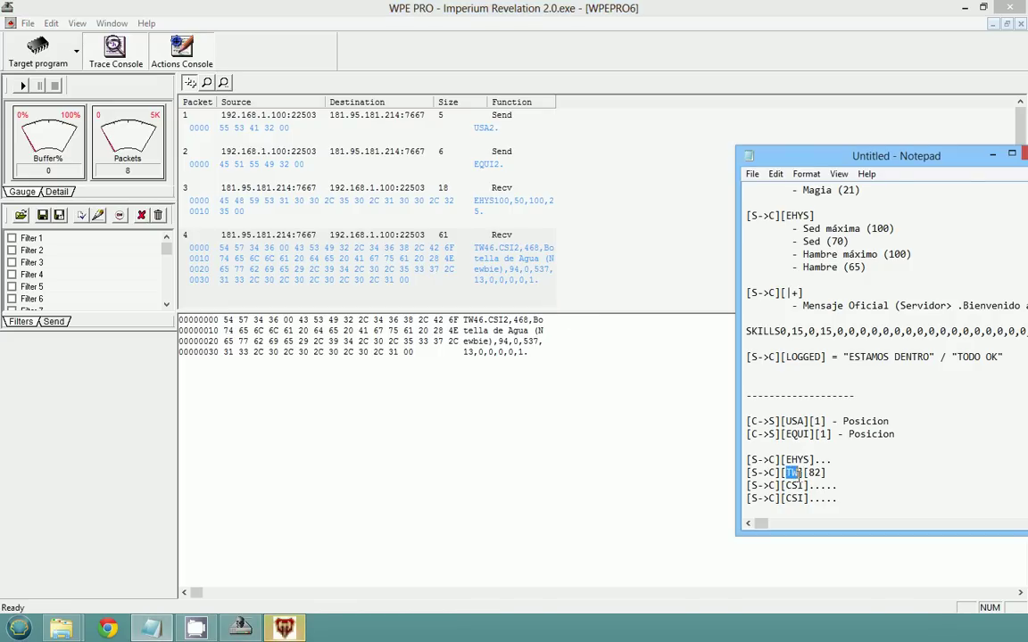
type("T")
left_click(833, 473)
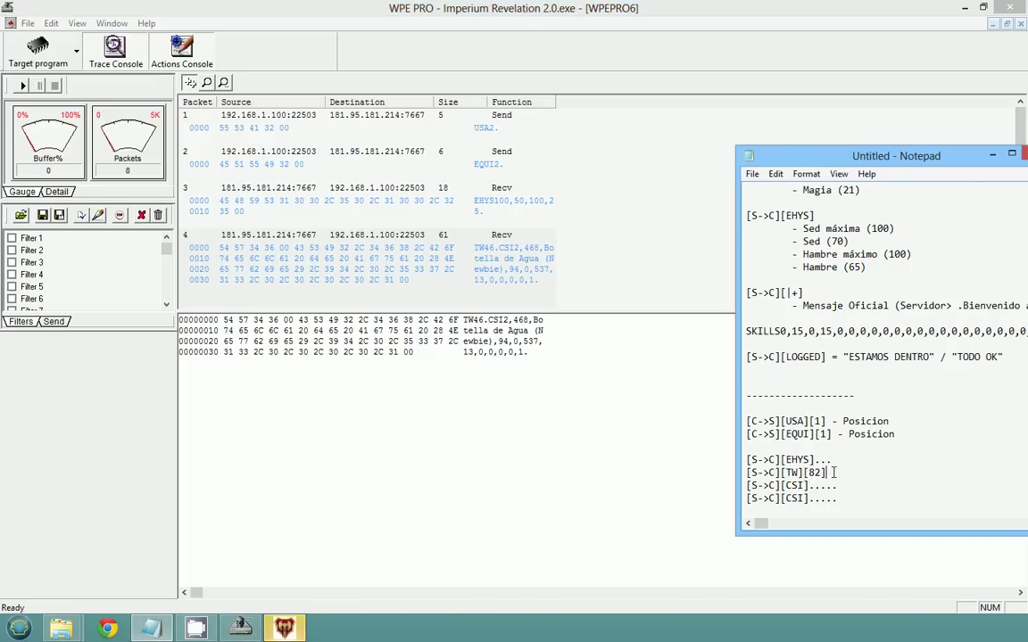
type("- ")
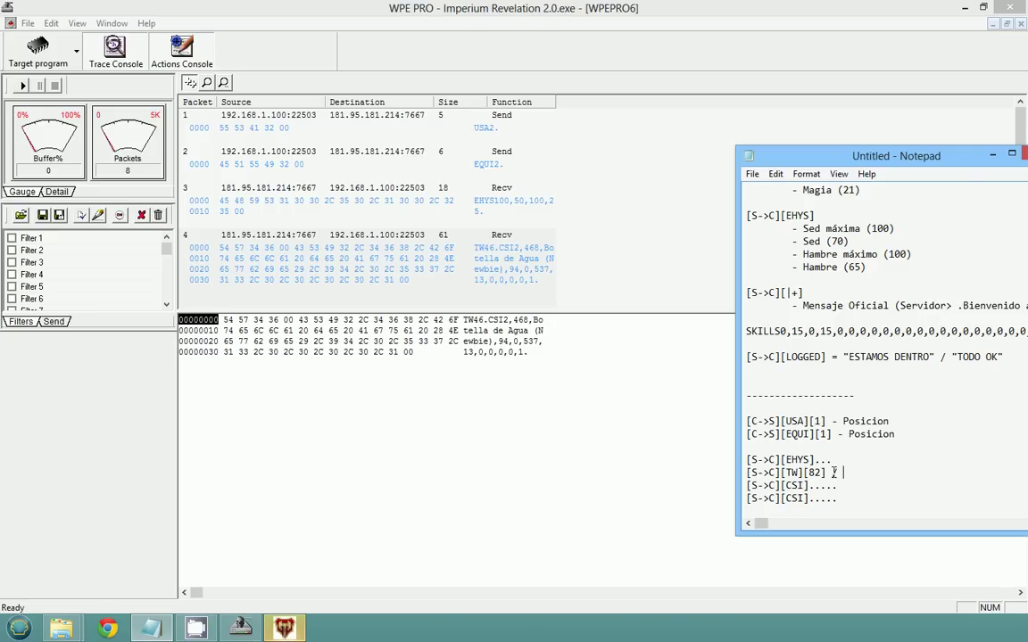
type(" 46")
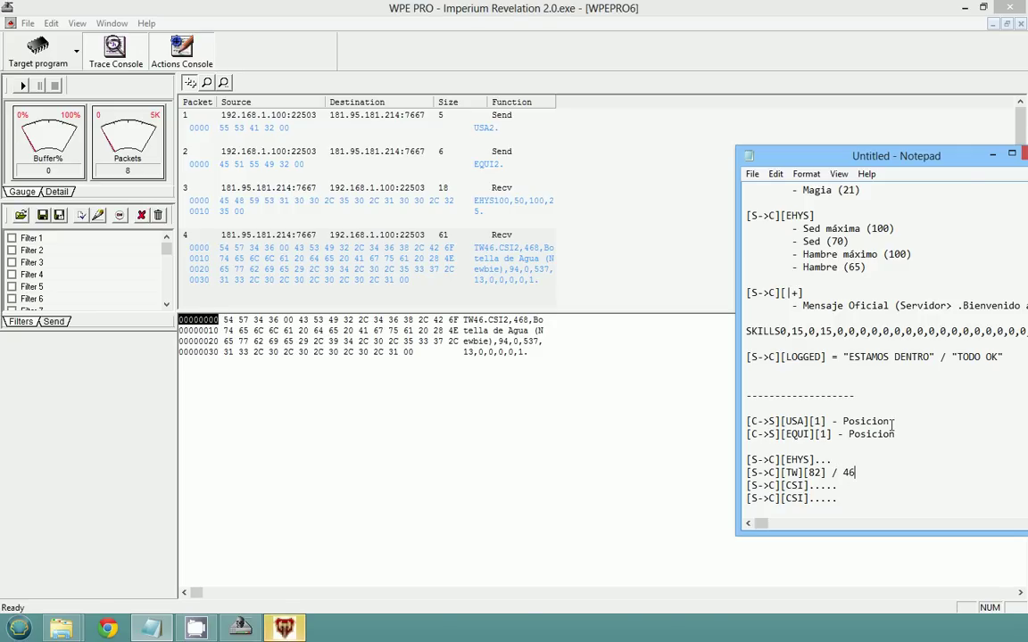
Look back through the notes up to the CSI entry and compare the TW values 82 and 46
scroll(892, 423, "up", 9)
scroll(875, 423, "down", 1)
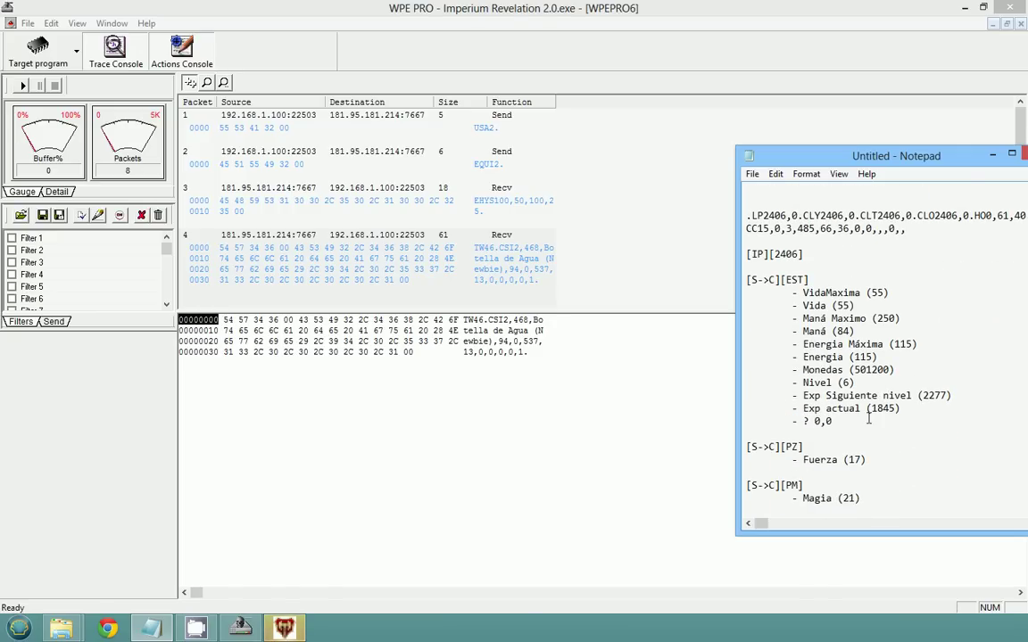
scroll(846, 357, "up", 15)
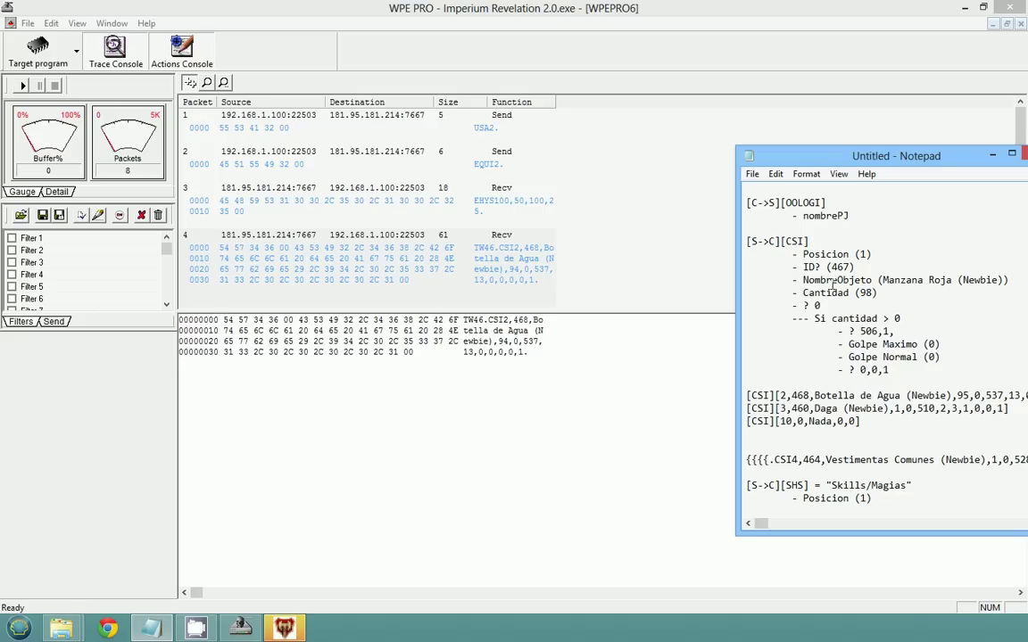
scroll(830, 328, "down", 20)
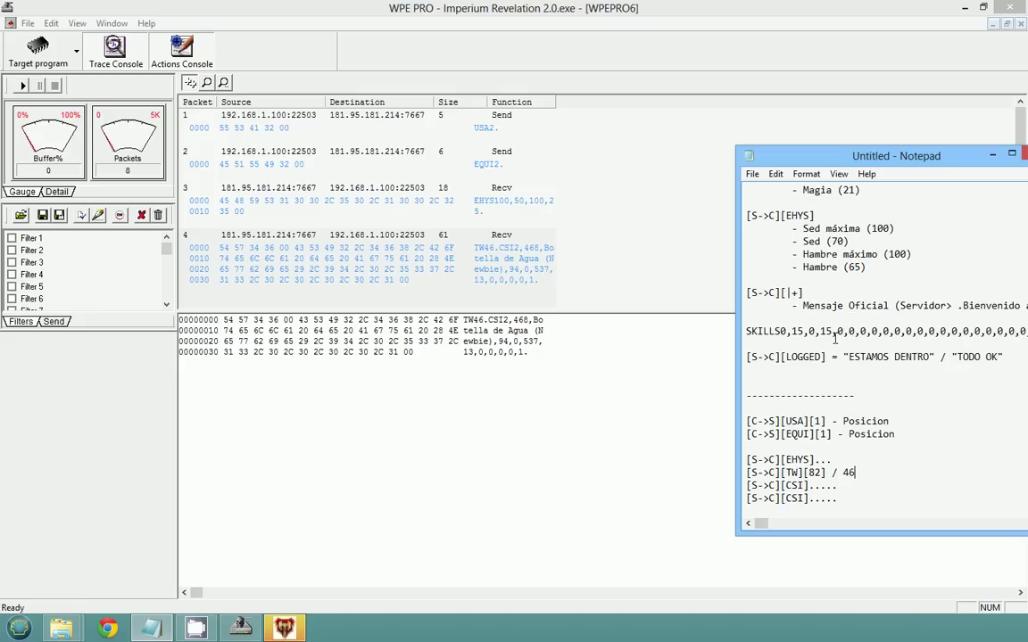
double_click(816, 473)
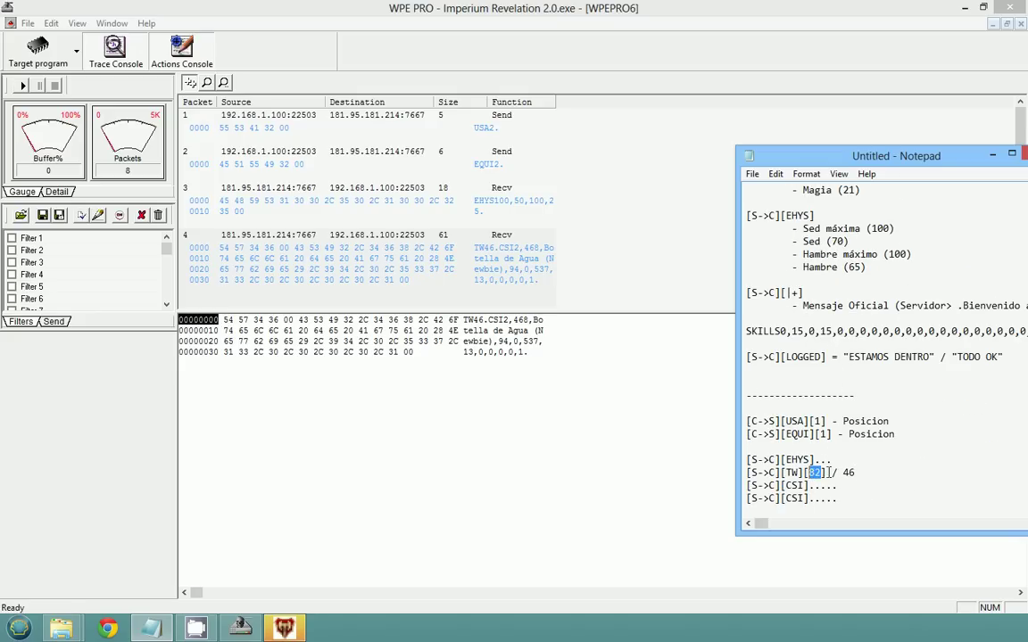
double_click(848, 473)
left_click(850, 494)
Check the game window, maximize the Notepad notes and review the EHYS, EST and CSI packet entries
left_click(284, 627)
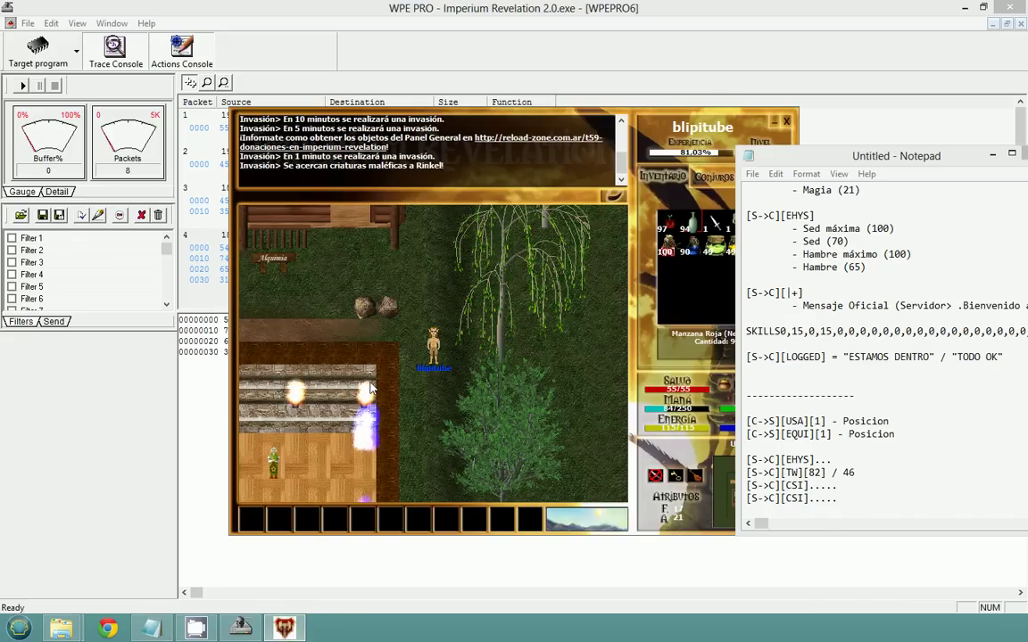
left_click(839, 393)
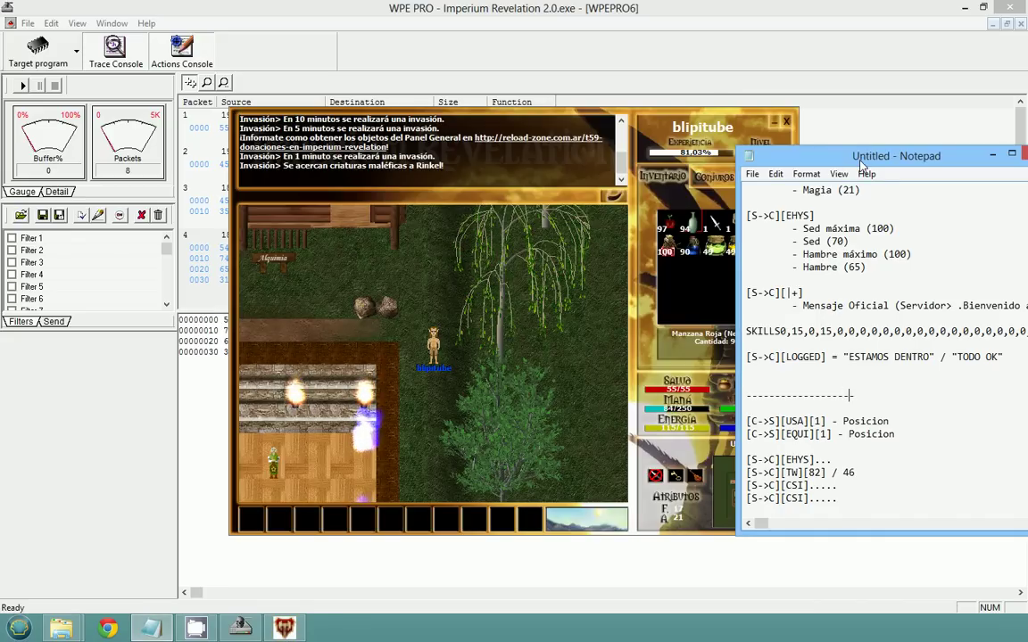
left_click_drag(862, 165, 553, 164)
double_click(553, 165)
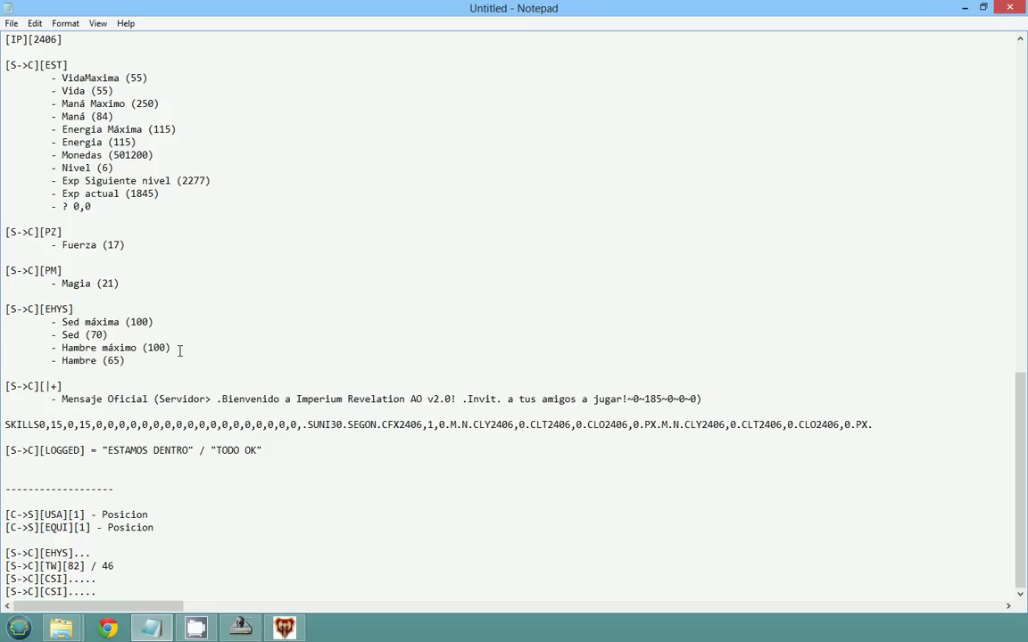
left_click_drag(173, 356, 3, 309)
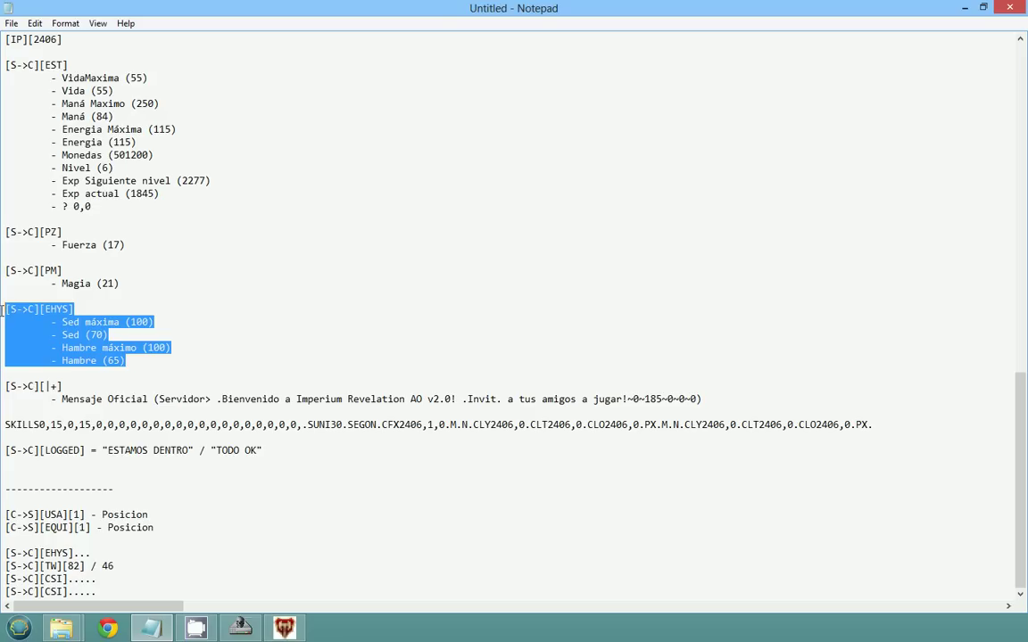
left_click_drag(109, 206, 3, 62)
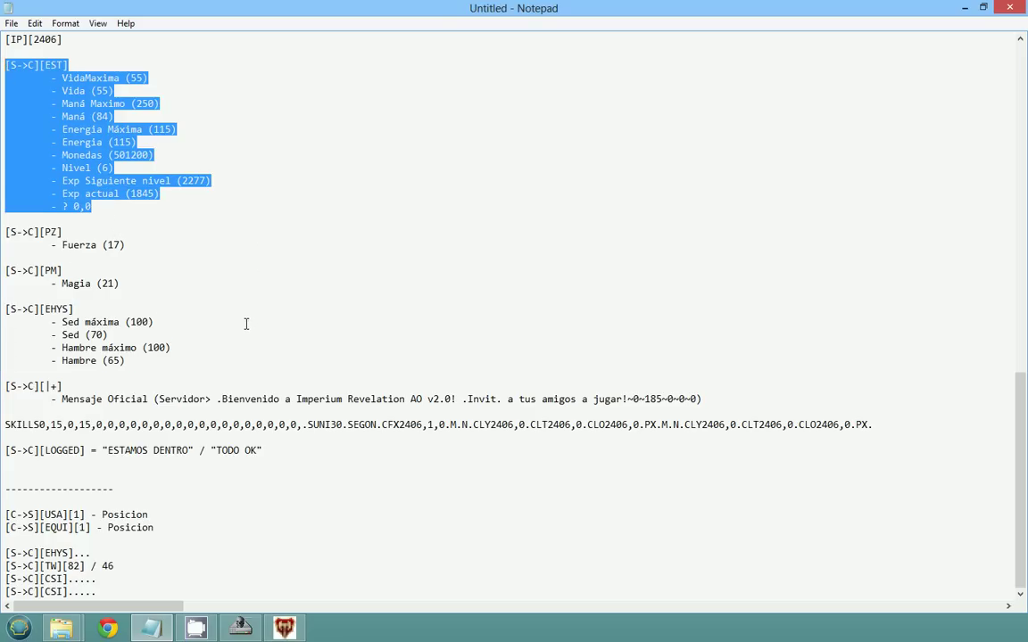
key("alt+Tab")
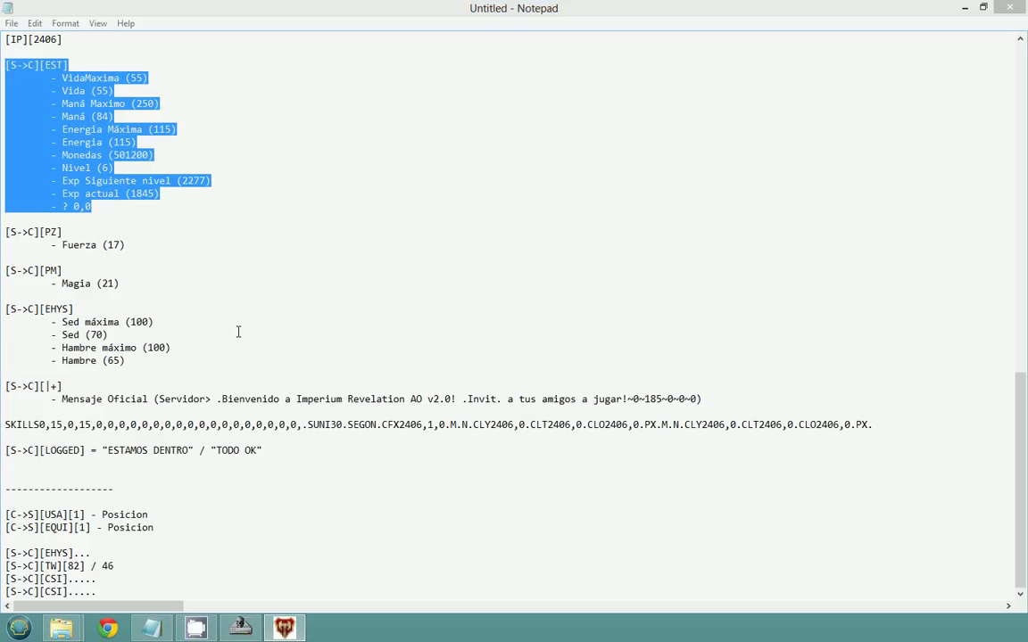
left_click(208, 461)
scroll(222, 397, "up", 20)
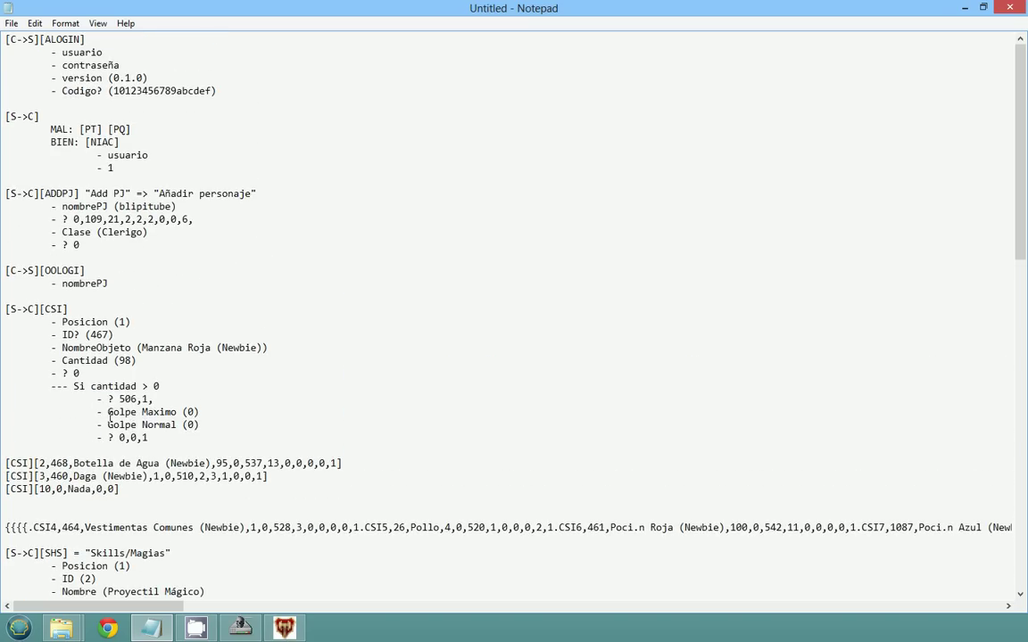
left_click_drag(197, 439, 3, 319)
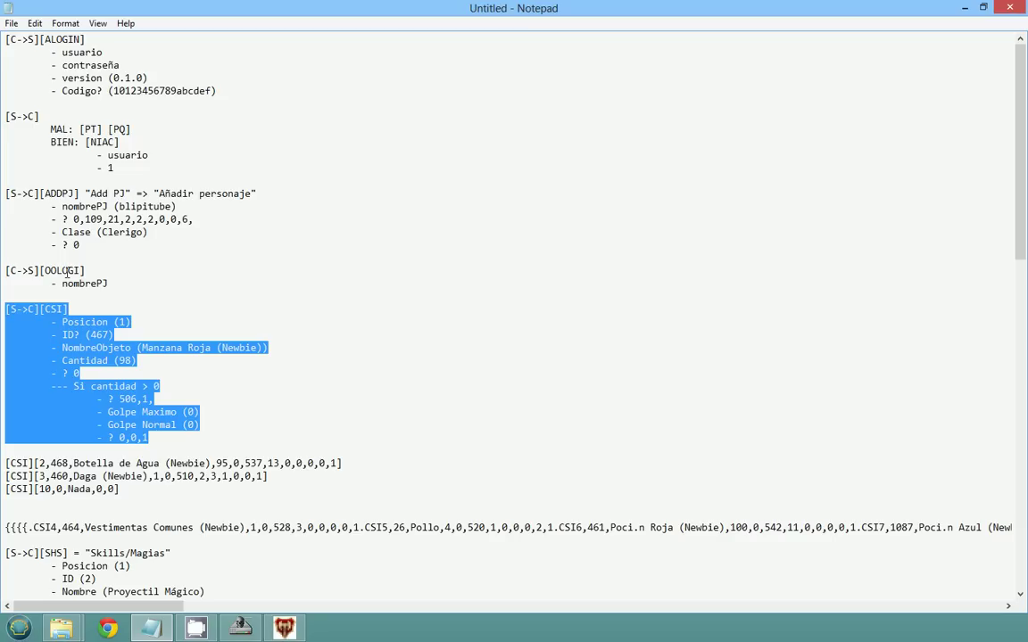
scroll(27, 360, "down", 20)
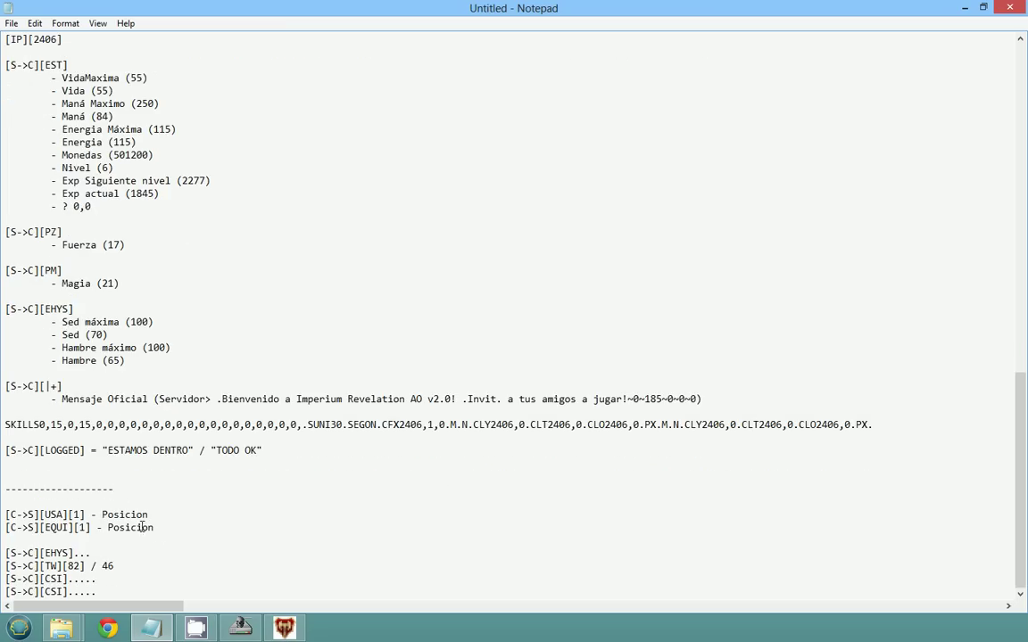
Review the USA and EQUI client lines and the EHYS response line at the end of the notes
left_click_drag(169, 531, 4, 519)
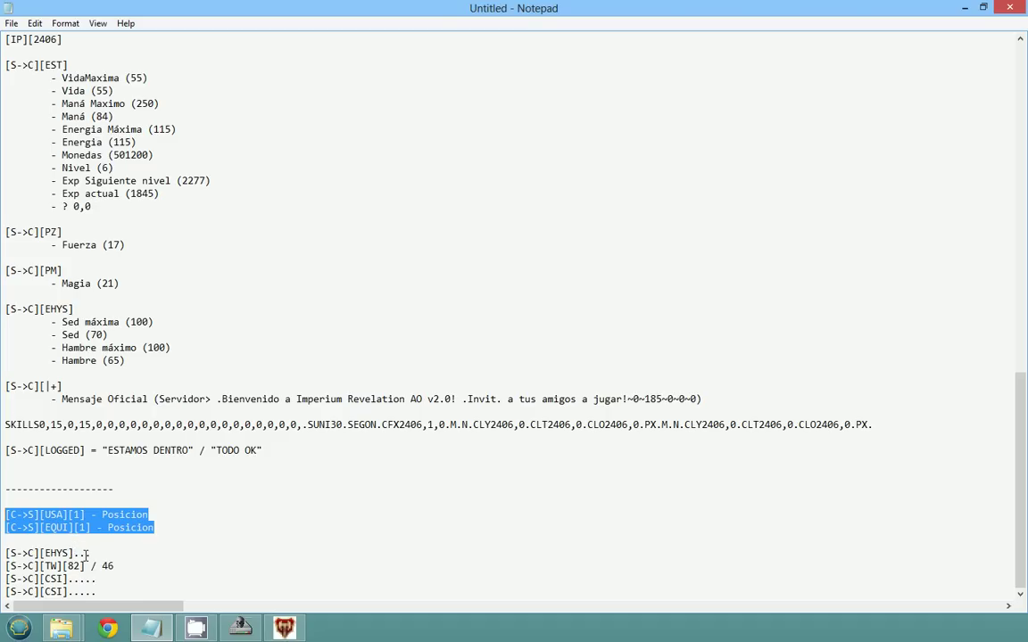
left_click_drag(4, 555, 101, 555)
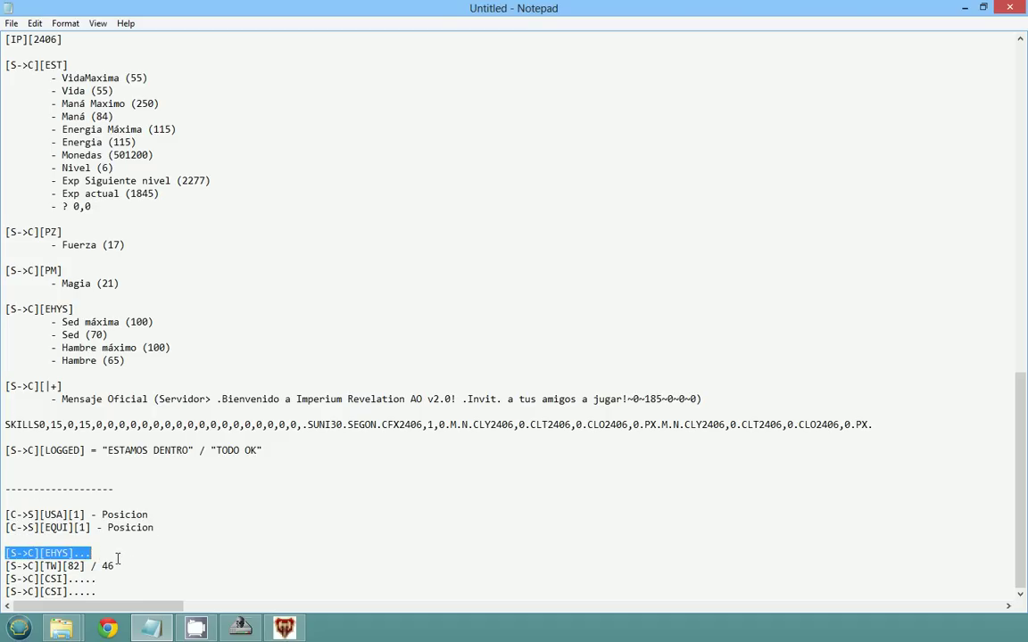
left_click(117, 559)
left_click_drag(114, 557, 105, 547)
double_click(69, 553)
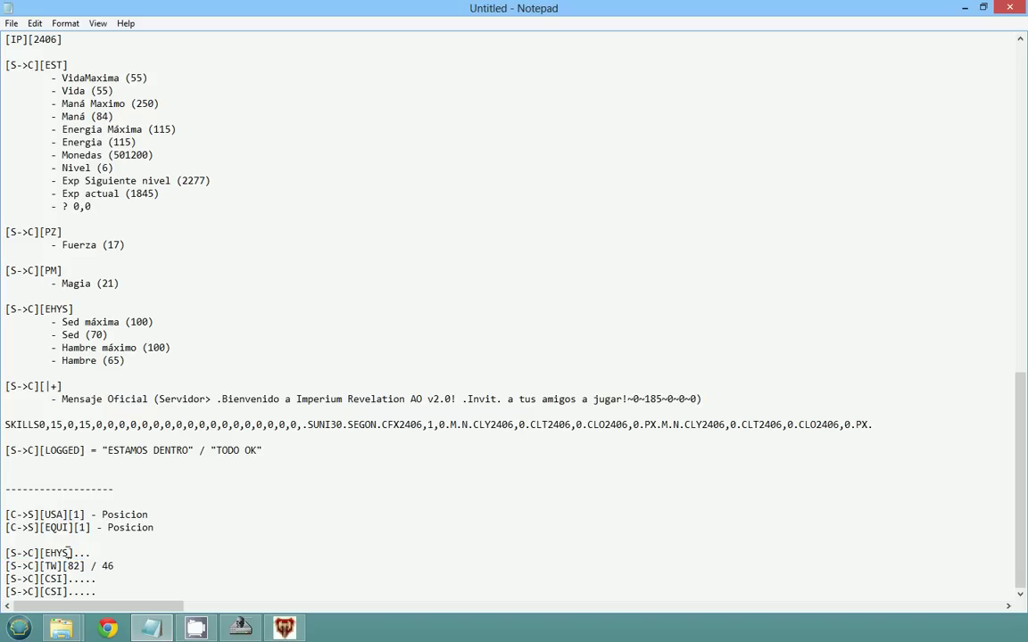
Append "/ [S->C][EST] ..." to the [S->C][EHYS]... line using the copied EST heading, and review the response lines
left_click_drag(73, 63, 2, 64)
key("ctrl+c")
left_click(113, 557)
key("ctrl+v")
double_click(145, 553)
double_click(67, 553)
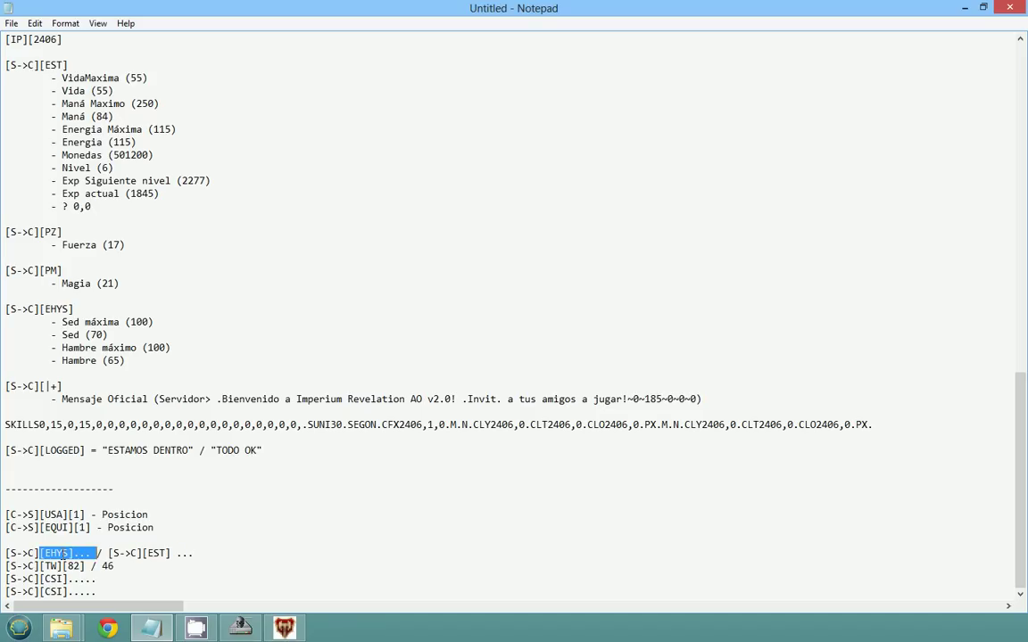
left_click_drag(186, 555, 3, 554)
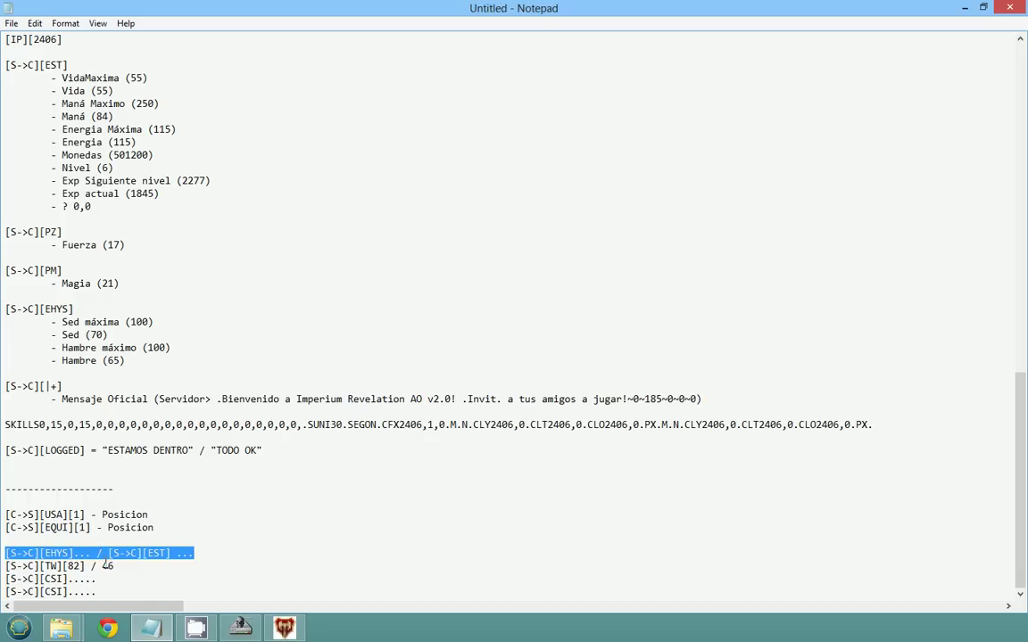
left_click_drag(115, 566, 6, 579)
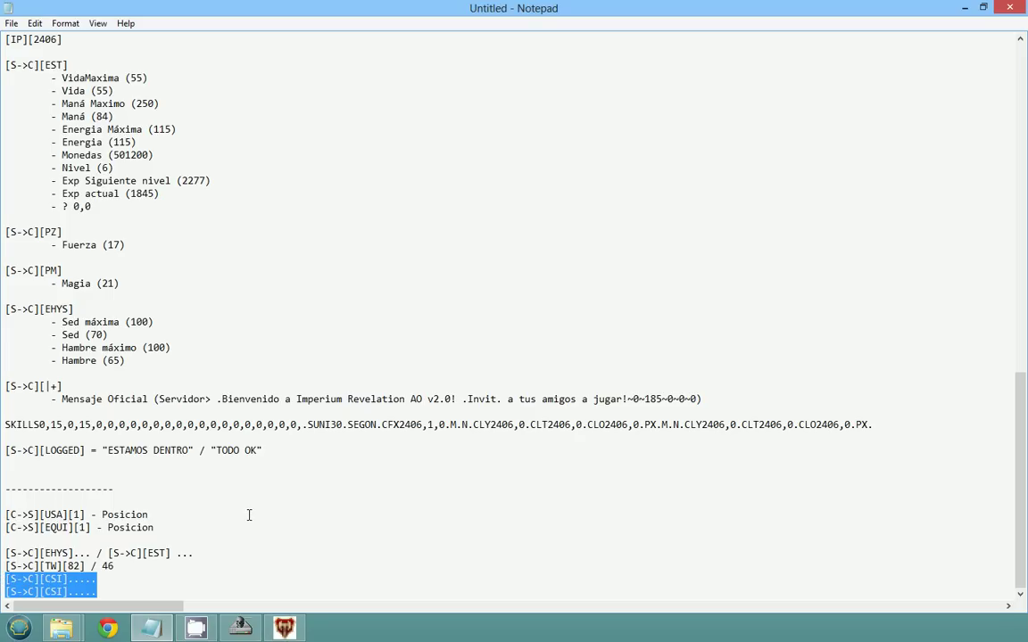
Bring the Imperium Revelation game into view and place the Notepad notes in a smaller window over its inventory side
left_click(295, 628)
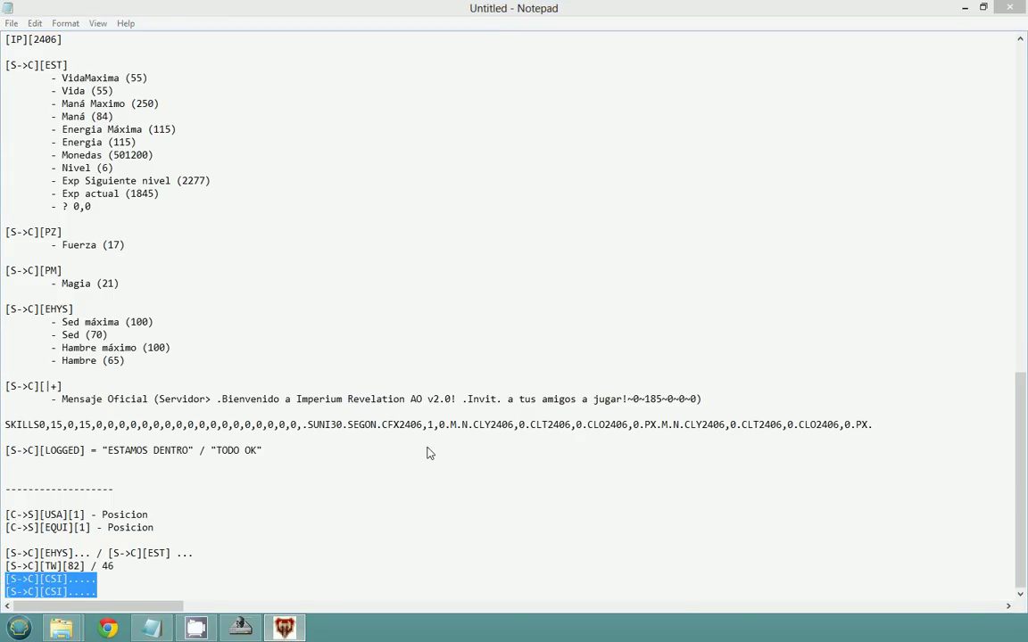
left_click(298, 630)
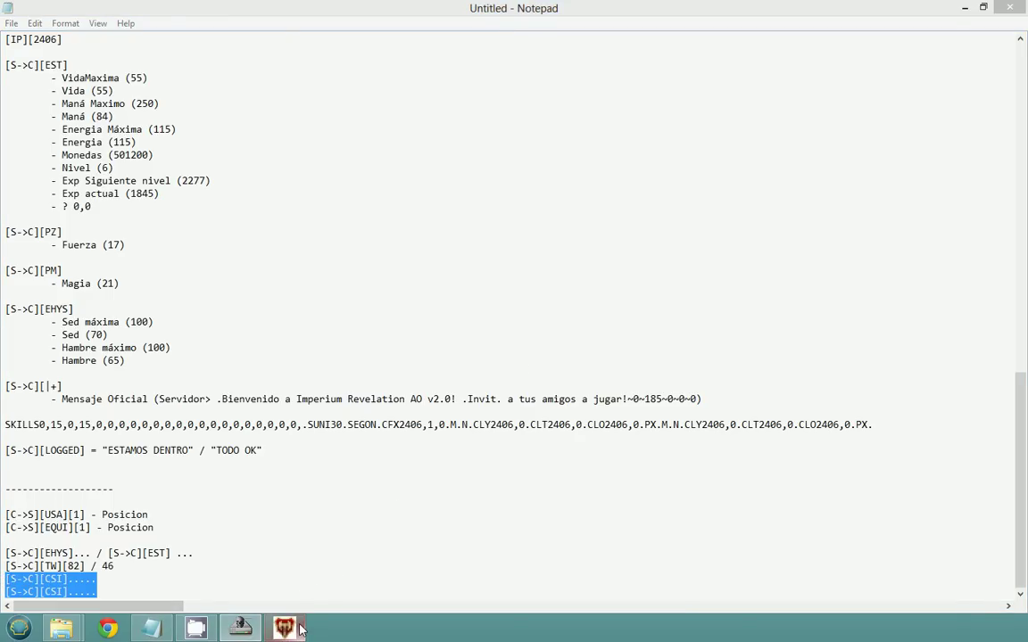
left_click(964, 7)
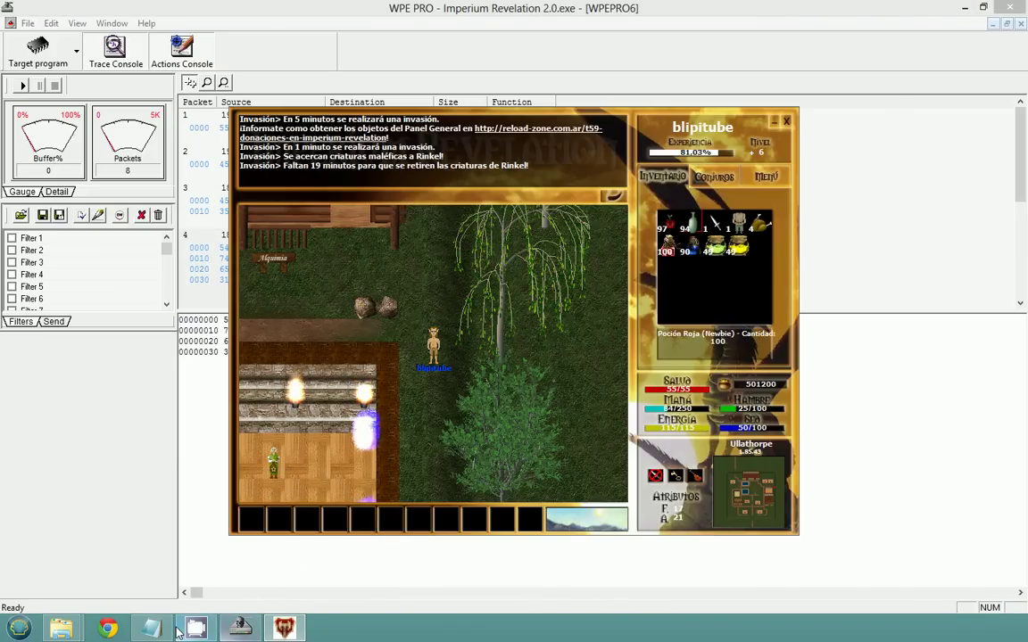
left_click(162, 628)
double_click(471, 7)
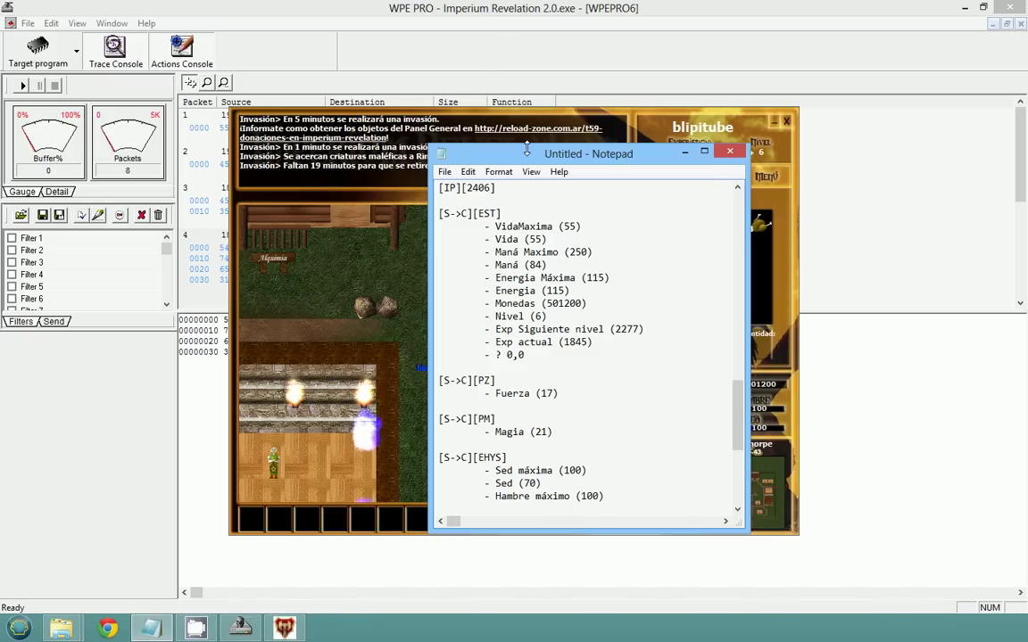
left_click_drag(482, 141, 792, 191)
Walk the game character west past the Alquimia and Sastreria shops and north up the dirt path to the stone building
left_click(412, 301)
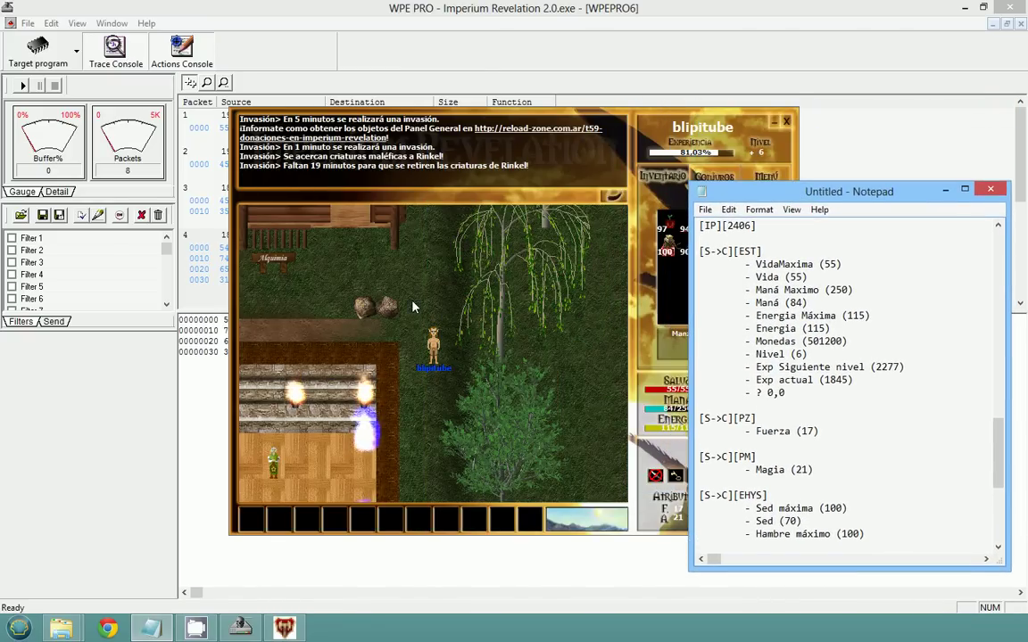
key("Up")
key("Up")
key("Left")
key("Left")
key("Left")
key("Left")
key("Left")
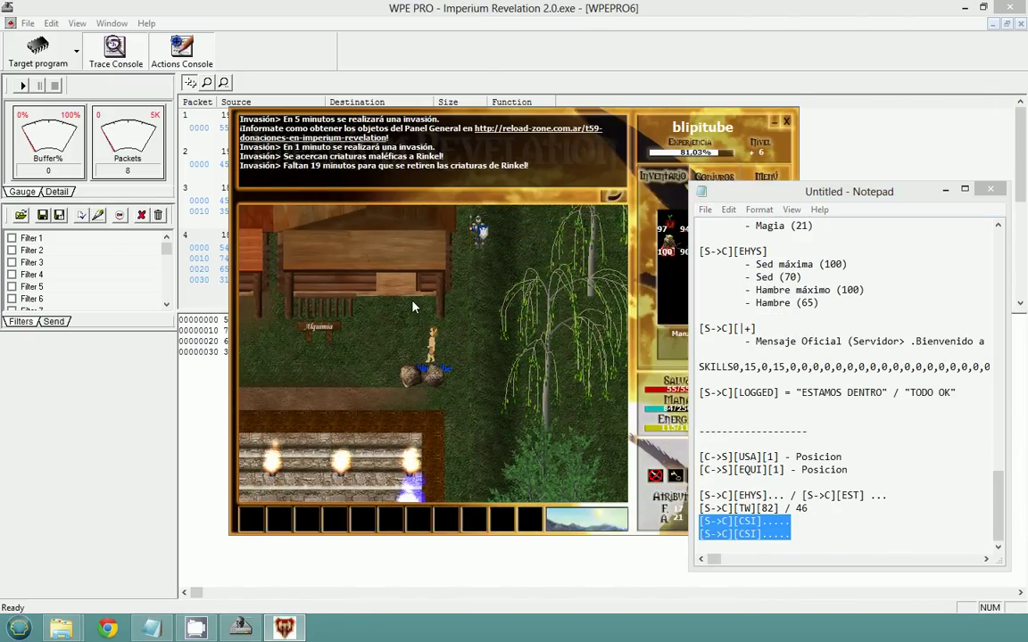
key("Left")
key("Left")
key("Left")
key("Left")
key("Left")
key("Left")
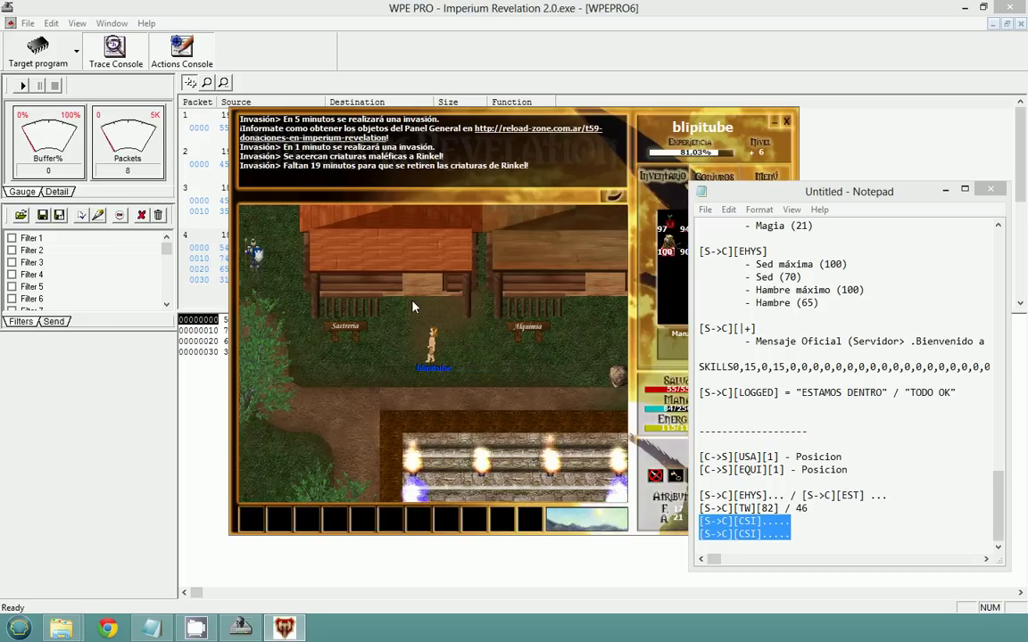
key("Down")
key("Left")
key("Left")
key("Left")
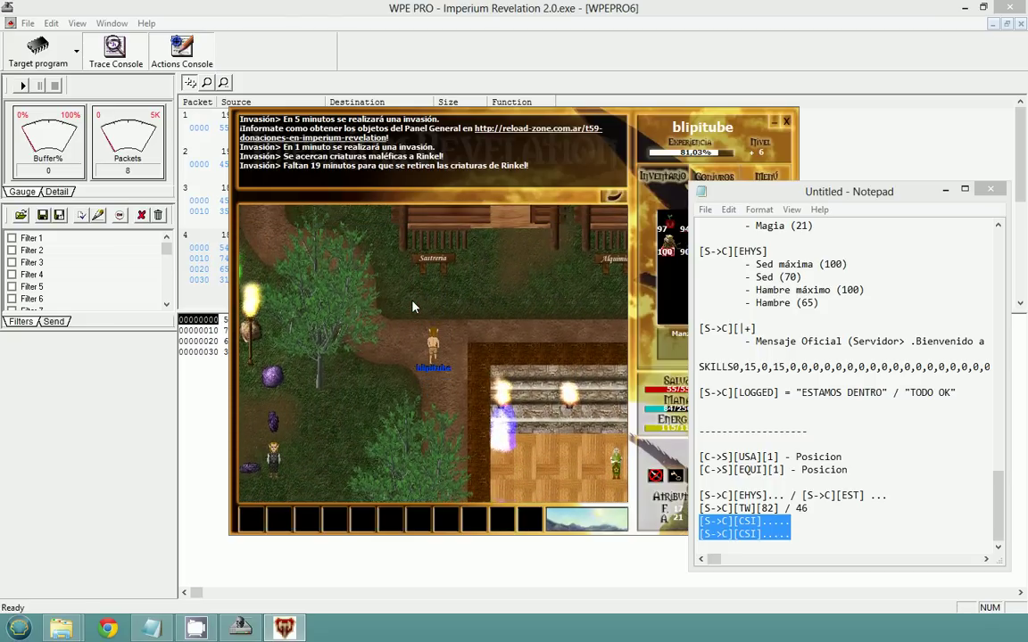
key("Left")
key("Left")
key("Left")
key("Up")
key("Up")
key("Up")
key("Up")
key("Up")
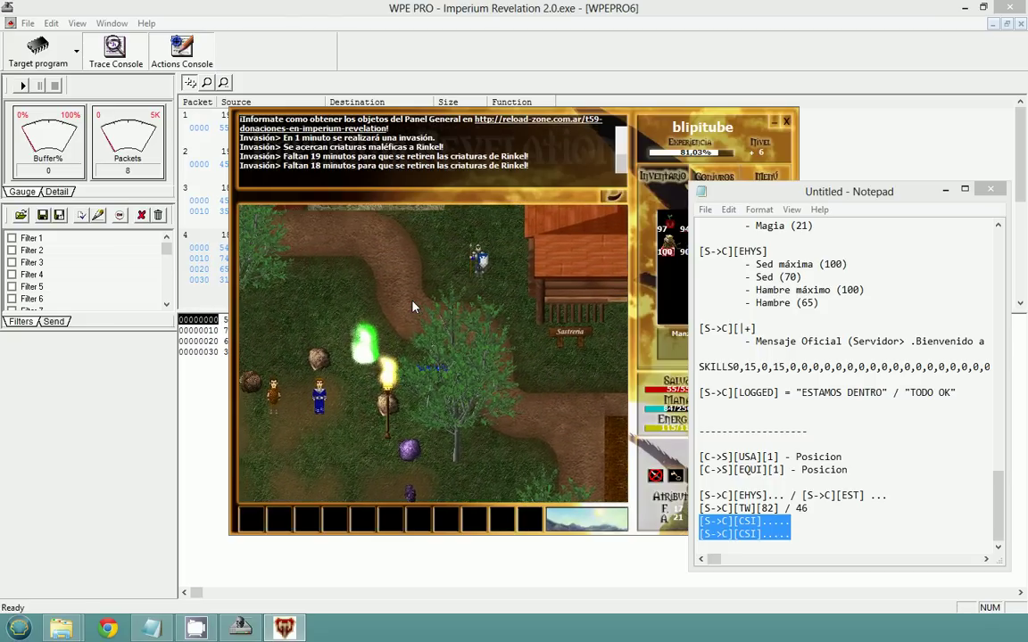
key("Left")
key("Left")
key("Left")
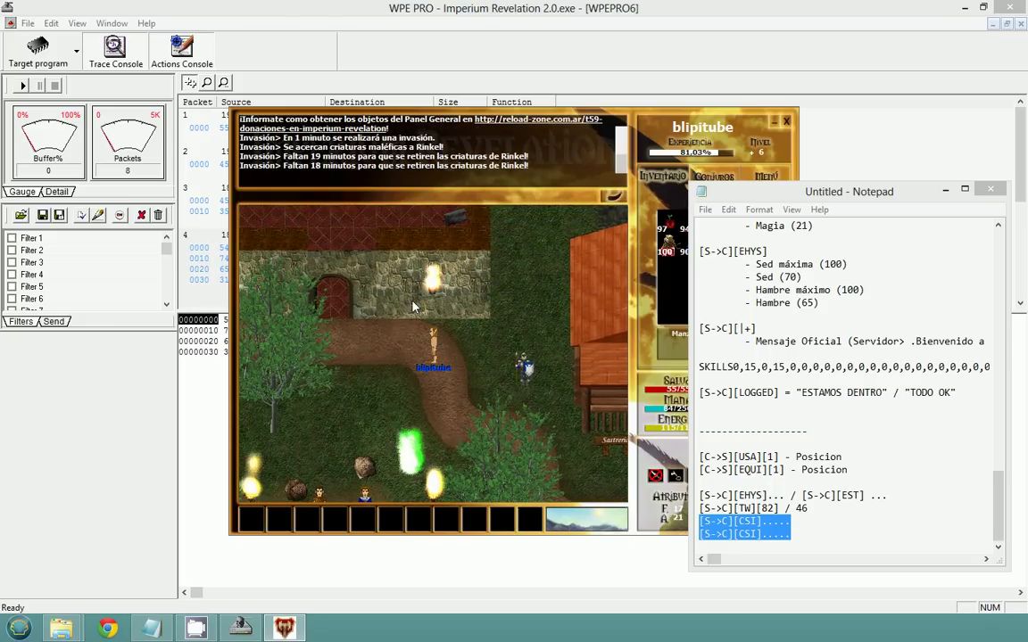
key("Right")
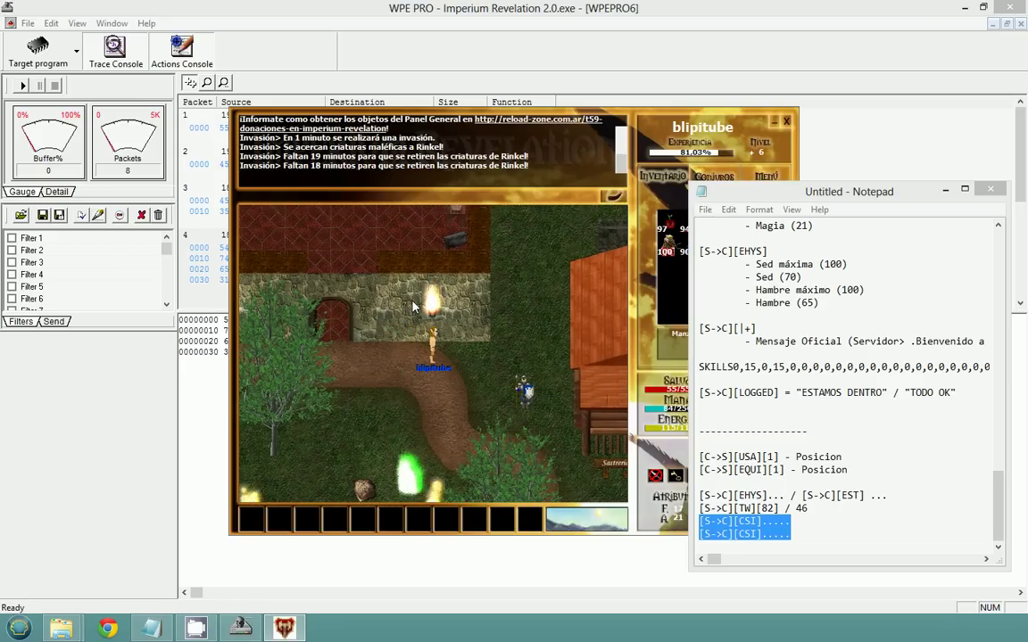